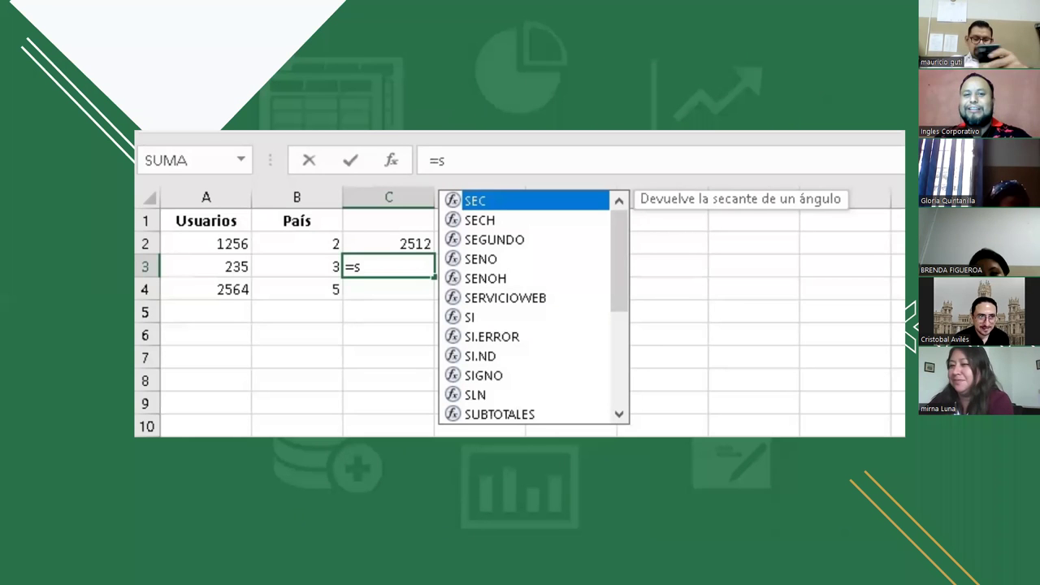
Step: Switch to Excel and create a blank workbook
click(724, 300)
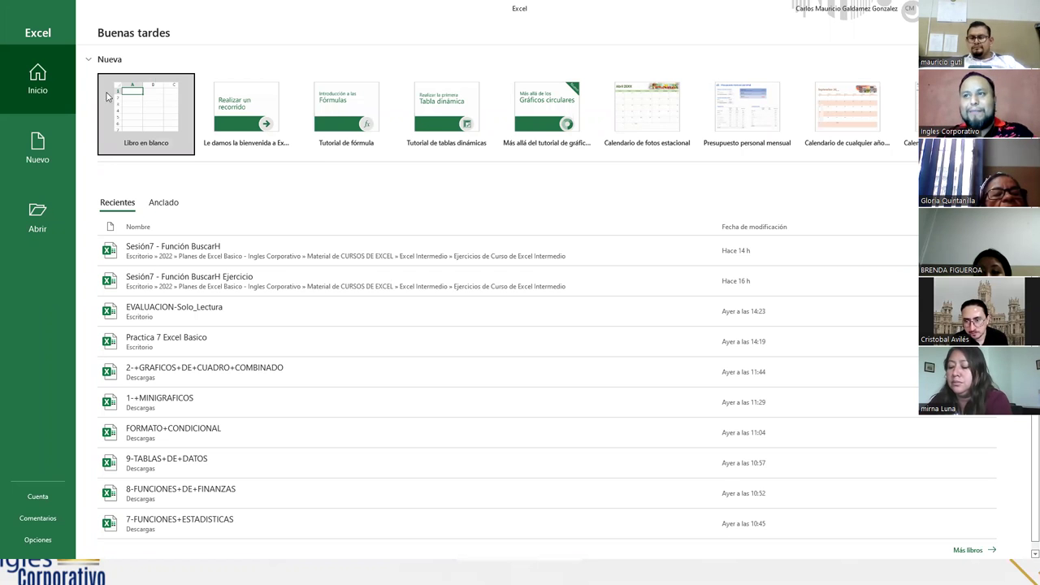
click(148, 114)
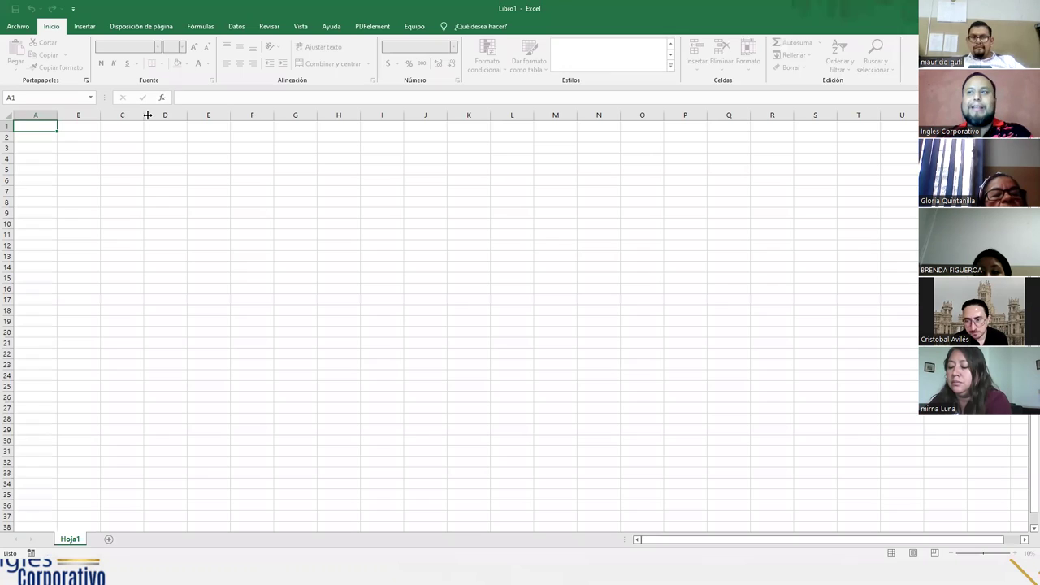
ctrl+scroll(317, 241, up, 6)
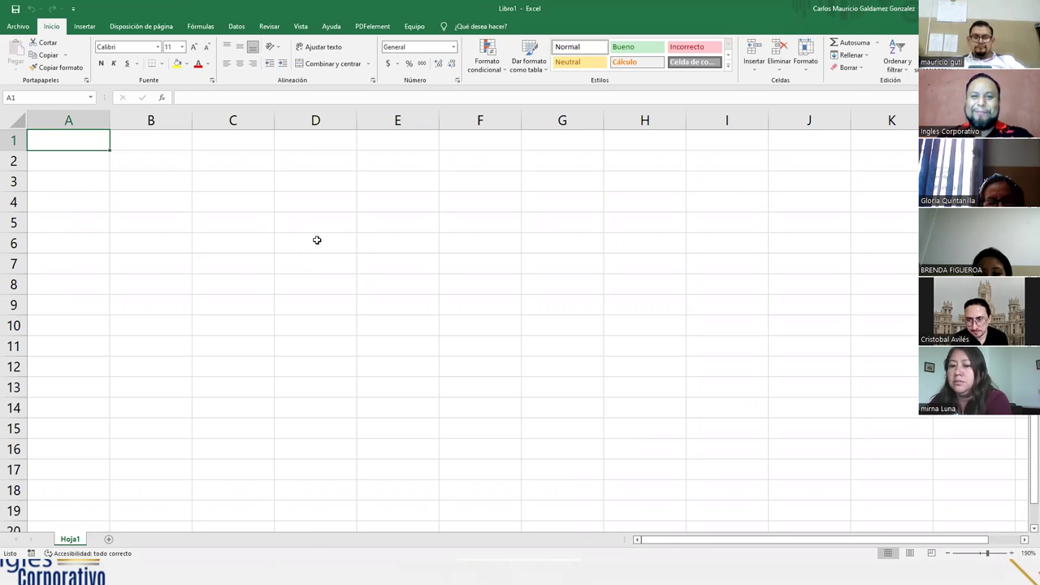
drag(78, 143, 383, 268)
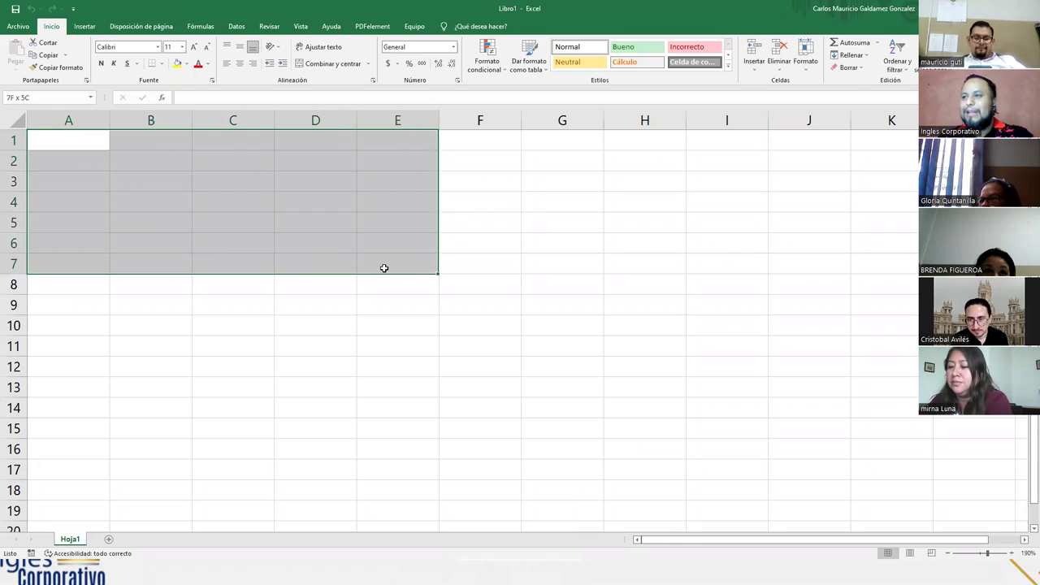
click(385, 269)
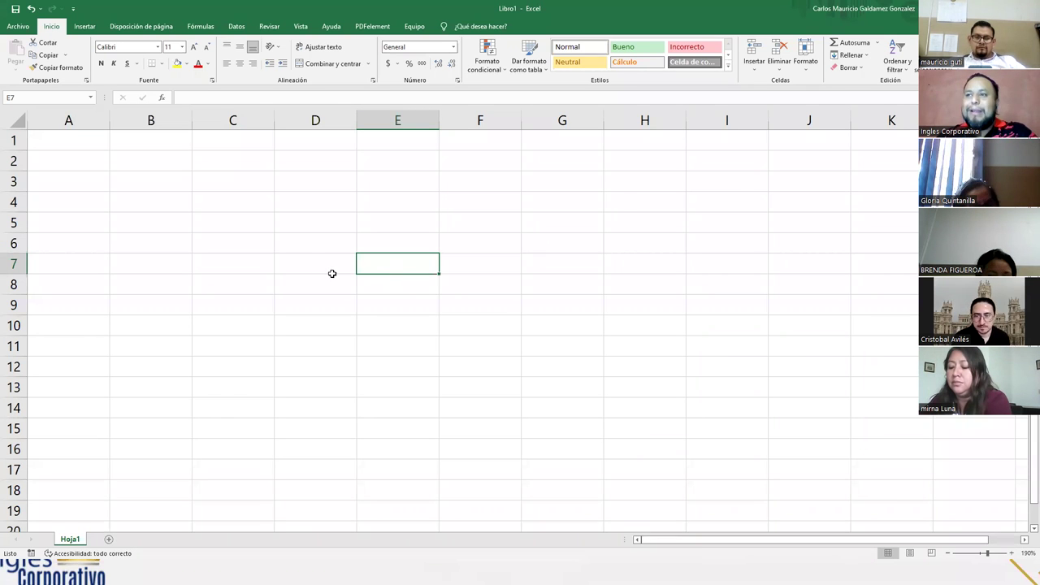
click(65, 145)
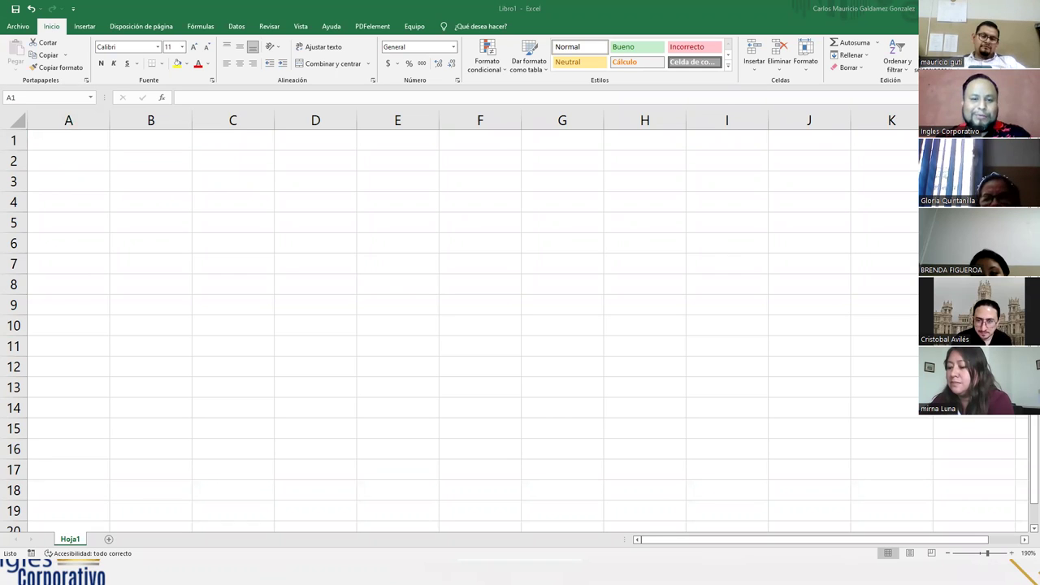
click(88, 143)
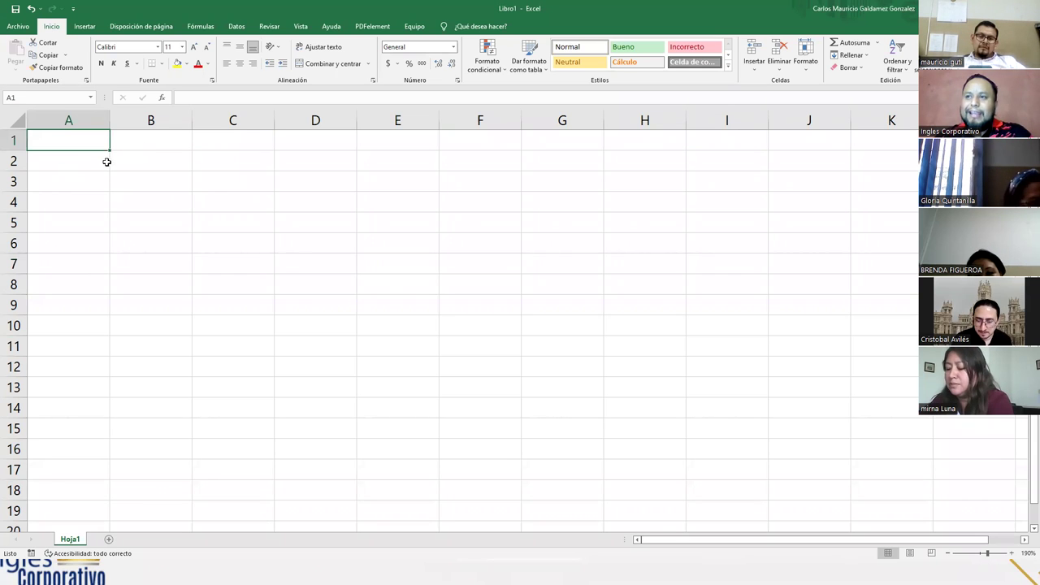
drag(108, 151, 407, 256)
click(142, 211)
drag(84, 143, 444, 323)
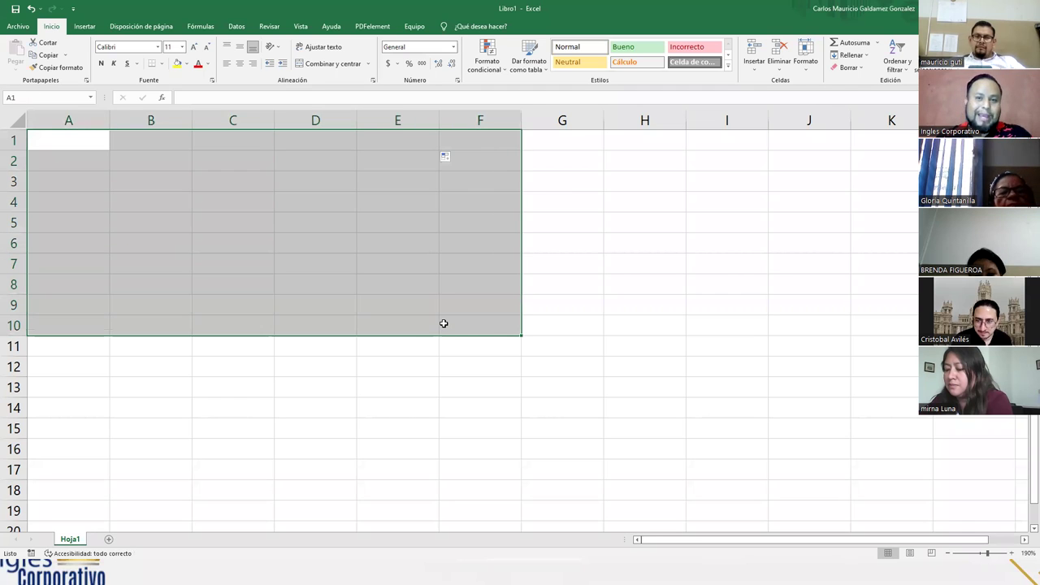
click(478, 329)
drag(95, 142, 475, 337)
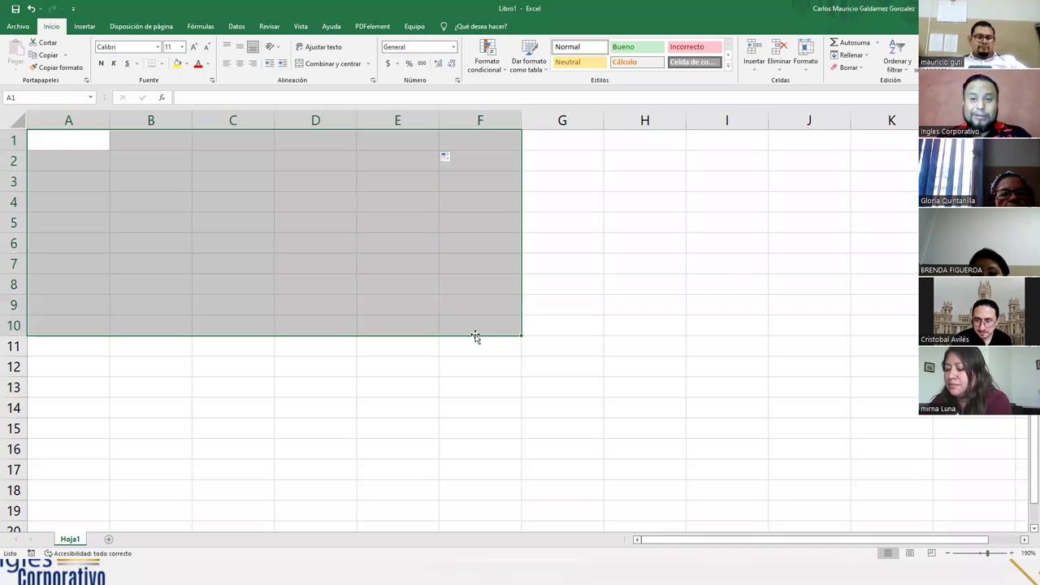
click(471, 325)
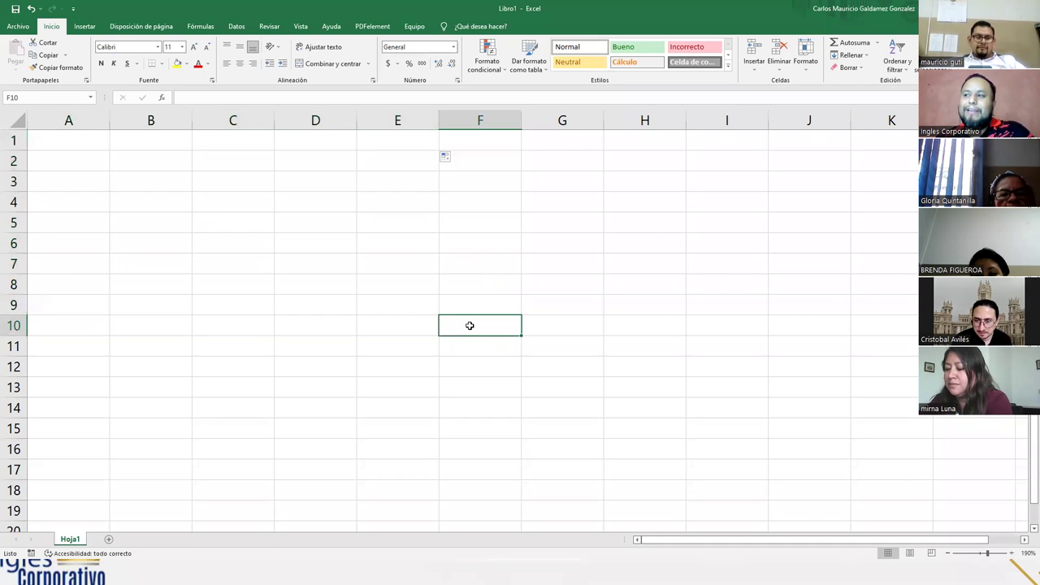
drag(469, 322, 57, 142)
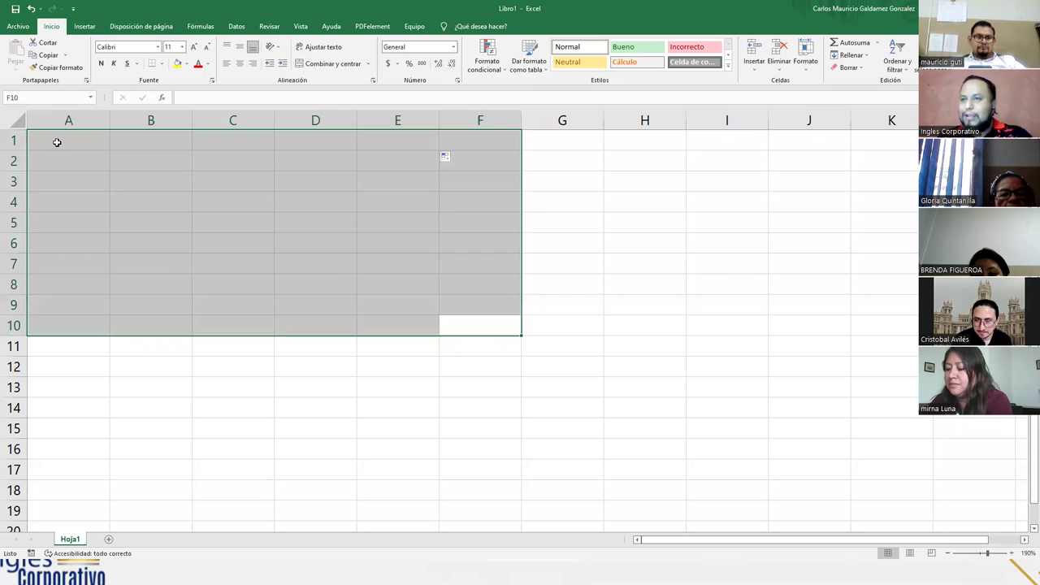
click(57, 142)
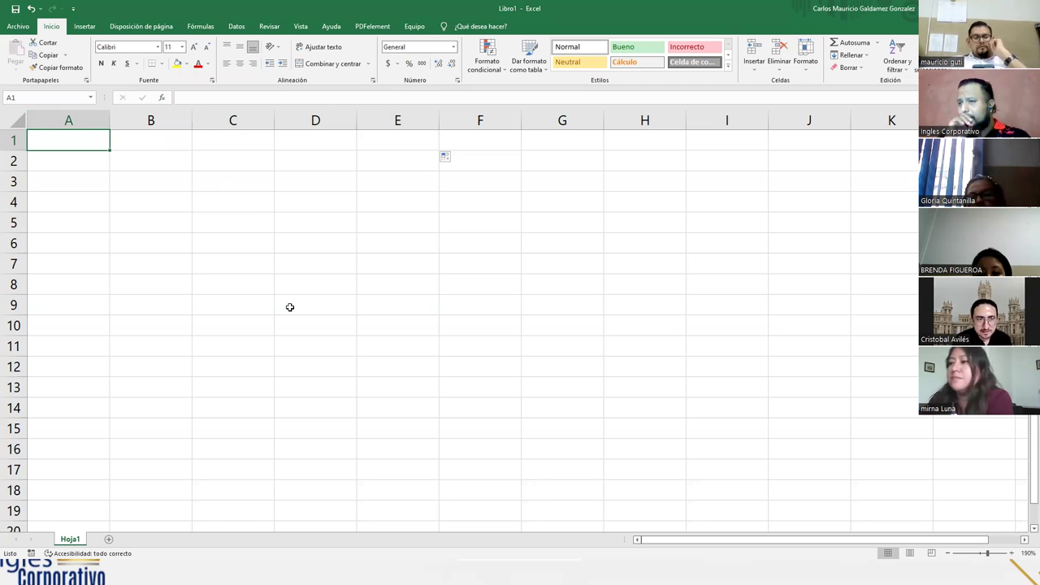
drag(74, 177, 323, 311)
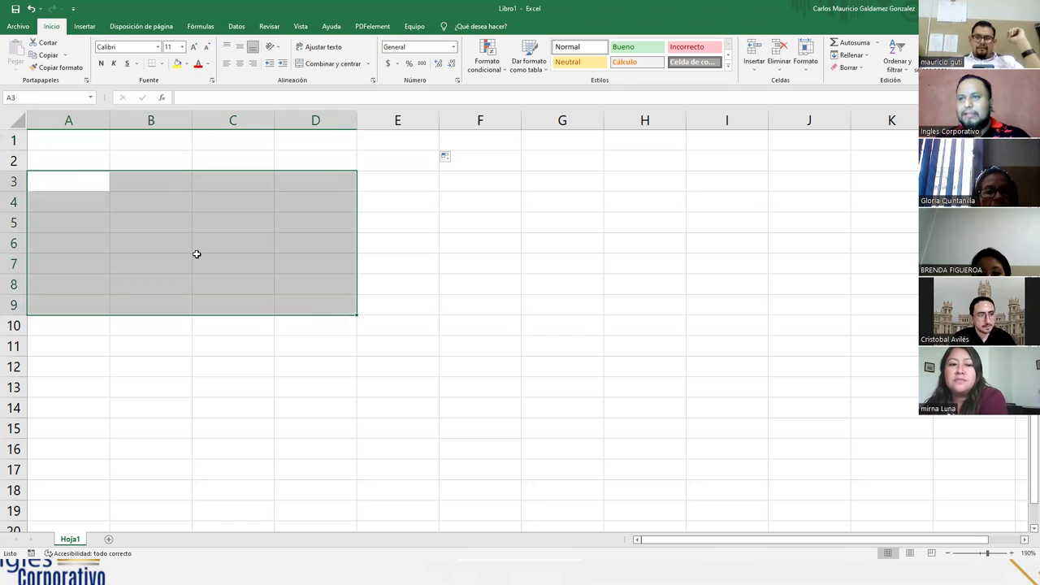
Step: Enter the values 3, 4, 5 and 7 down column A in cells A3 to A6
click(79, 176)
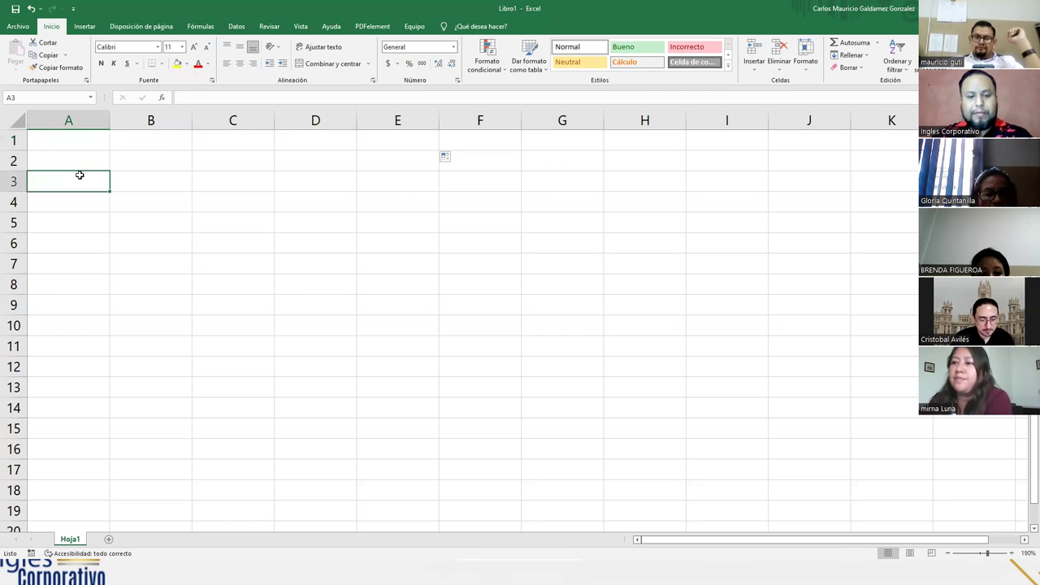
text(3)
key(Return)
text(4)
key(Return)
text(5)
key(Return)
text(7)
key(Return)
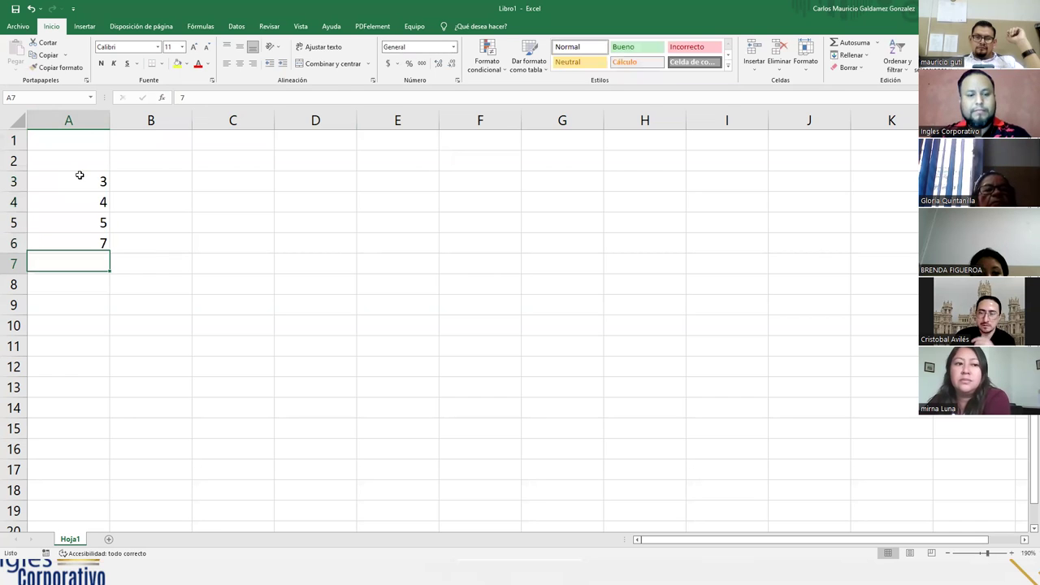
Step: Fill the rest of row 3 with 8, 9 and 7 in cells B3 to D3
key(Right)
key(Up)
key(Up)
key(Up)
key(Up)
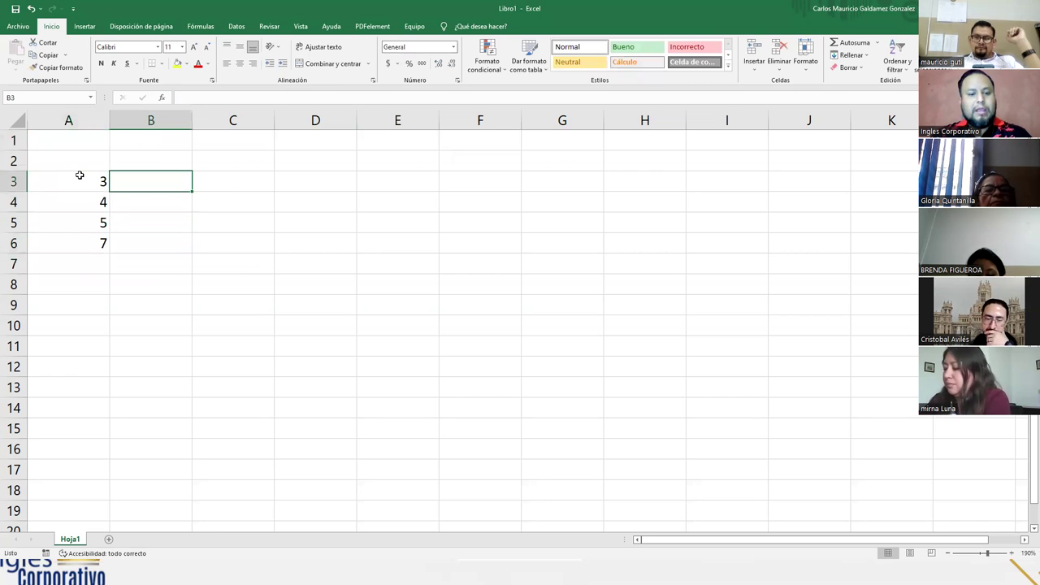
text(8)
key(Right)
text(9)
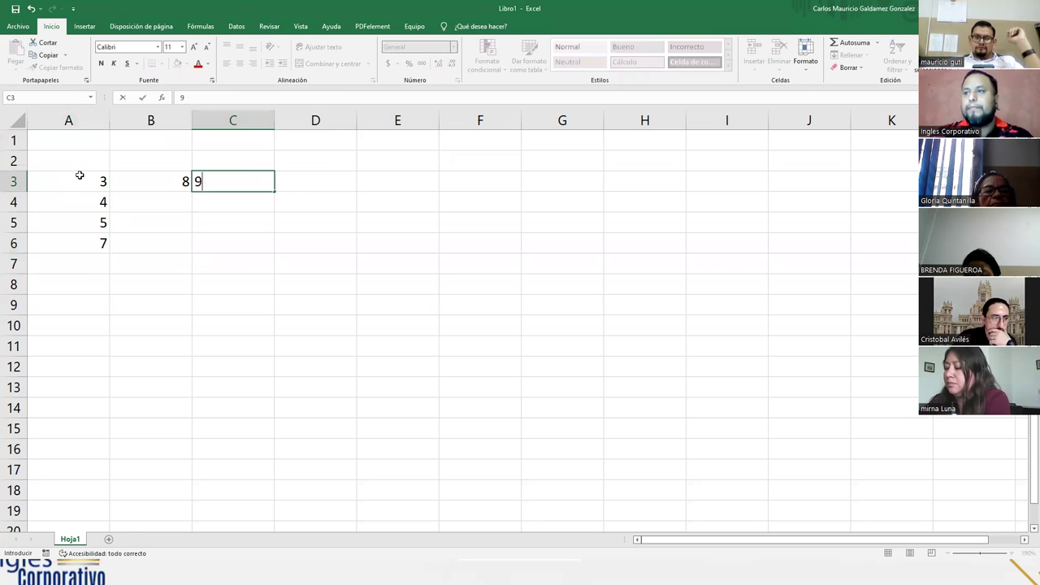
key(Right)
text(7)
key(Return)
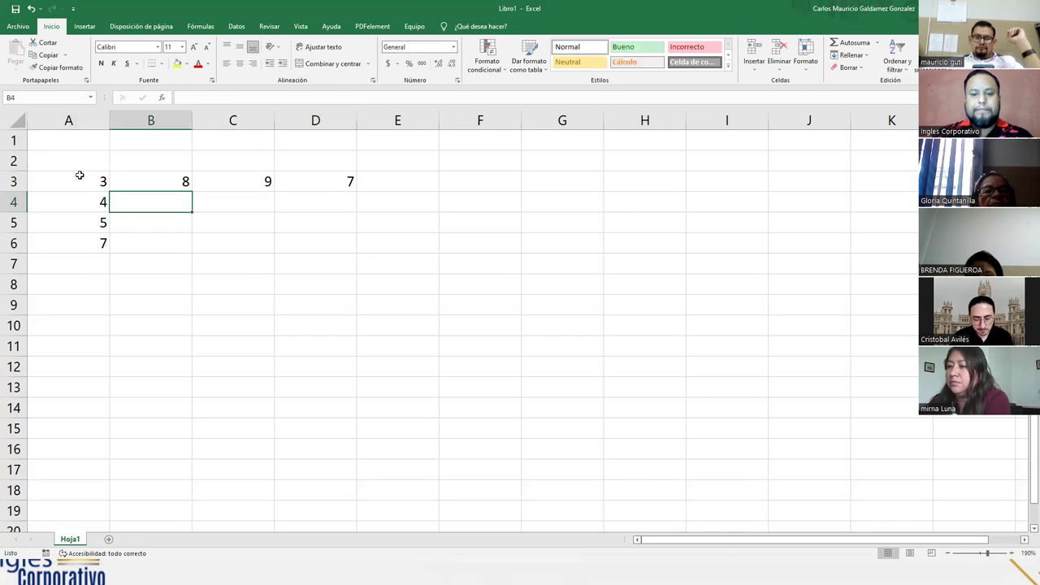
Step: Enter 10, 19 and 17 across row 4 in cells B4 to D4
text(10)
key(Right)
text(19)
key(Right)
text(17)
key(Right)
key(Return)
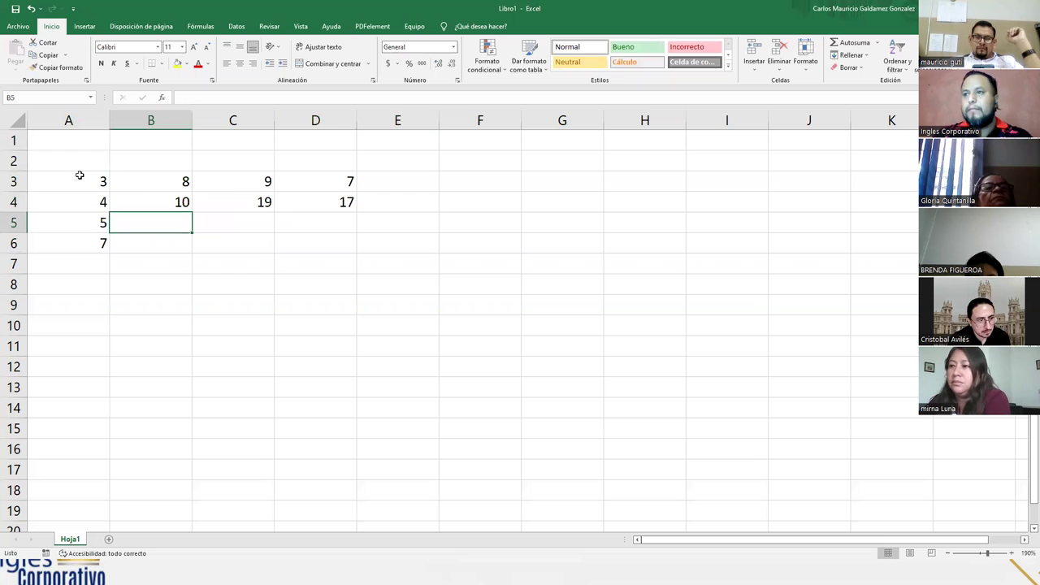
Step: Enter 14, 20 and 29 across row 5 in cells B5 to D5
text(14)
key(Right)
text(20)
key(Right)
text(29)
key(Return)
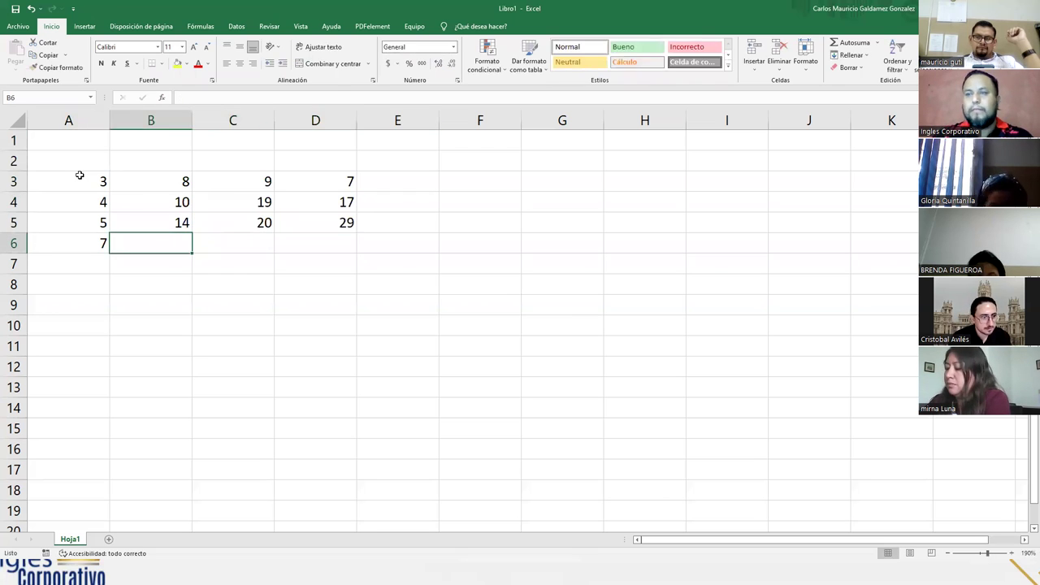
Step: Enter 31, 34 and 40 across row 6 in cells B6 to D6
text(31)
key(Right)
text(34)
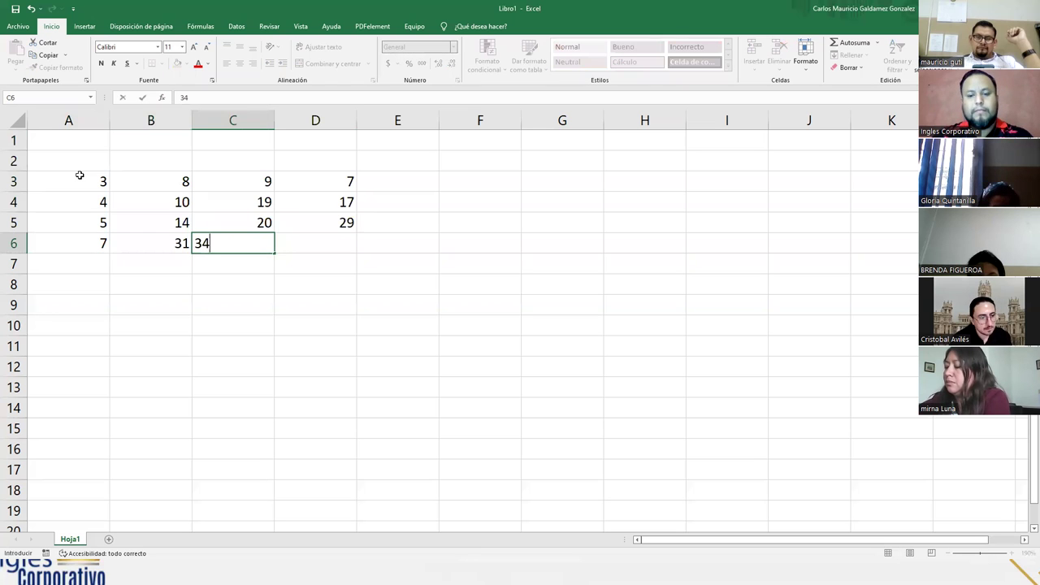
key(Right)
text(40)
key(Return)
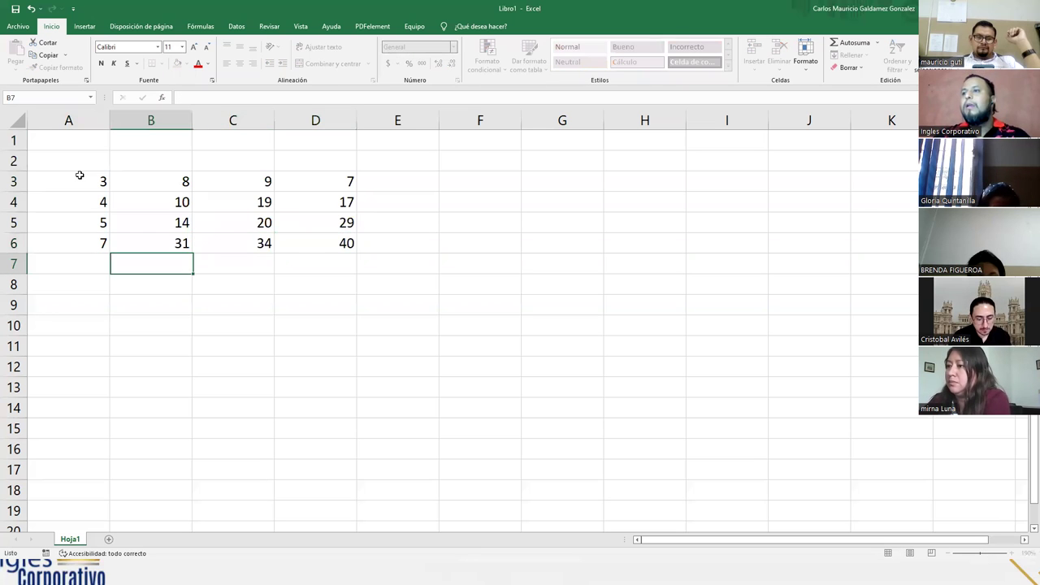
Step: Apply all borders to the number table in A3:D6
drag(314, 227, 314, 242)
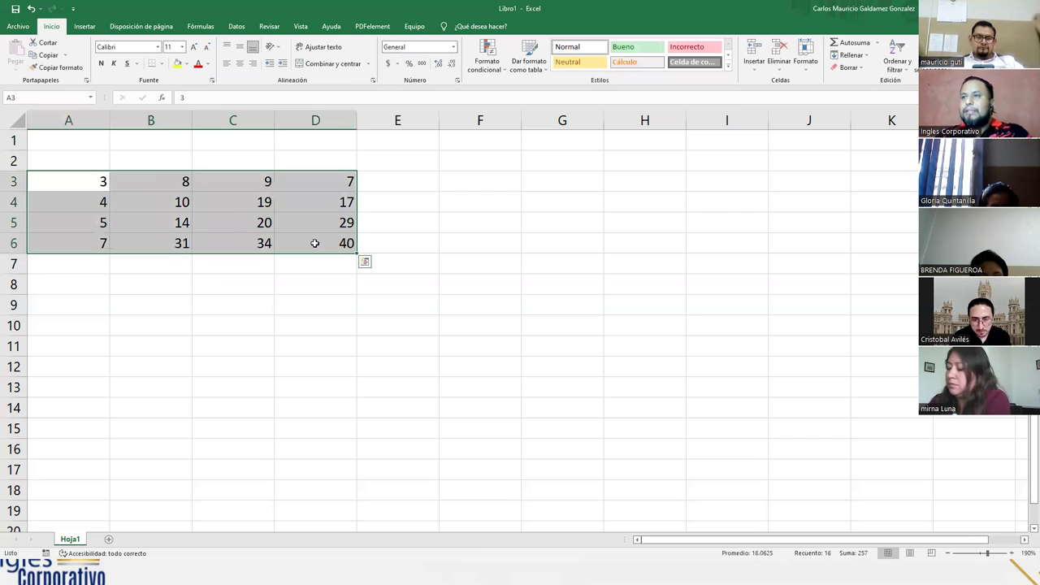
click(162, 64)
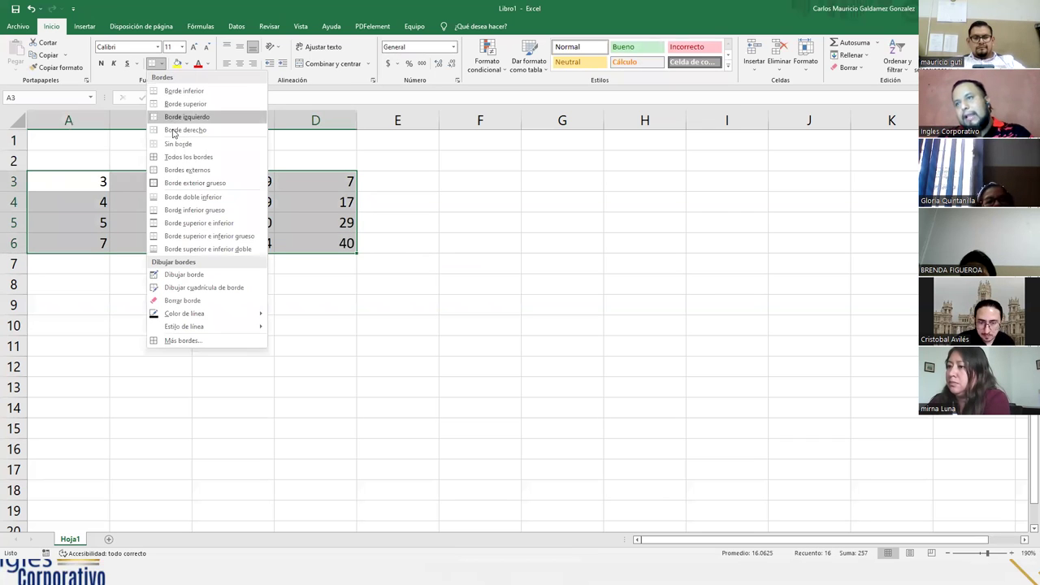
click(175, 156)
click(244, 286)
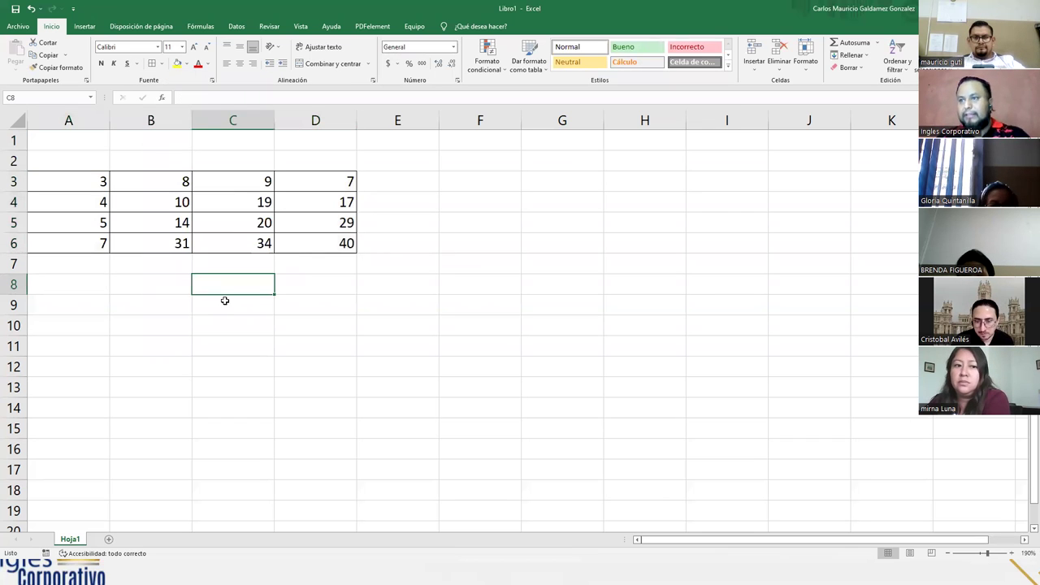
click(158, 314)
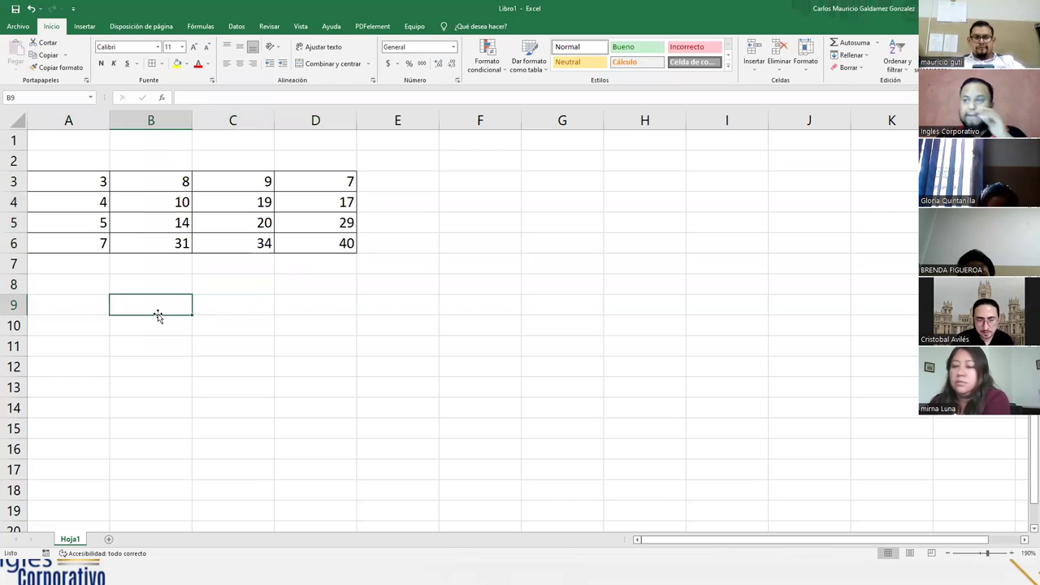
Step: Insert the preset quadratic formula equation, place it below the table at rows 8 to 10, and widen its box across columns B to D
click(84, 27)
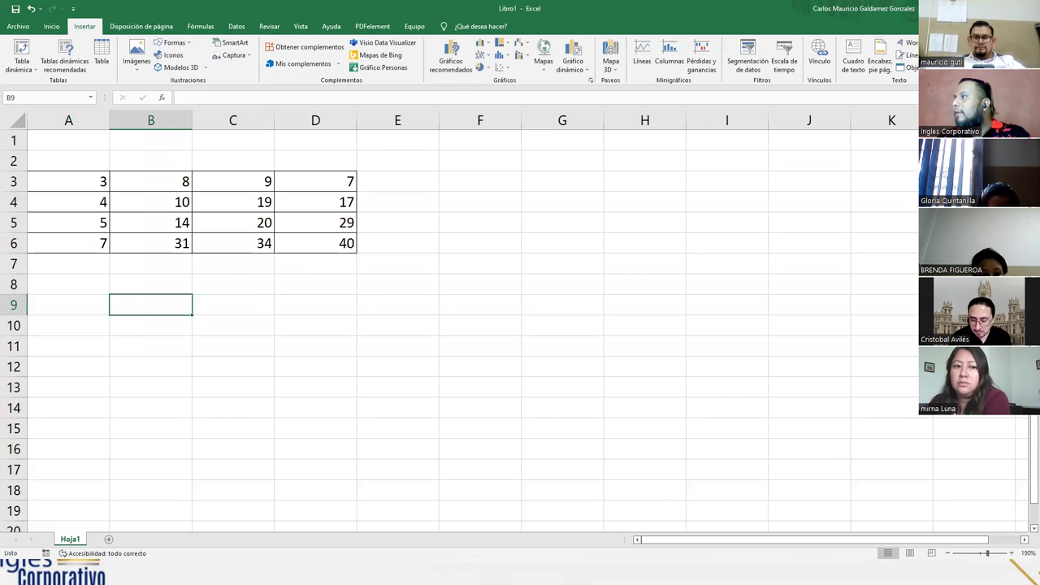
click(959, 61)
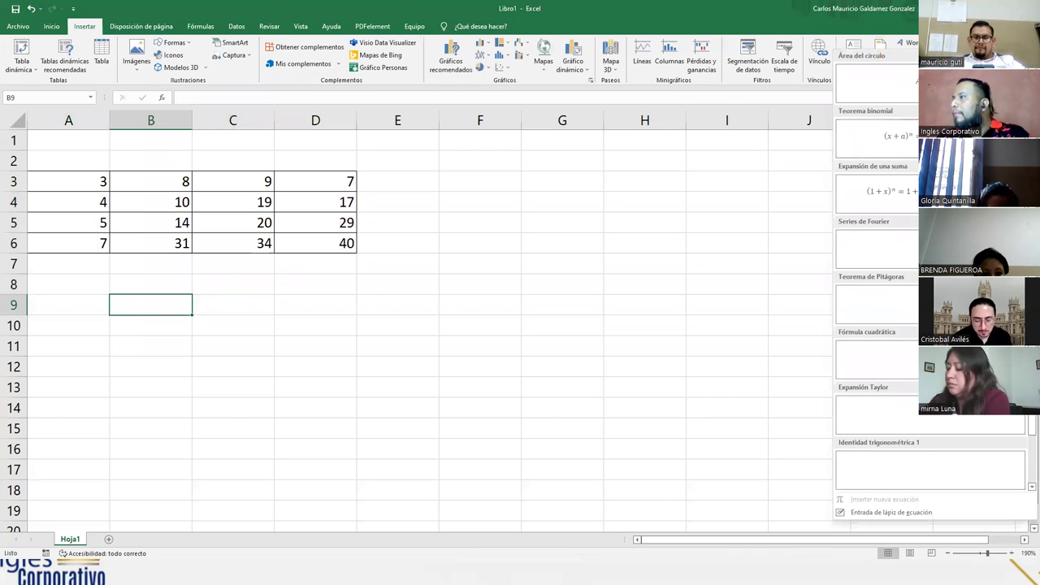
click(907, 357)
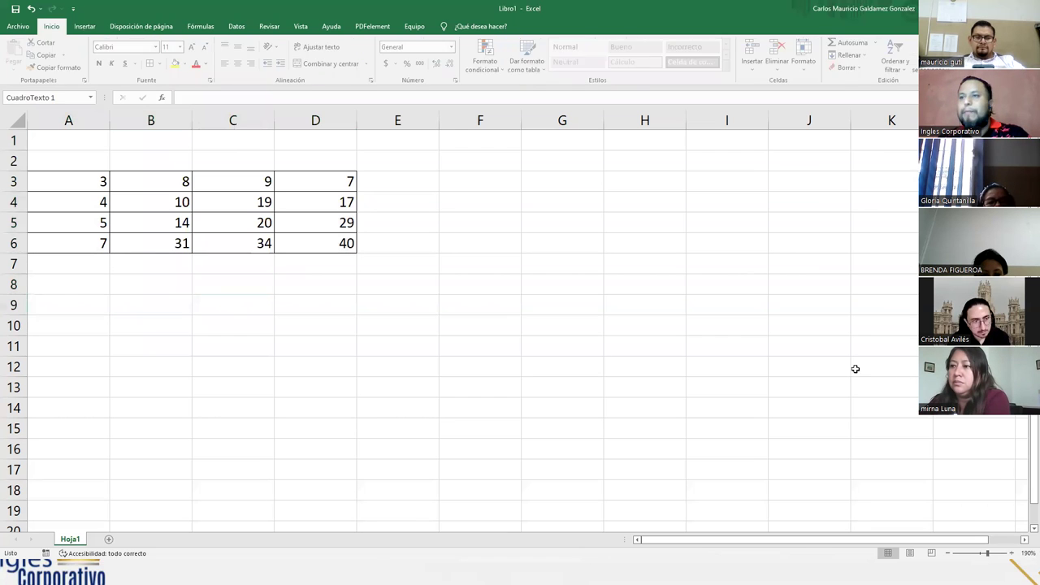
drag(495, 312, 151, 287)
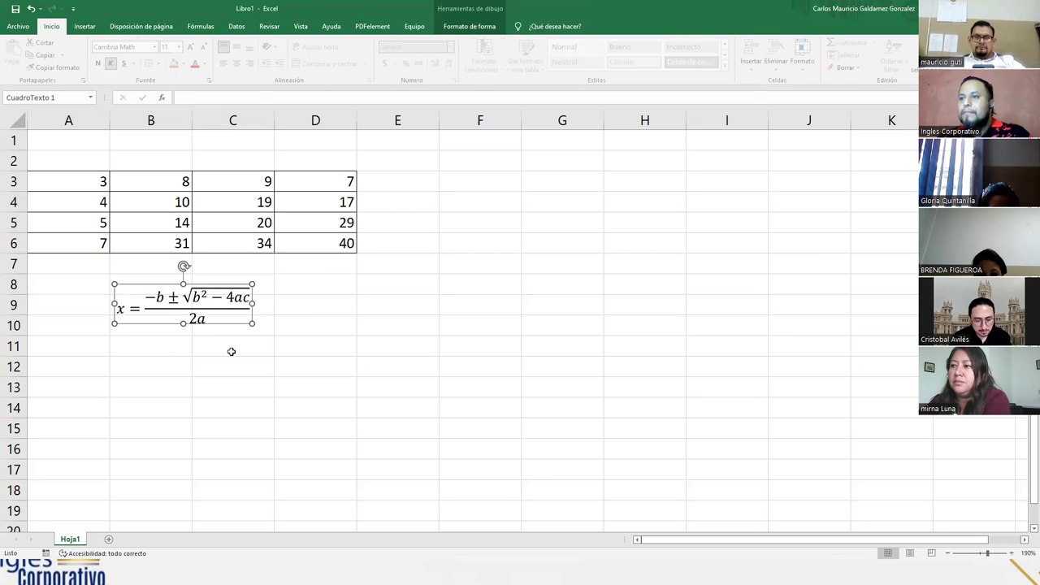
drag(252, 323, 342, 339)
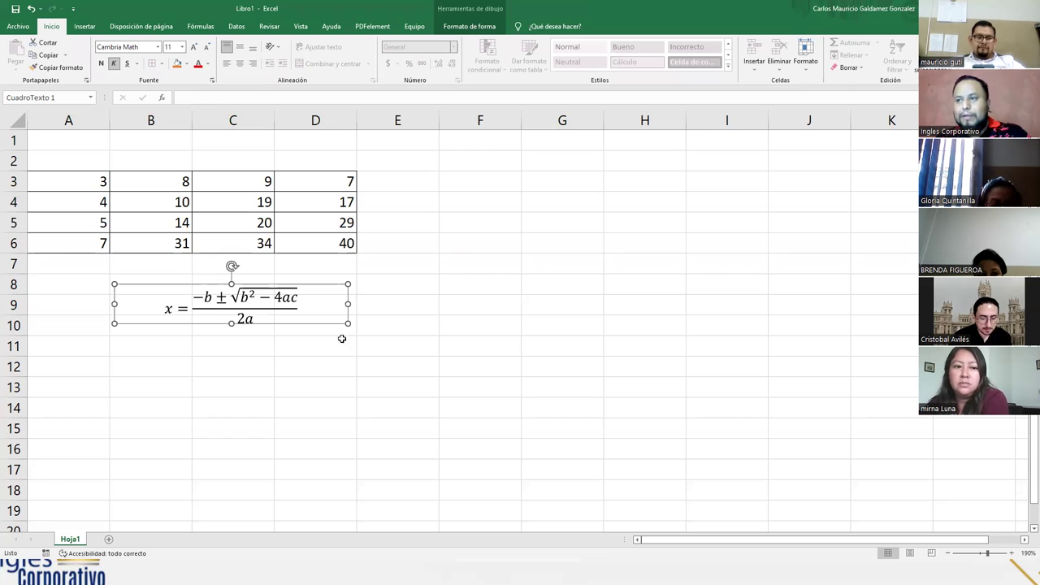
click(120, 368)
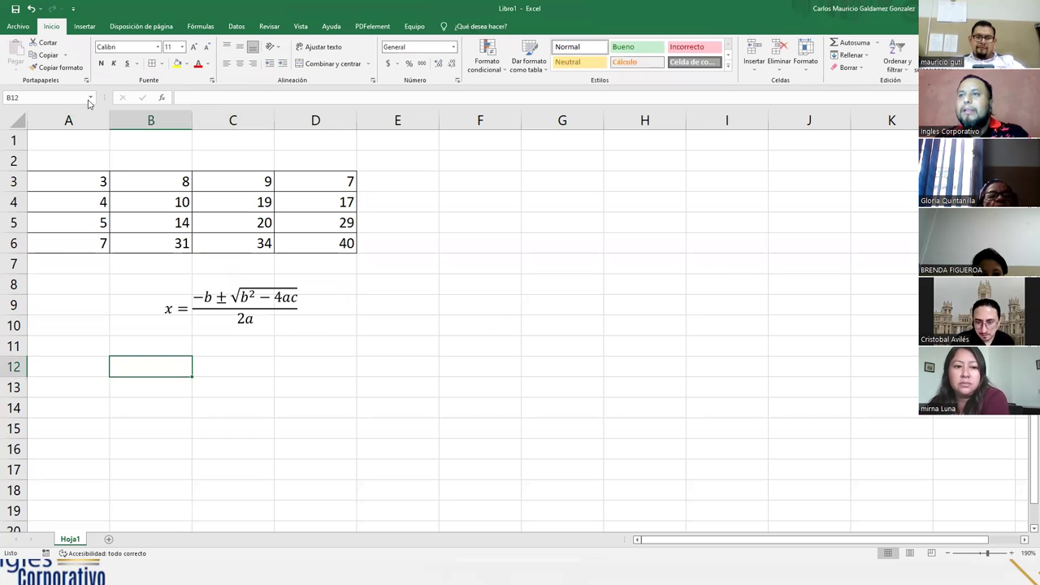
Step: Insert the preset circle area equation and place it beneath the quadratic formula, around cell C12
click(84, 27)
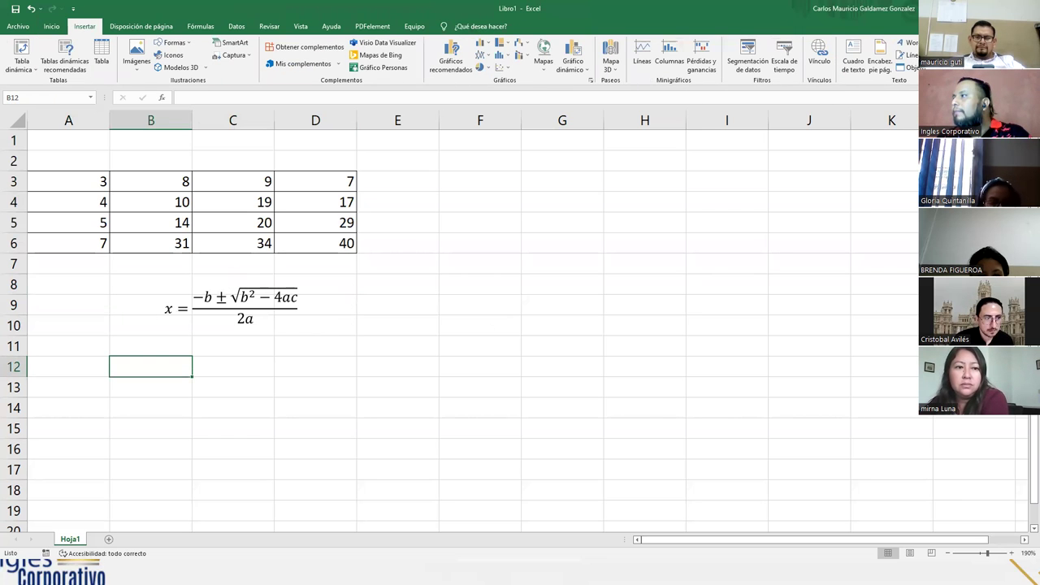
click(1020, 69)
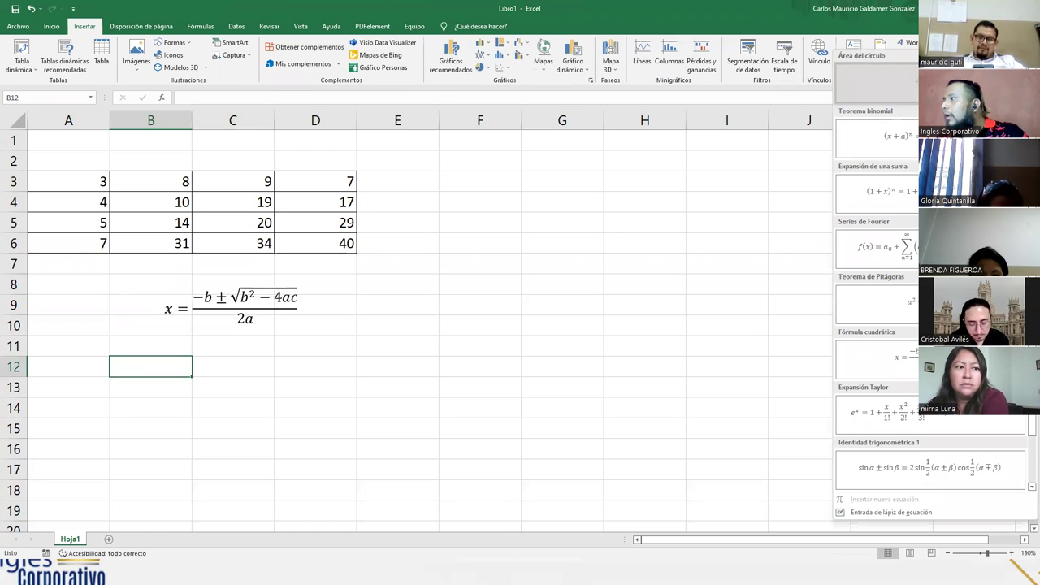
click(876, 82)
drag(537, 345, 231, 378)
click(420, 301)
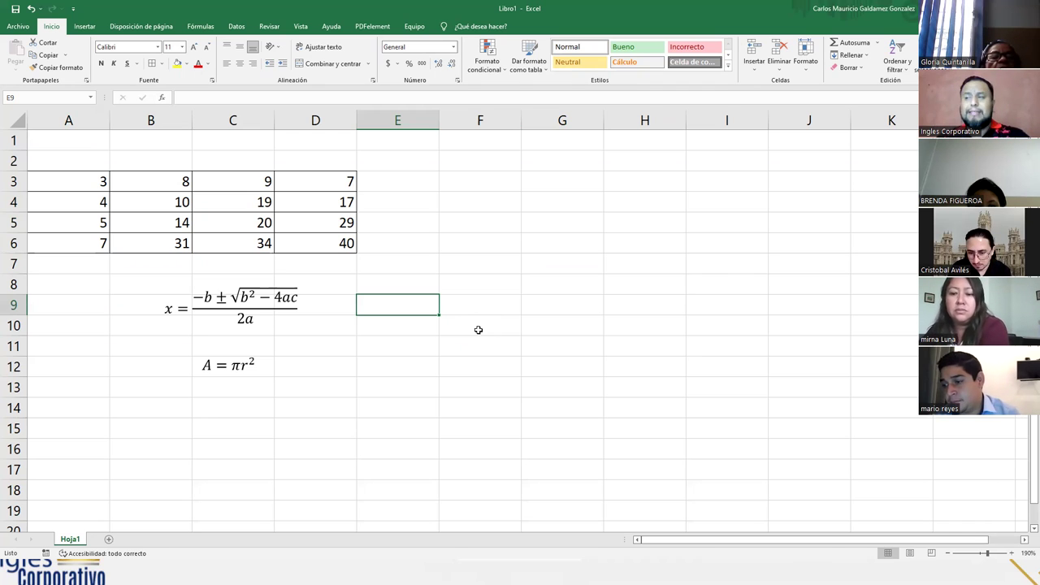
click(470, 179)
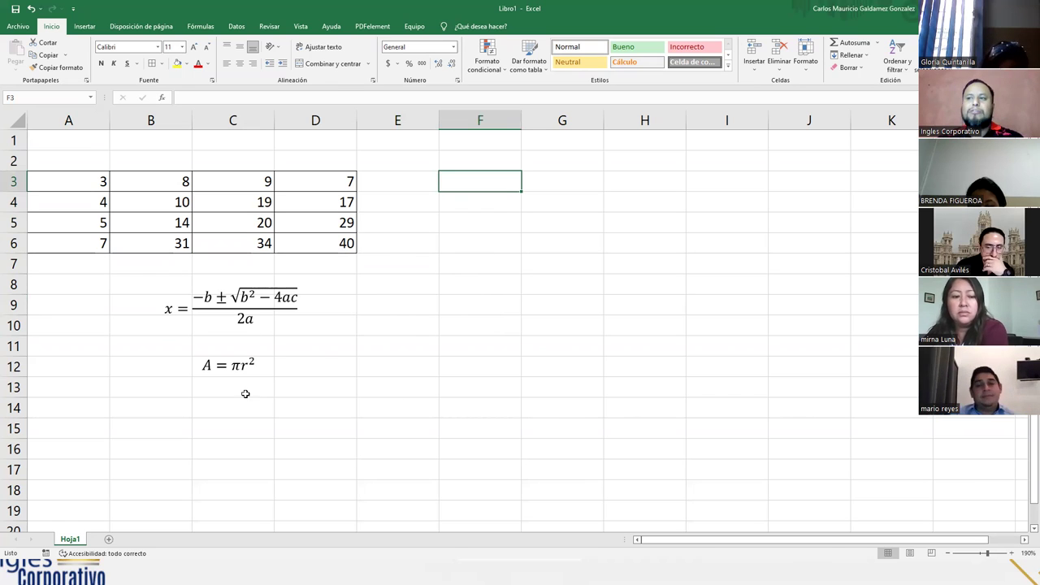
click(211, 313)
click(232, 365)
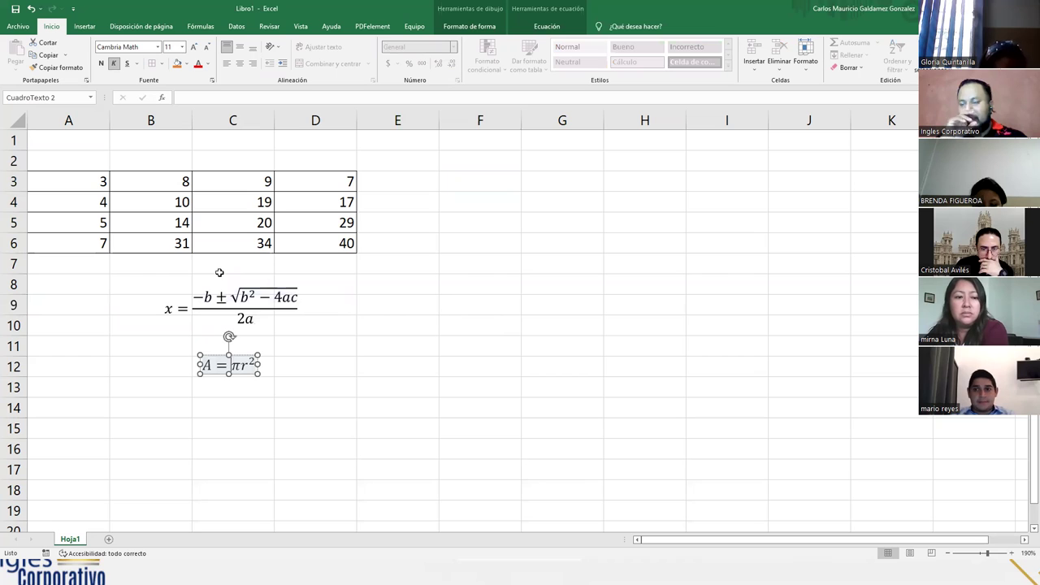
click(244, 320)
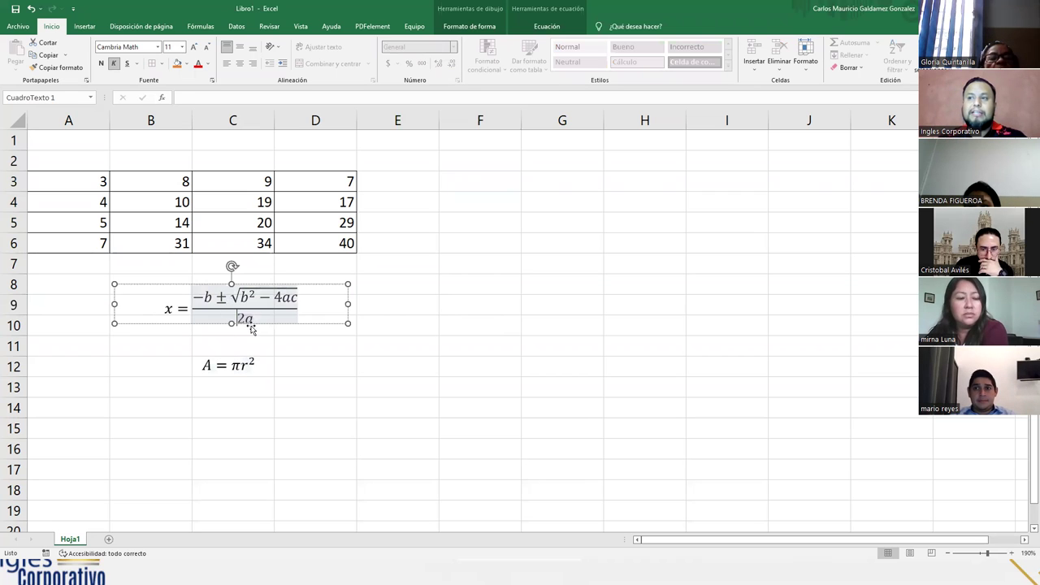
click(181, 179)
drag(81, 177, 320, 246)
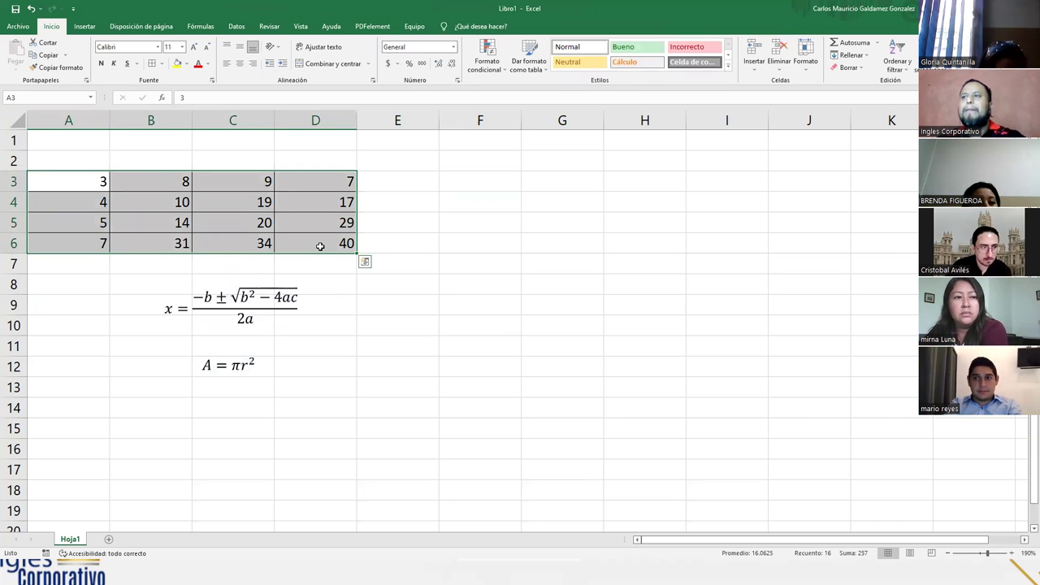
click(321, 246)
click(485, 186)
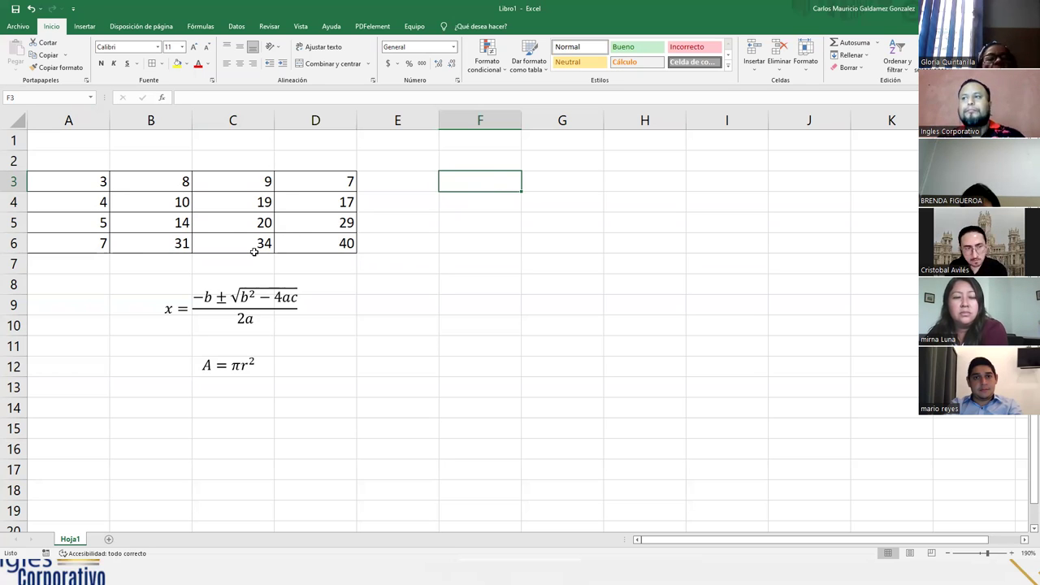
drag(92, 179, 302, 245)
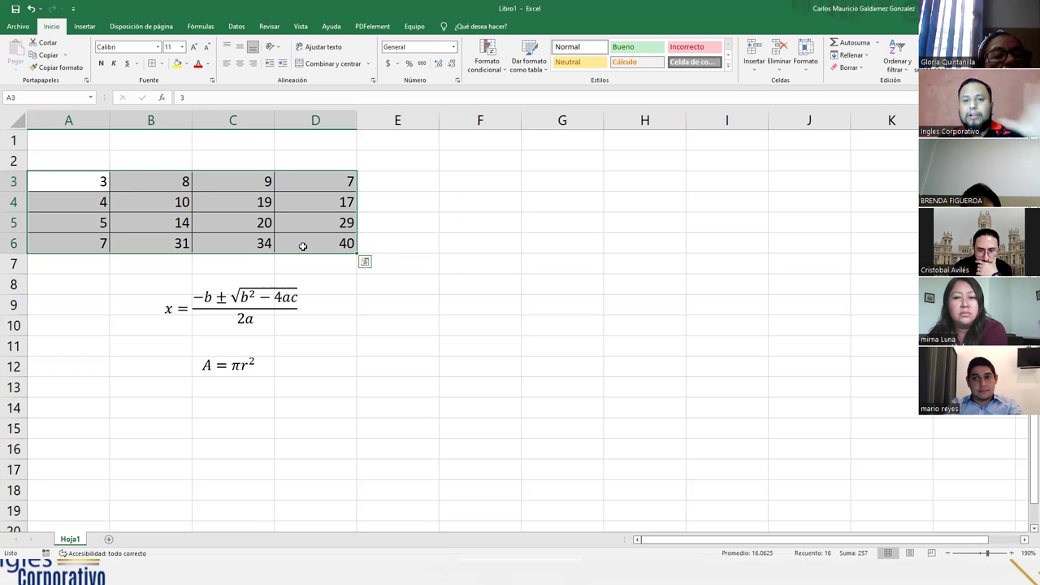
Step: Enter the labels Suma, Promedio, Contar, Minimo and Maximo down column F in cells F3 to F7
click(480, 181)
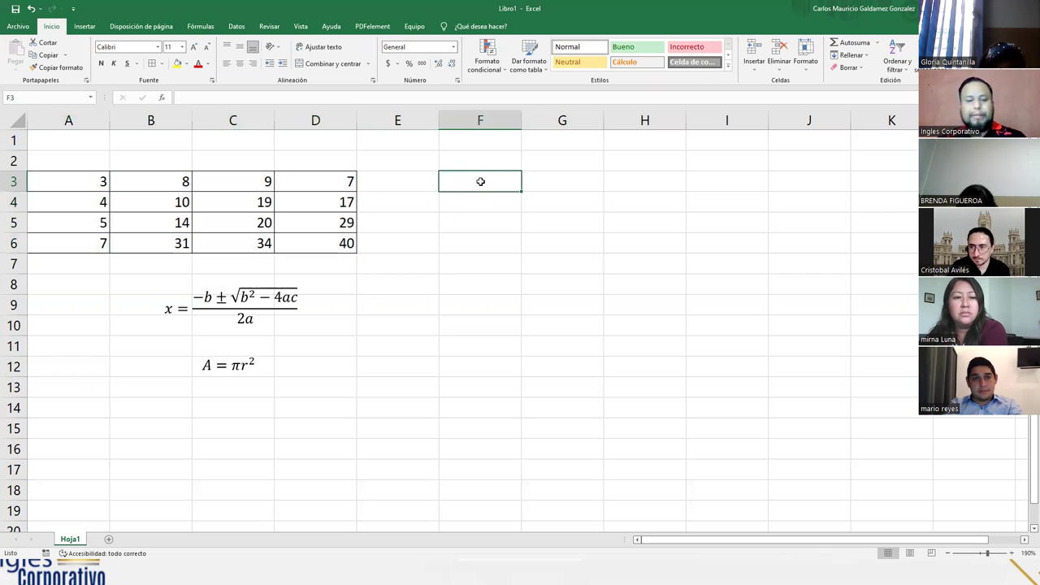
text(Suma)
key(Return)
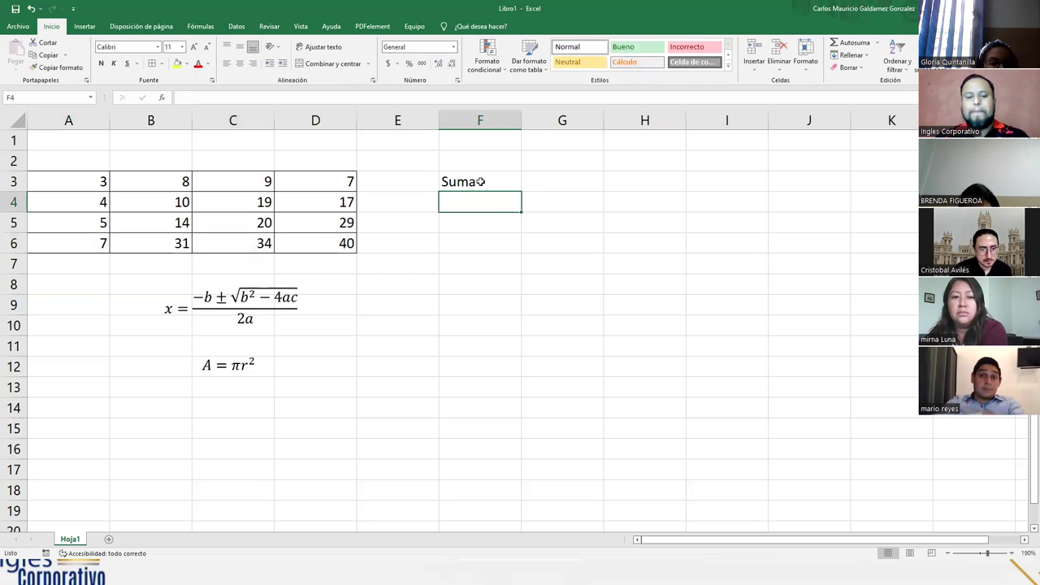
text(Promedio)
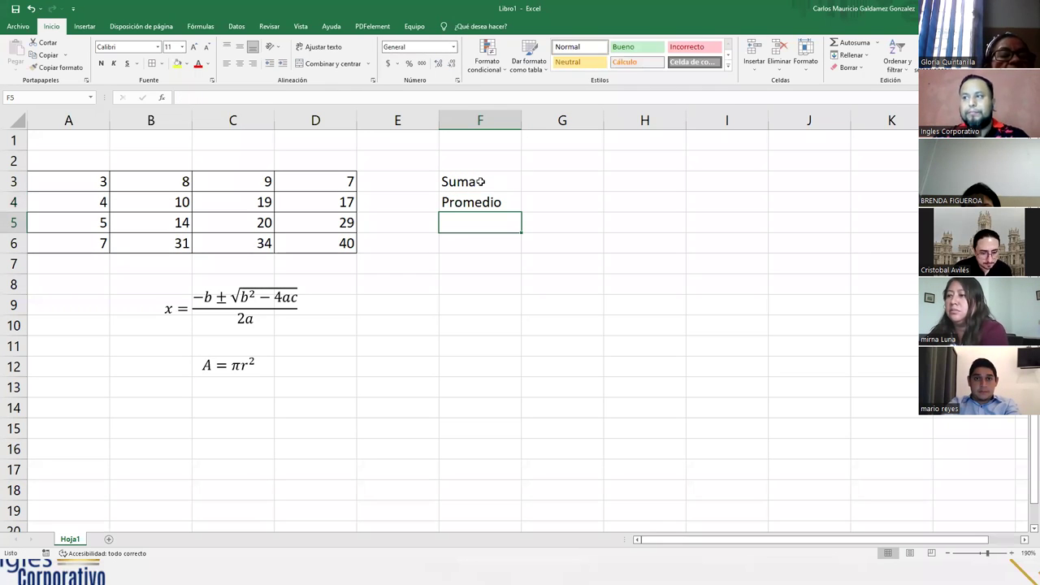
key(Return)
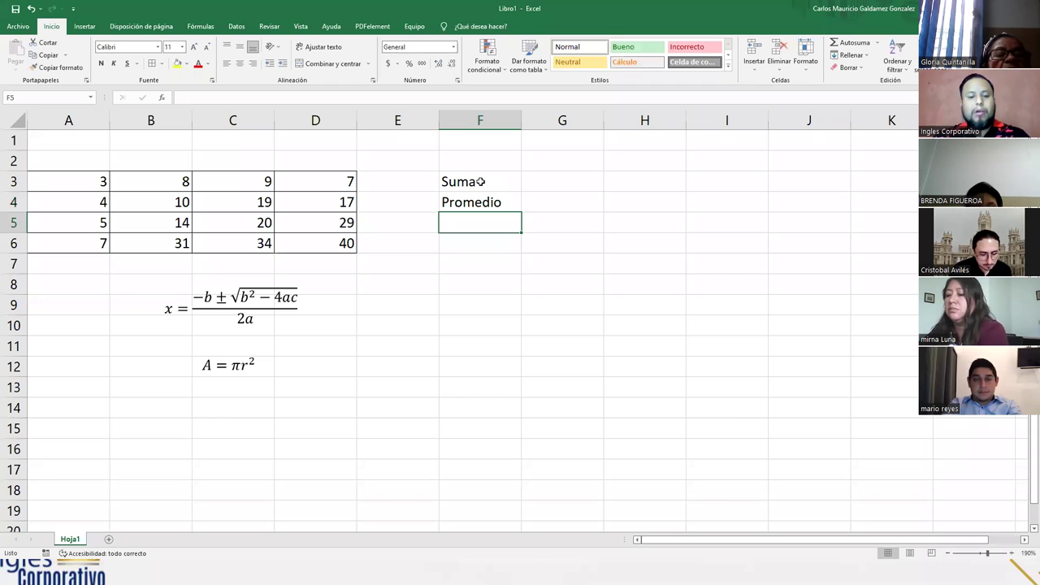
text(Contar)
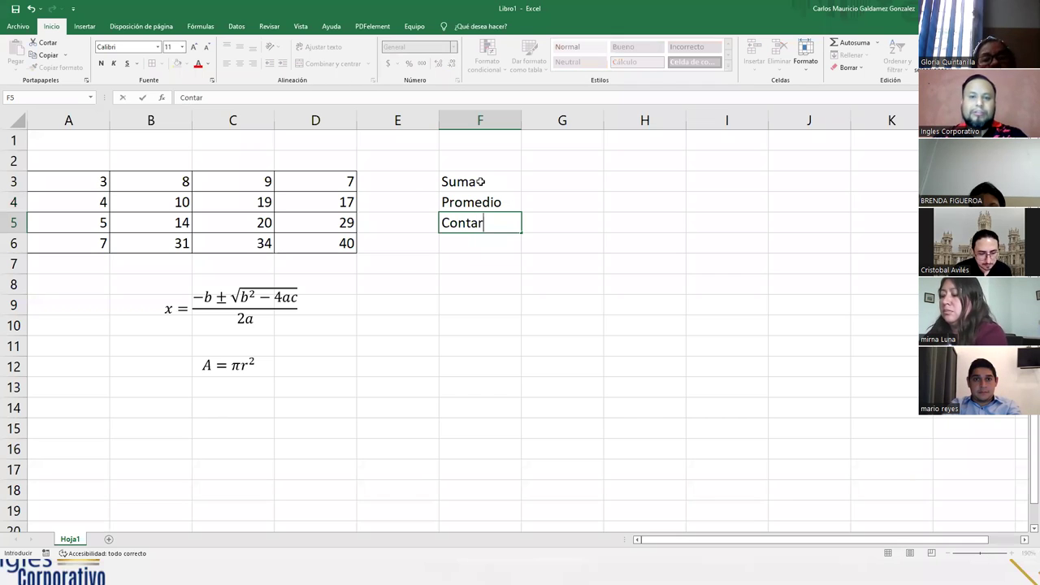
key(Return)
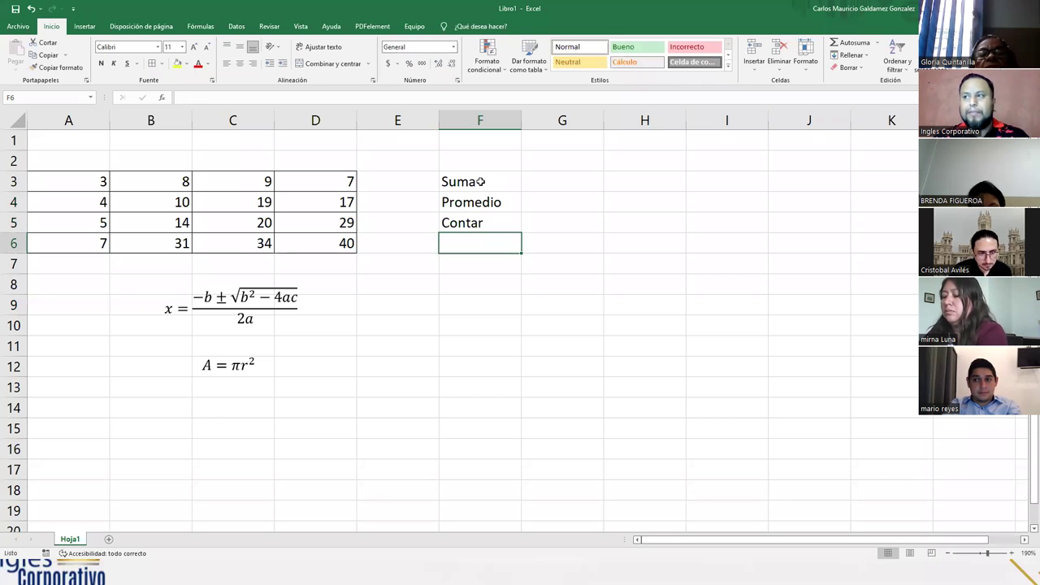
text(Minimo)
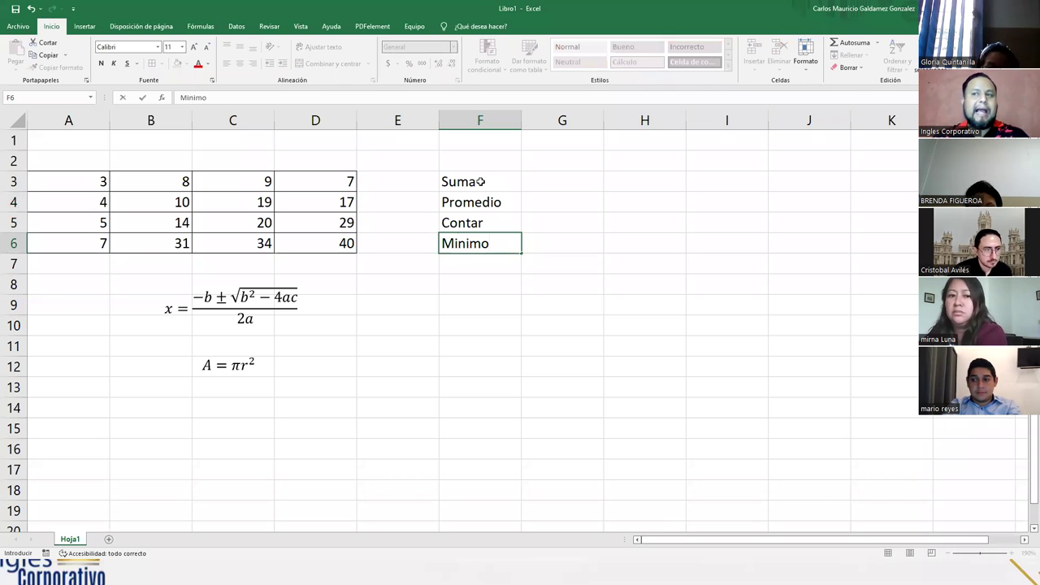
key(Return)
text(Maximo)
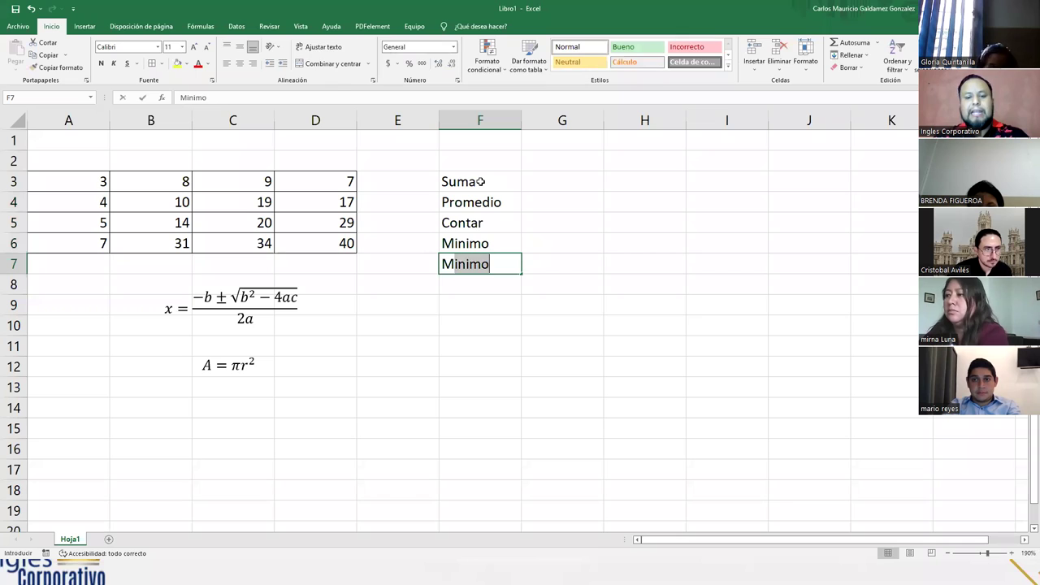
key(Return)
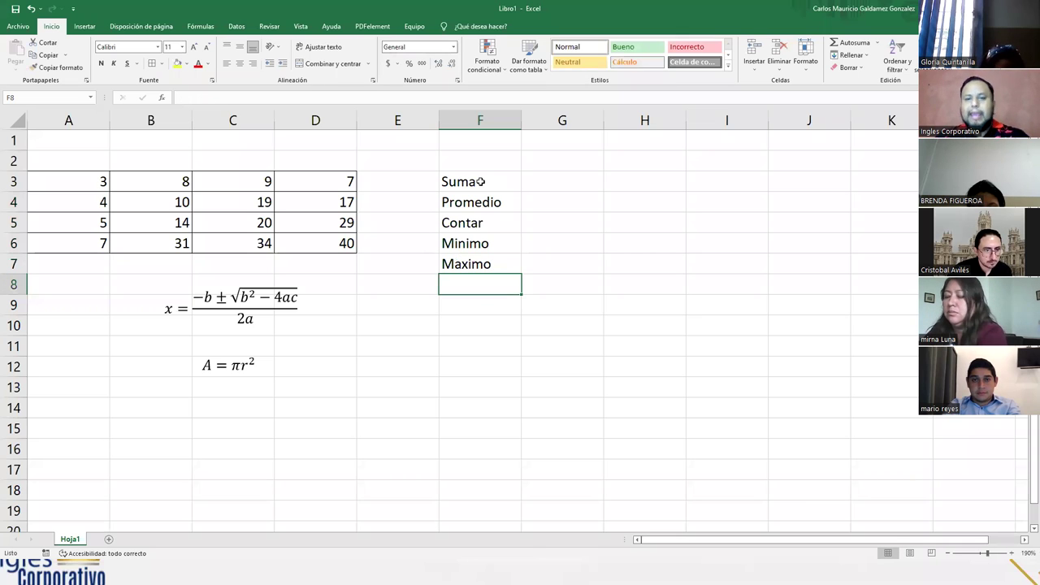
drag(481, 181, 482, 262)
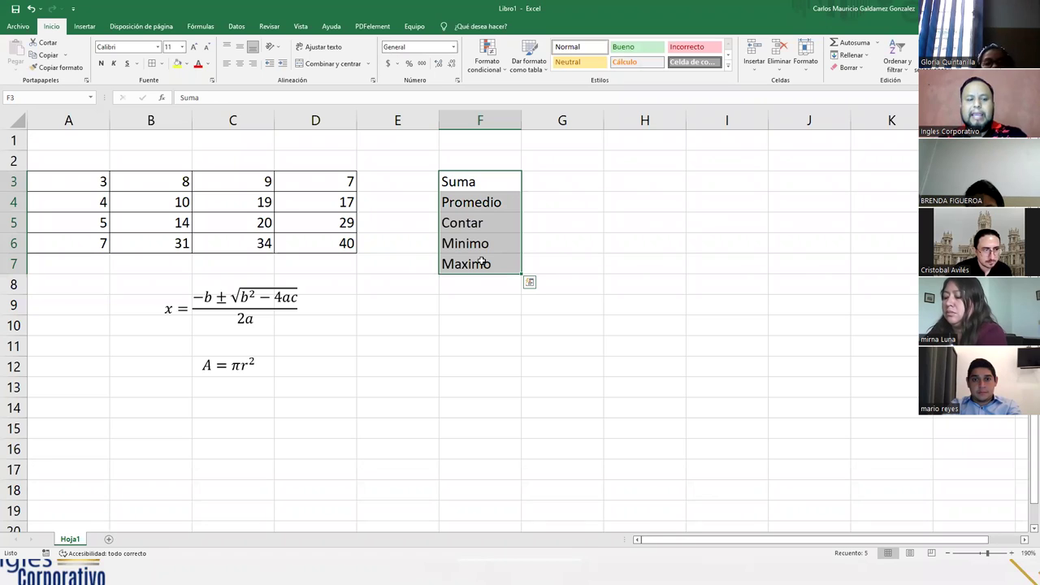
click(482, 263)
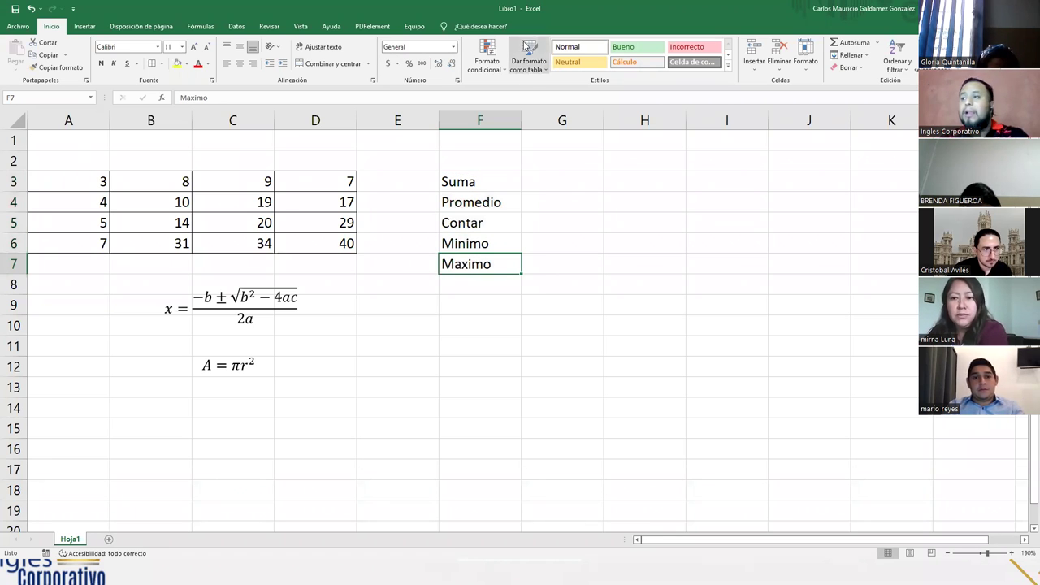
drag(474, 182, 460, 265)
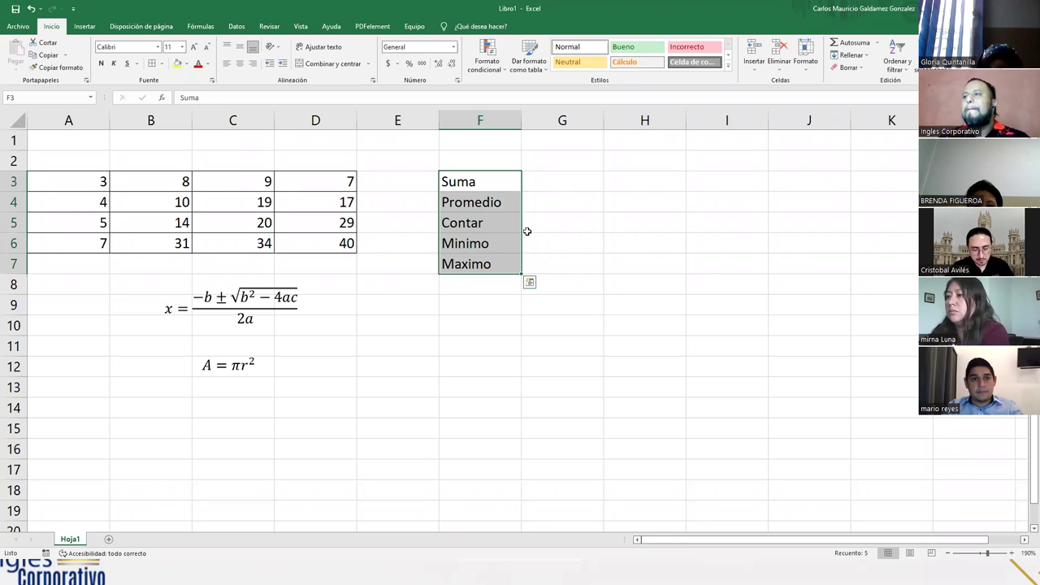
Step: Insert the SUMA function from the Matemáticas y trigonométricas category into cell G3, beside the Suma label
click(537, 182)
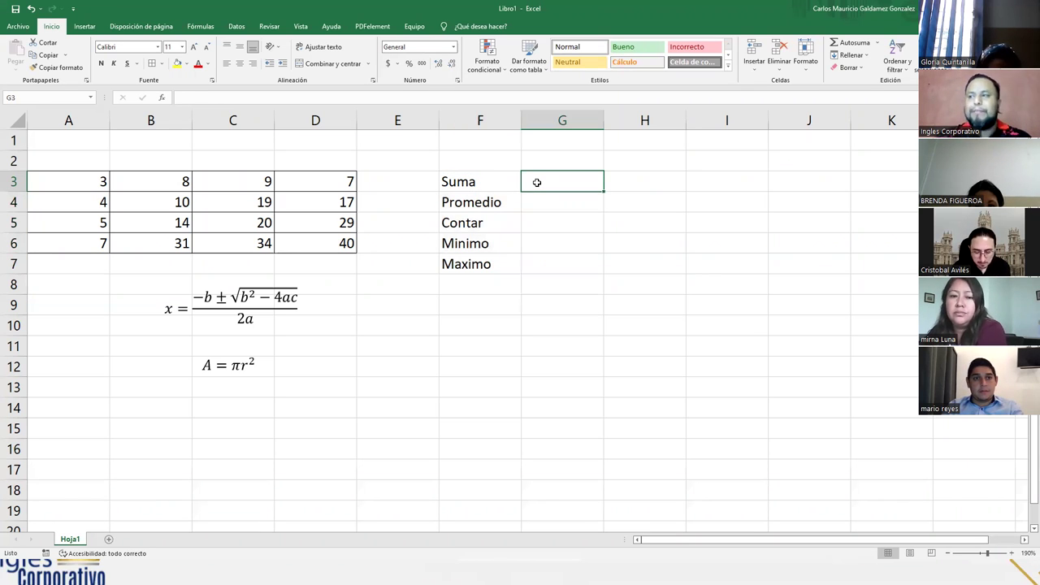
text(=)
key(Escape)
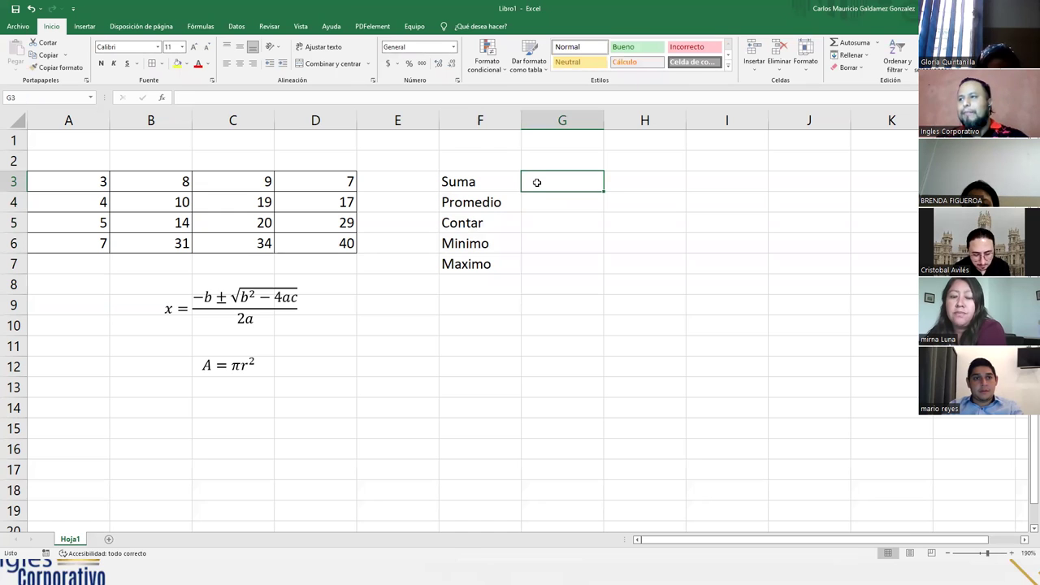
click(162, 100)
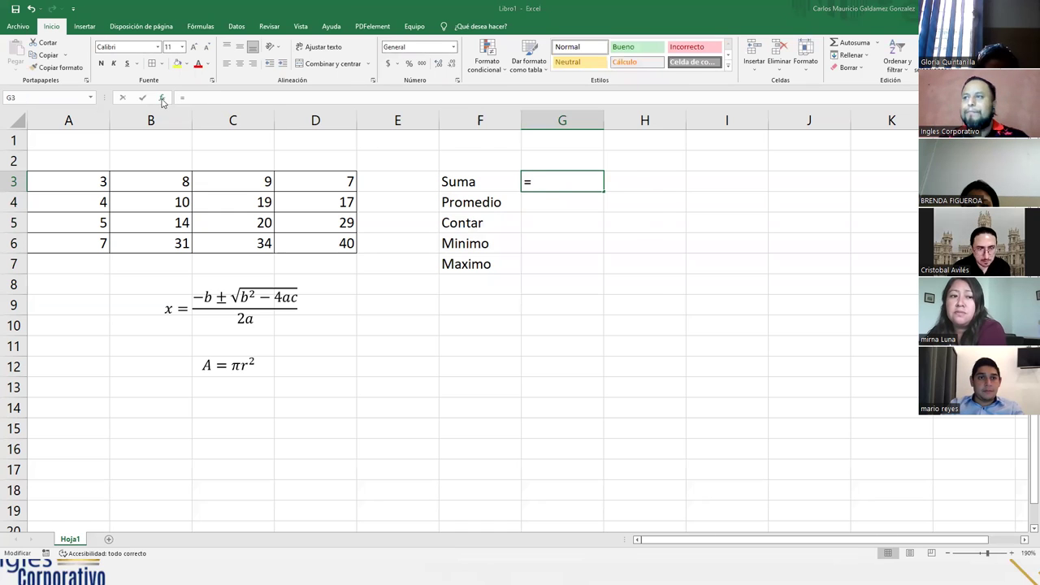
drag(500, 180, 689, 169)
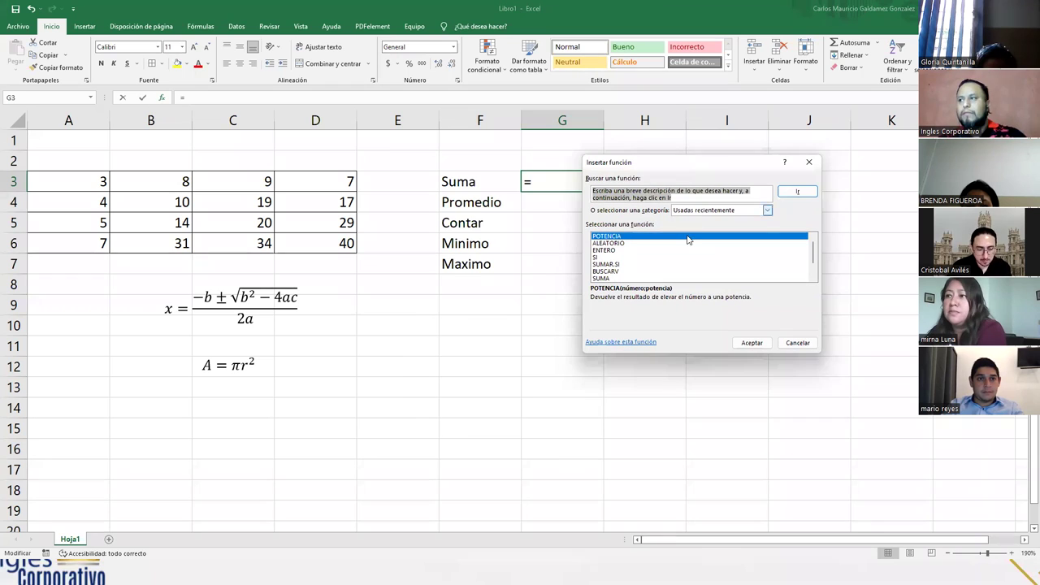
click(704, 210)
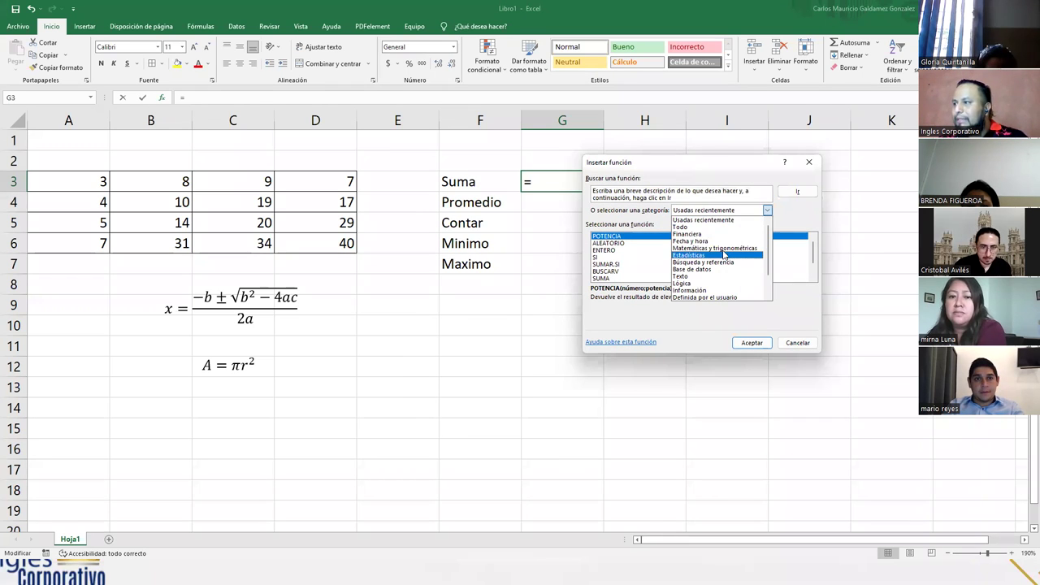
click(723, 249)
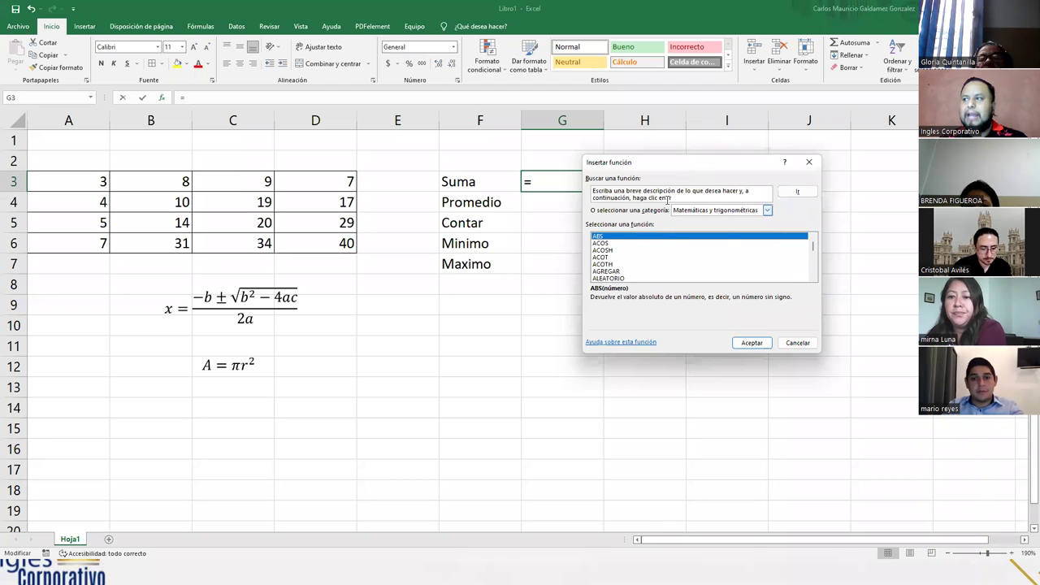
key(s)
key(u)
key(m)
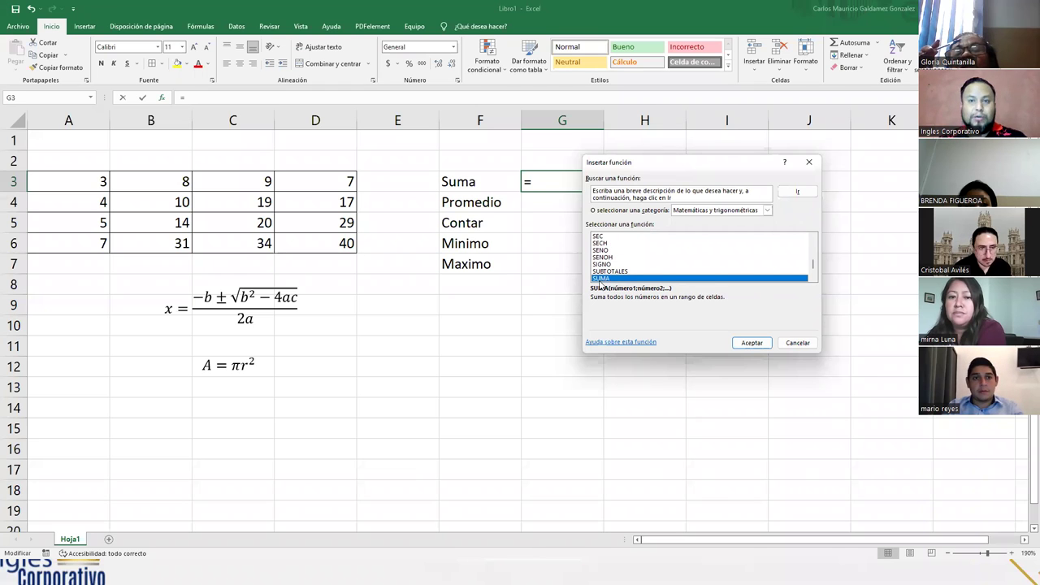
click(752, 342)
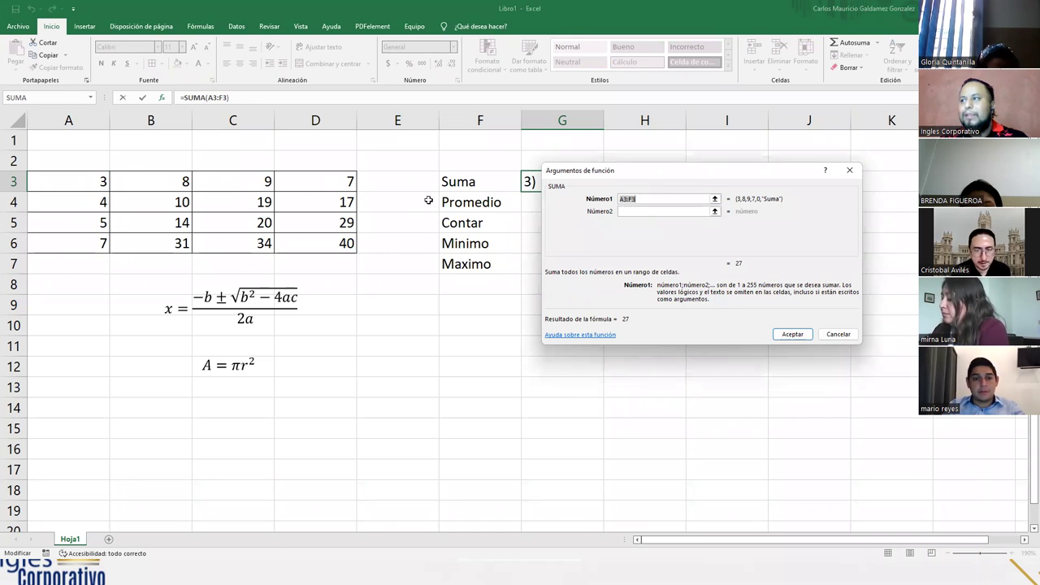
Step: Set the SUMA function's Número1 argument to the table range A3:D6 and move the arguments dialog clear of cell G3
click(715, 198)
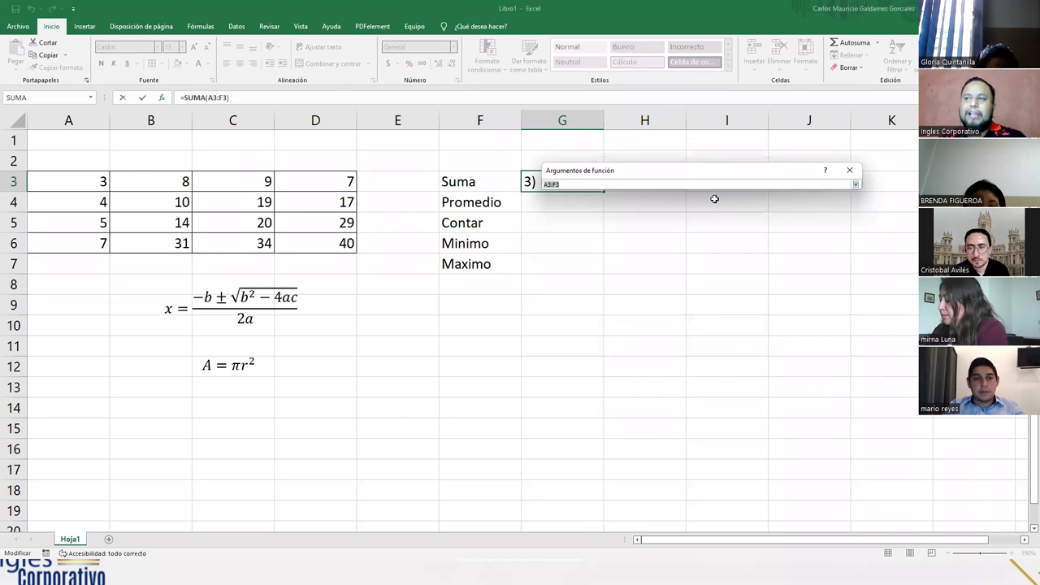
drag(83, 178, 322, 238)
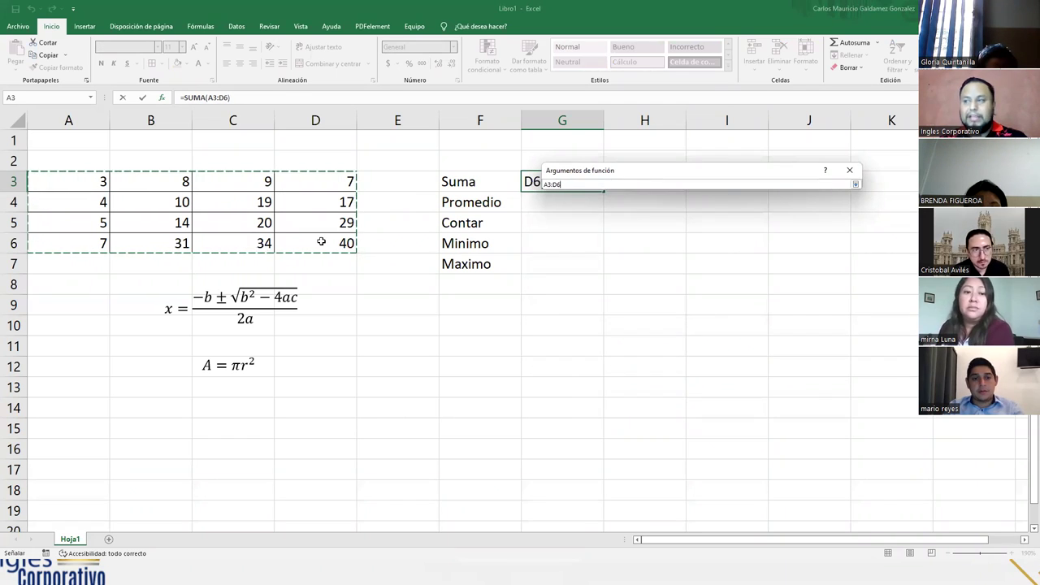
drag(579, 173, 564, 144)
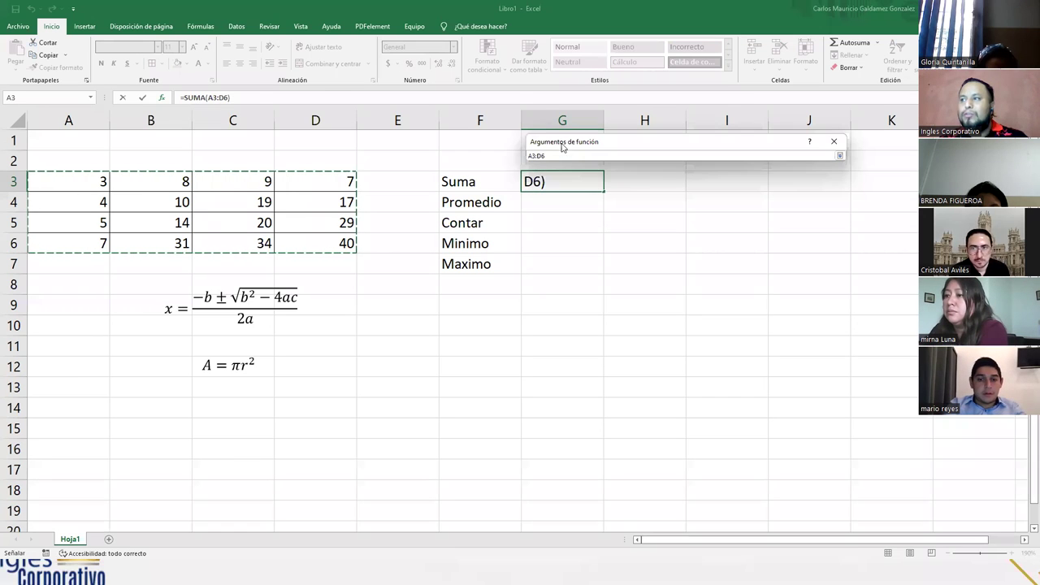
click(840, 155)
click(610, 172)
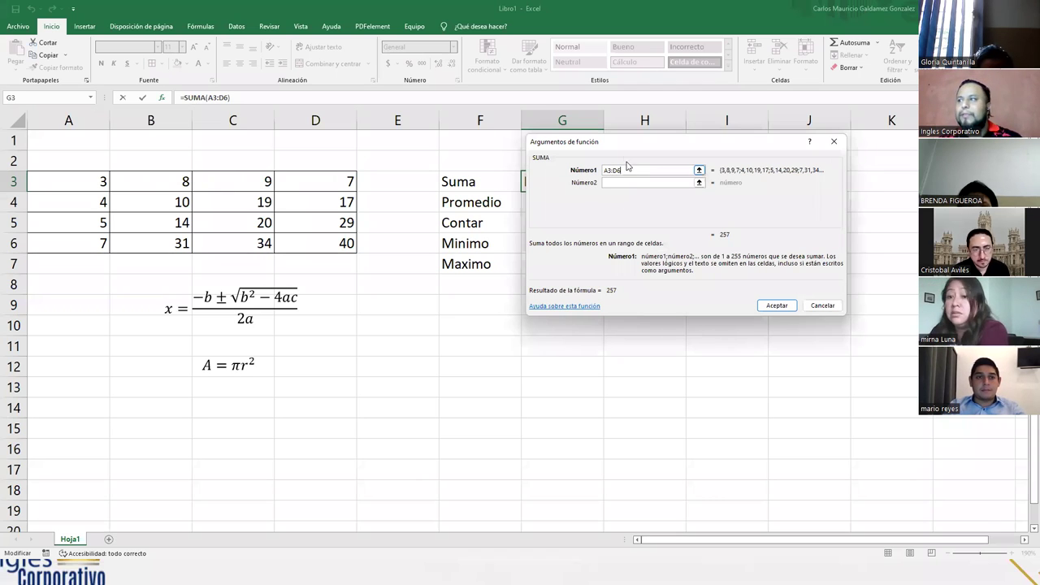
drag(642, 154, 733, 169)
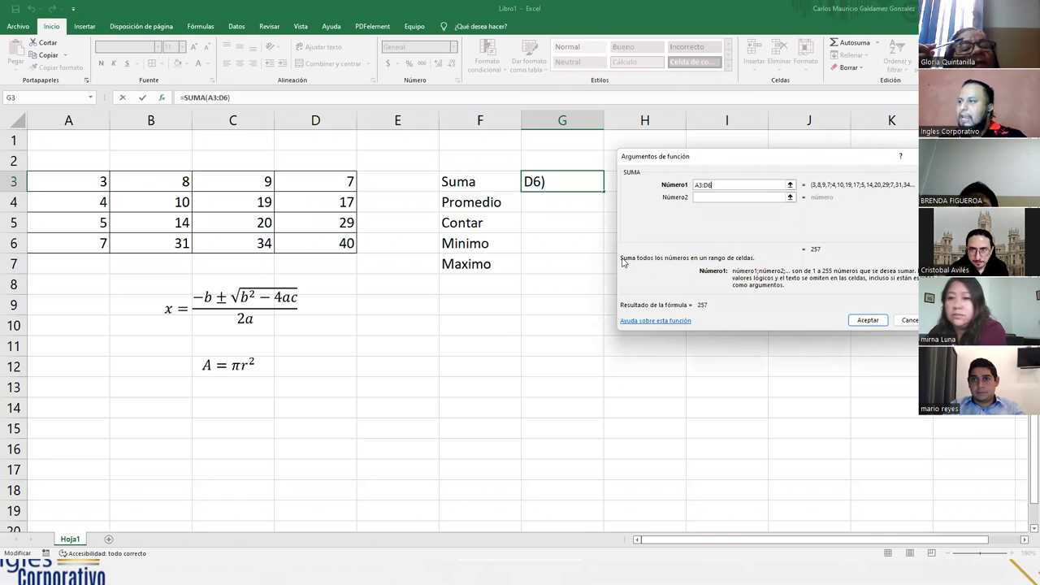
Step: Open the online help for the SUMA function, highlight what it can add, and play the example video
click(641, 323)
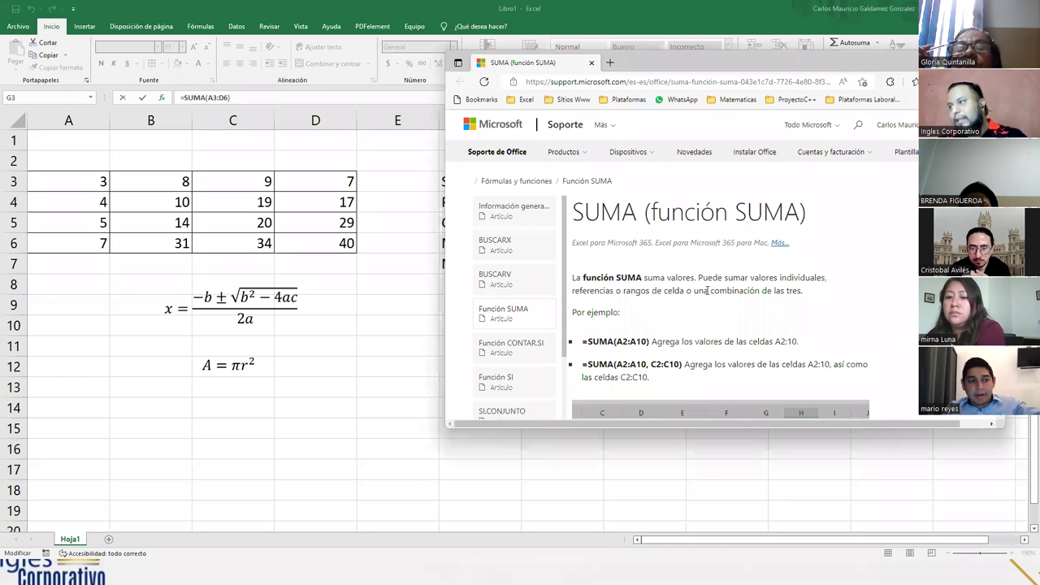
drag(698, 278, 805, 293)
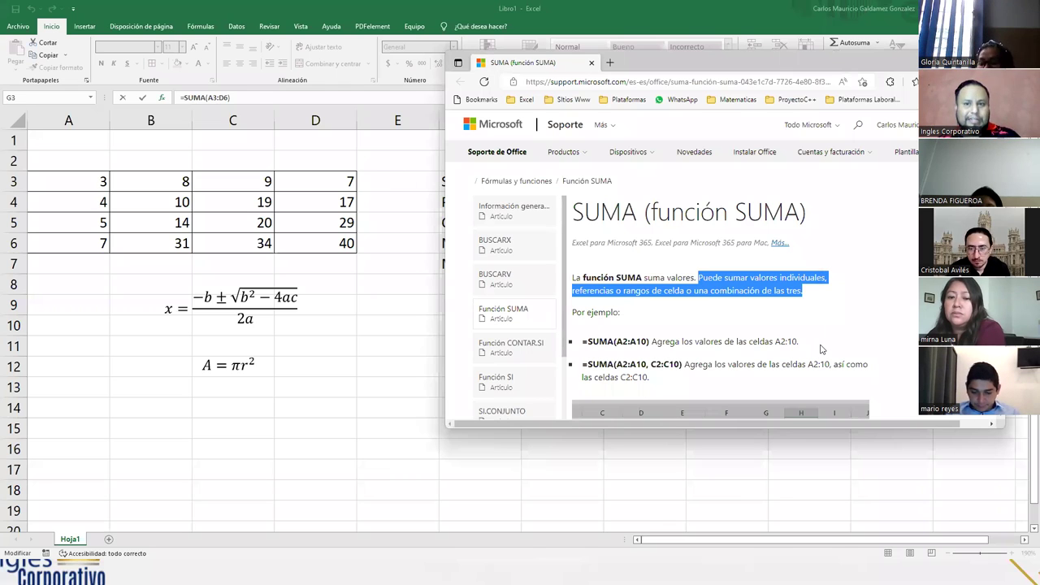
scroll(749, 328, down, 5)
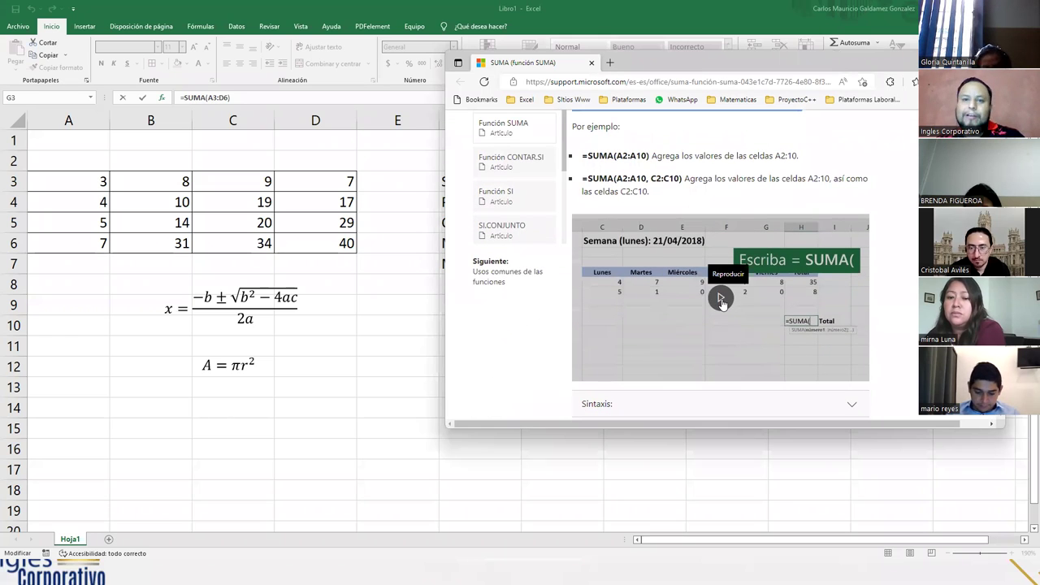
click(722, 298)
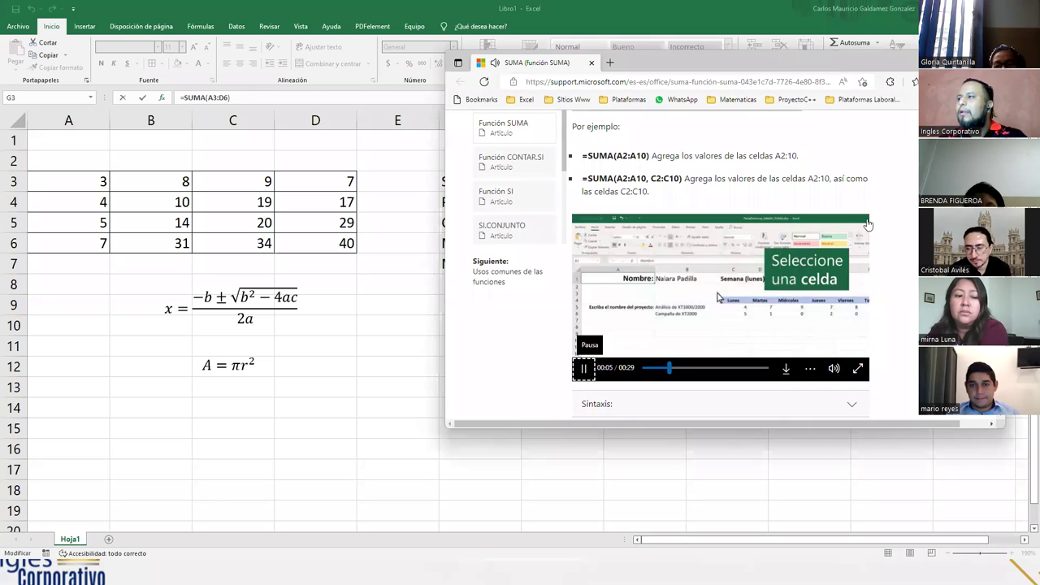
Step: Watch the SUMA help page's example video in full screen, pausing and resuming it, and return to the Excel worksheet
click(855, 369)
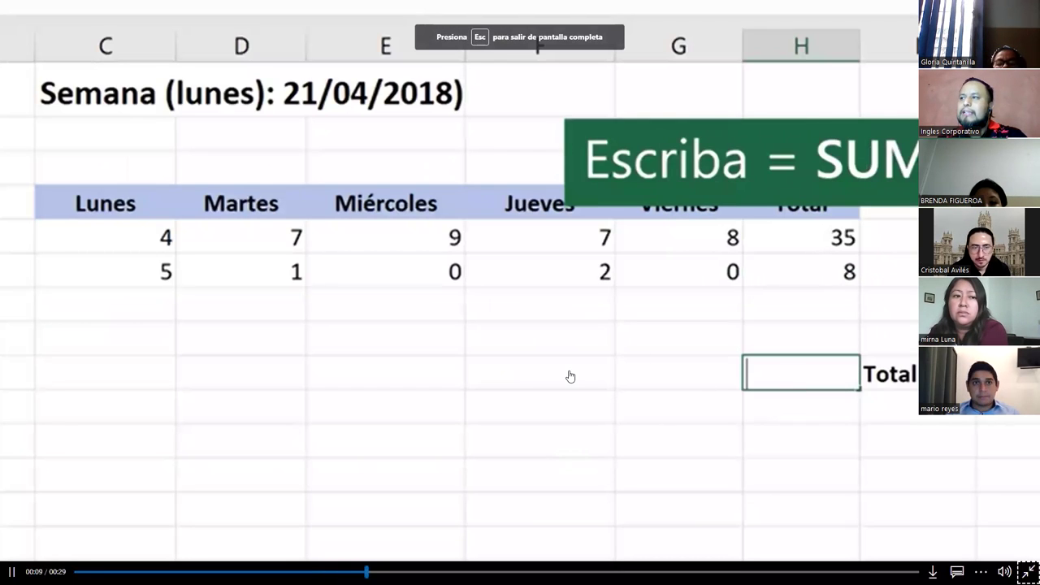
key(space)
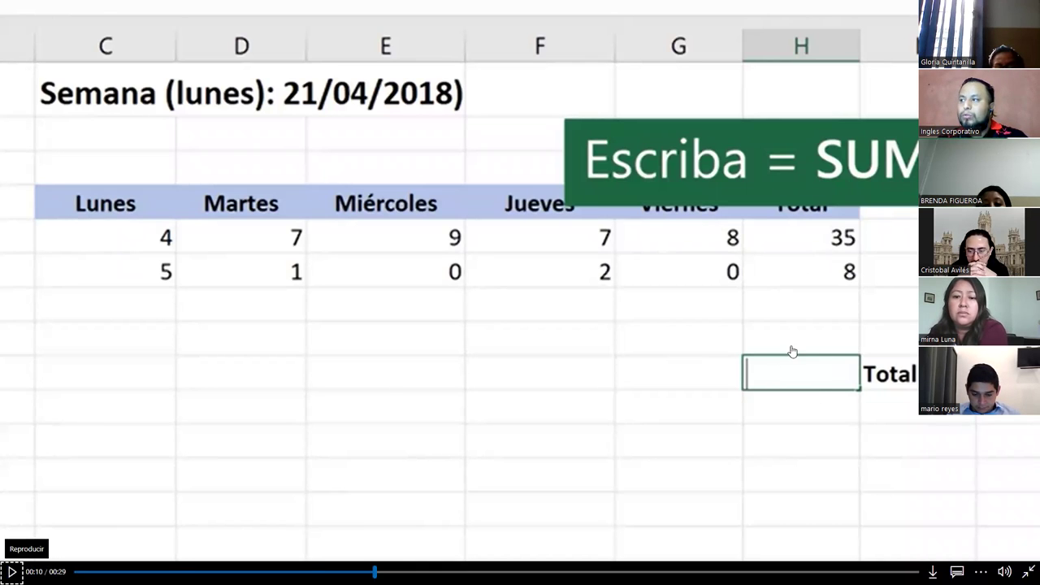
key(space)
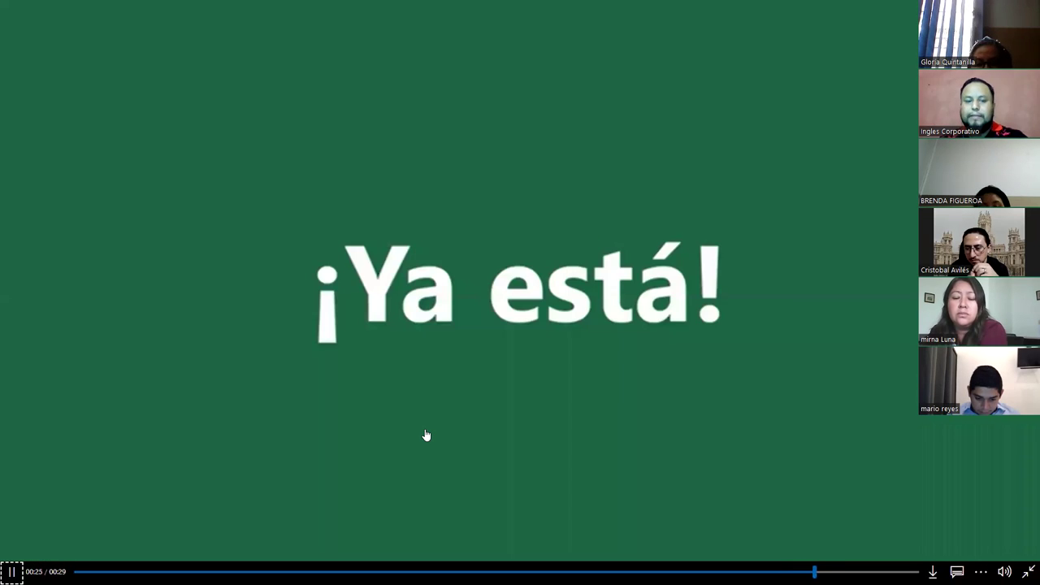
key(Escape)
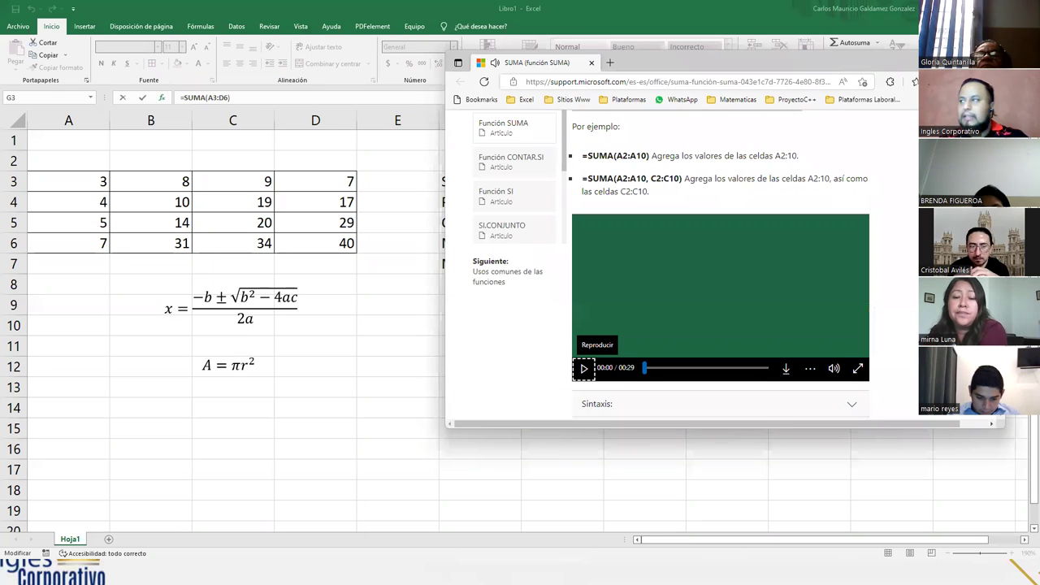
key(alt+Tab)
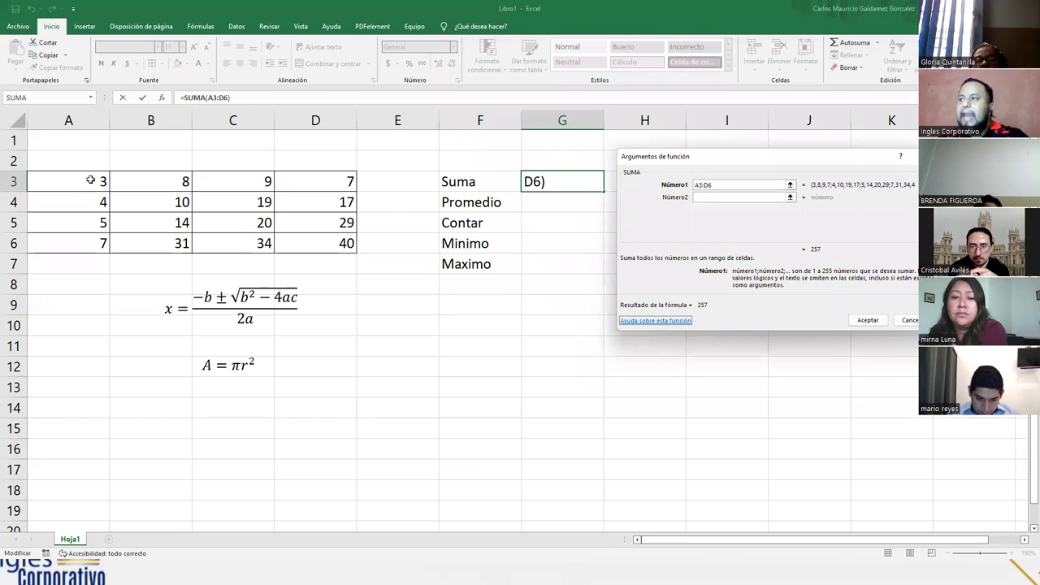
Step: Move the SUMA arguments dialog fully into view and accept the function with Número1 set to A3:D6
click(725, 185)
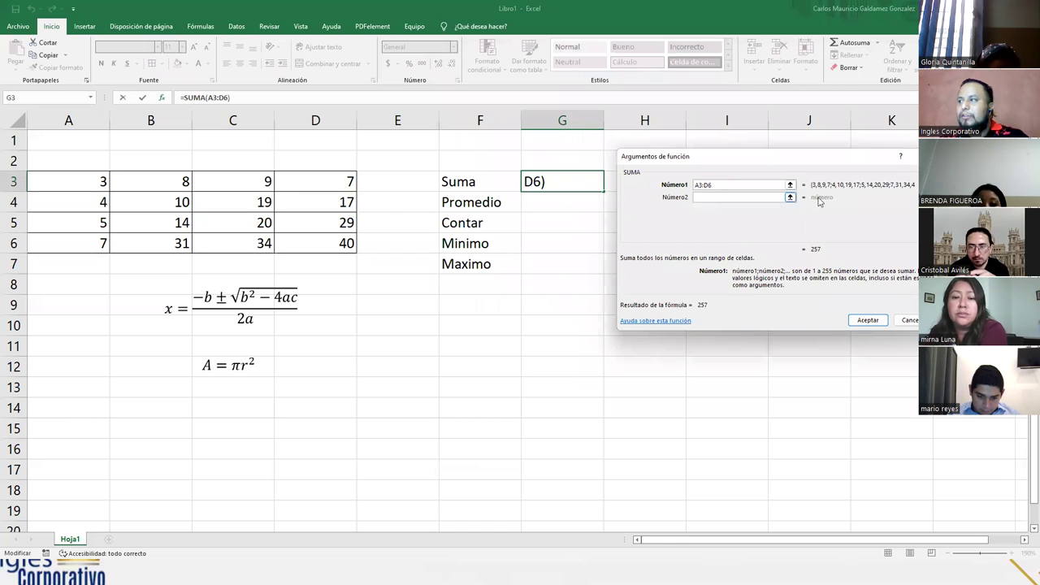
drag(812, 184, 790, 194)
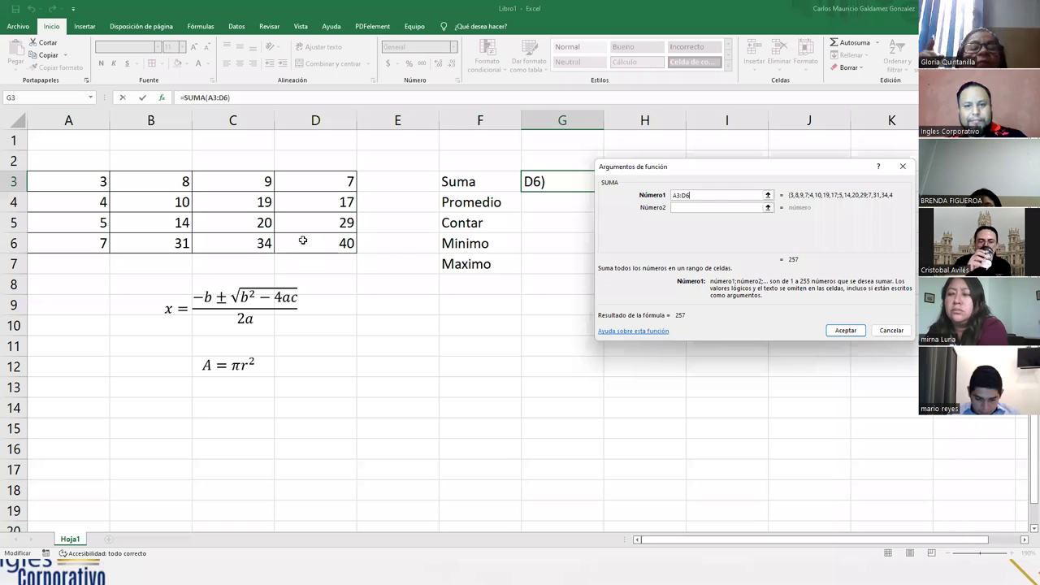
click(846, 331)
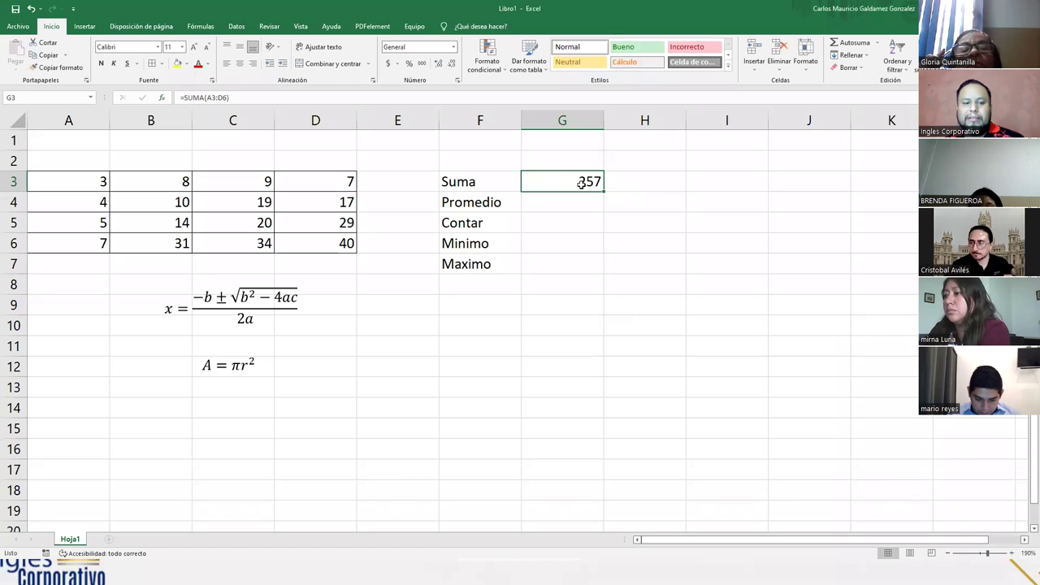
Step: Open the formula in cell G3 to review it, highlight the function name SUMA, and close it without edits
double_click(582, 184)
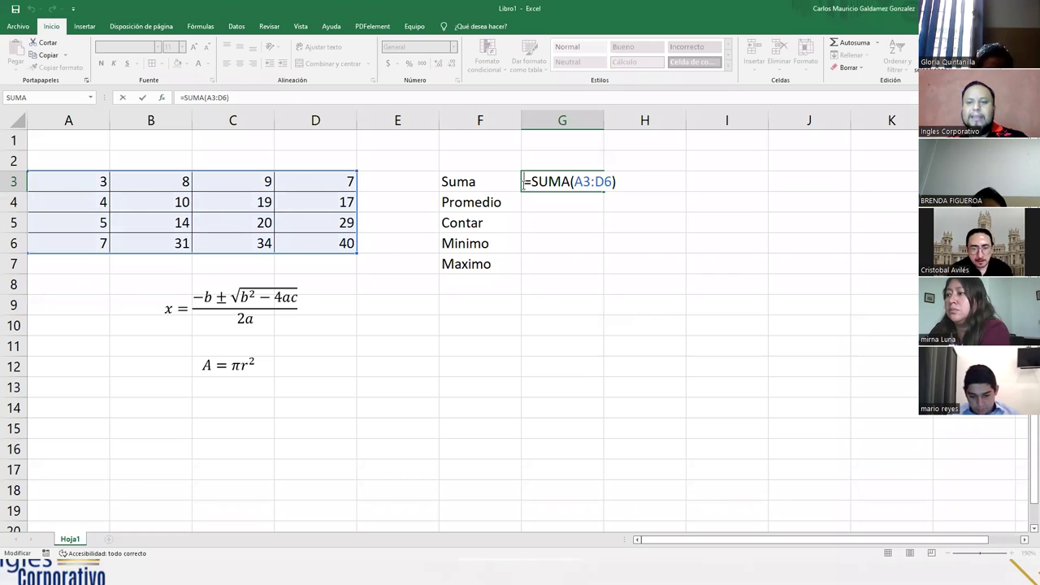
double_click(544, 182)
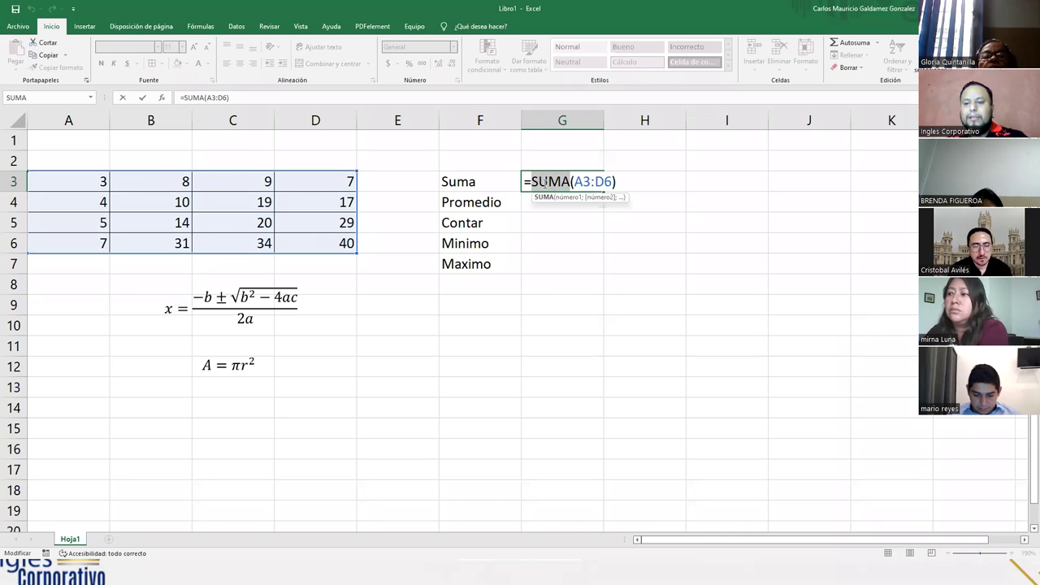
key(Return)
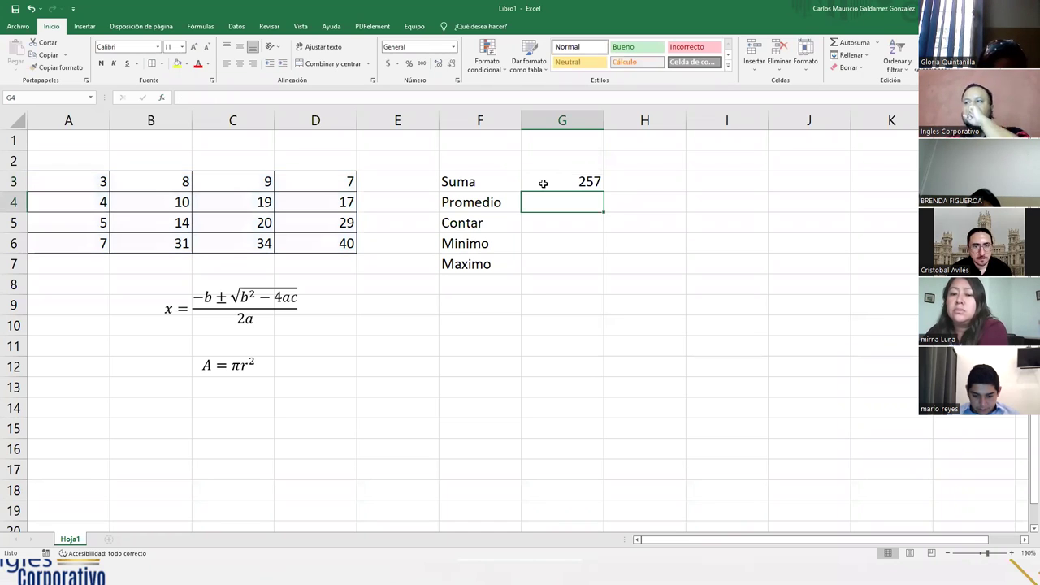
Step: Start inserting a function in cell G4 and search for "Para promediar", "Promediar" and finally "Promedio"
click(163, 101)
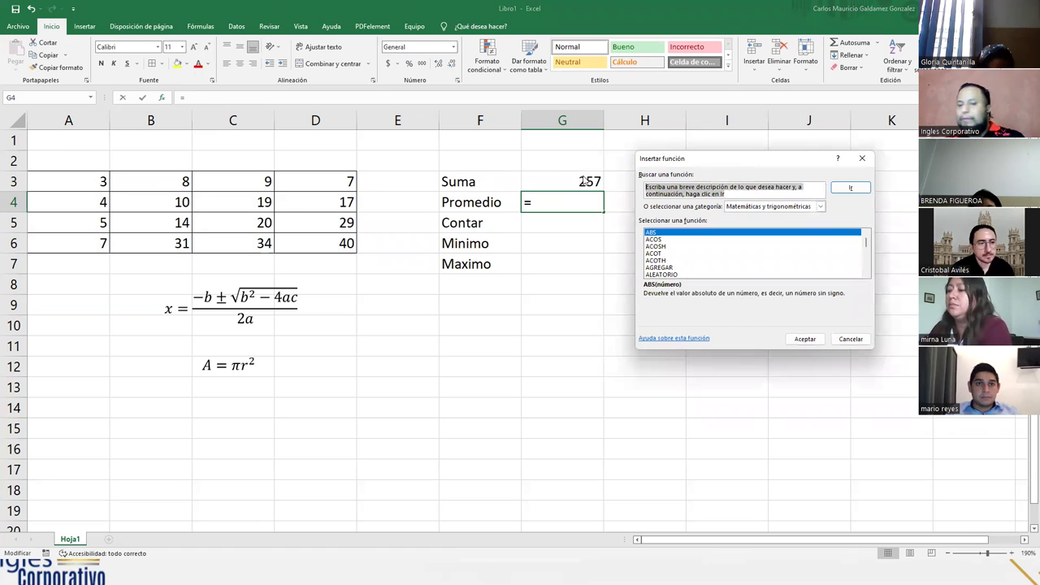
text(Para promediar)
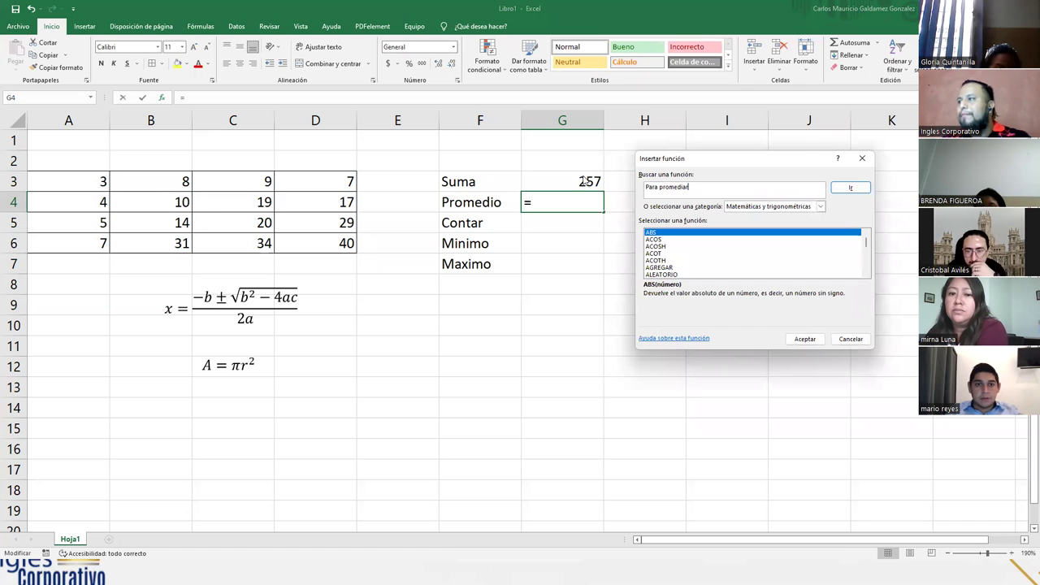
click(850, 188)
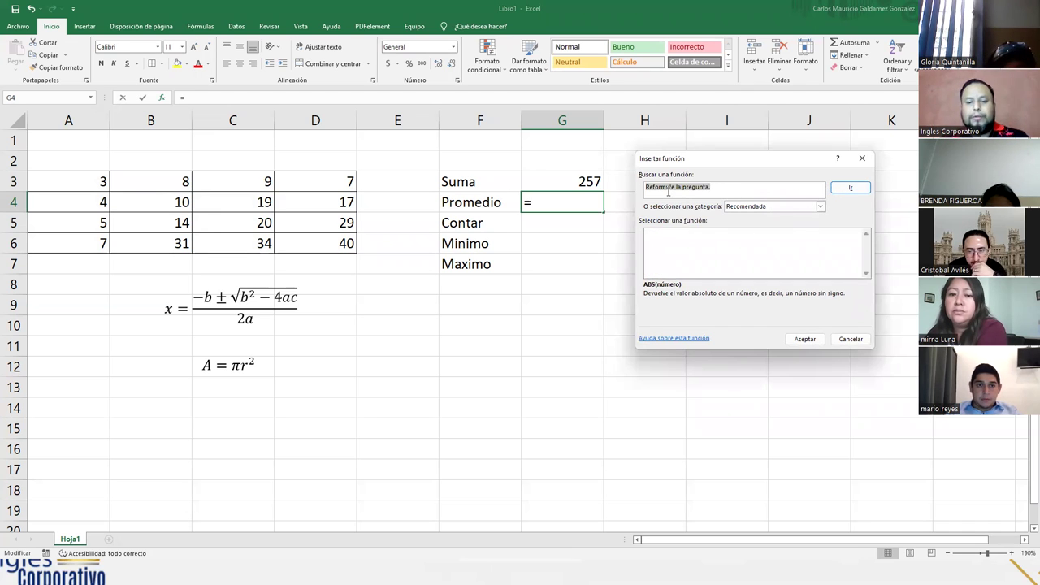
text(Promediar)
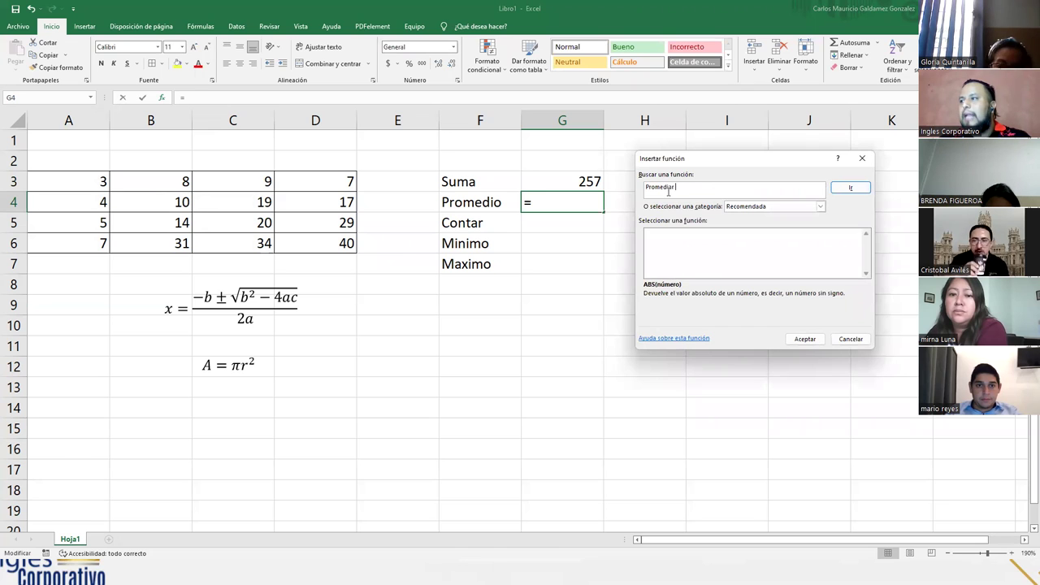
text(s)
key(Return)
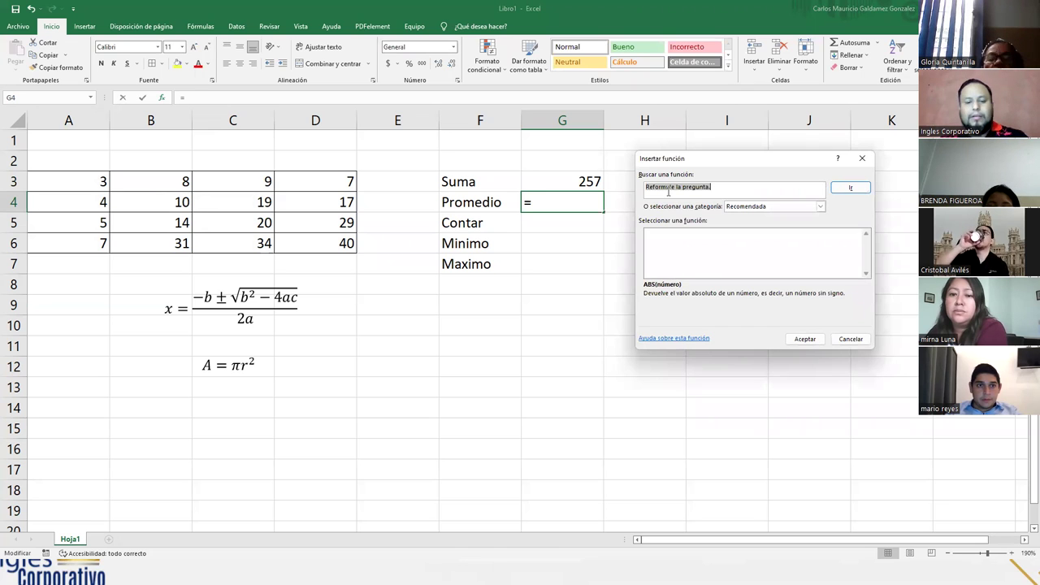
text(Promedio)
key(Return)
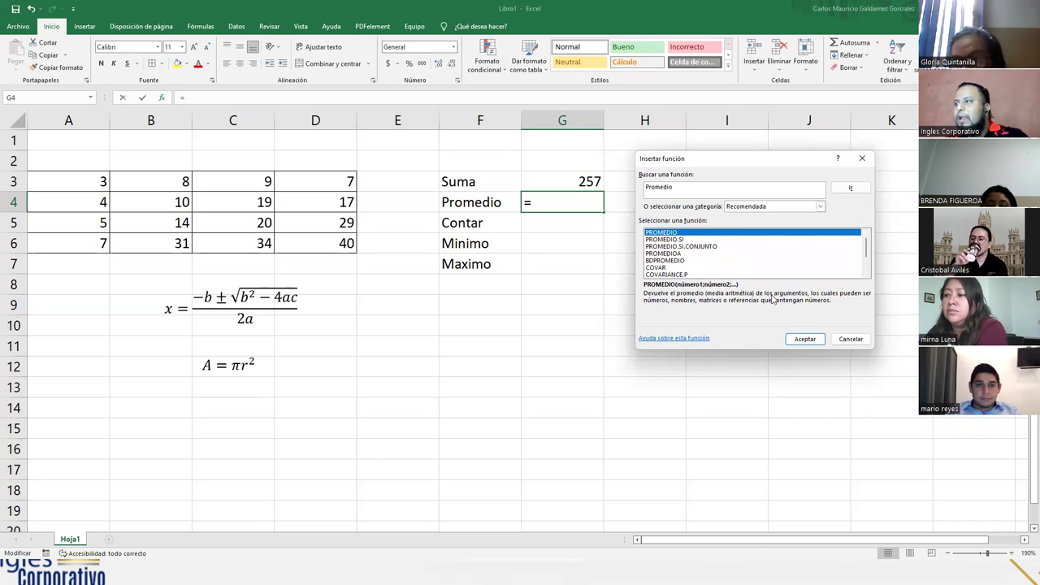
Step: Read the descriptions of PROMEDIO.SI and PROMEDIO.SI.CONJUNTO, and insert the PROMEDIO function into cell G4
click(672, 240)
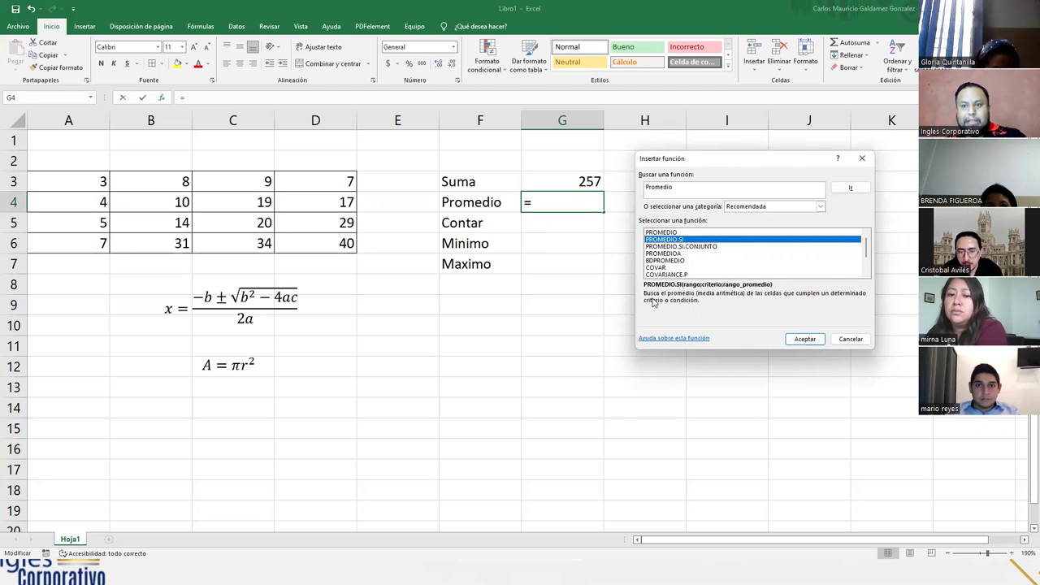
click(671, 246)
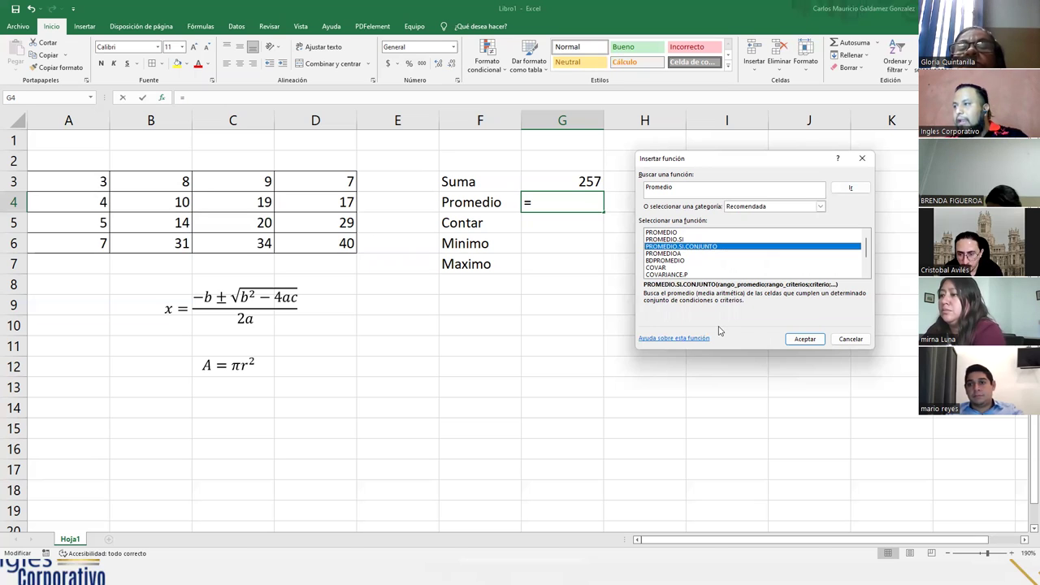
click(673, 233)
click(803, 339)
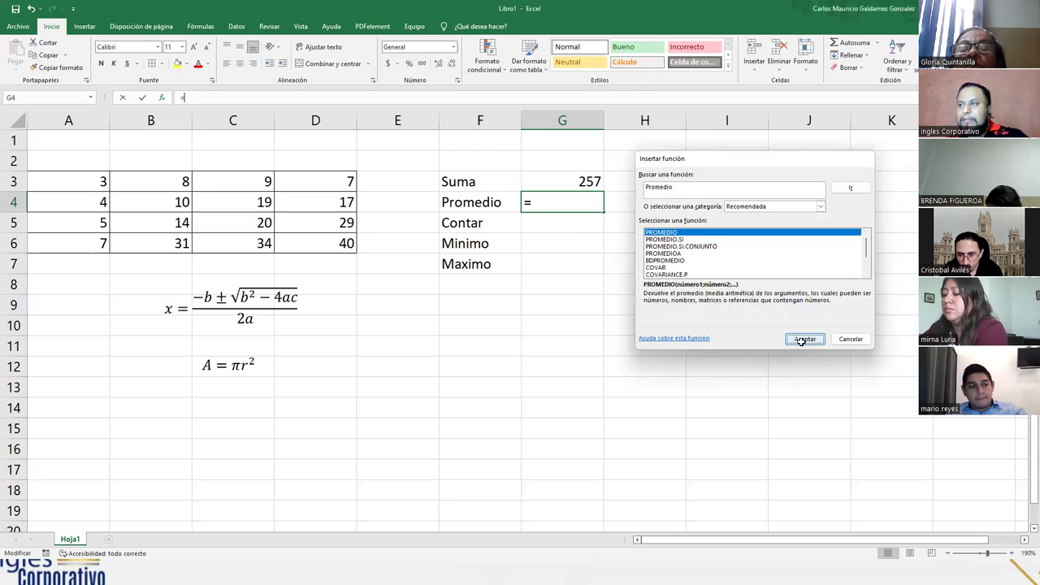
Step: Set the PROMEDIO function's Número1 argument to the table range A3:D6 and accept the function
drag(756, 168, 791, 179)
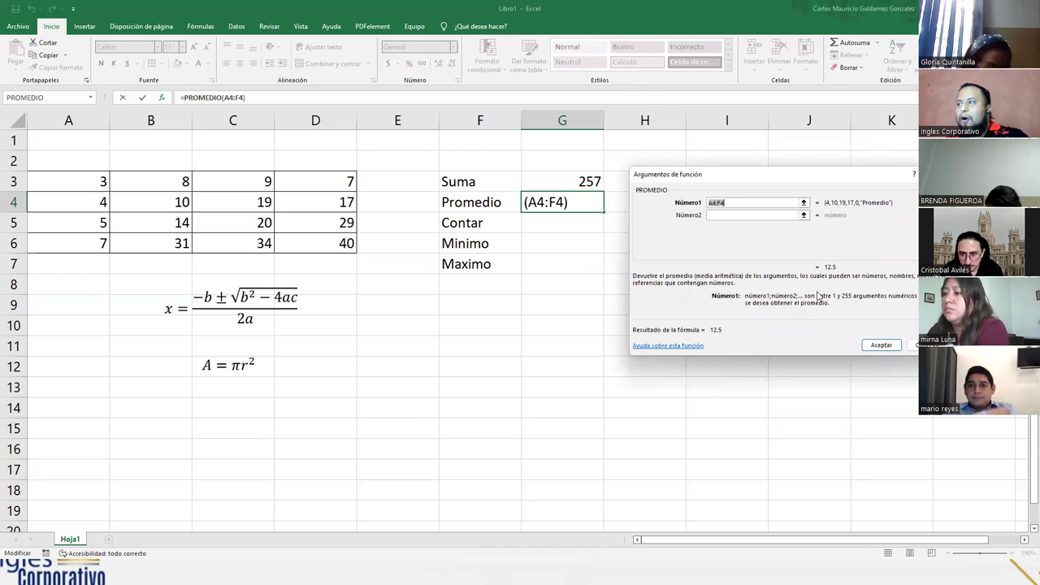
click(803, 203)
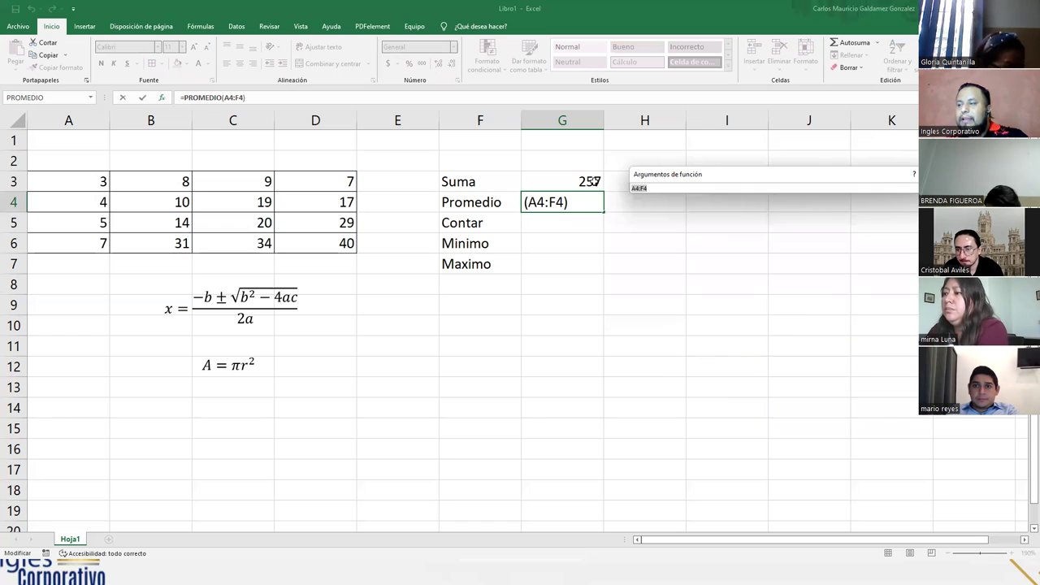
drag(86, 182, 310, 242)
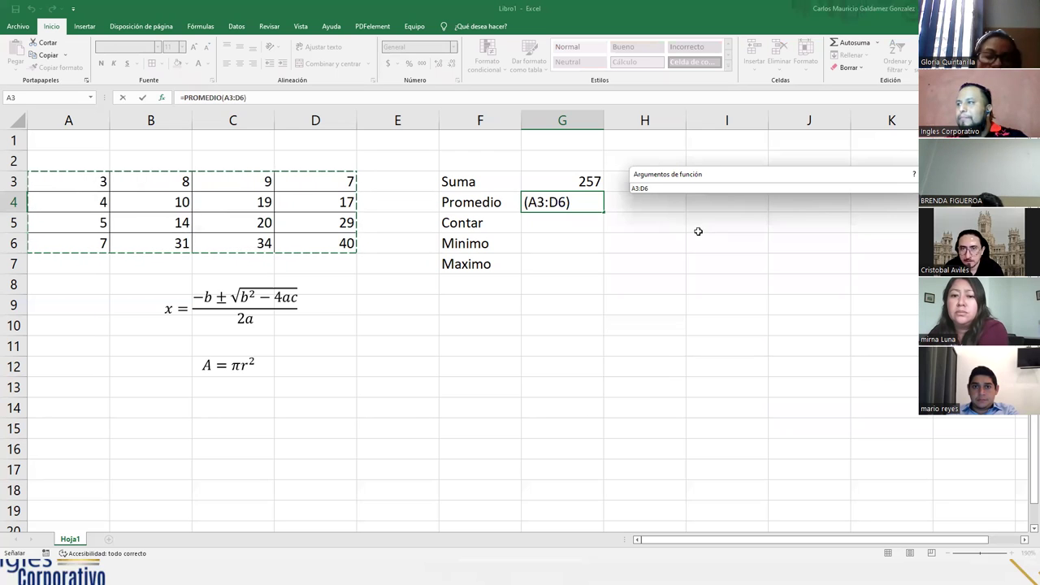
key(Return)
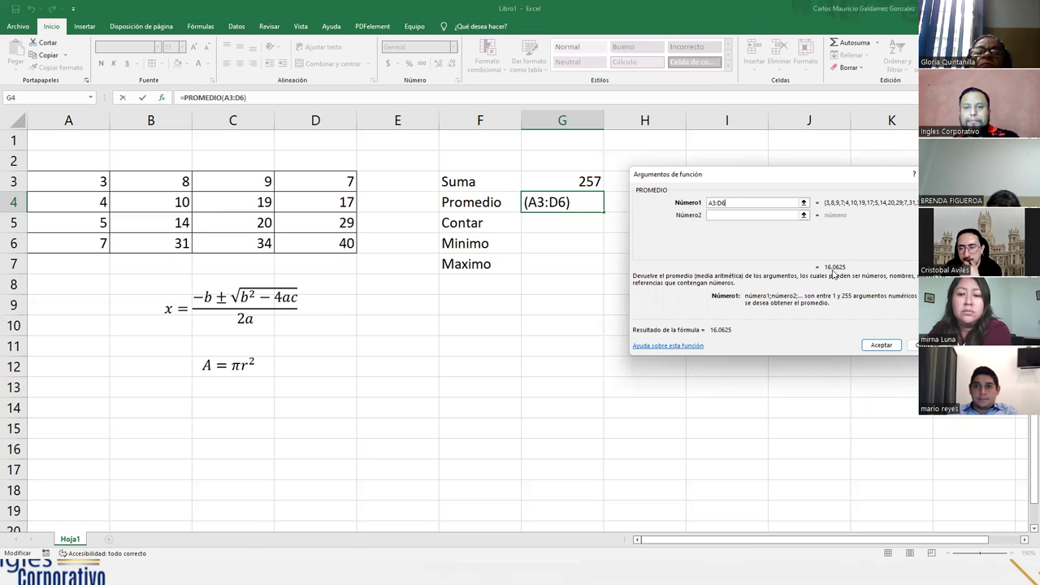
click(874, 348)
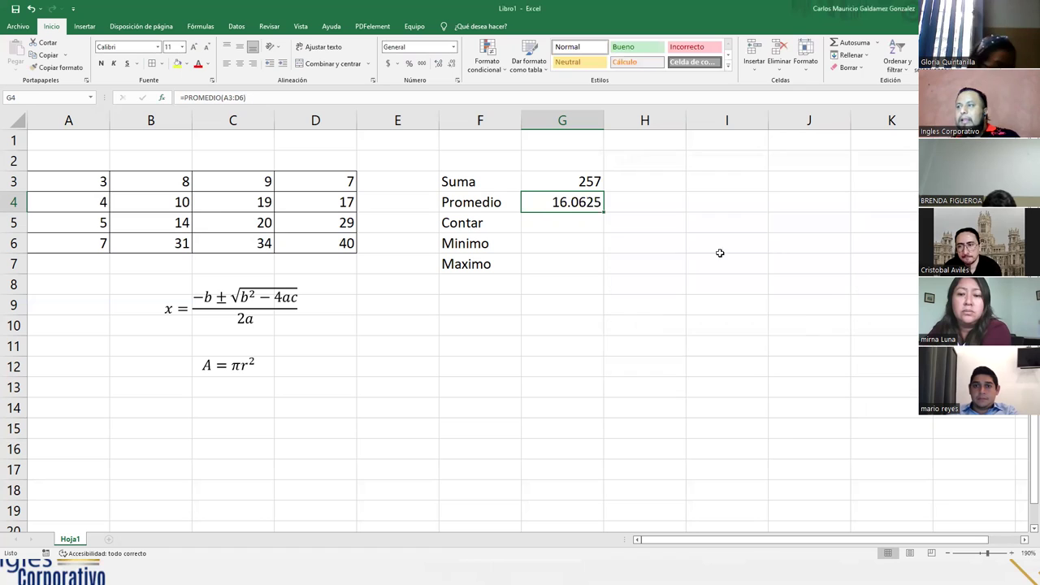
Step: Review the PROMEDIO formula in cell G4, and point out the sum in G3 and the table values it uses
double_click(558, 202)
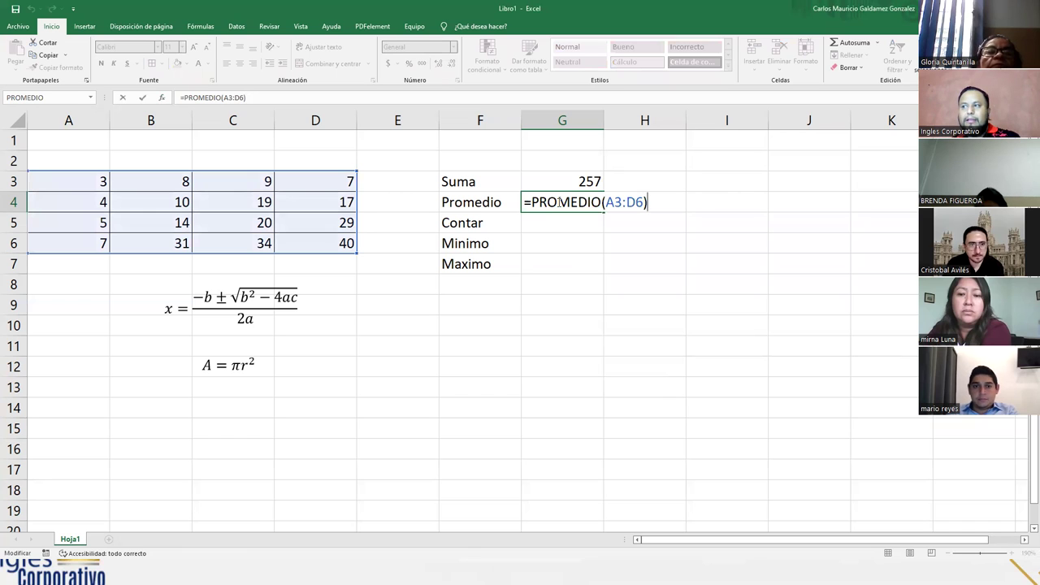
key(ctrl+Return)
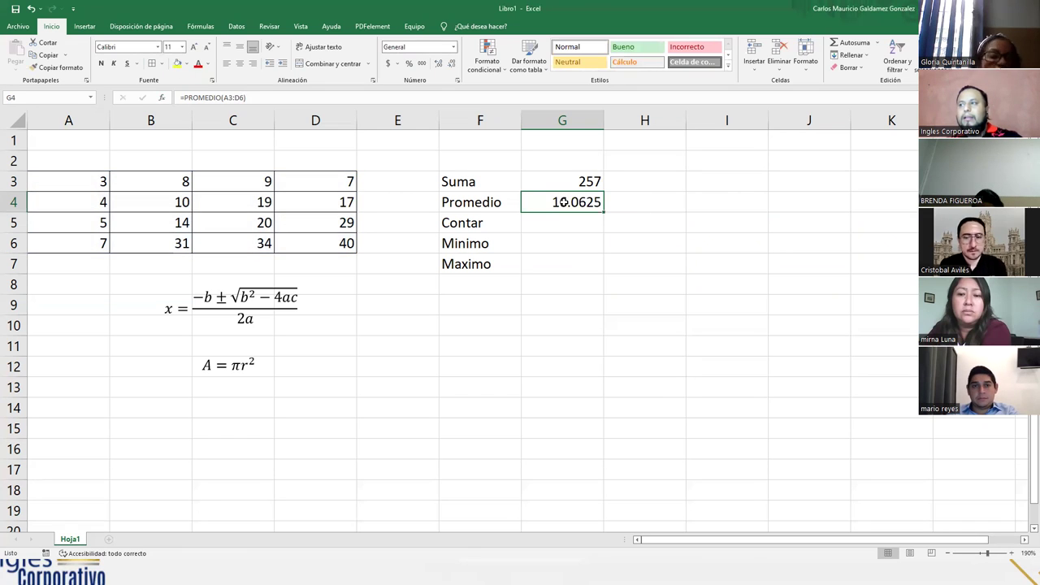
click(565, 179)
drag(95, 173, 246, 237)
click(309, 235)
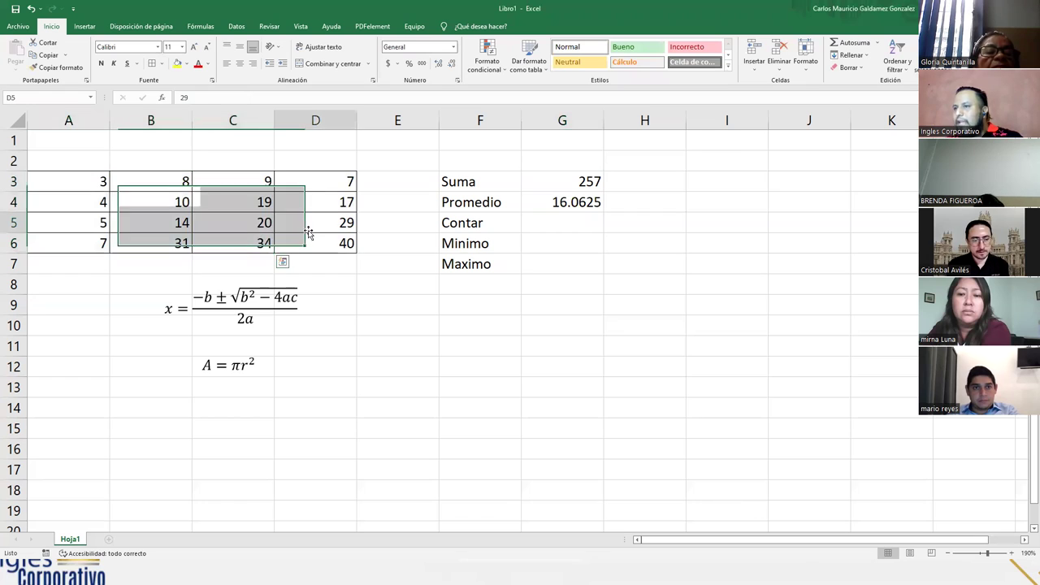
Step: Go through the number table cell by cell, row by row, from A3 to D6 to count its values
click(78, 185)
click(137, 186)
click(237, 180)
click(303, 181)
click(94, 201)
click(154, 204)
click(244, 204)
click(321, 203)
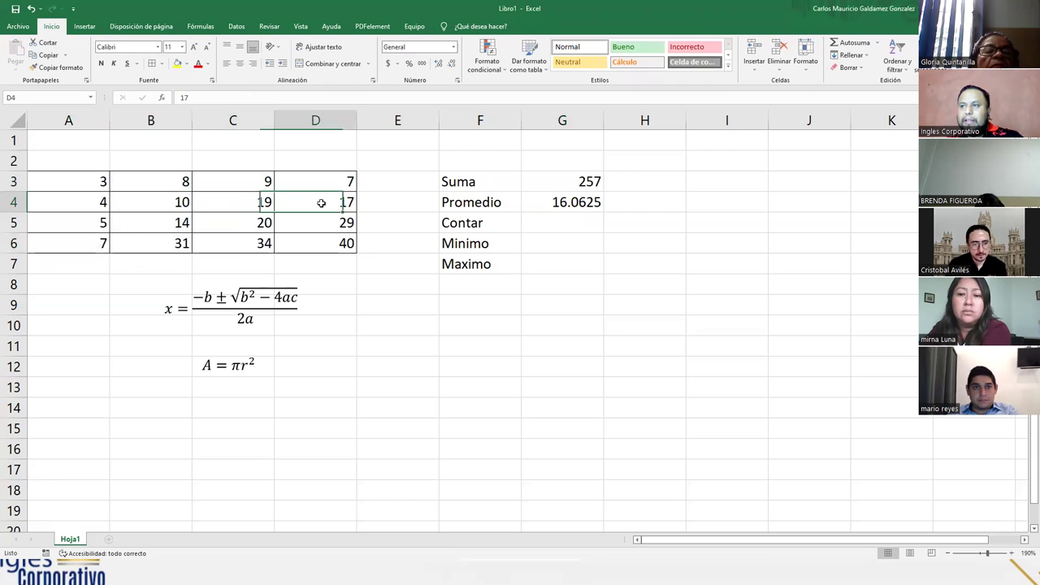
click(78, 229)
click(151, 228)
click(226, 228)
click(285, 235)
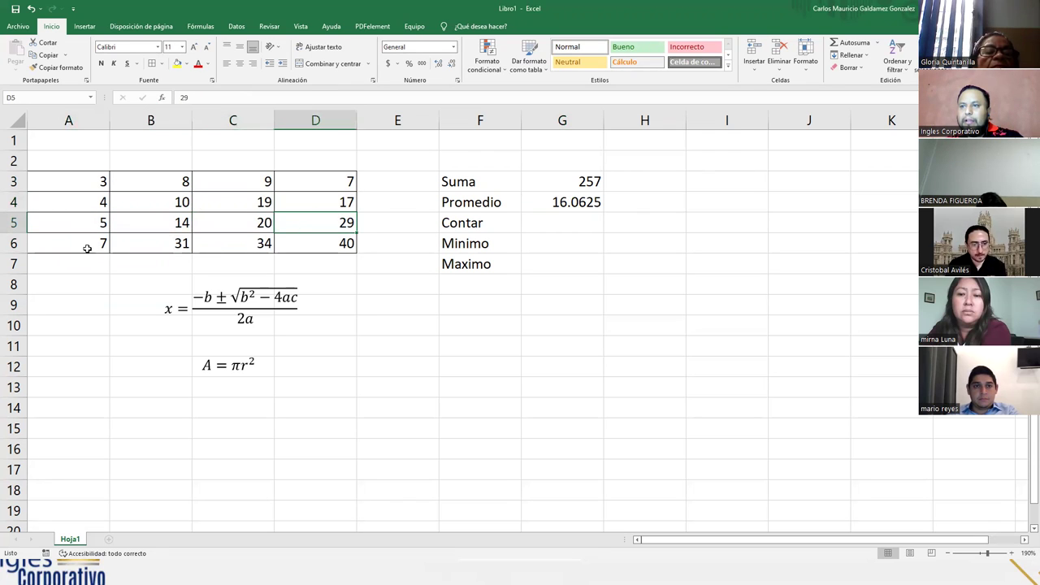
click(86, 246)
click(132, 246)
click(227, 243)
click(306, 242)
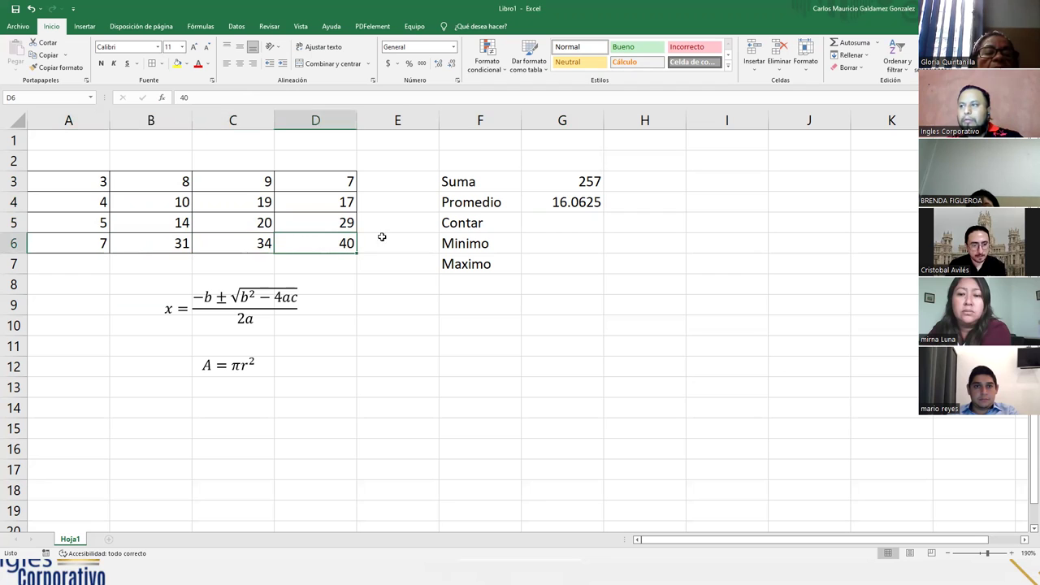
Step: Reopen the SUMA formula in cell G3 to review which cell range it covers, and leave it without edits
click(544, 182)
double_click(547, 182)
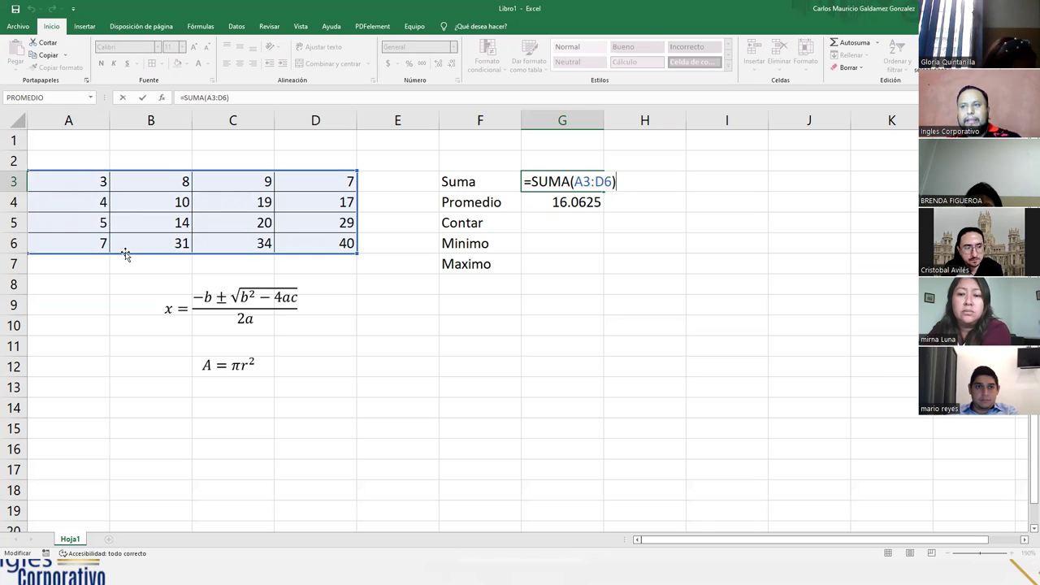
click(96, 229)
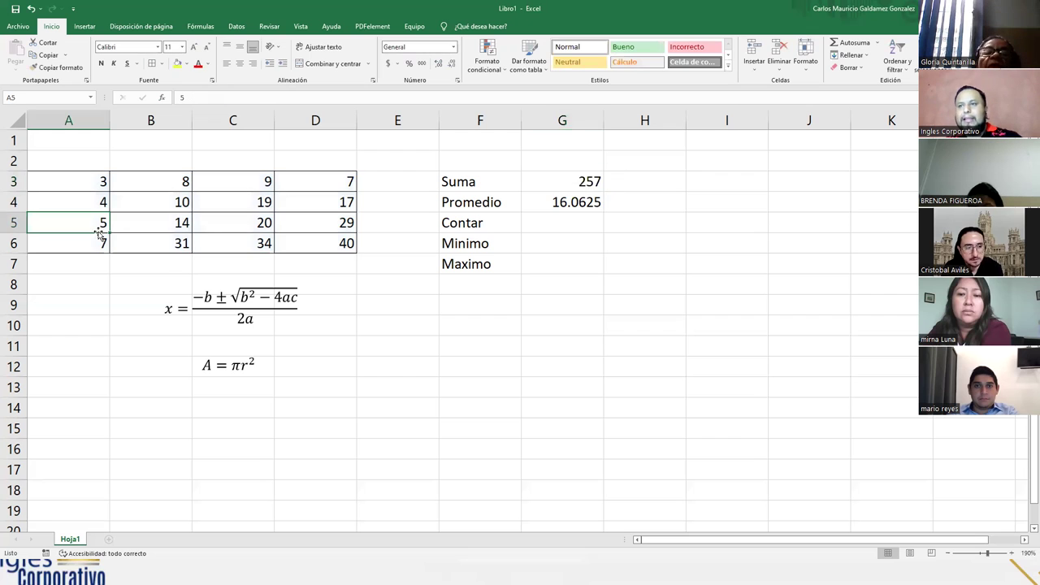
scroll(102, 238, up, 3)
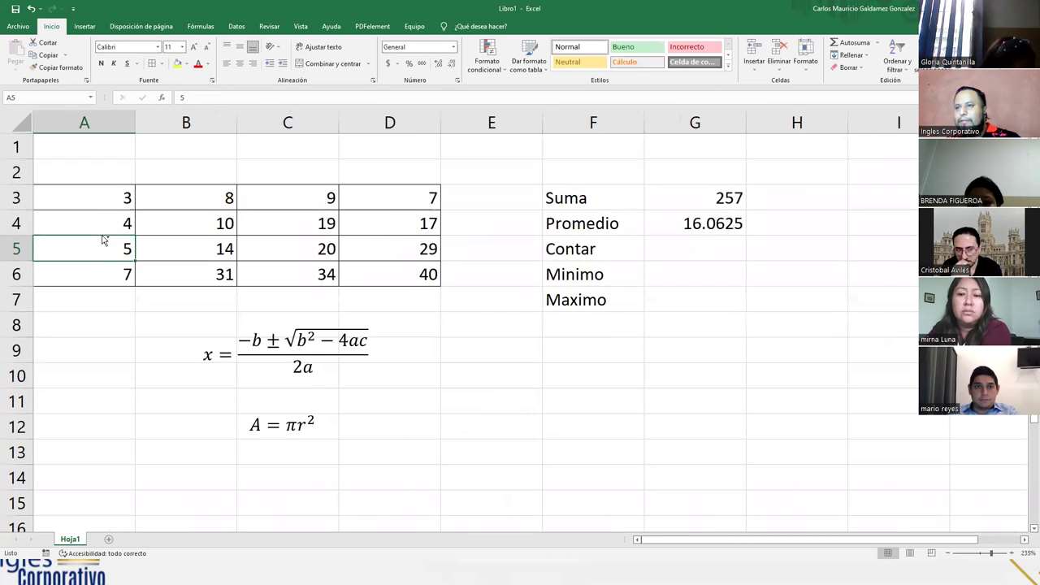
scroll(102, 237, up, 1)
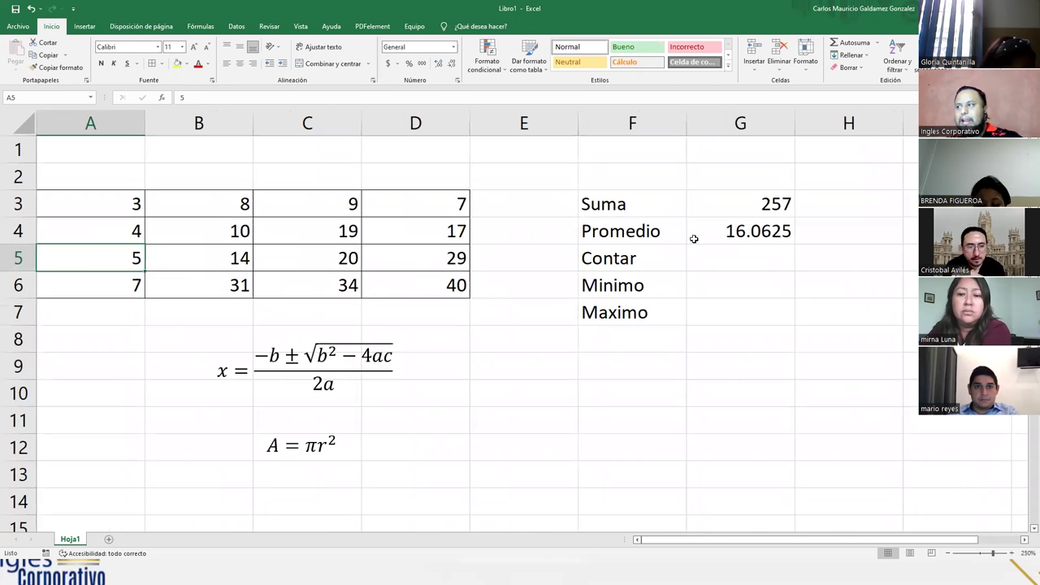
Step: Review the SUMA formula in cell G3 and the PROMEDIO formula in G4 without changing them
click(740, 209)
double_click(740, 210)
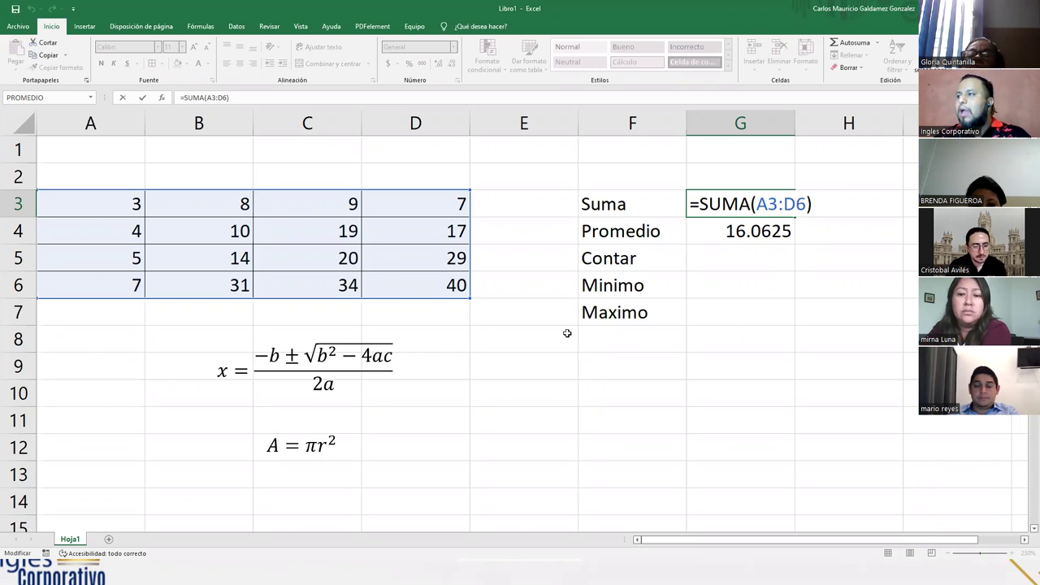
click(717, 238)
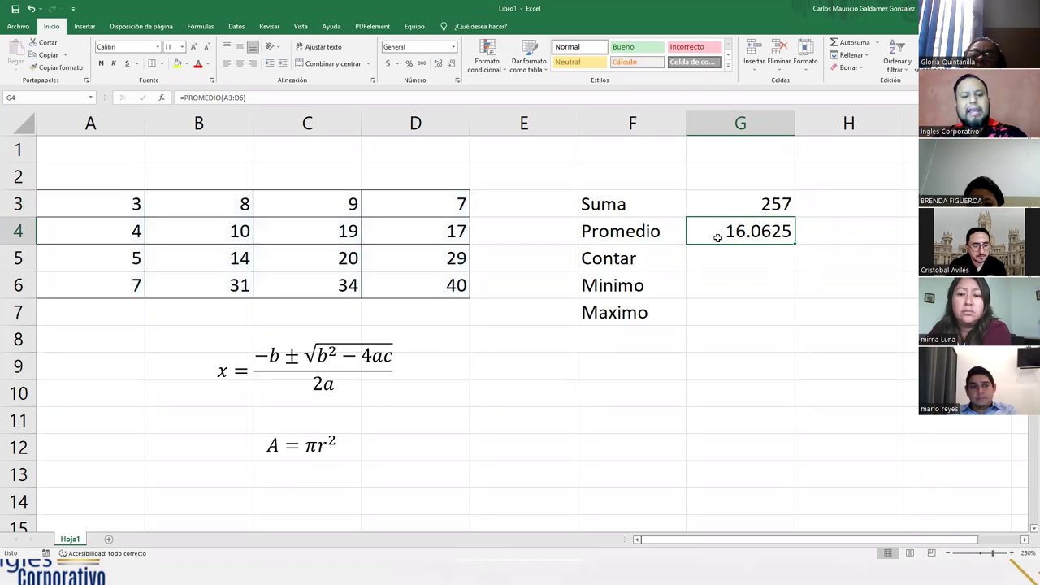
key(F2)
key(Escape)
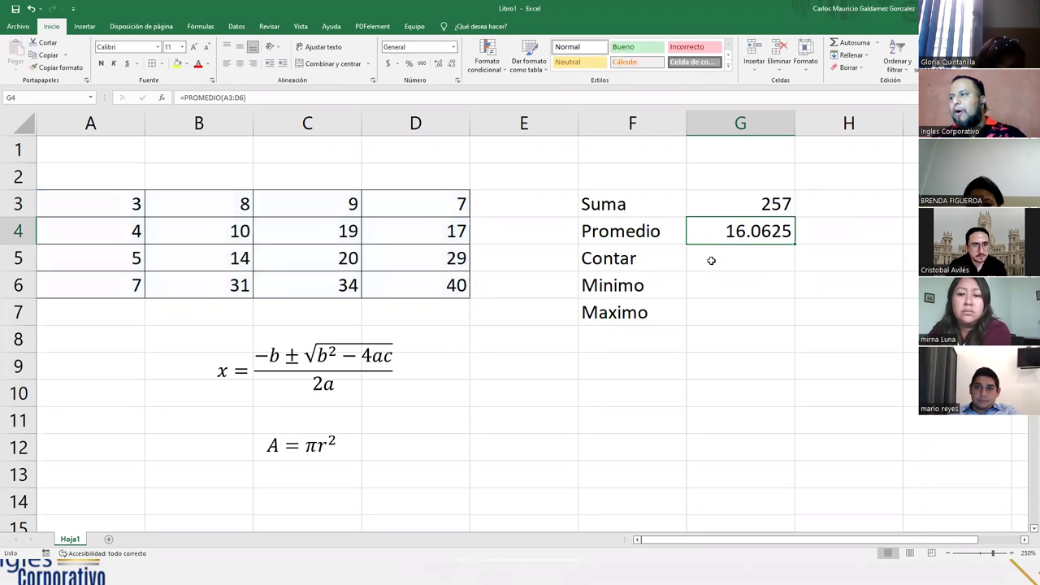
click(711, 260)
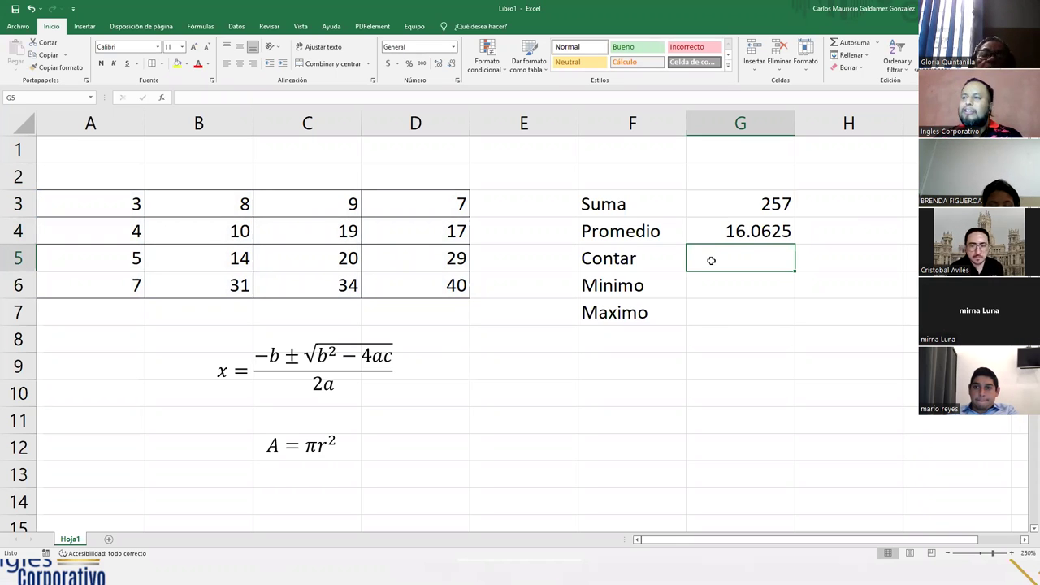
Step: Point out the Suma and Promedio labels, and examine the start and end cells of the A3:D6 range in G3's SUMA formula
drag(653, 200, 652, 225)
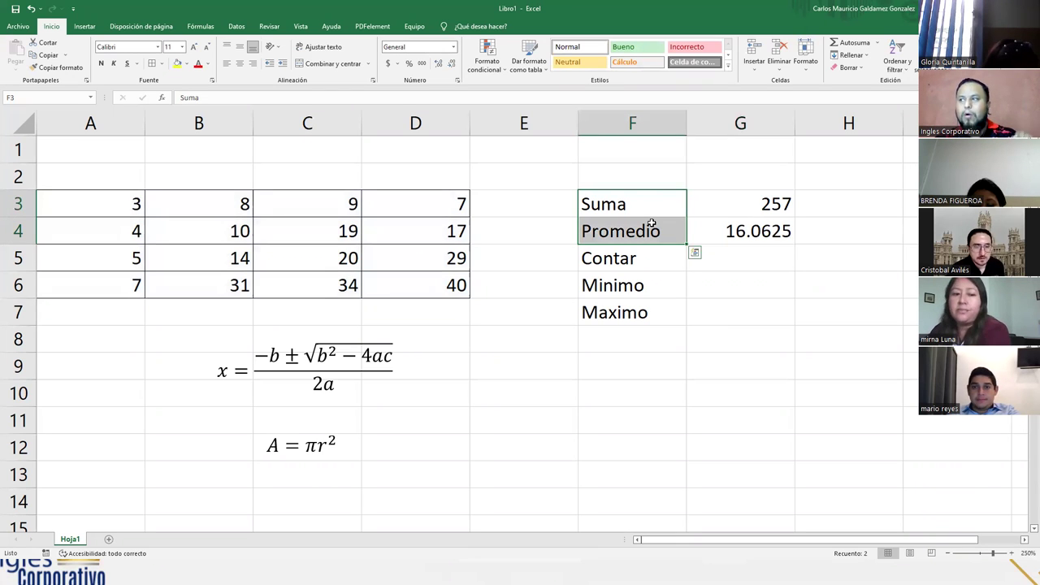
drag(641, 207, 630, 234)
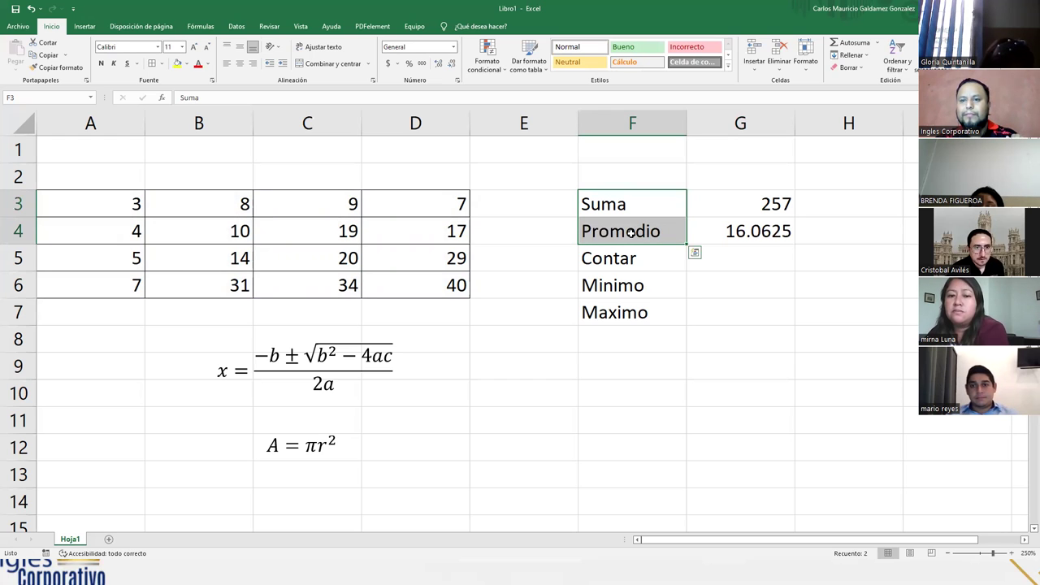
click(744, 206)
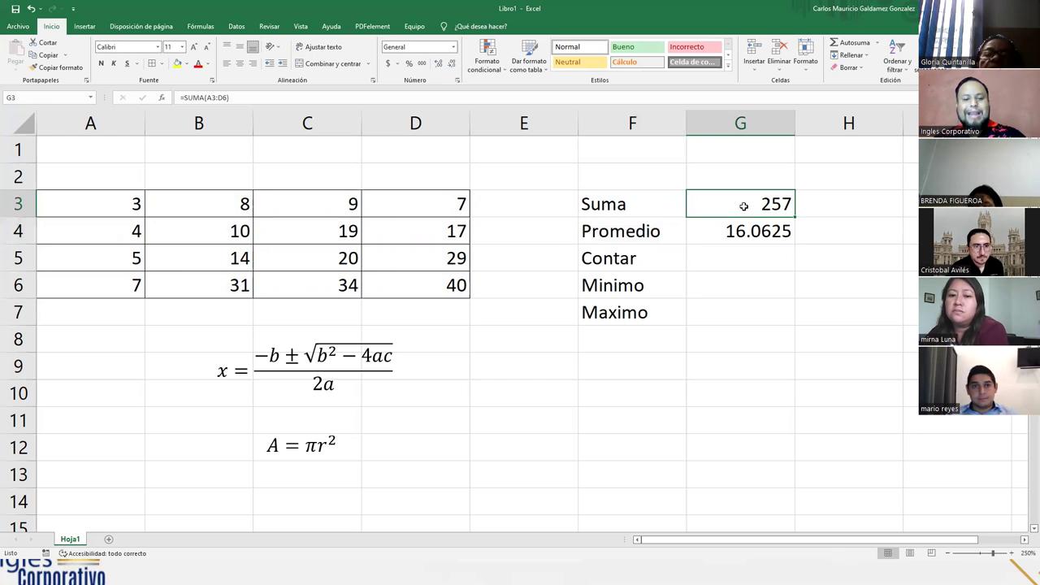
double_click(744, 206)
drag(766, 205, 802, 205)
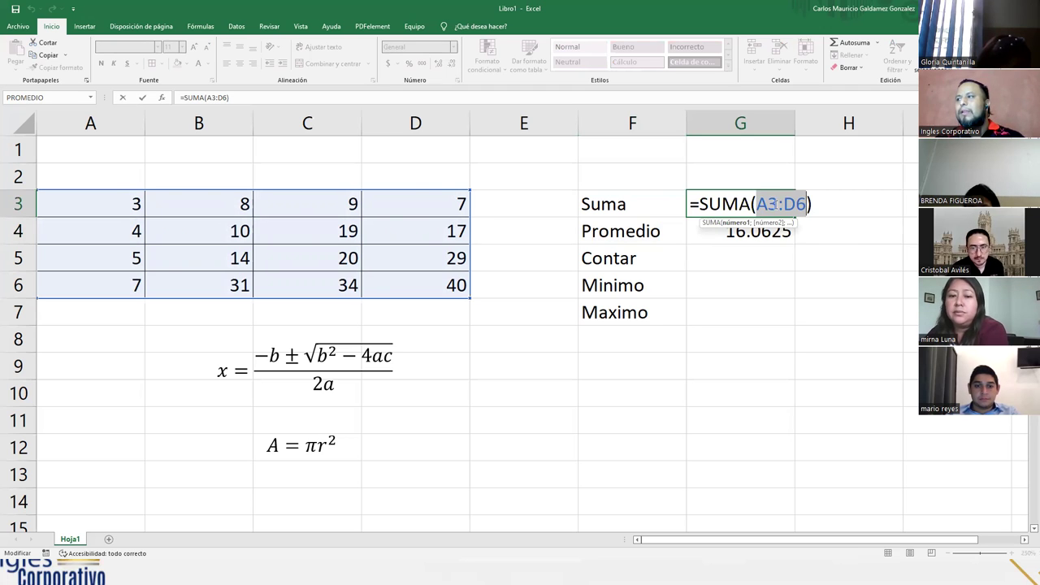
double_click(772, 205)
drag(782, 204, 803, 205)
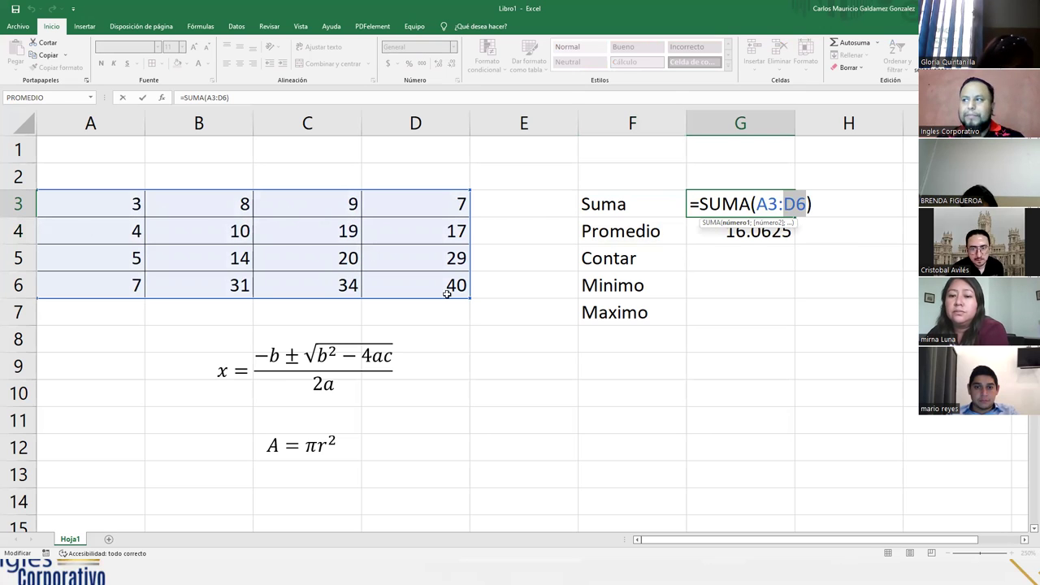
click(715, 255)
key(Escape)
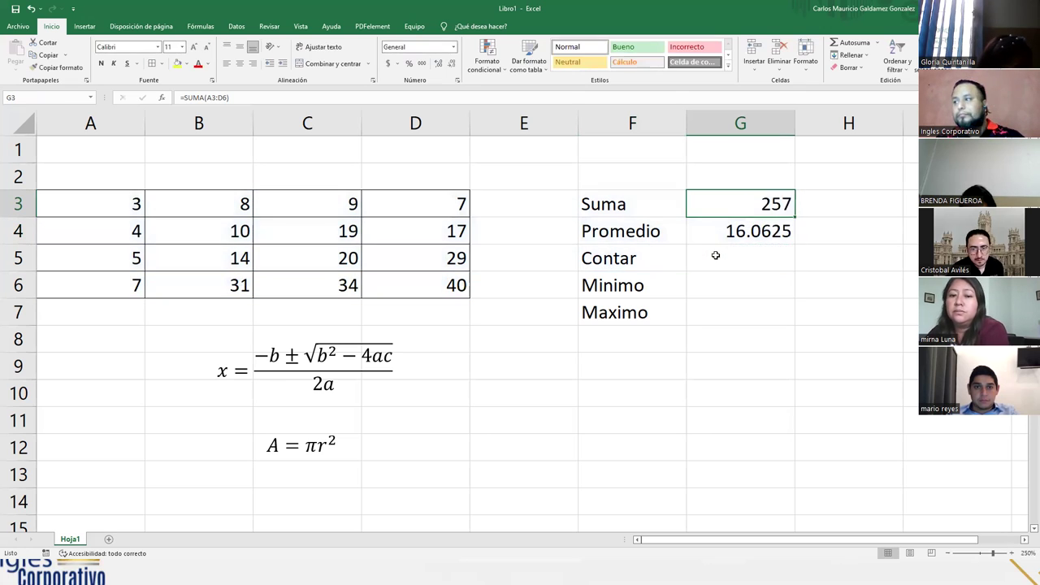
Step: Insert the CONTAR function in cell G5, searching the function list for "conteo" and for "contar"
click(715, 255)
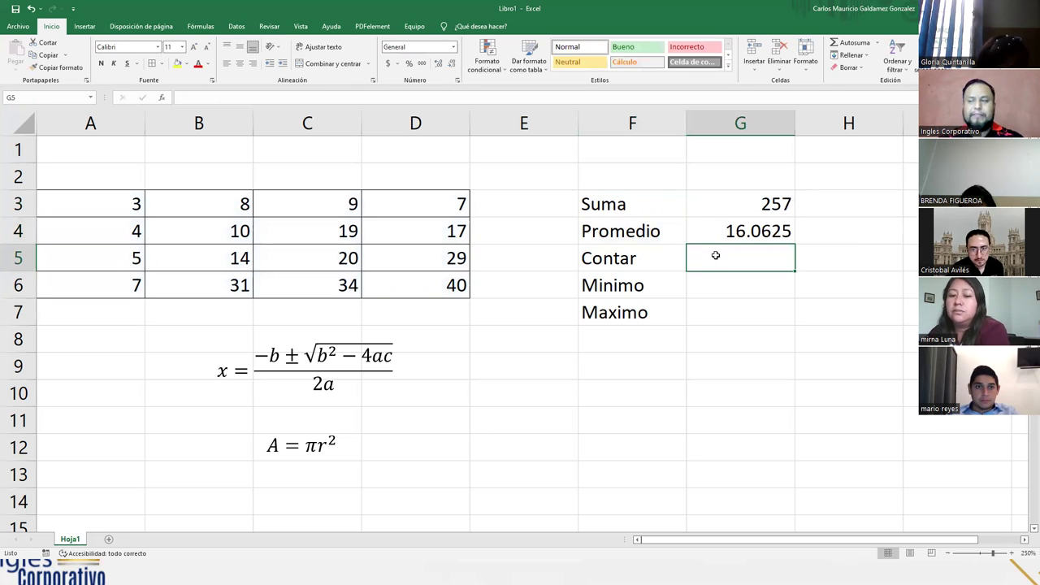
click(163, 98)
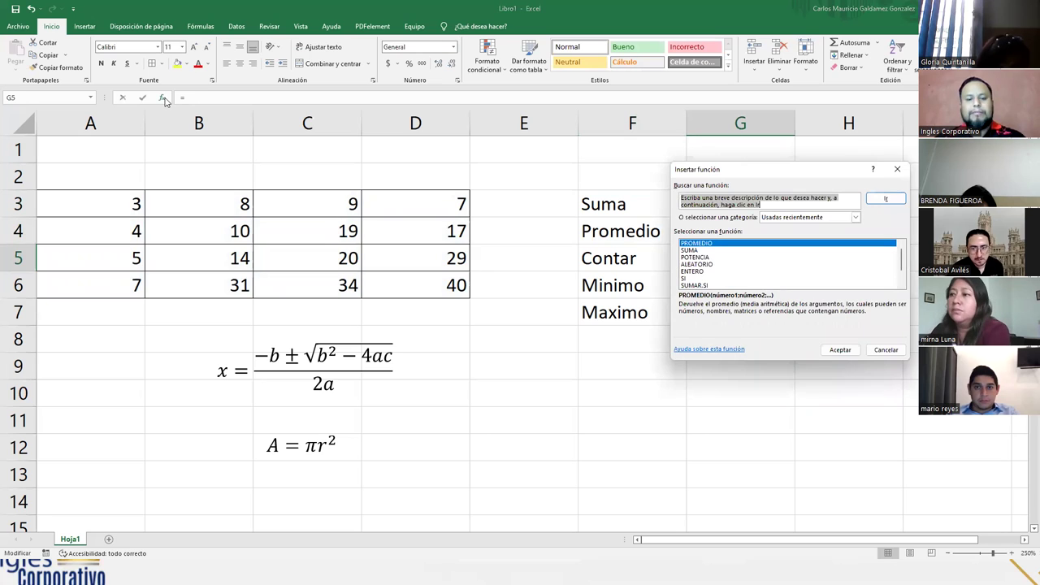
text(conta)
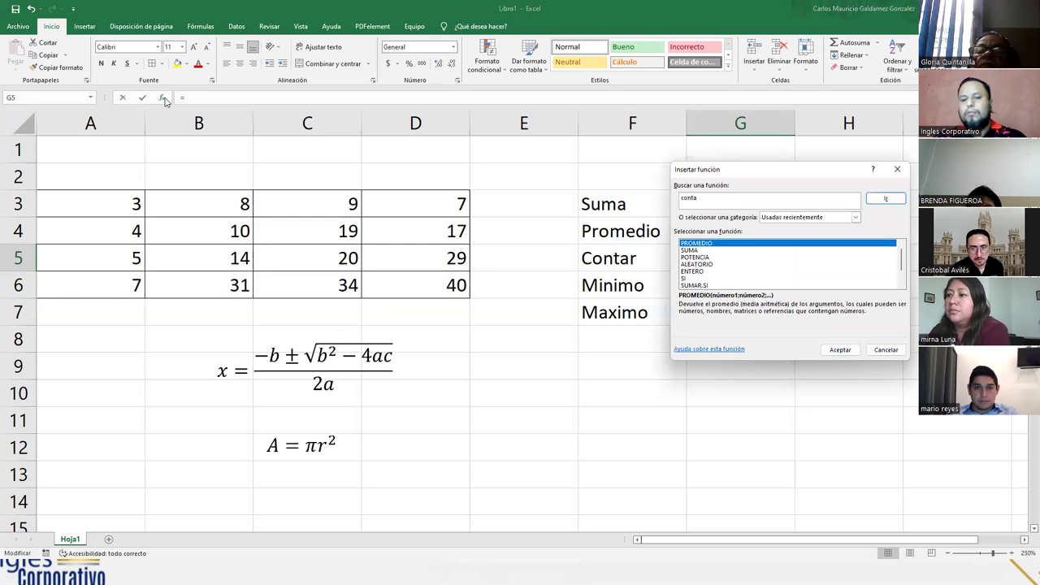
key(BackSpace)
text(eo)
key(Return)
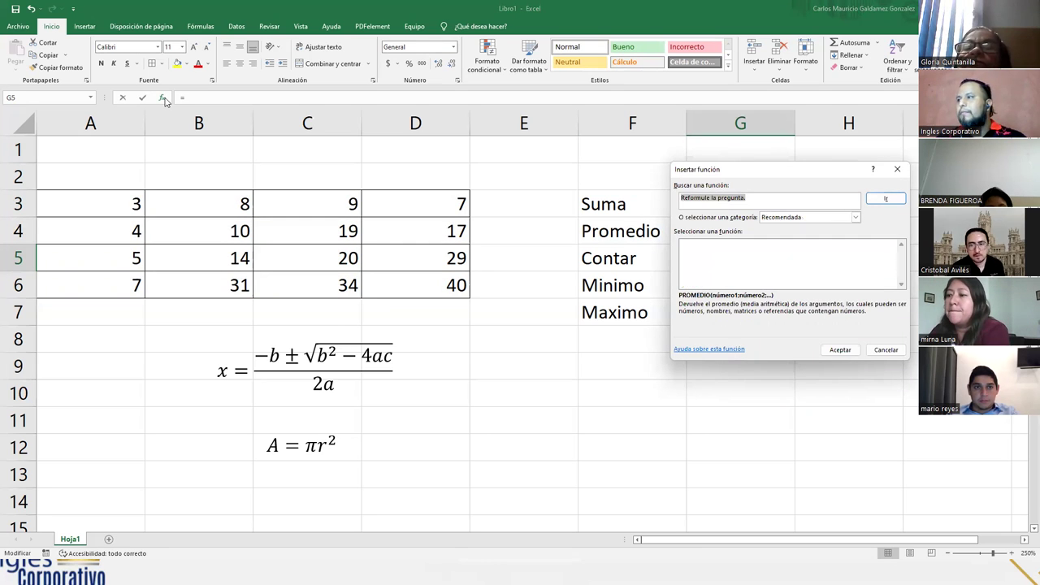
text(contar)
key(Return)
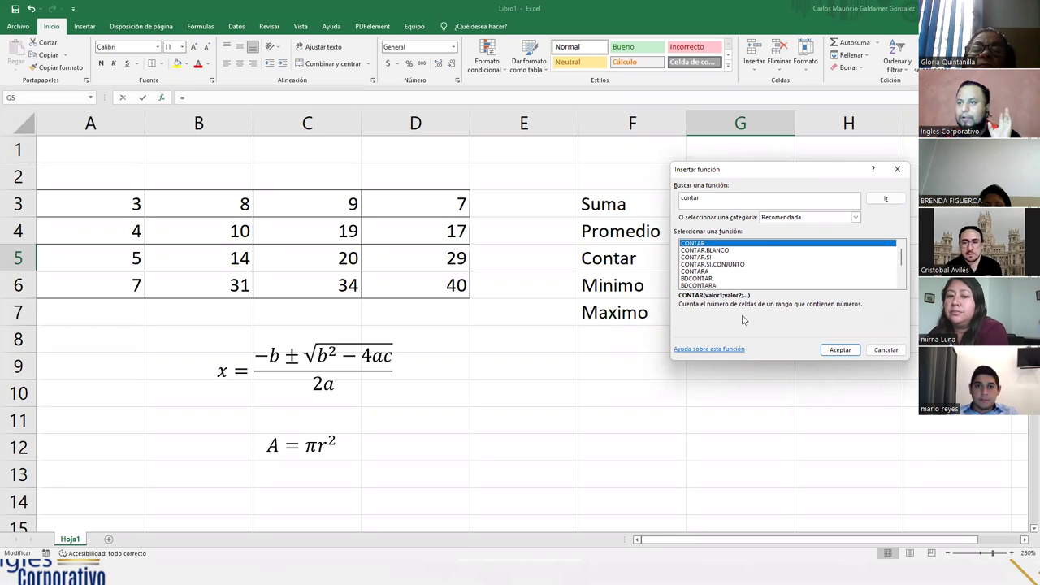
click(842, 351)
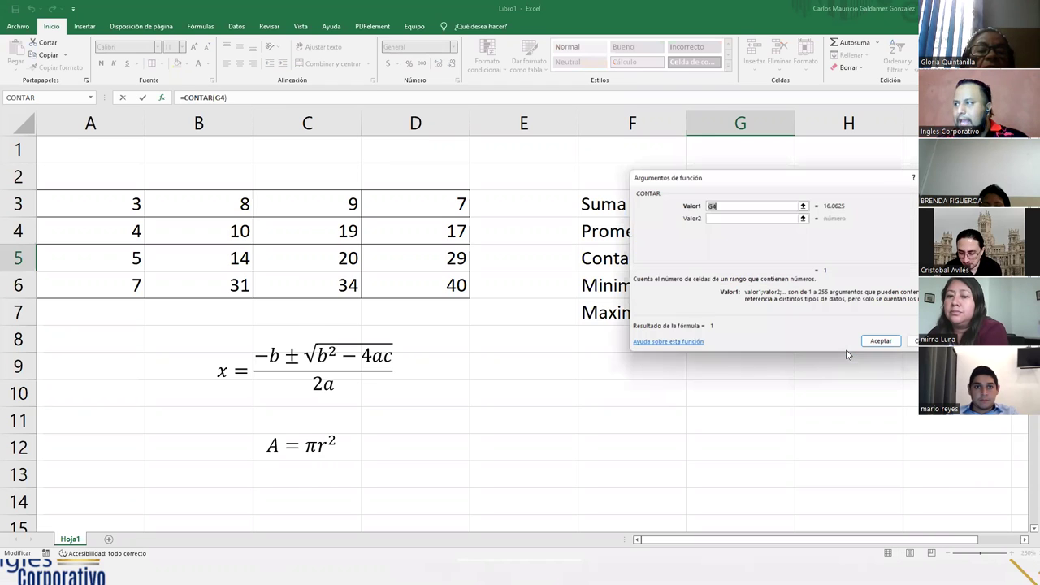
Step: Set CONTAR's Valor1 argument to the table range A3:D6, accept the function, and check the formula in G5
click(802, 206)
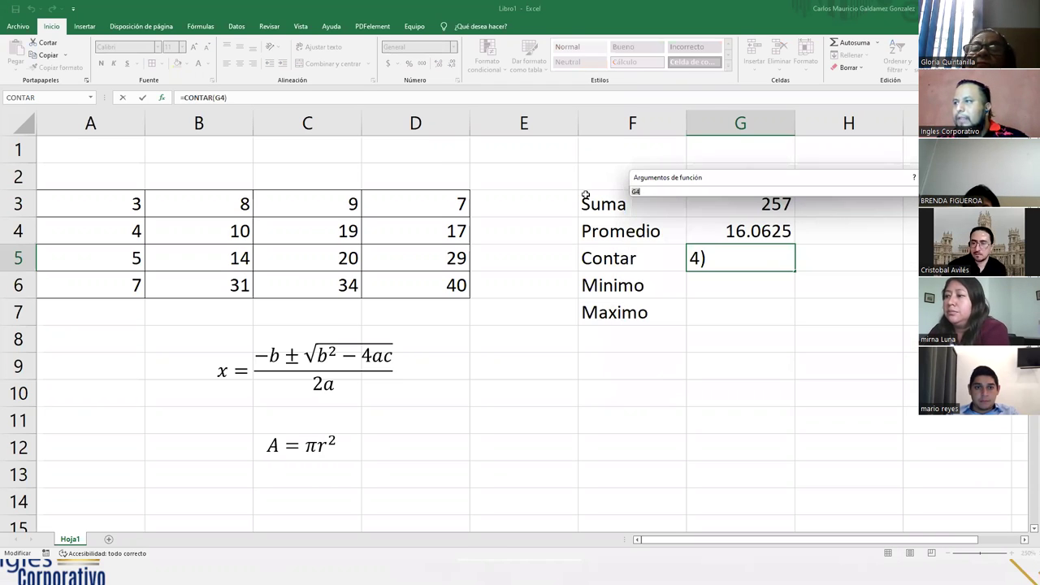
drag(104, 204, 244, 233)
drag(385, 281, 386, 281)
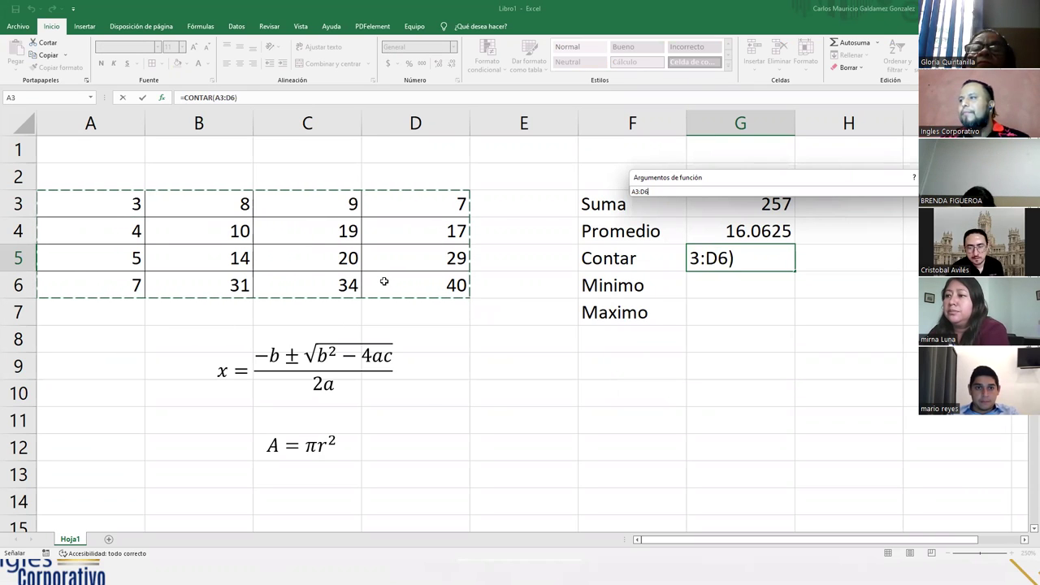
key(Return)
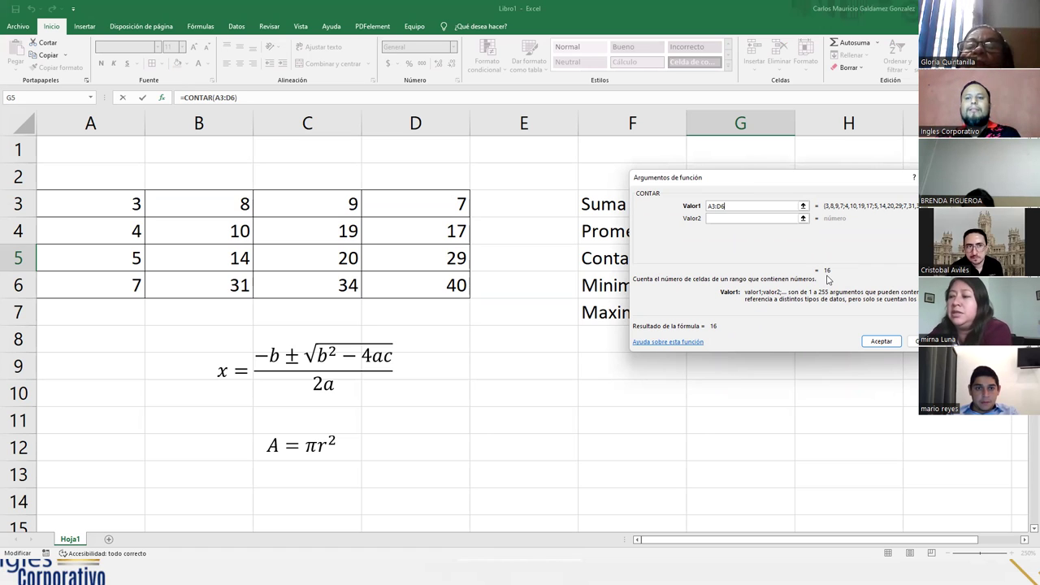
click(881, 342)
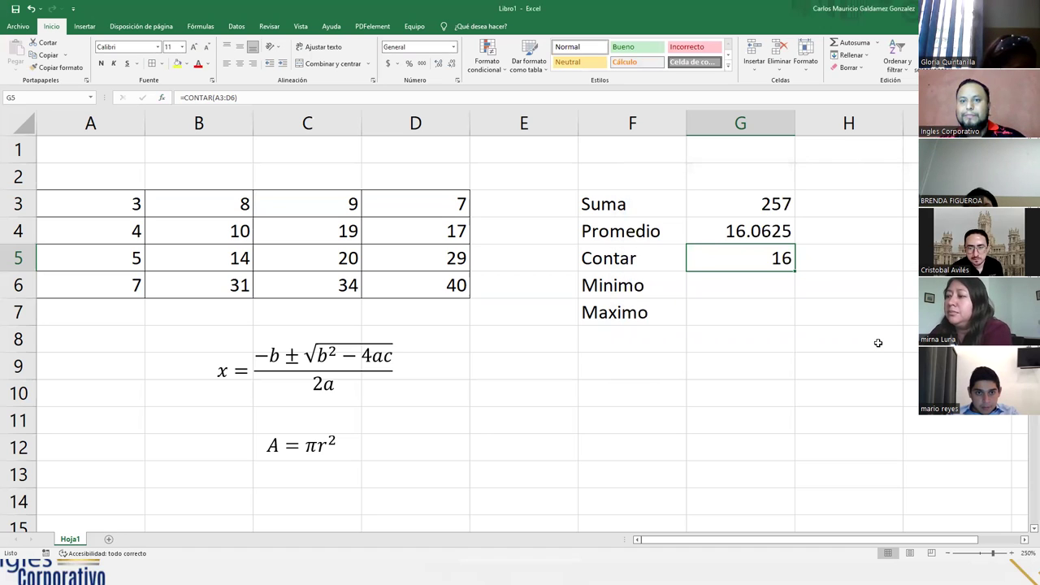
double_click(731, 262)
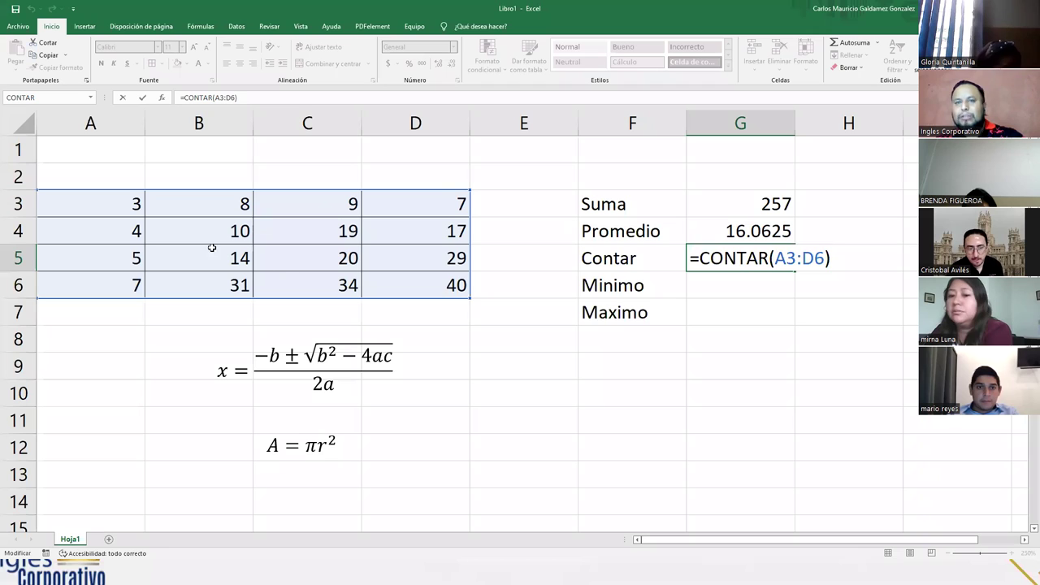
key(Escape)
Step: Clear the values in cells C4 and A6 to test how the function results respond
click(300, 235)
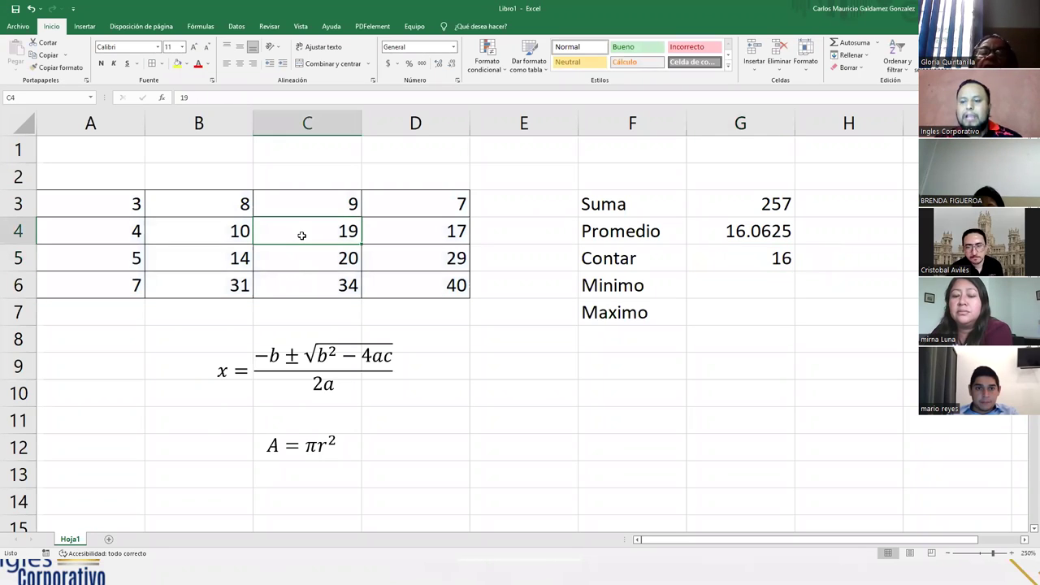
key(Delete)
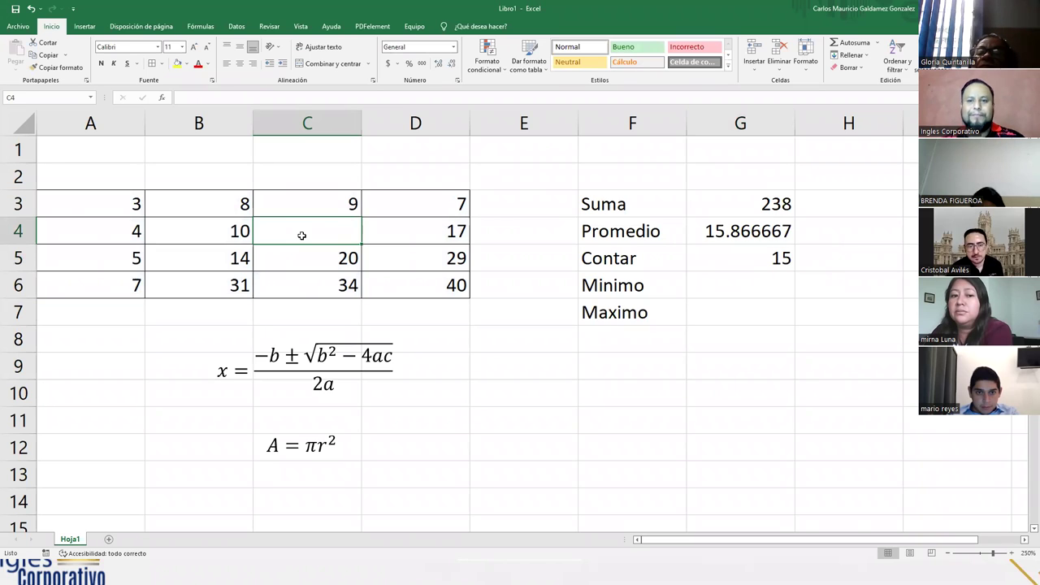
click(127, 280)
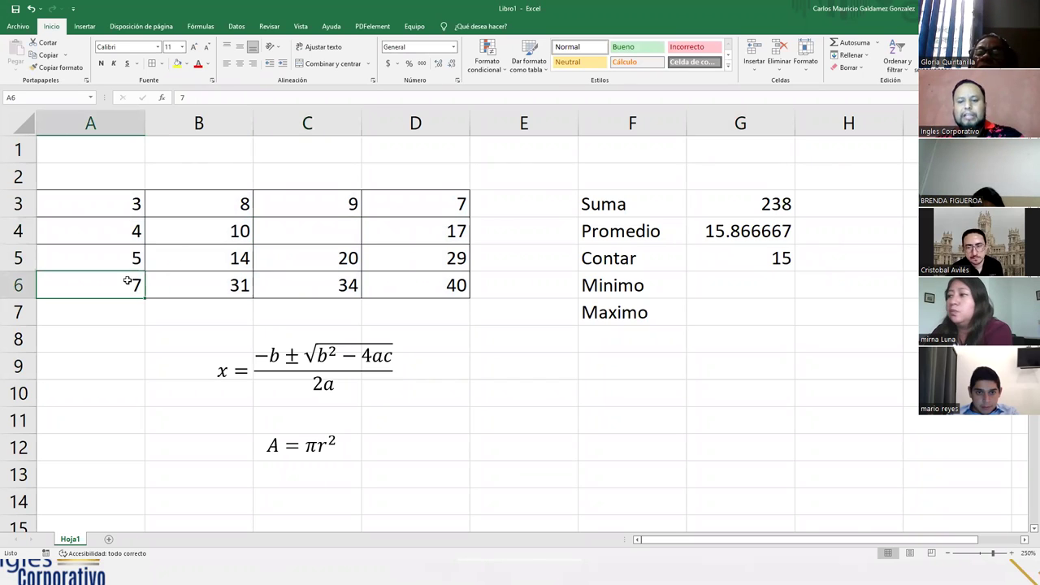
key(Delete)
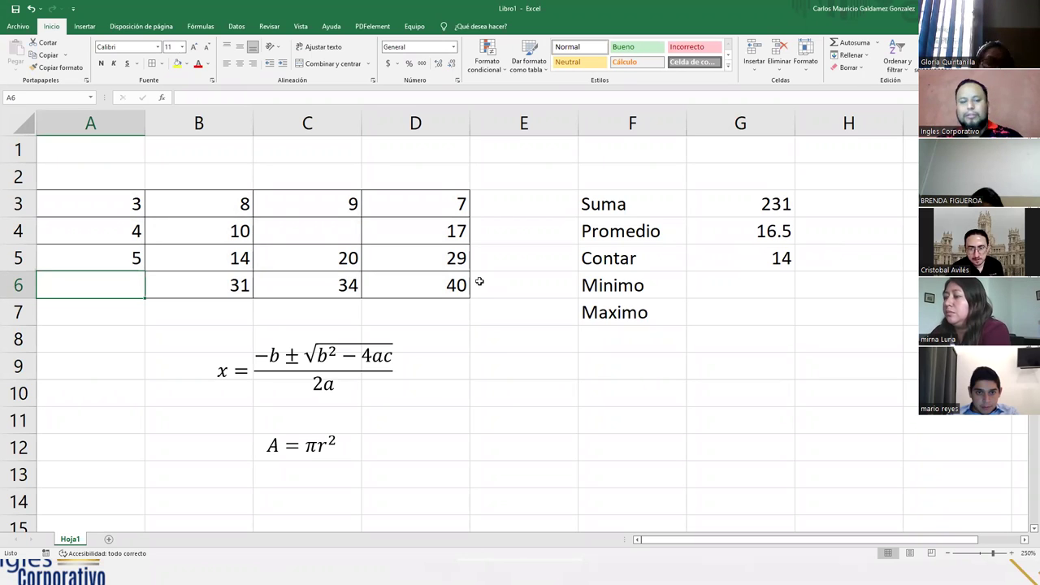
Step: Restore the value 7 in cell A6 and 19 in cell C4
text(7)
key(Up)
key(Up)
key(Right)
key(Right)
text(19)
key(ctrl+Return)
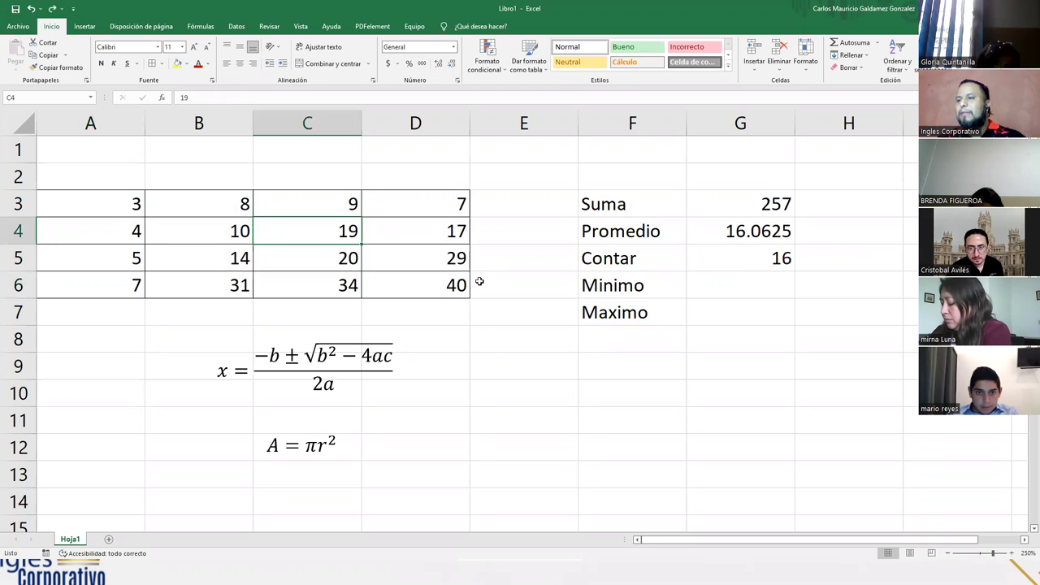
Step: Review the range argument of the CONTAR formula in G5, and point out the function labels in F3:F7
click(743, 285)
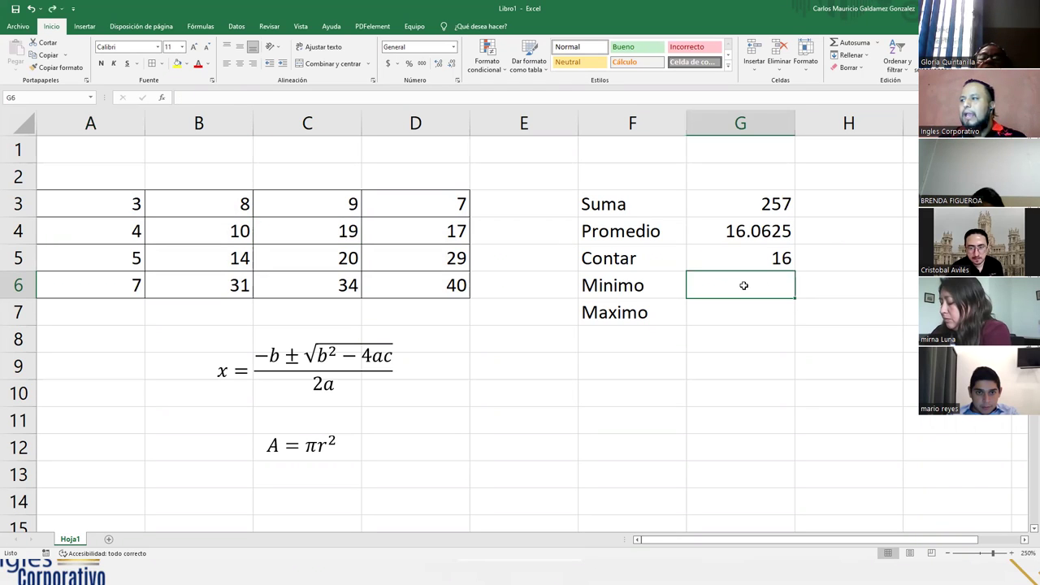
double_click(729, 258)
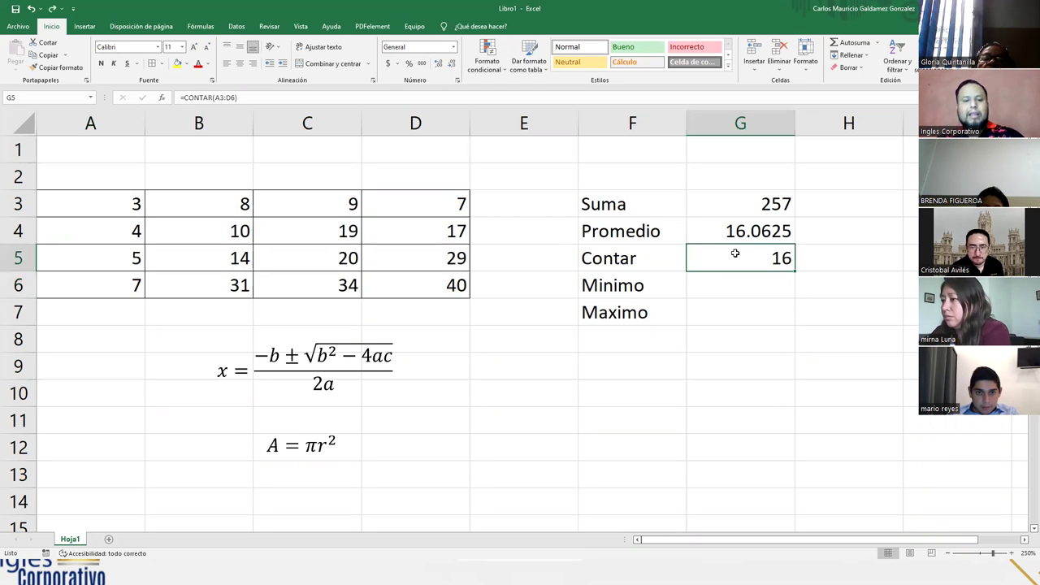
drag(775, 258, 825, 258)
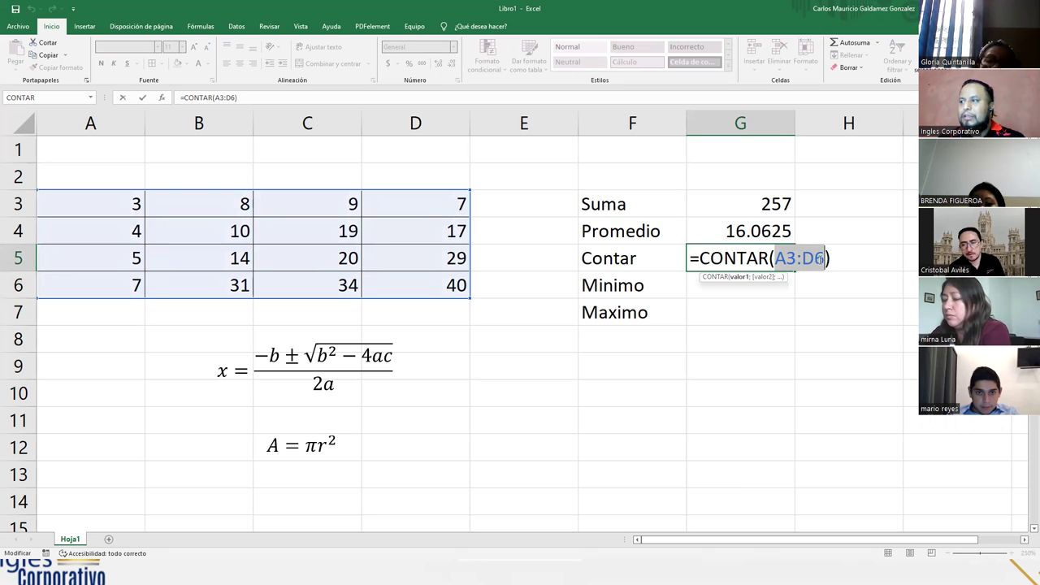
key(Escape)
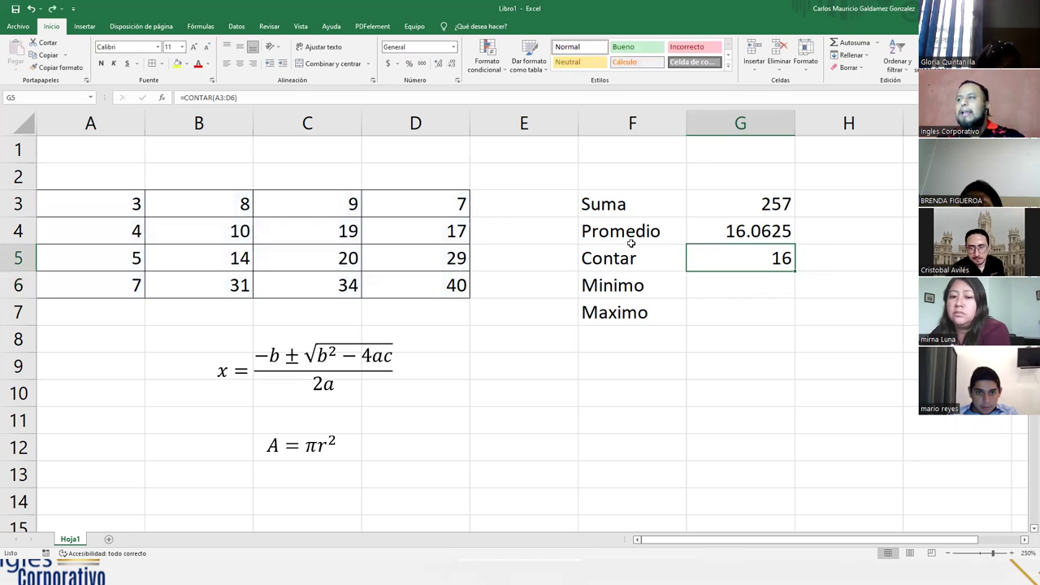
drag(597, 207, 622, 312)
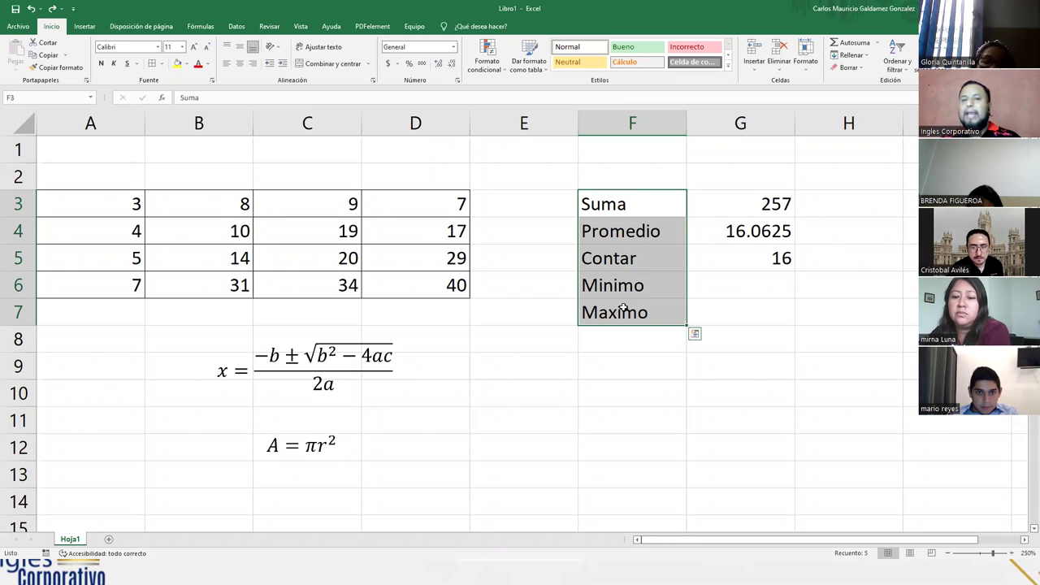
Step: Start inserting a function in G6 and try to find it by searching for the full Spanish name, such as "maximo"
click(733, 288)
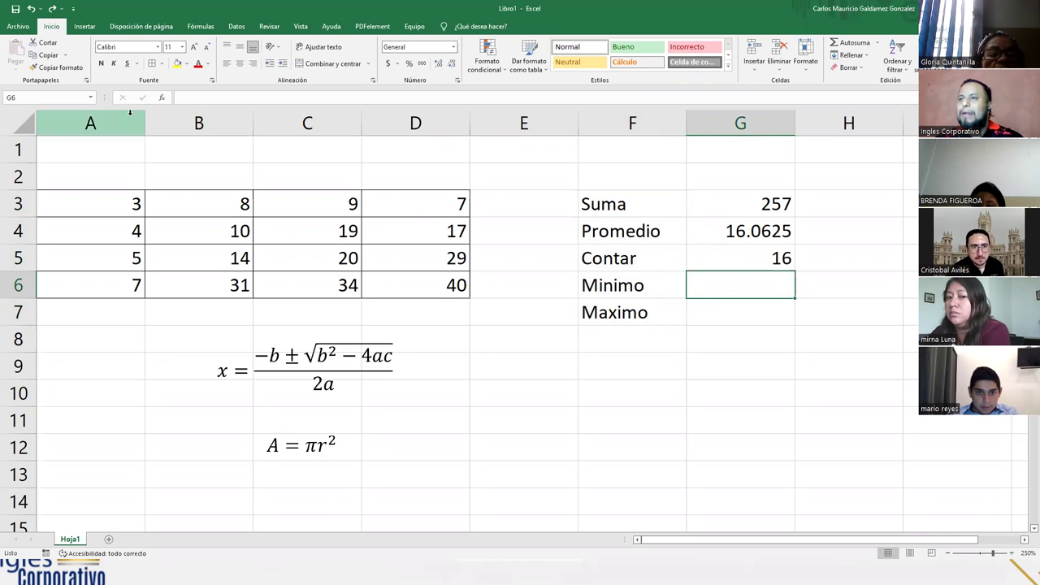
click(163, 98)
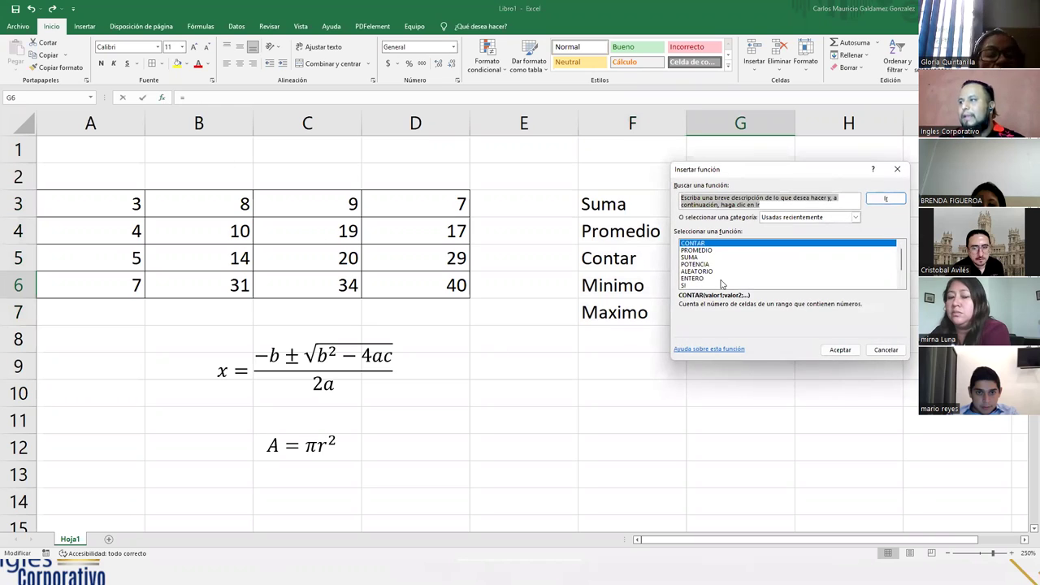
text(maximo)
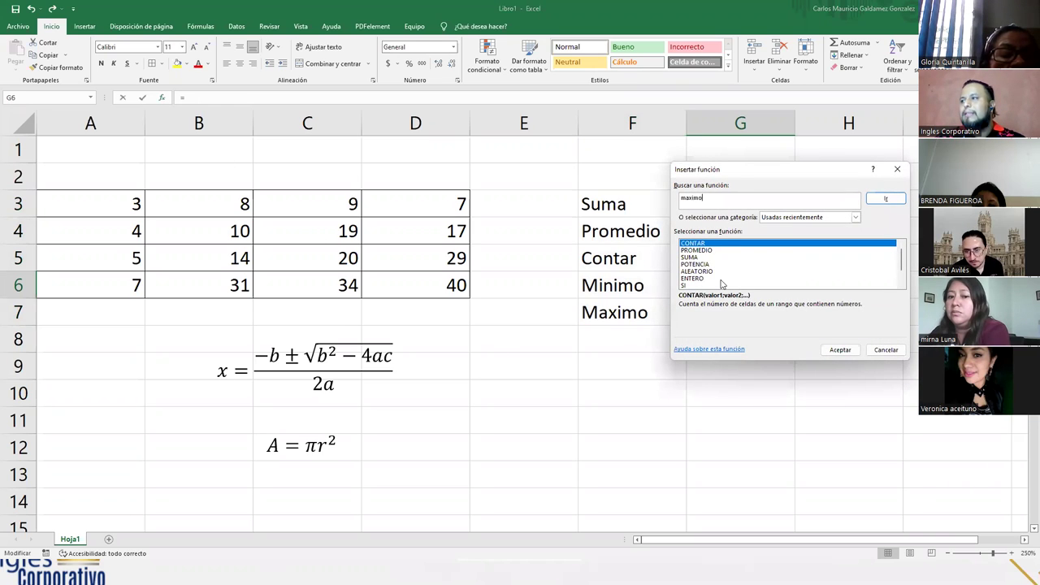
key(Return)
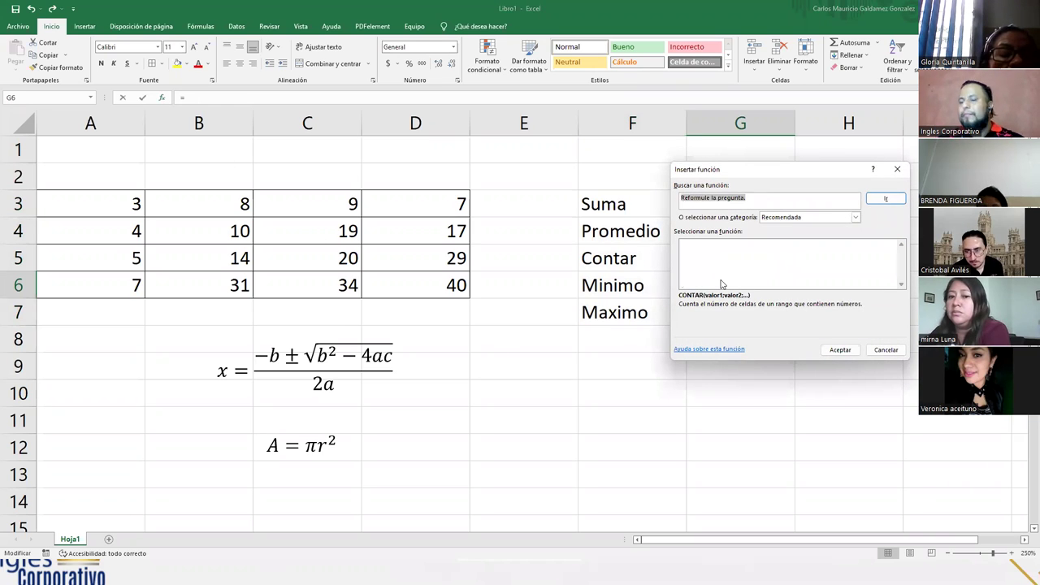
text(ma)
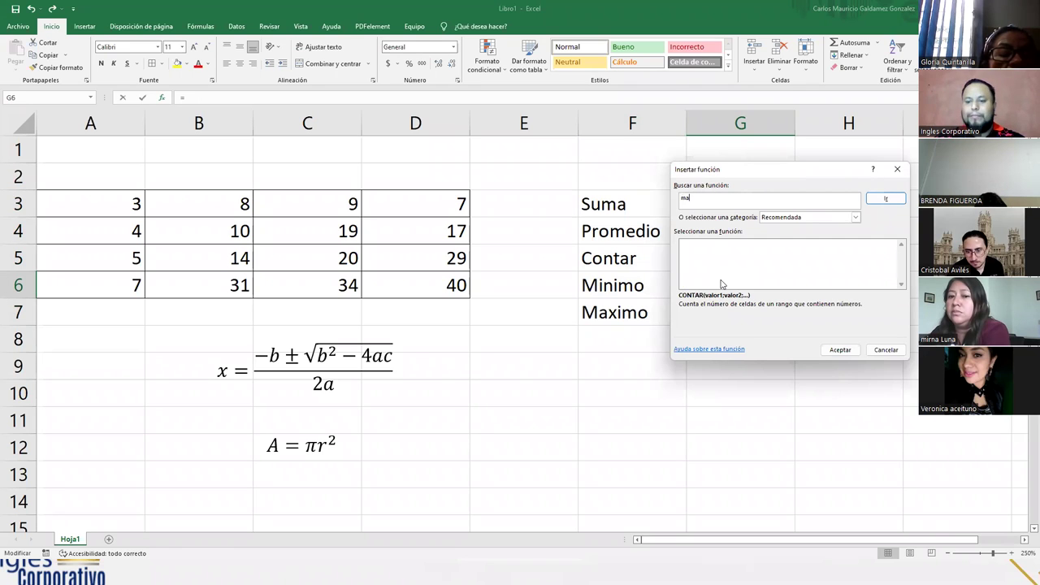
text(nimo)
key(Return)
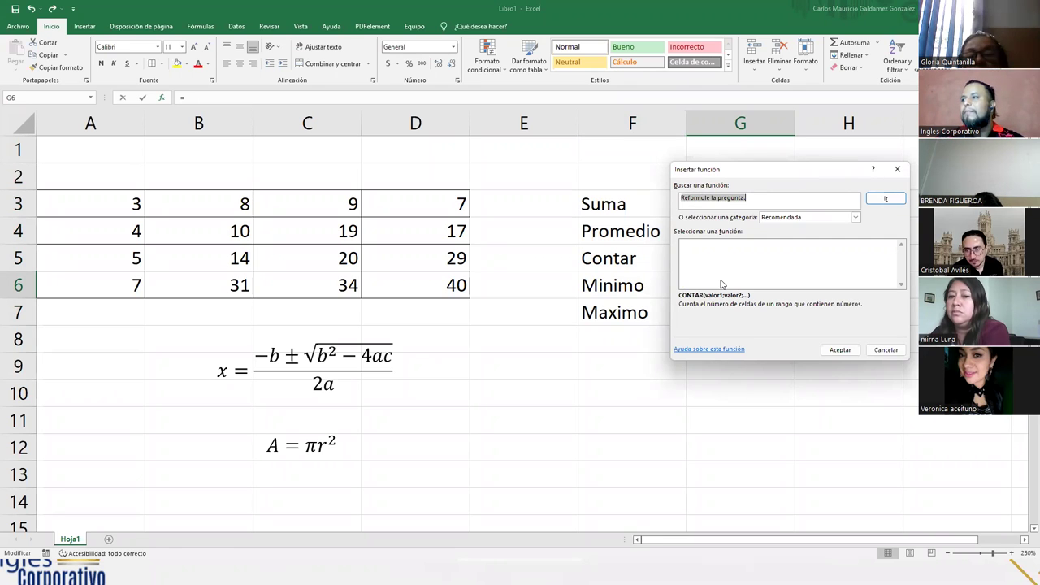
Step: Search the functions for "min" and choose MIN for cell G6
text(min)
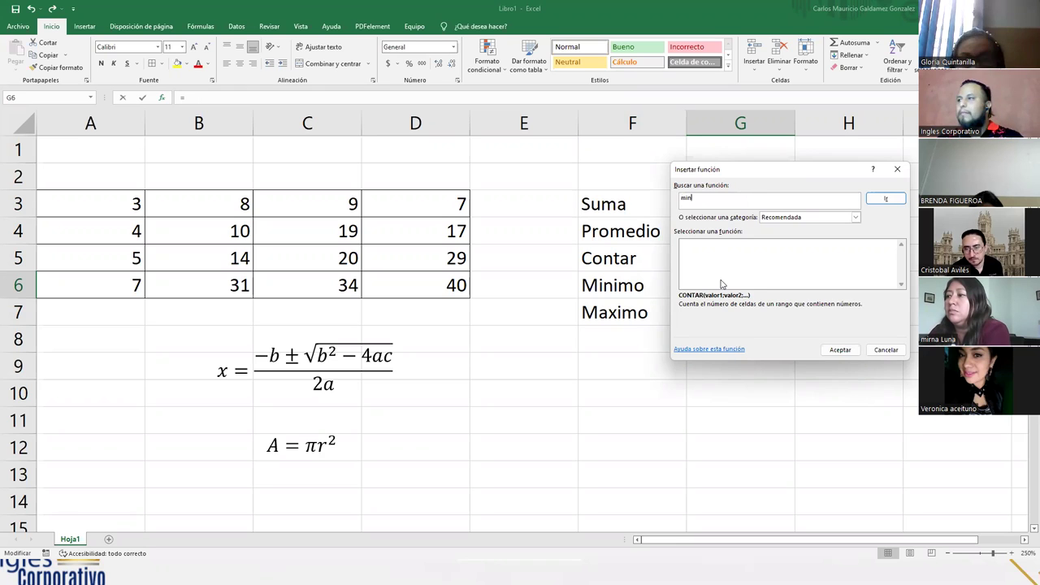
key(Return)
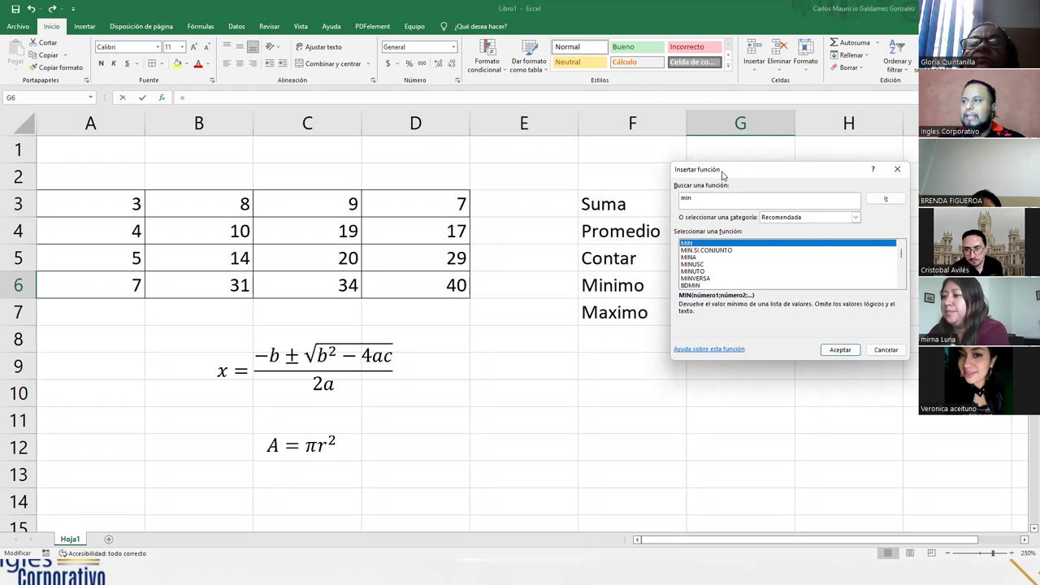
drag(810, 168, 888, 141)
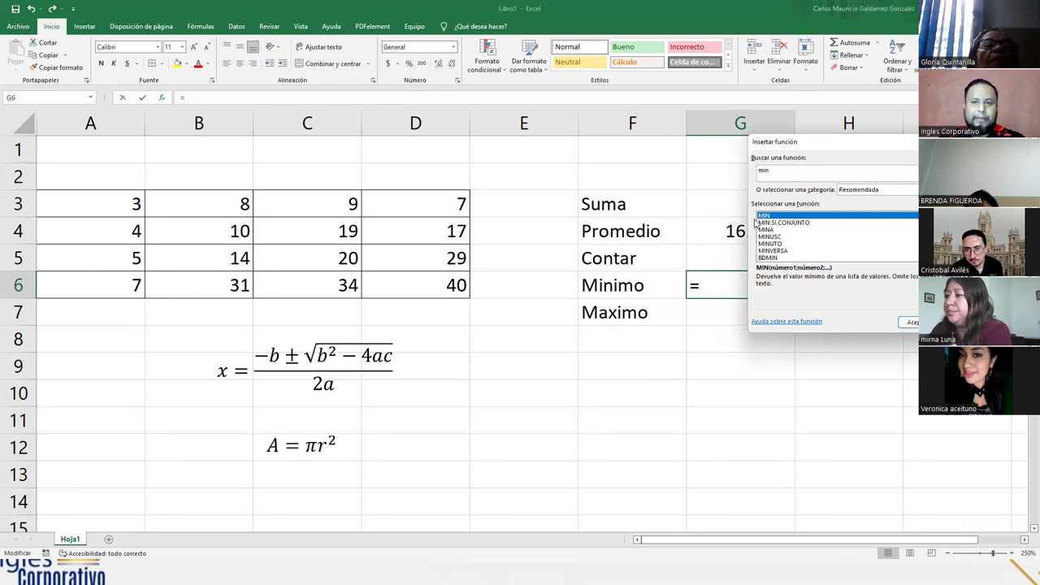
click(910, 323)
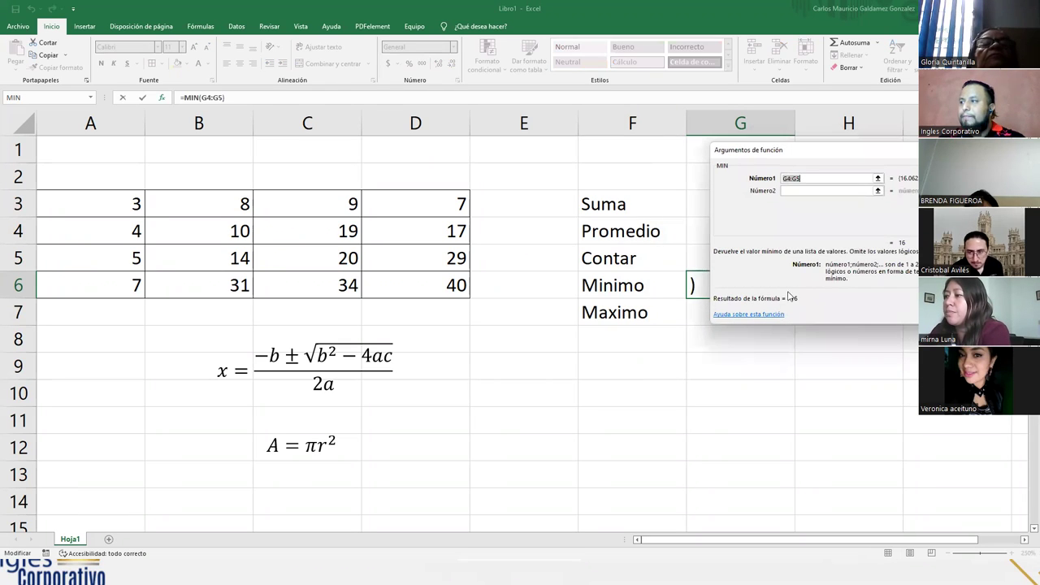
Step: Set MIN's Número1 argument to the table range A3:D6 and accept the function
click(877, 178)
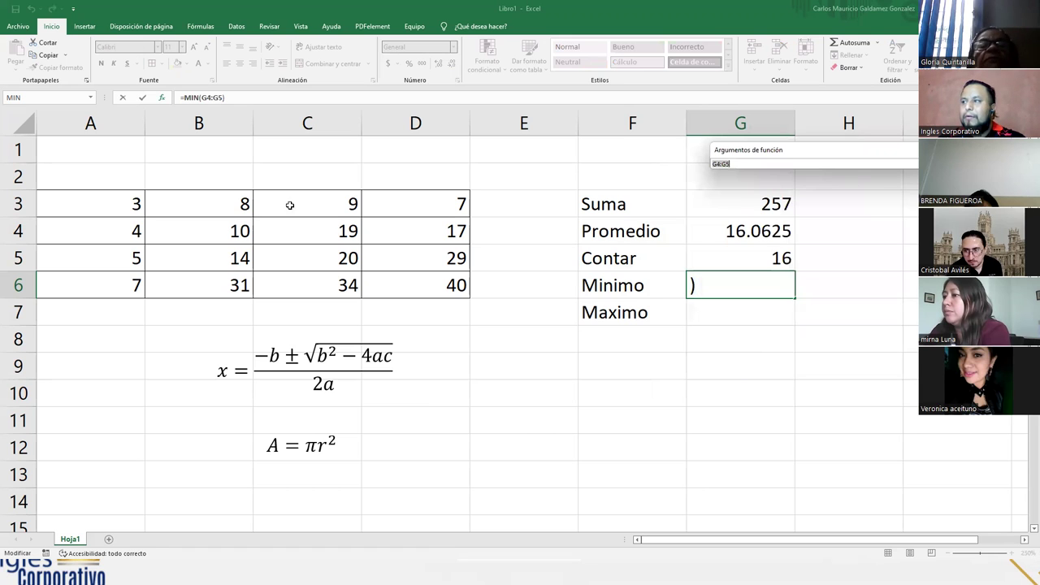
drag(88, 210, 410, 291)
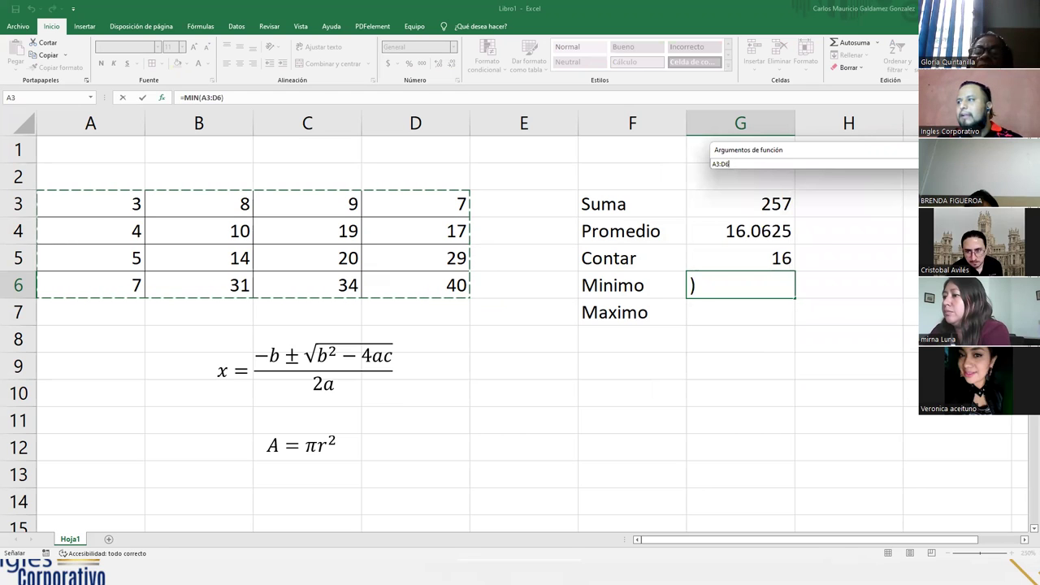
key(Return)
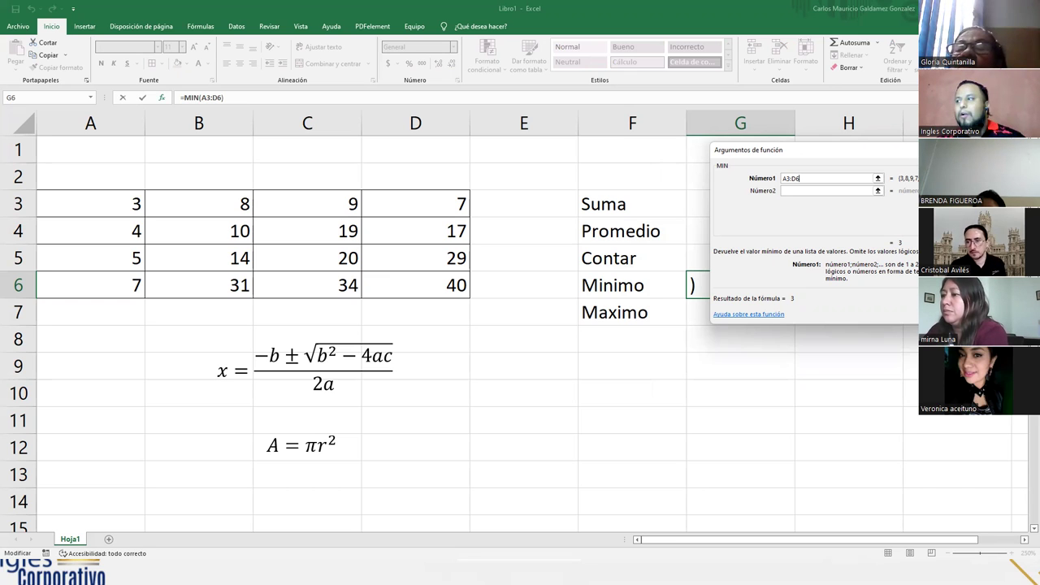
key(Return)
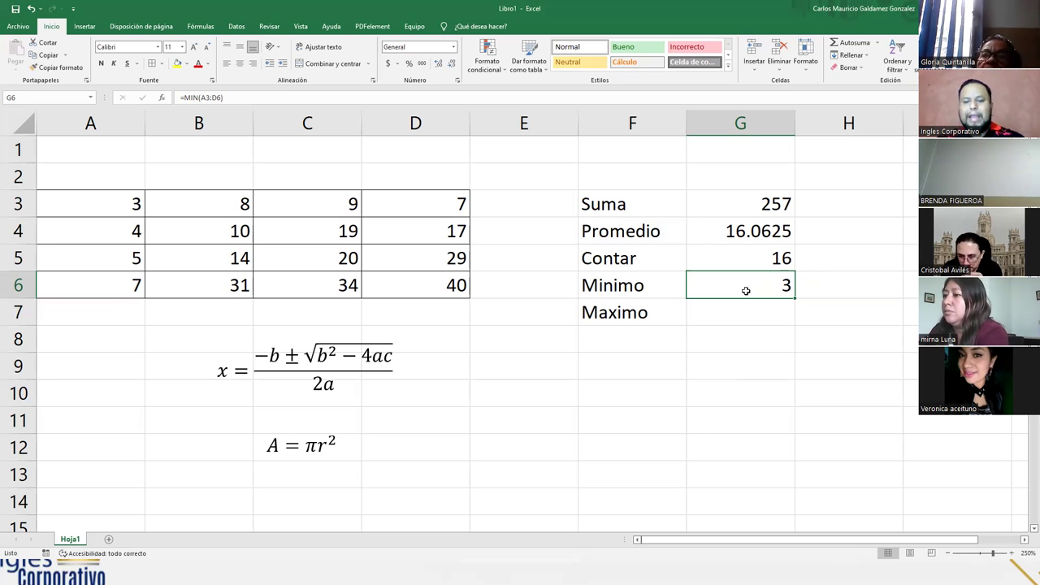
Step: Clear G6 and write the formula =MIN(A3:D6) directly in the cell
key(Delete)
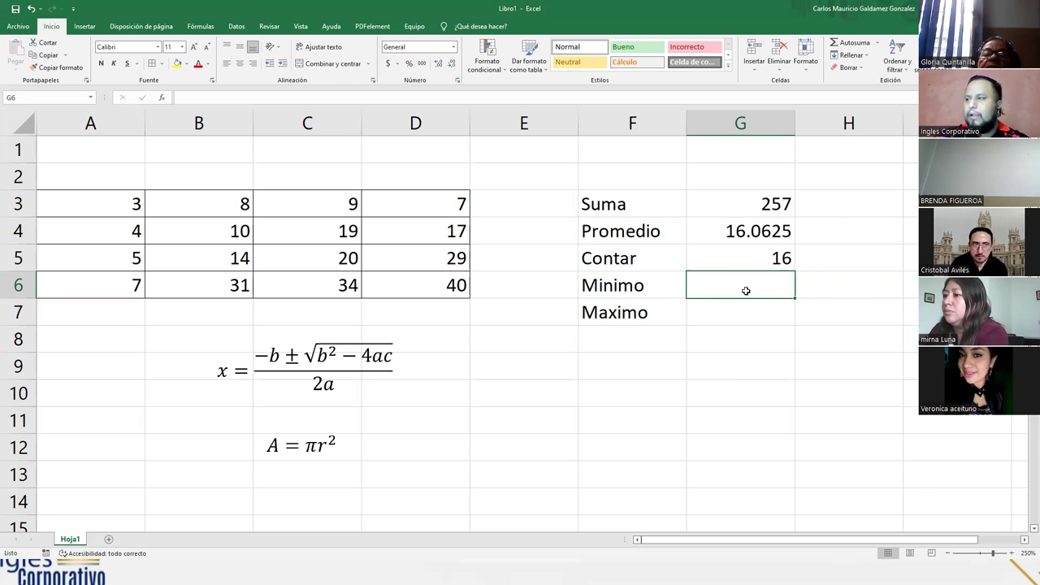
text(=min)
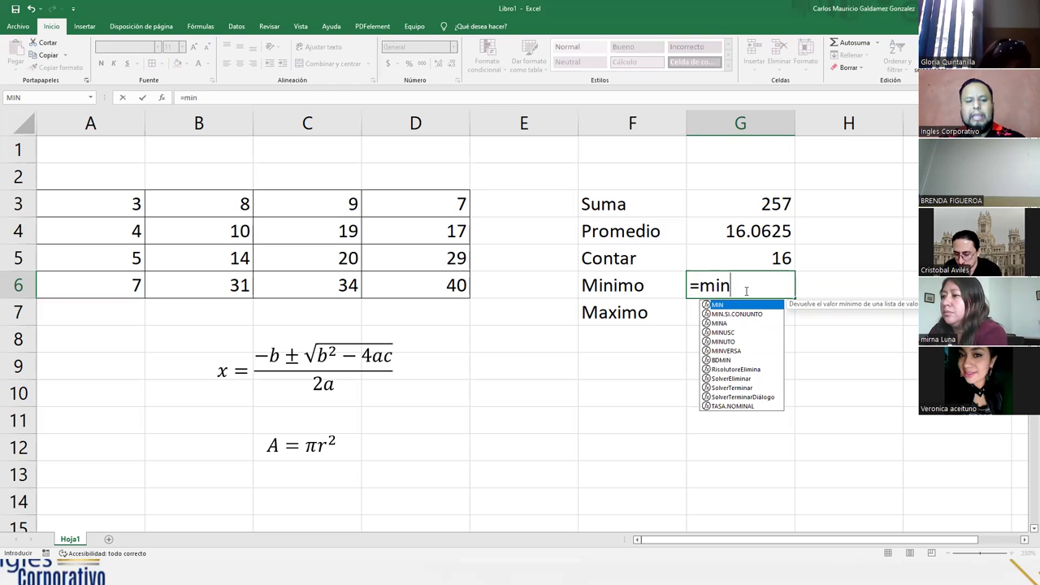
key(Tab)
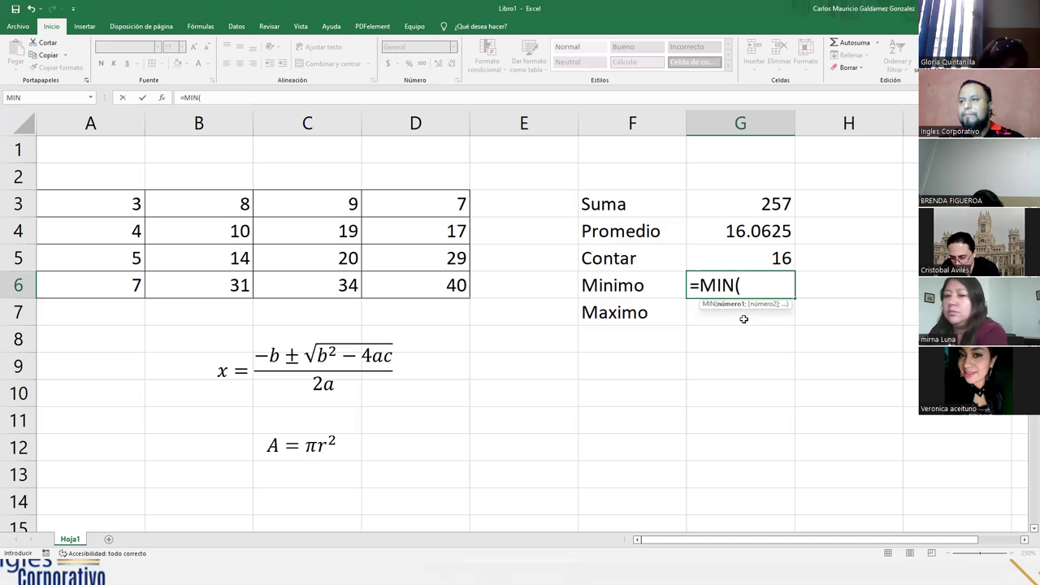
click(104, 207)
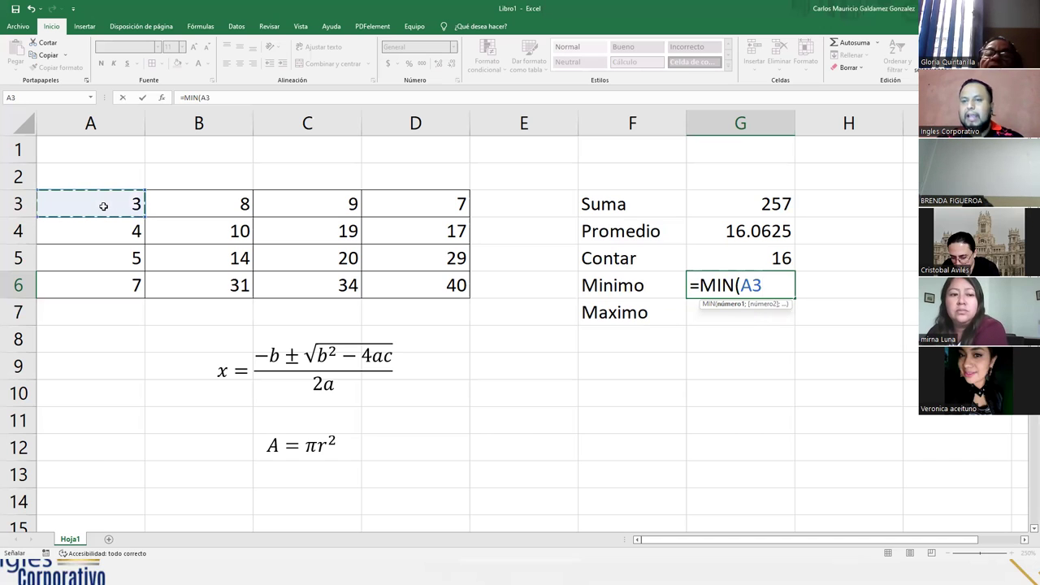
key(F8)
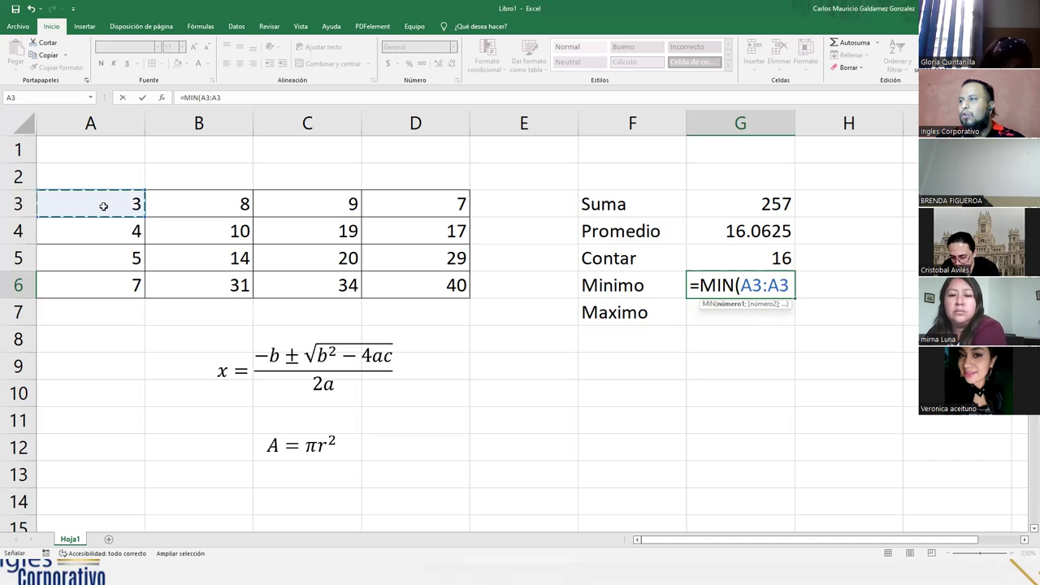
click(388, 282)
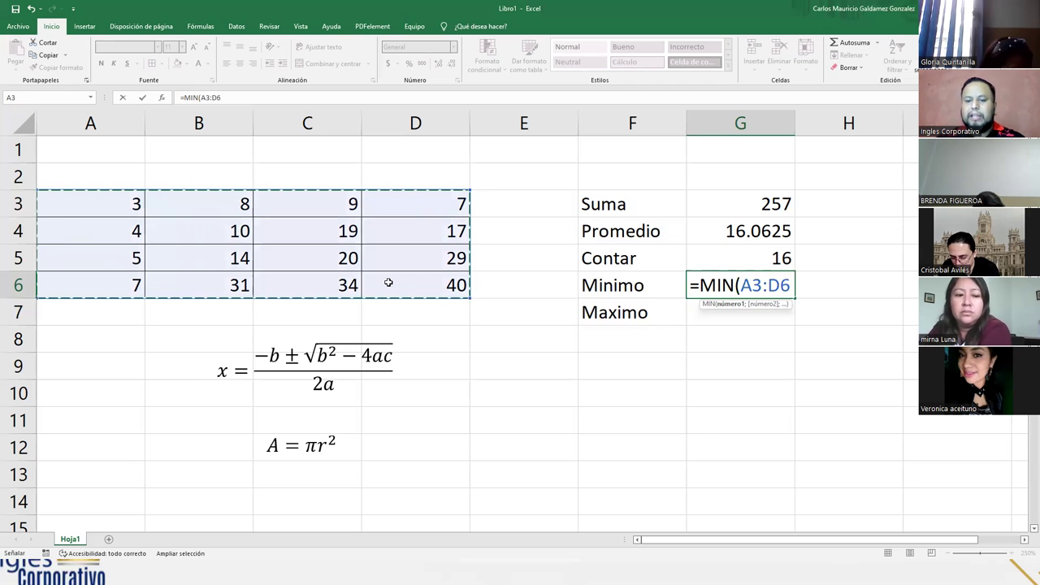
text())
key(Return)
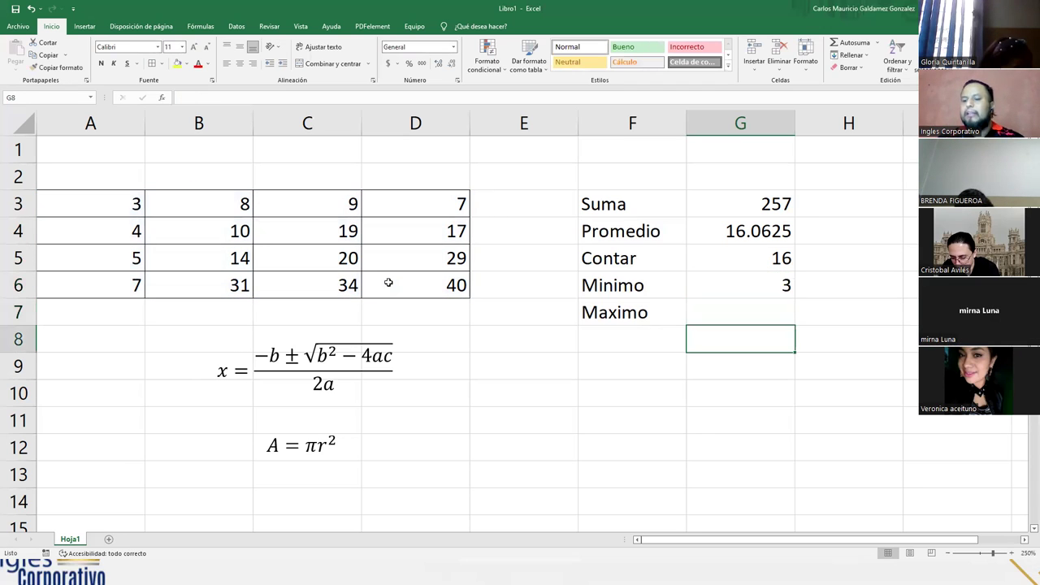
Step: Review the function arguments of the MIN formula in G6
key(Up)
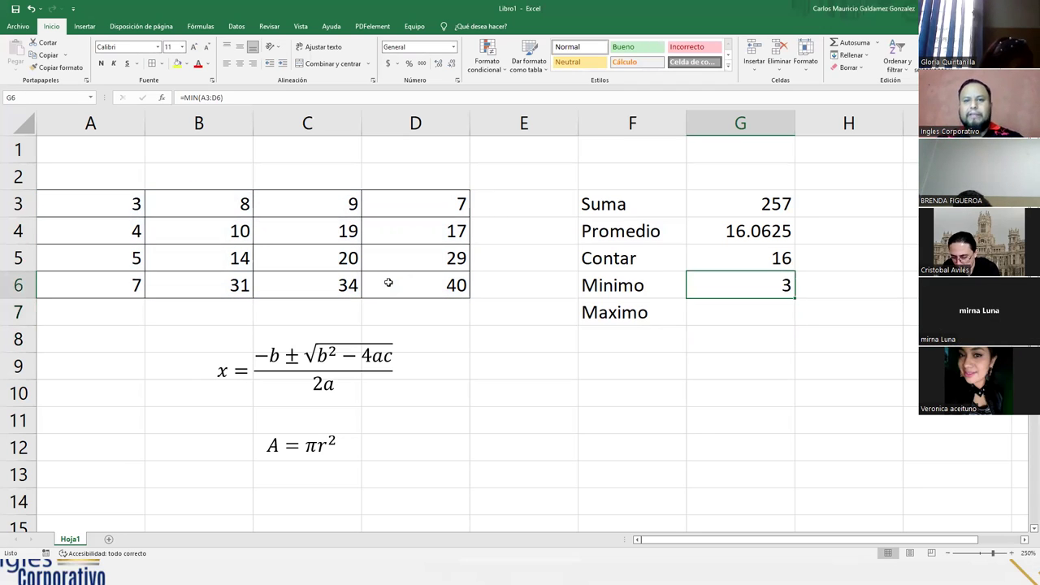
click(164, 97)
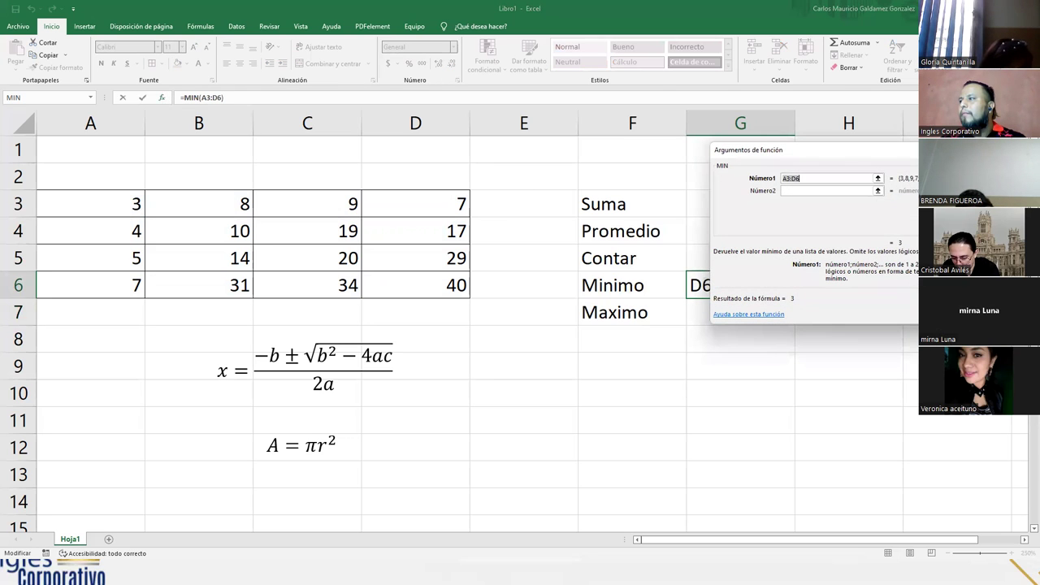
key(Return)
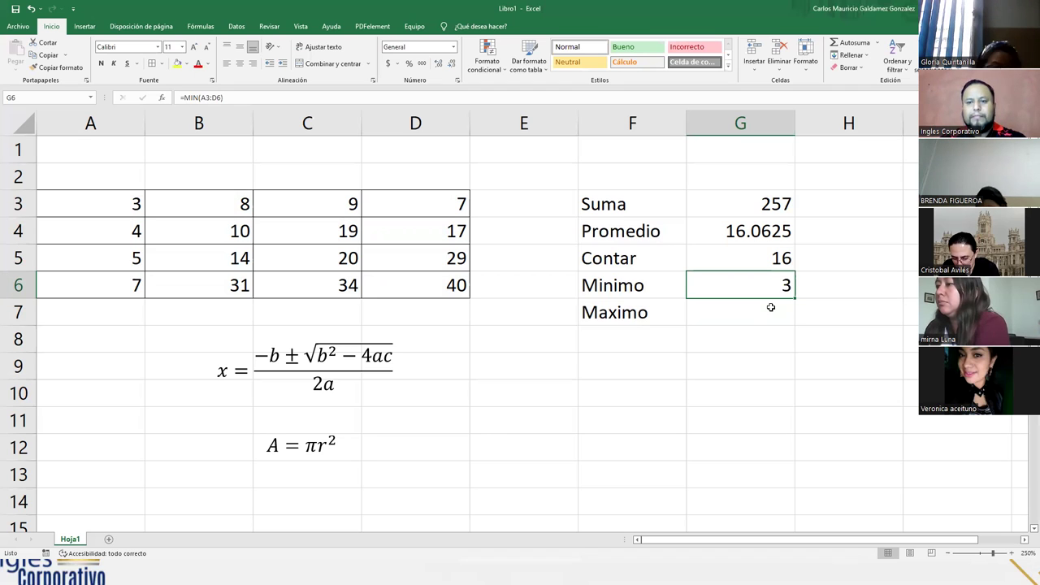
Step: Write the formula =MAX(A3:D6) in G7, beside the Maximo label, and check the cell
click(753, 313)
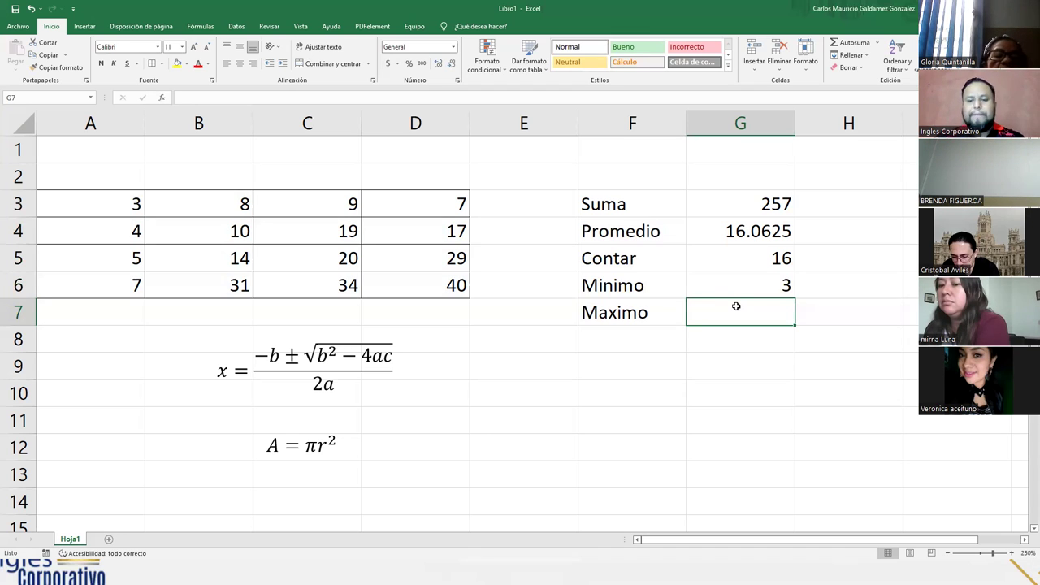
text(=max)
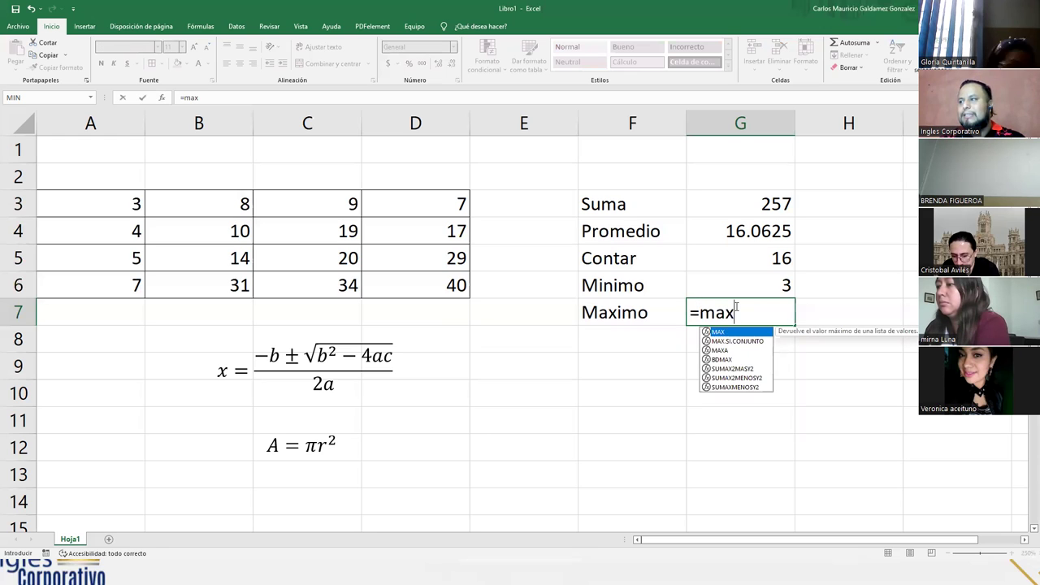
key(Tab)
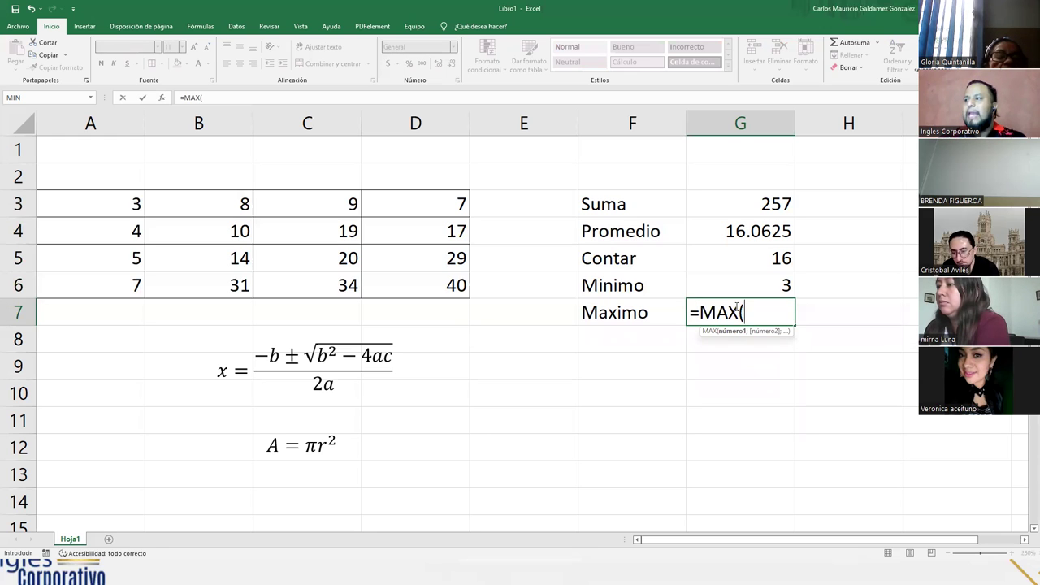
drag(129, 198, 397, 281)
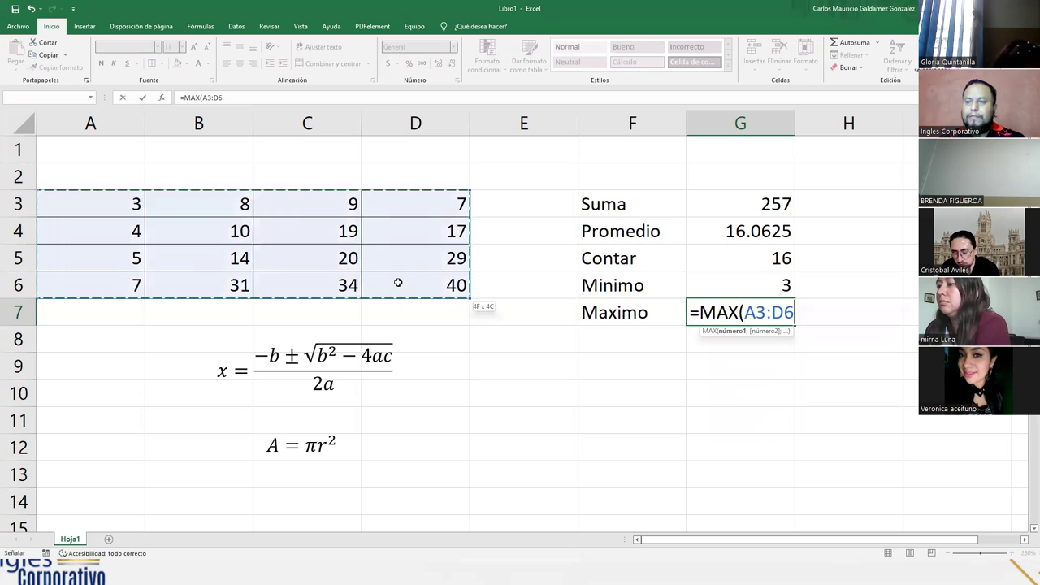
text())
key(Return)
key(Up)
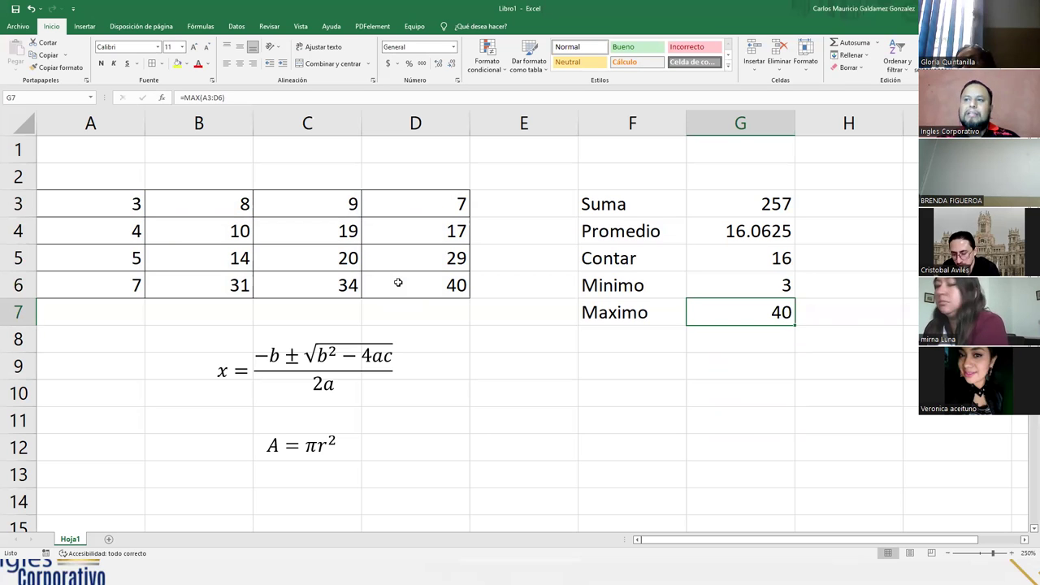
Step: Point out the number table in A3:D6 and the function labels with their results in F3:G7
drag(117, 203, 390, 285)
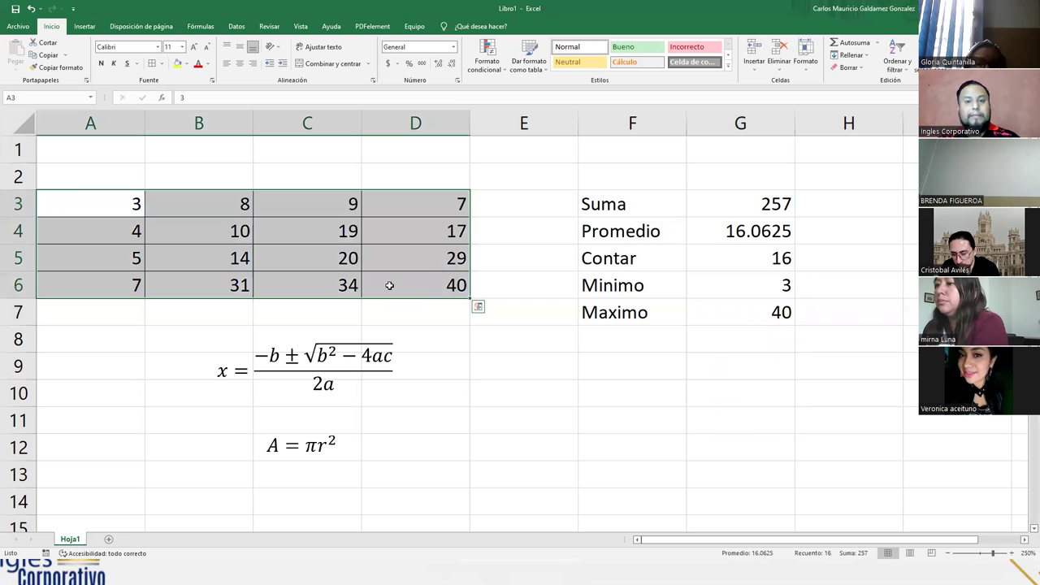
drag(607, 199, 728, 313)
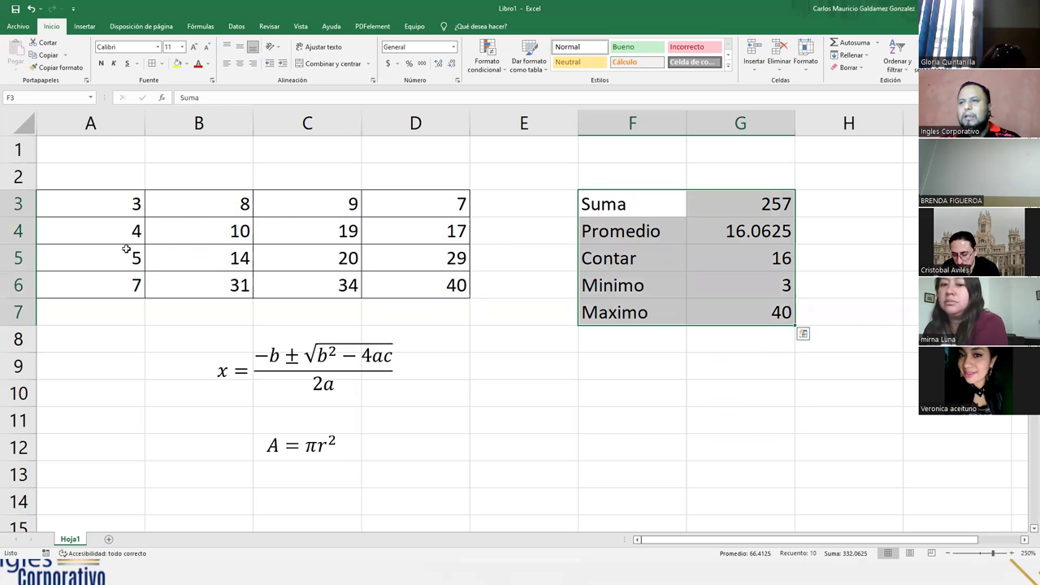
scroll(631, 355, down, 1)
scroll(632, 355, up, 1)
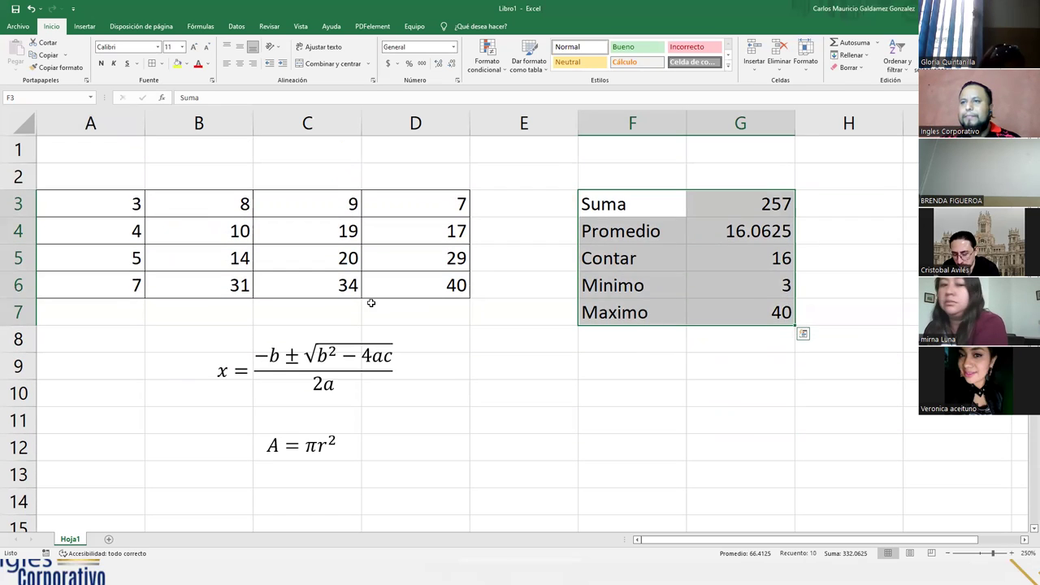
Step: Delete the two empty rows above the number table, rows 2 and 1
right_click(9, 141)
click(8, 172)
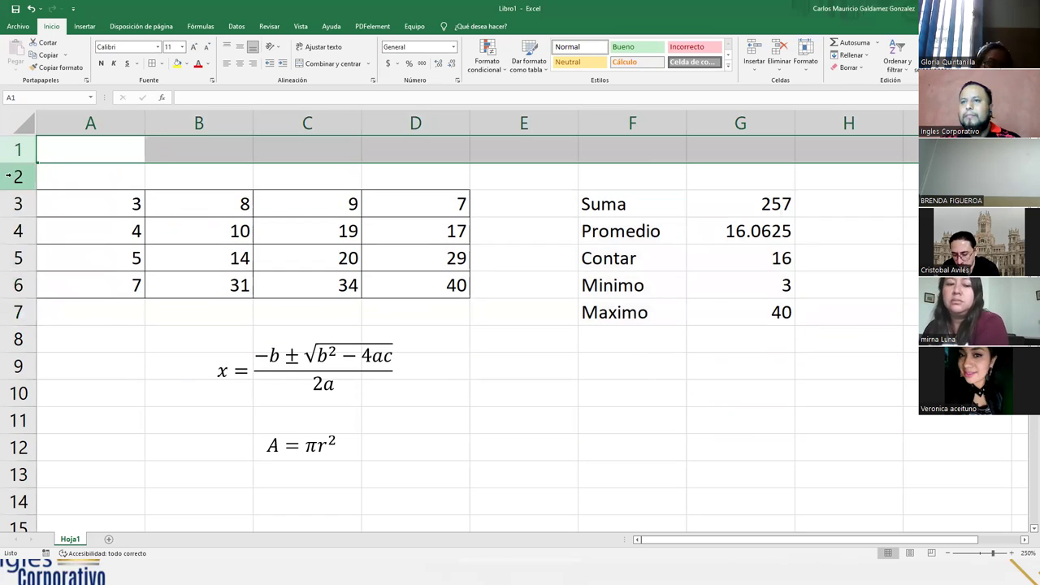
right_click(8, 172)
click(30, 265)
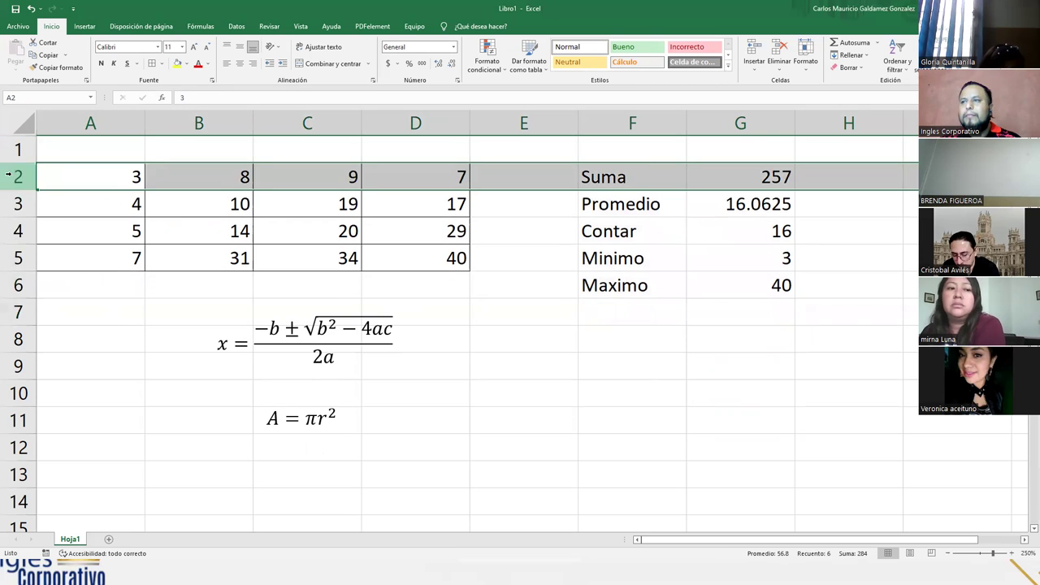
right_click(9, 149)
click(39, 238)
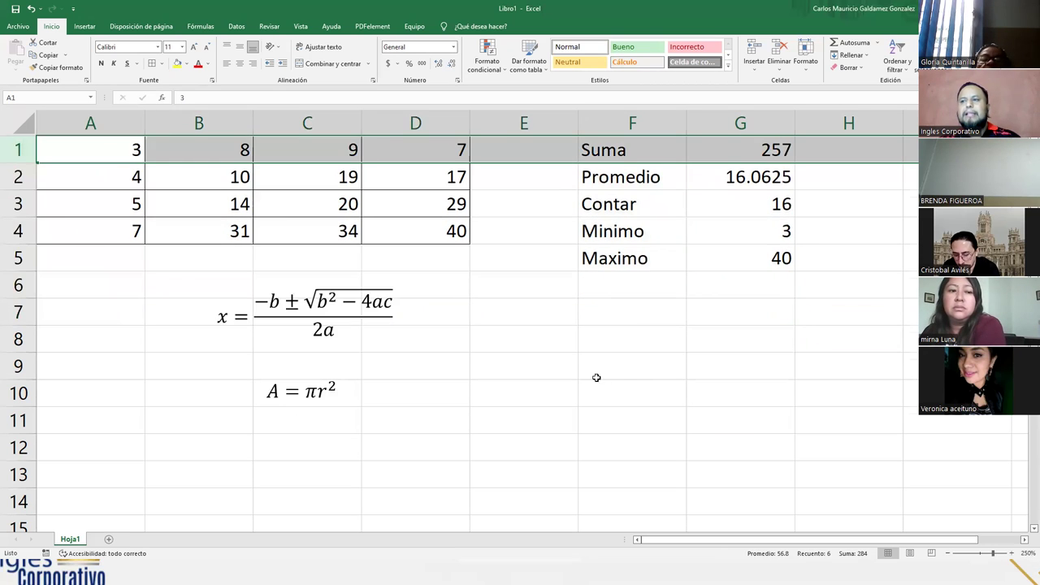
Step: Move the quadratic formula and the circle area equation so they sit one above the other below the number table, starting in column B
scroll(504, 398, down, 2)
scroll(505, 396, up, 1)
scroll(505, 396, up, 1)
click(609, 256)
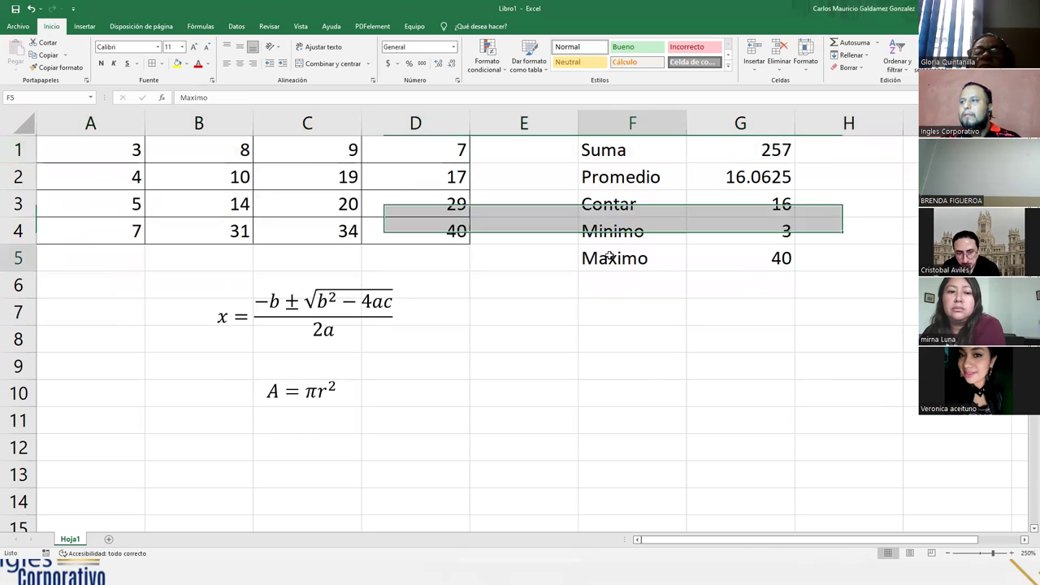
click(318, 330)
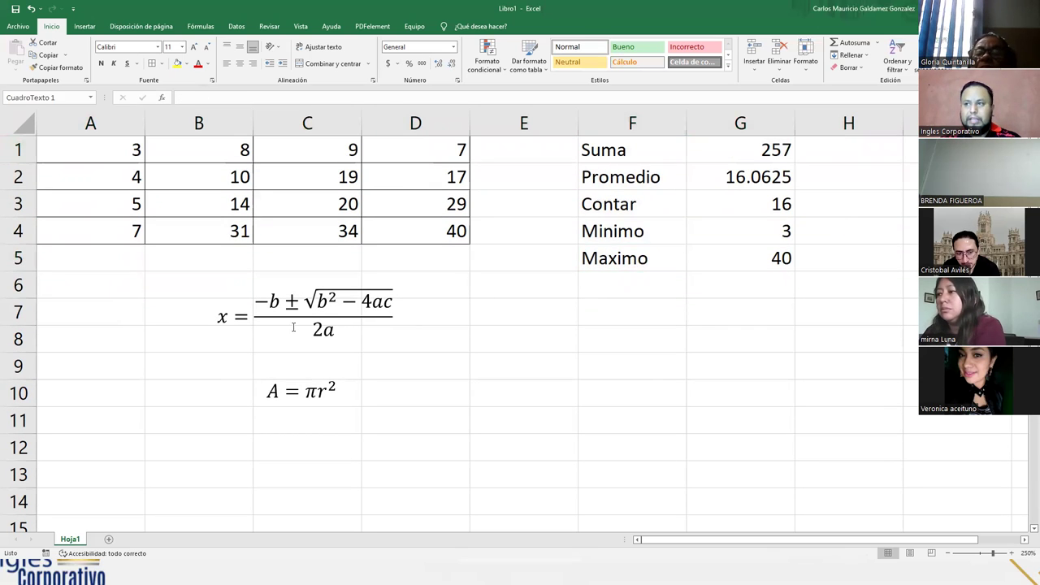
drag(345, 342, 280, 349)
click(293, 399)
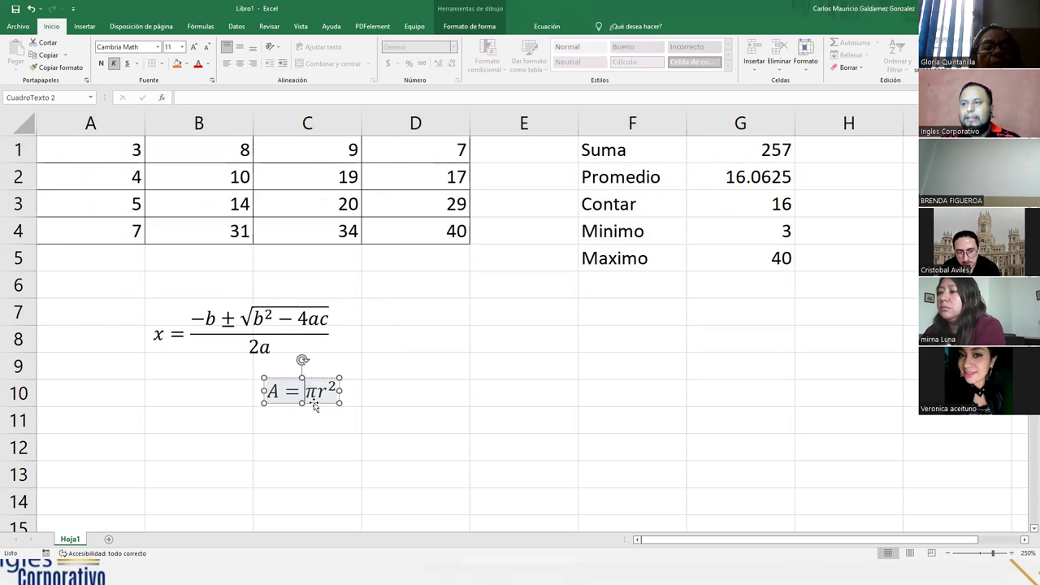
drag(293, 399, 211, 409)
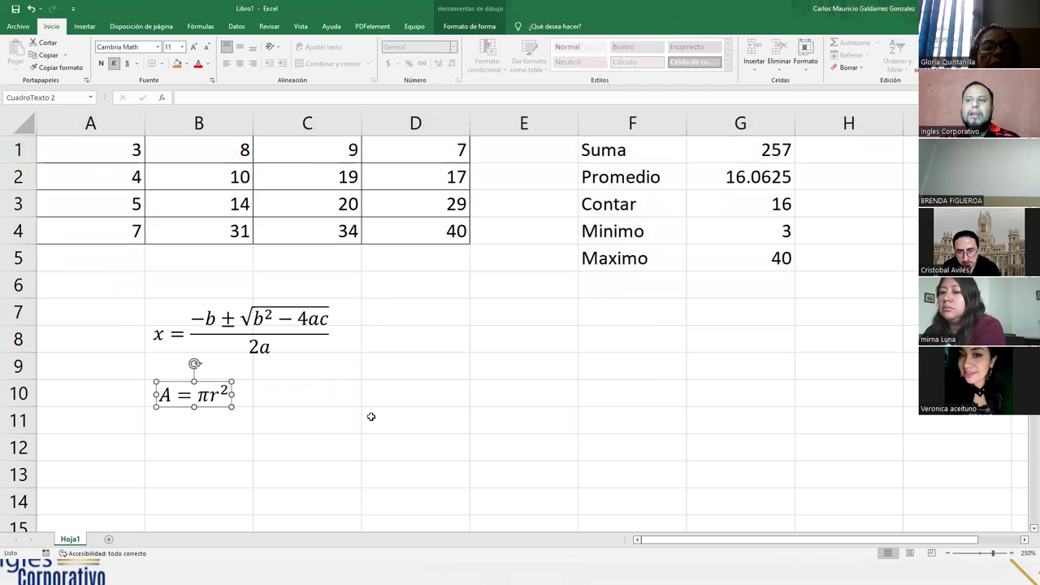
click(445, 416)
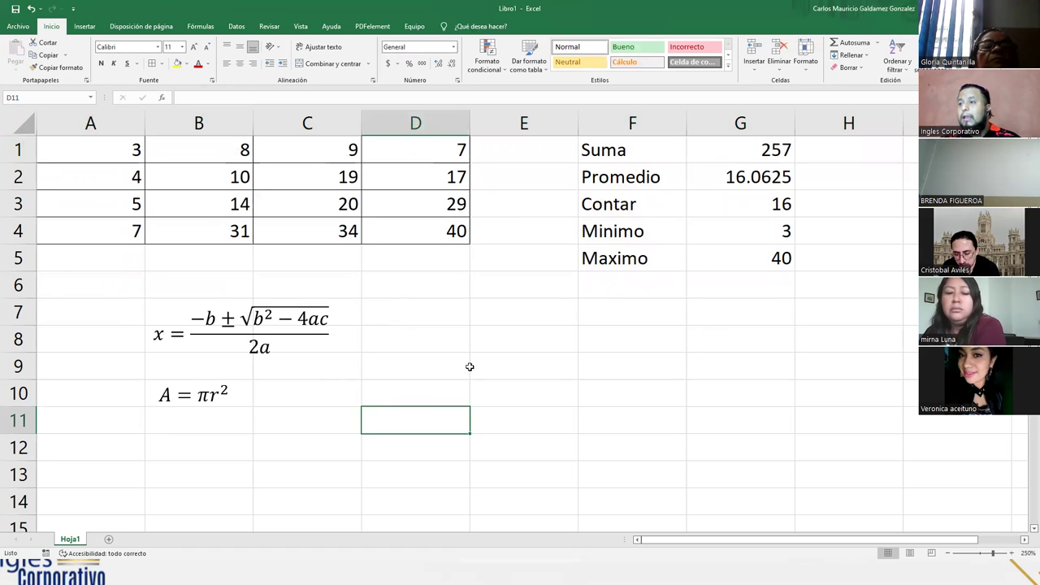
Step: Point out the quadratic formula and the circle area equation below the number table
click(178, 398)
click(204, 320)
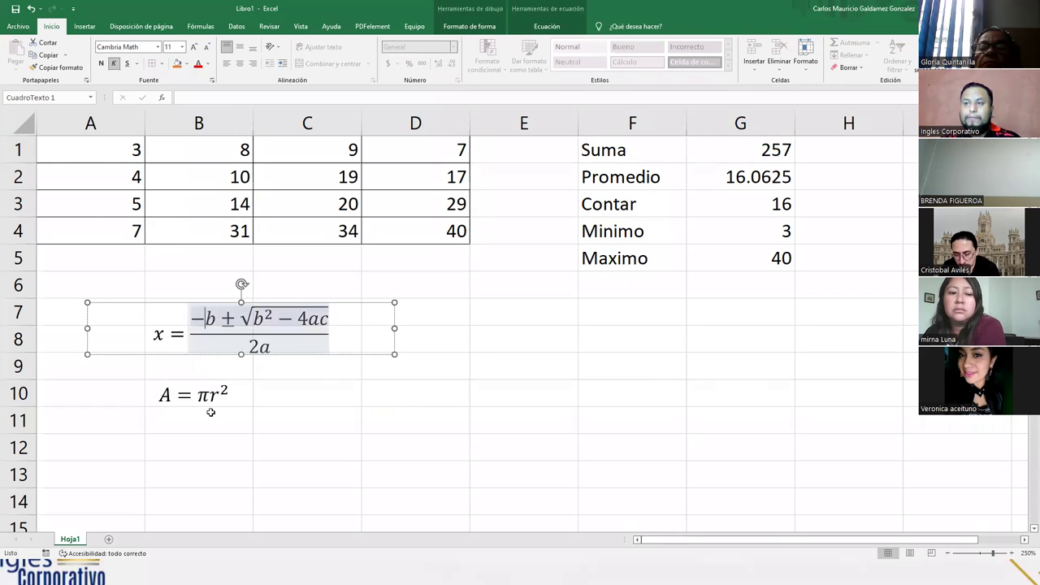
click(198, 400)
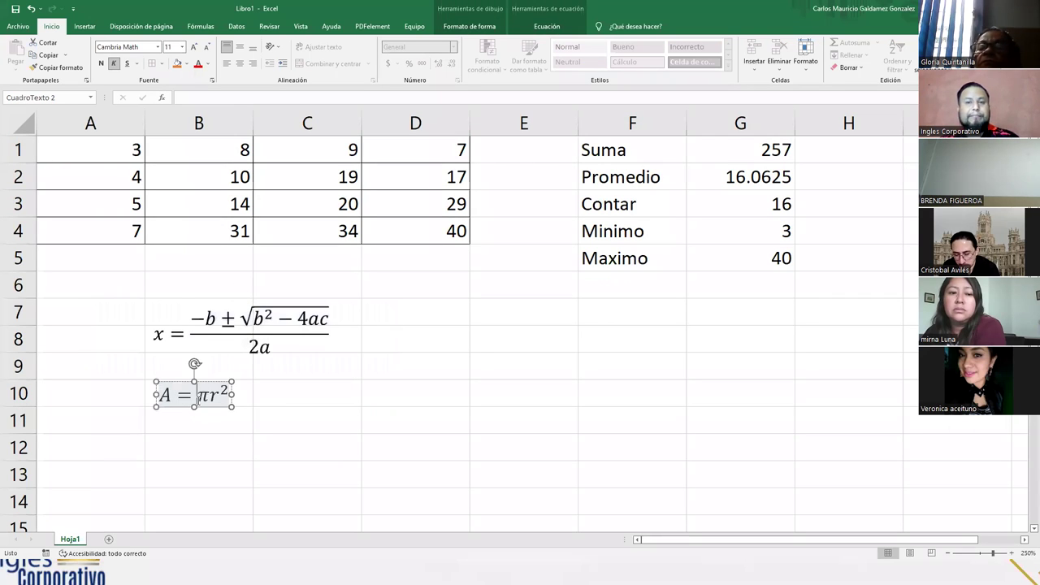
click(208, 342)
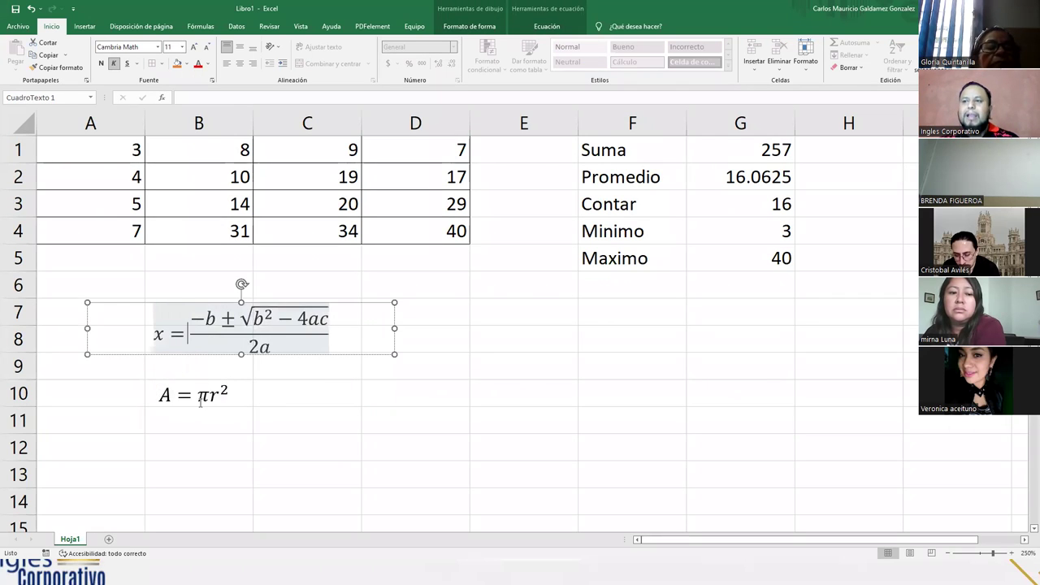
click(201, 395)
click(207, 320)
click(209, 400)
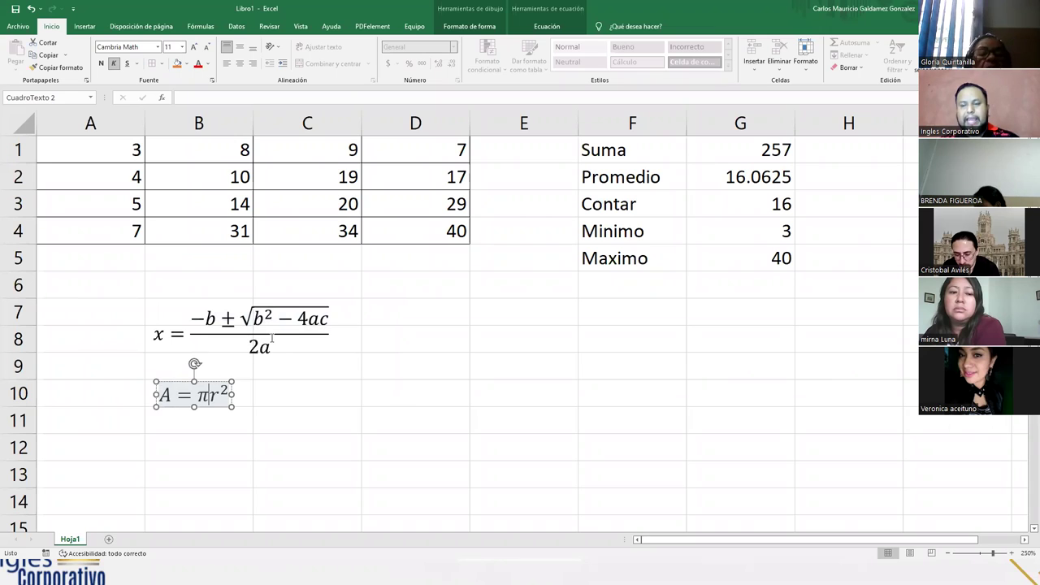
click(513, 340)
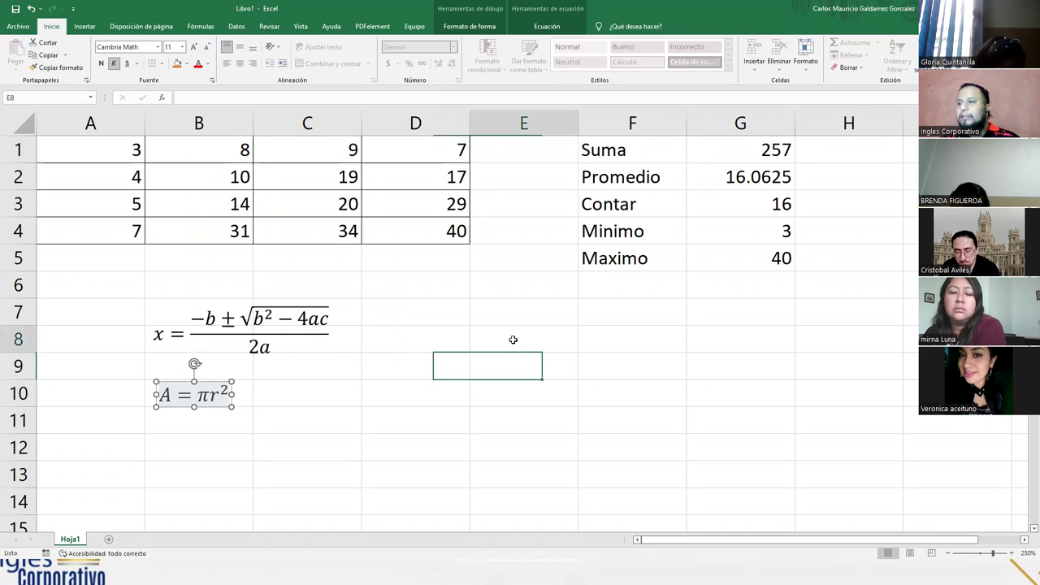
Step: Narrow the quadratic formula's text box so that it ends in column C
click(235, 346)
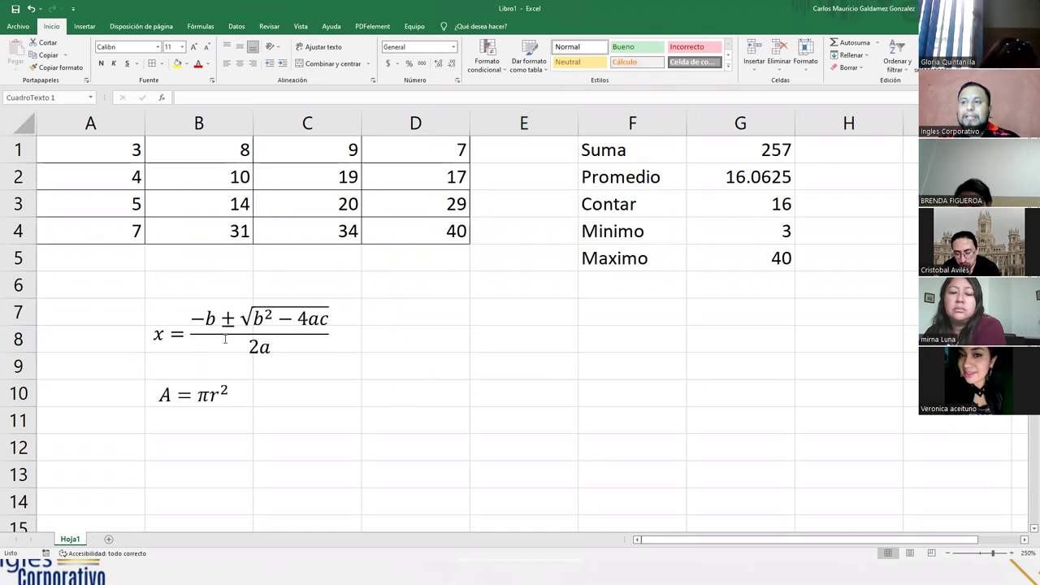
drag(392, 327, 291, 328)
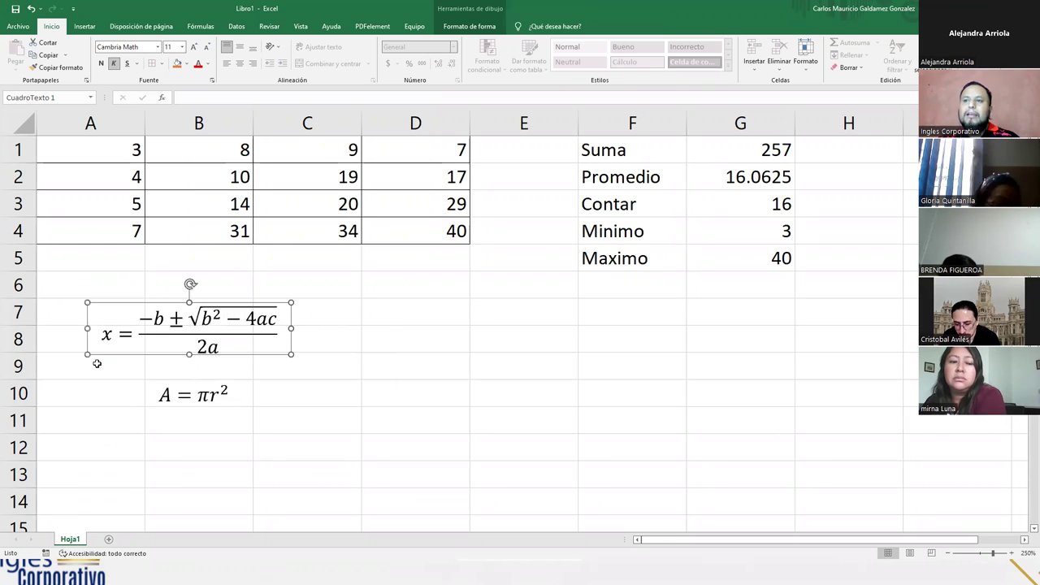
click(98, 339)
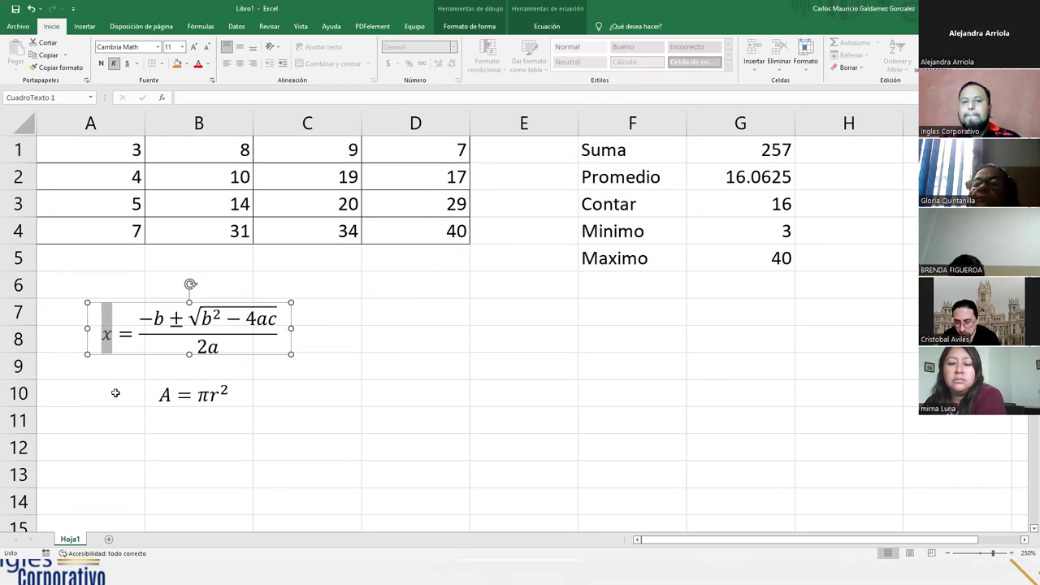
click(314, 330)
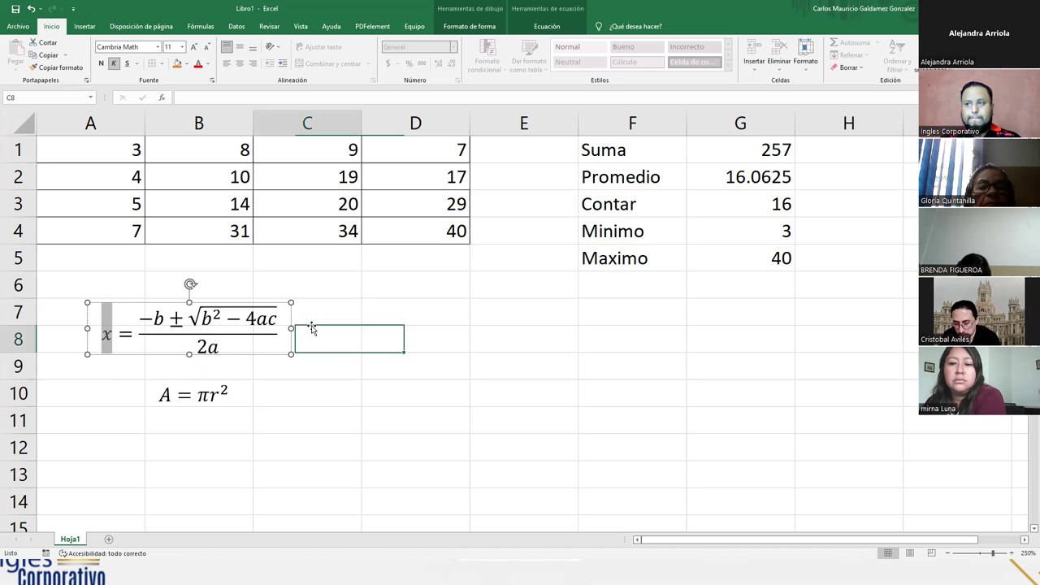
click(367, 329)
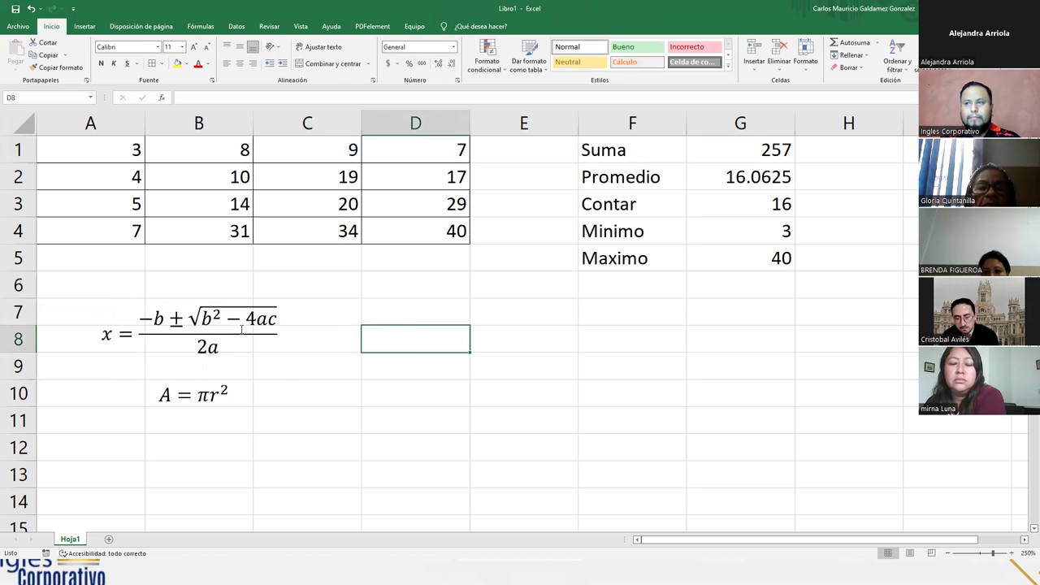
Step: Review the built-in equations, such as Área del círculo and Fórmula cuadrática, in the equation gallery
click(284, 333)
click(85, 26)
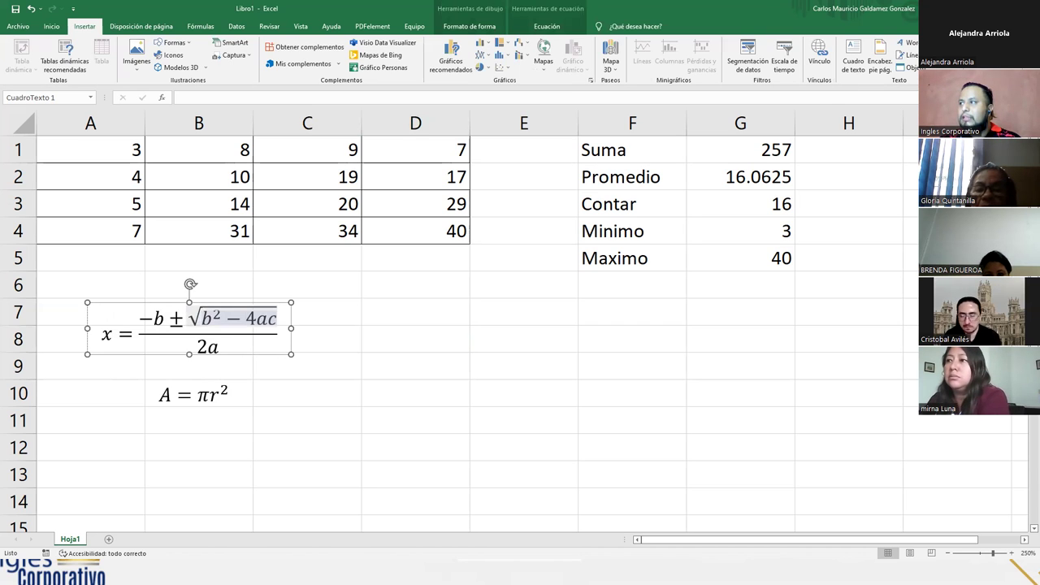
click(965, 69)
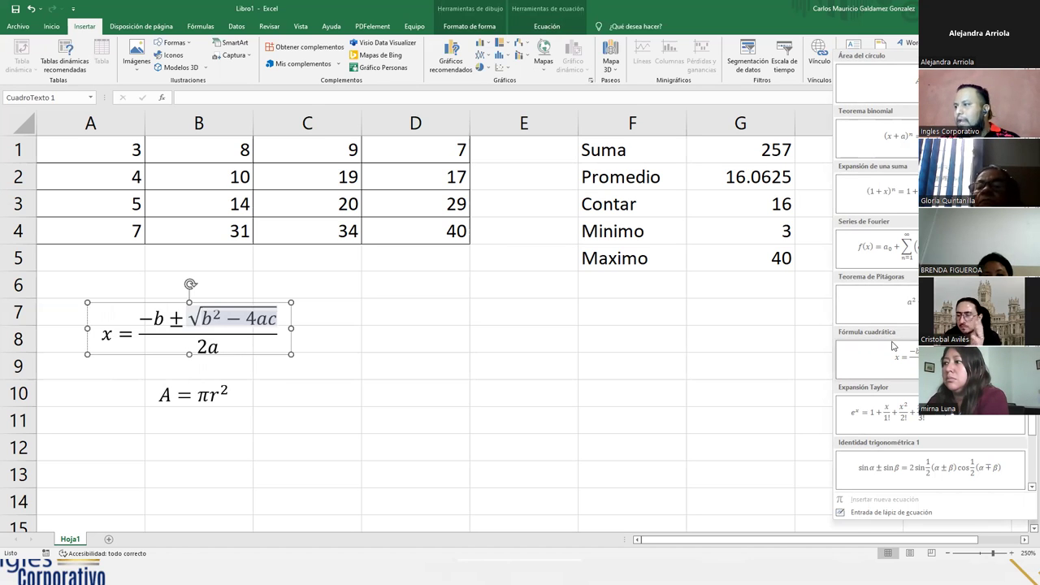
click(348, 355)
click(350, 355)
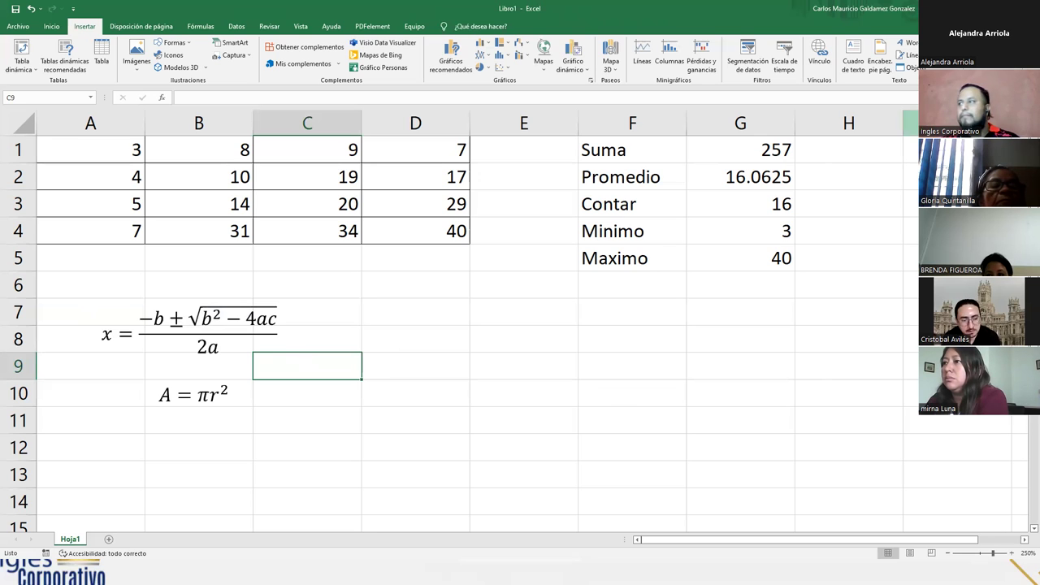
key(alt+equal)
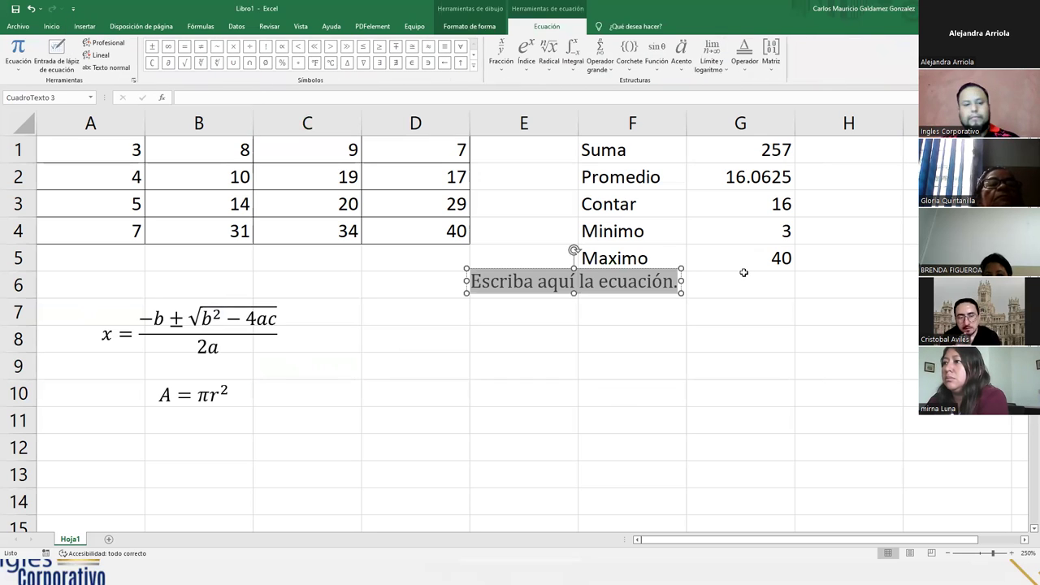
key(Escape)
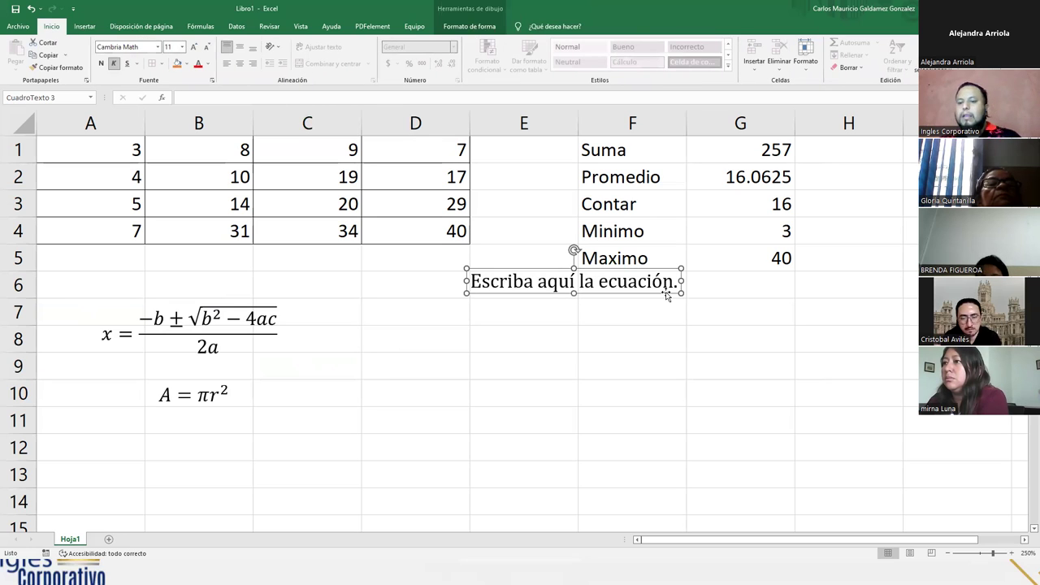
key(Delete)
click(425, 316)
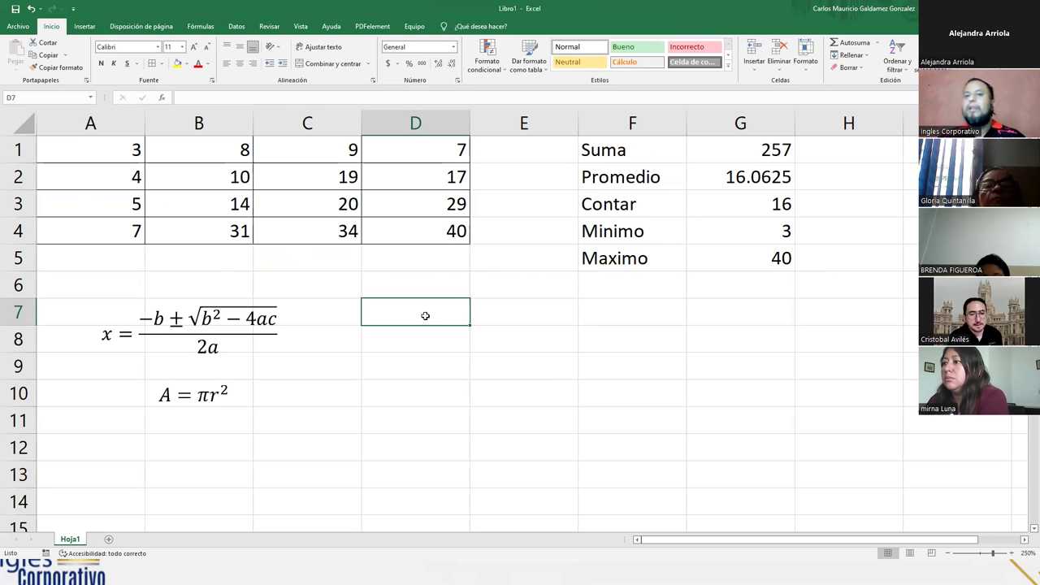
Step: Point out the quadratic formula as an equation and the function results in G1:G5
click(209, 321)
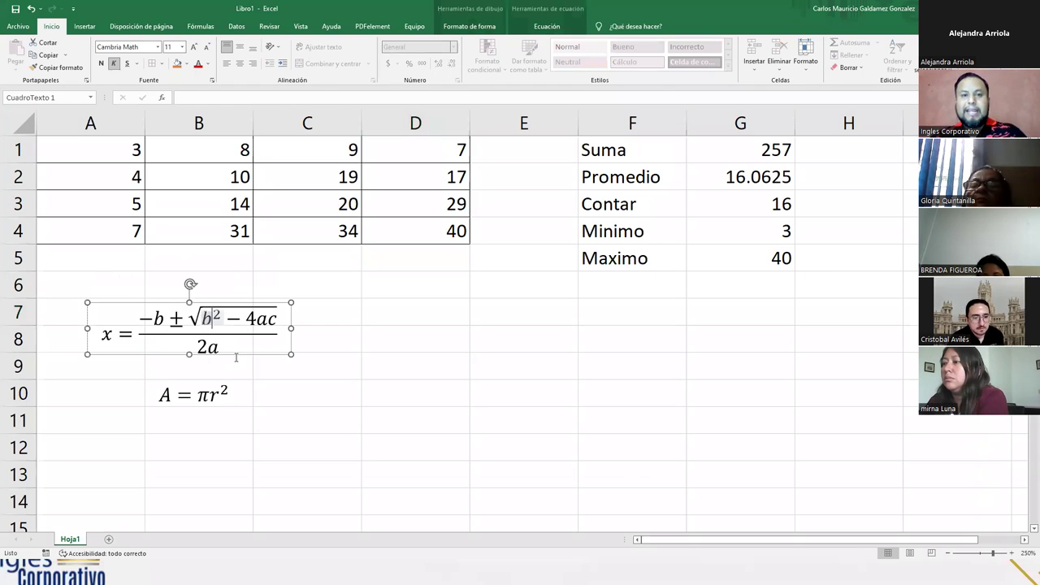
click(274, 356)
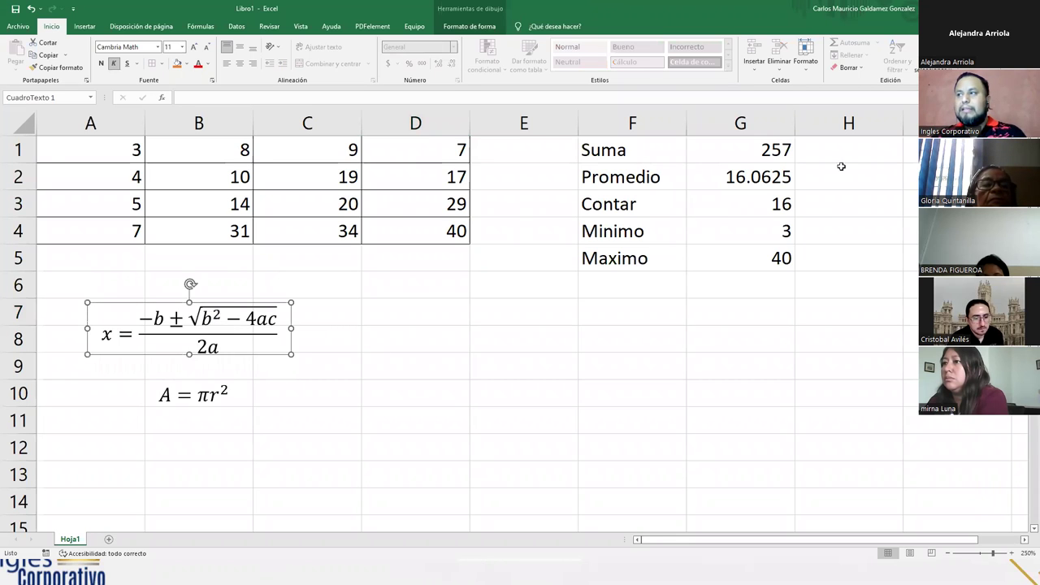
drag(650, 162, 743, 145)
click(741, 259)
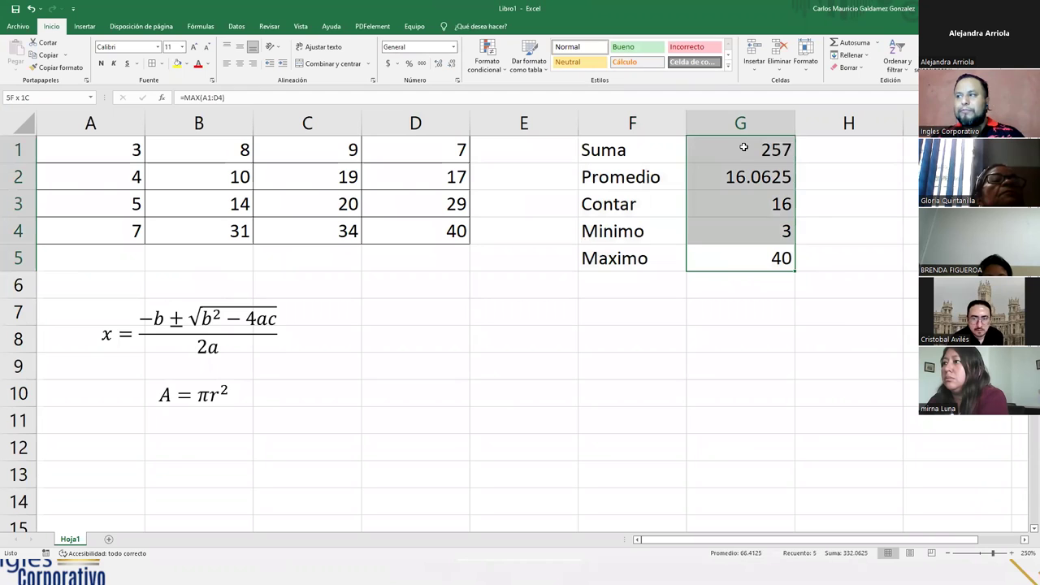
click(241, 337)
Step: Enter the label FUNCIONES in H1 and merge and center it across H1:H5, beside the function results
drag(866, 151, 849, 250)
text(FUNCIONES)
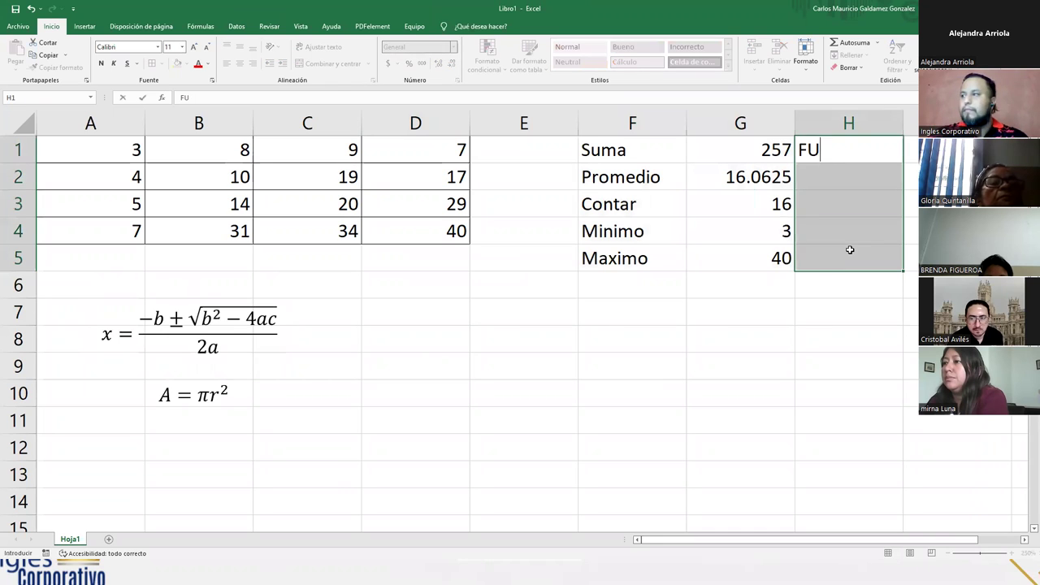
key(Return)
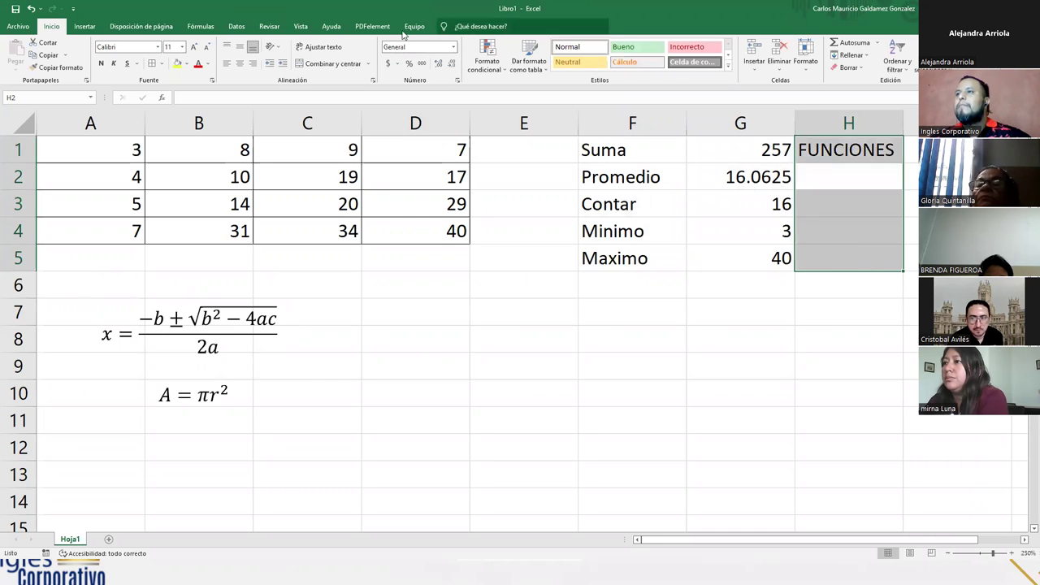
click(305, 65)
Step: Set the FUNCIONES label to vertical text orientation and wrap it within its merged cell
click(273, 48)
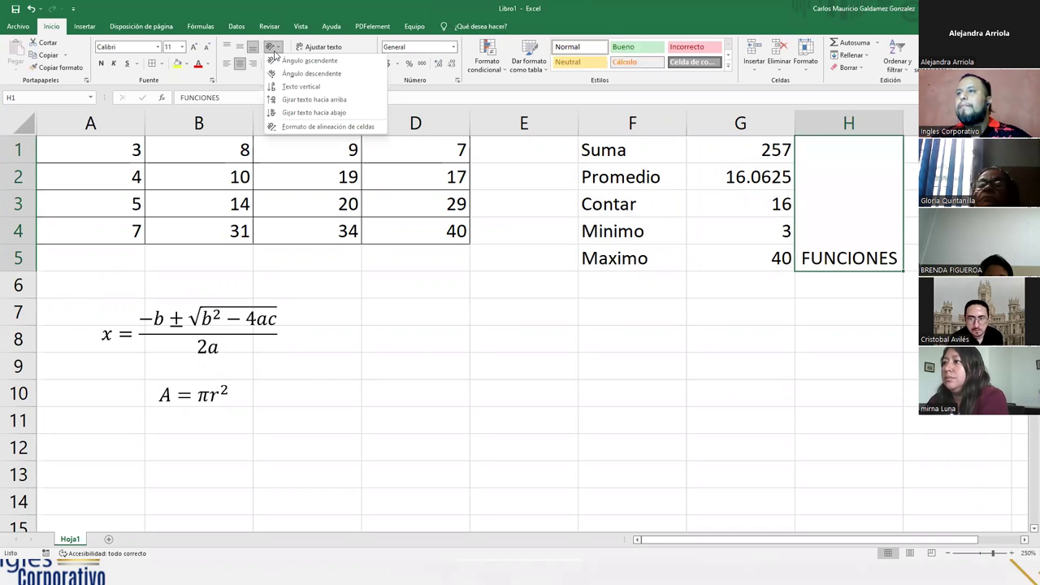
click(283, 87)
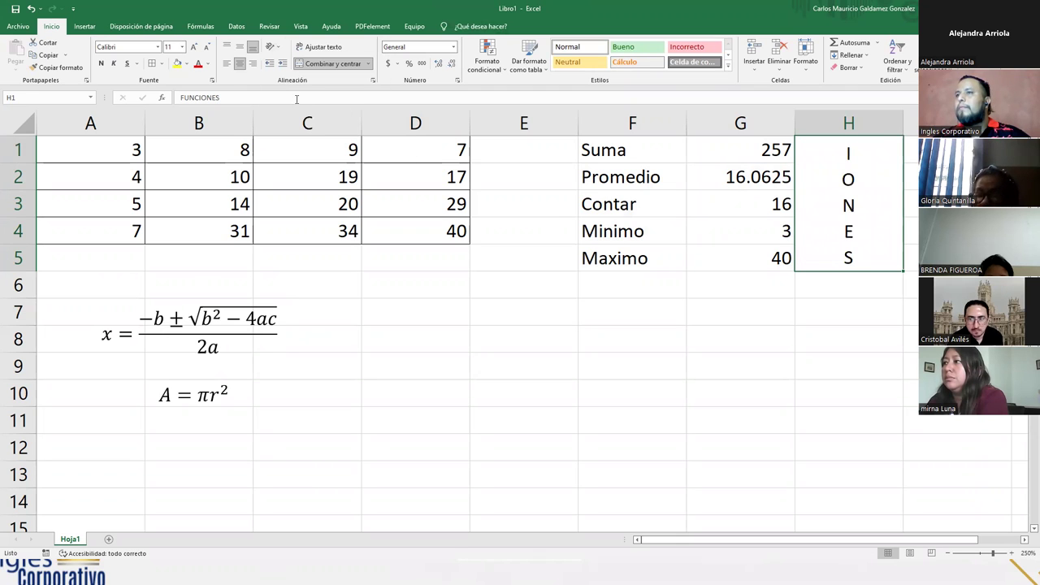
click(309, 49)
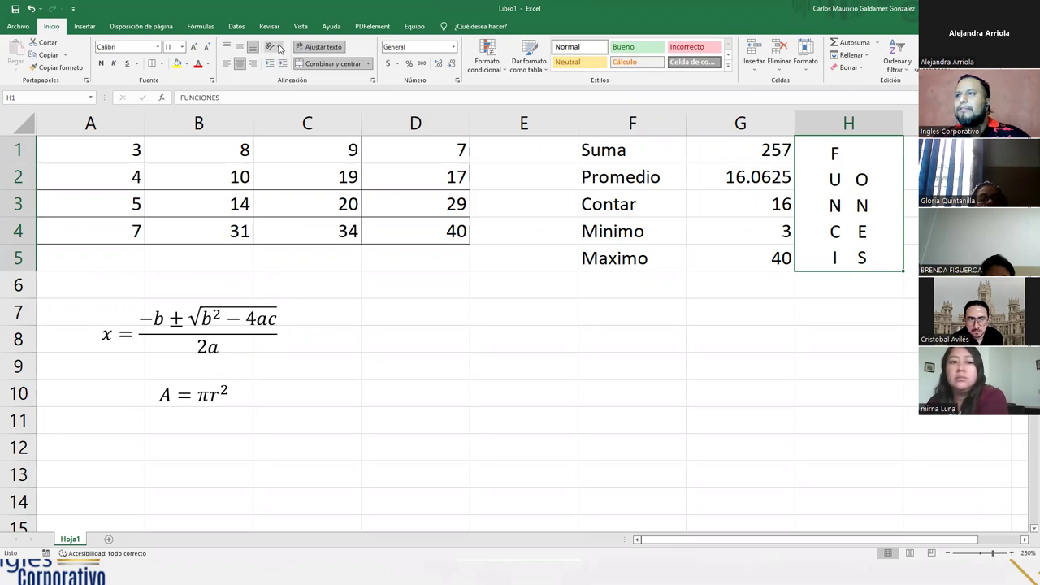
Step: Rotate the FUNCIONES text upwards and align it vertically to the middle of its merged cell
click(274, 47)
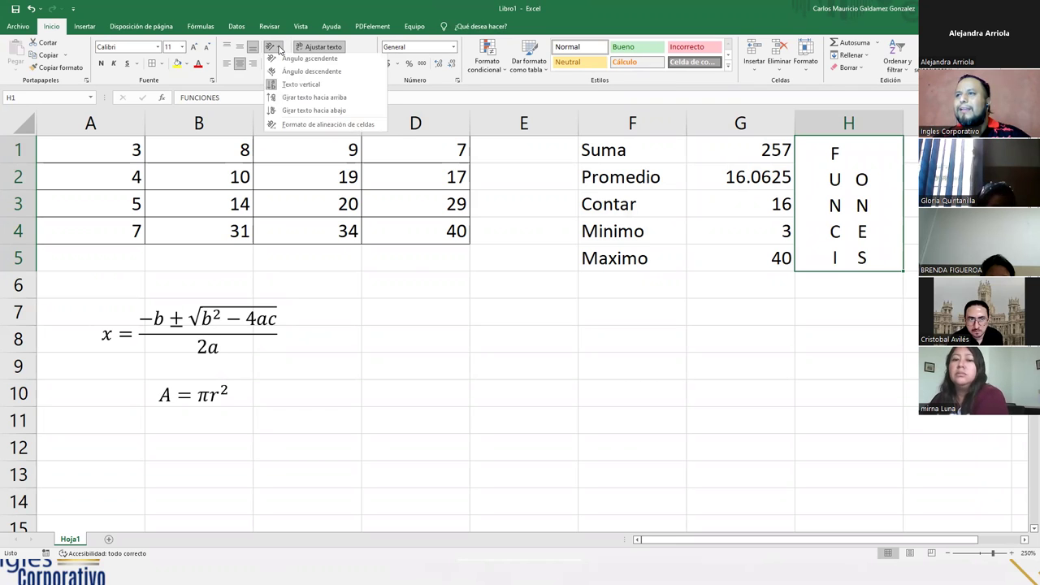
click(280, 99)
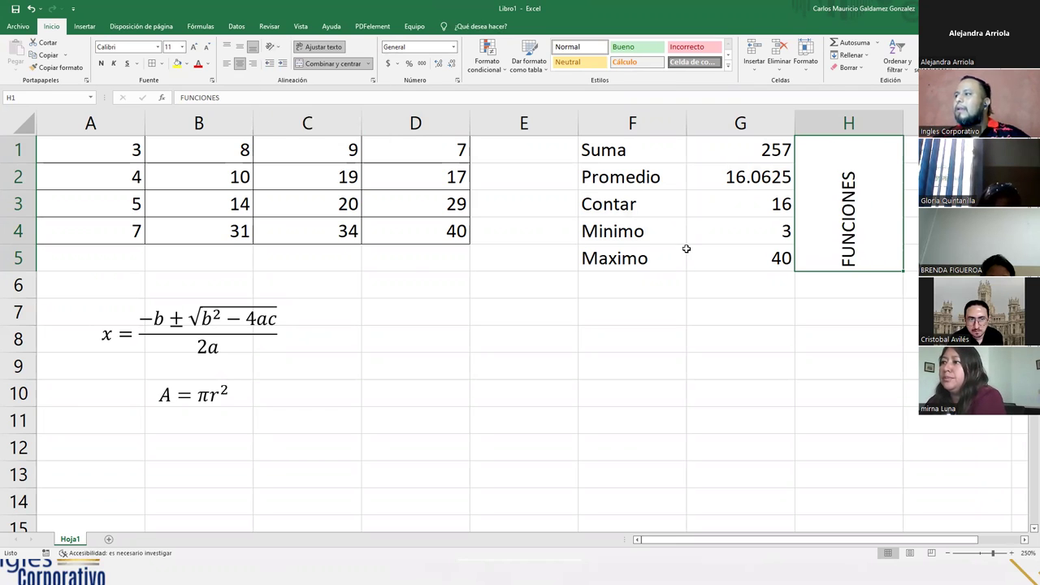
click(240, 46)
click(374, 253)
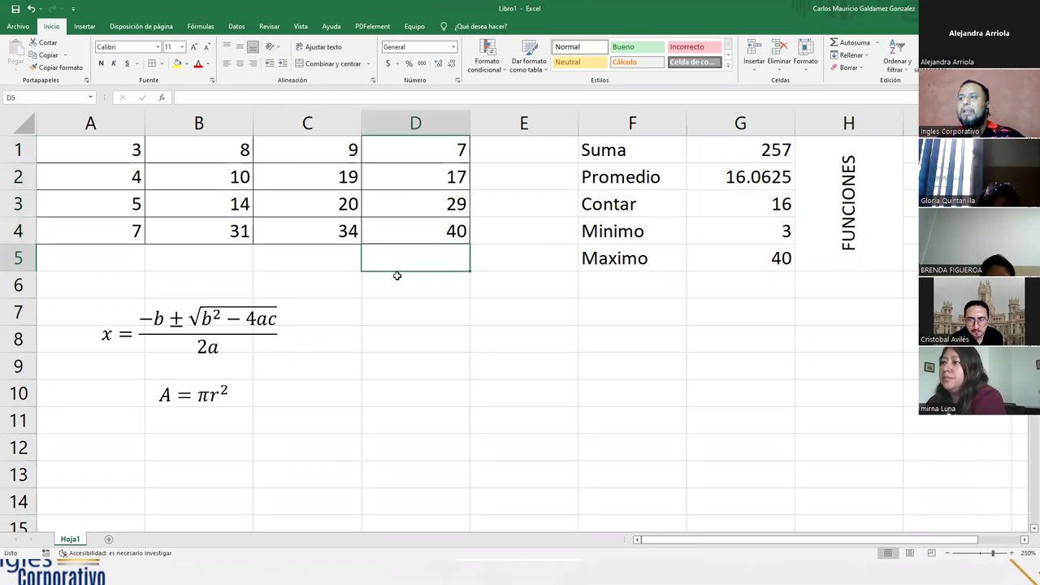
Step: Merge and center H7:H12 and enter the label FORMULAS in the merged cell
drag(849, 312, 854, 452)
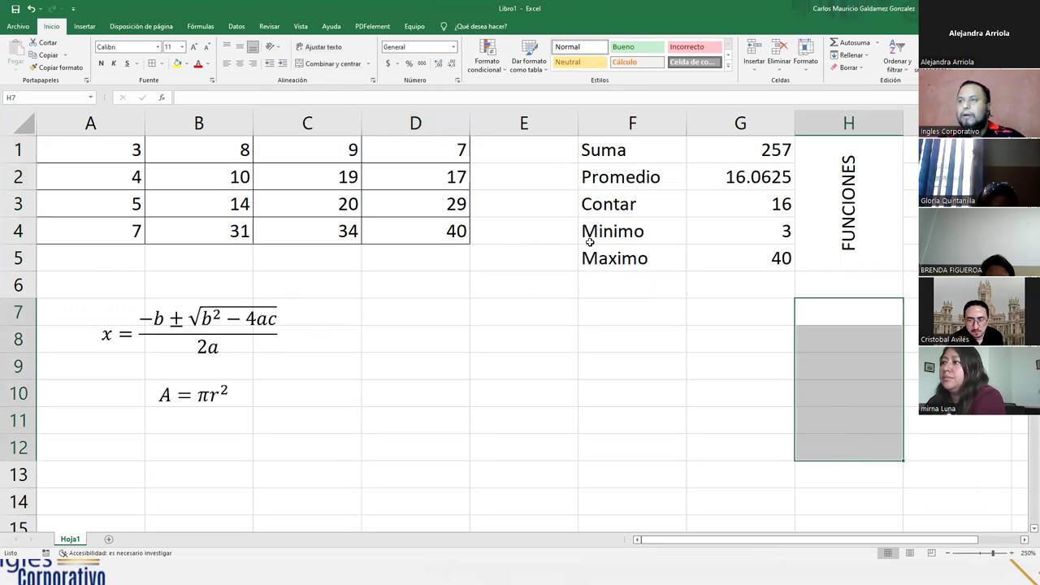
click(325, 66)
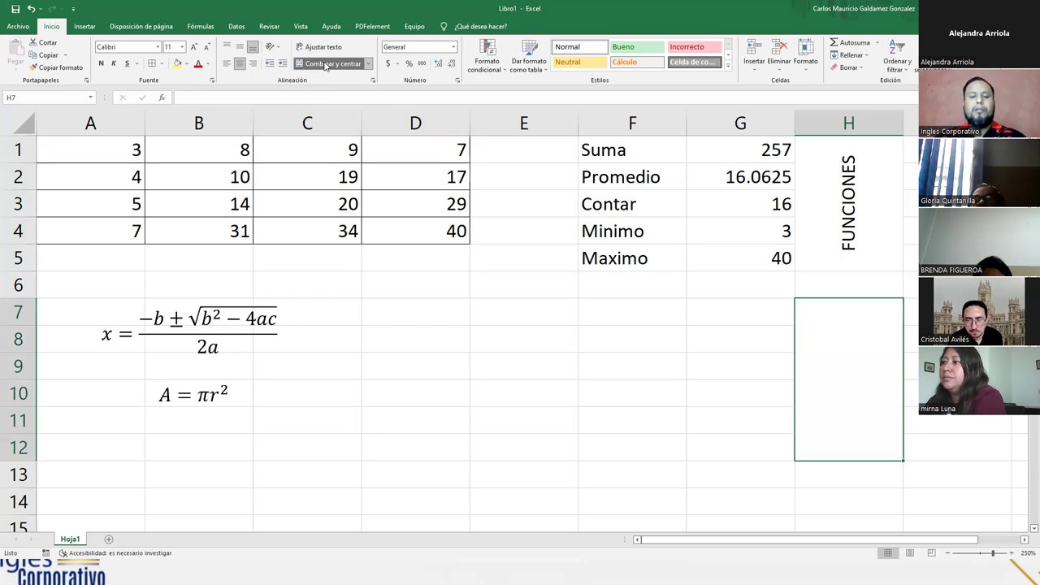
text(FORMULAS)
key(Return)
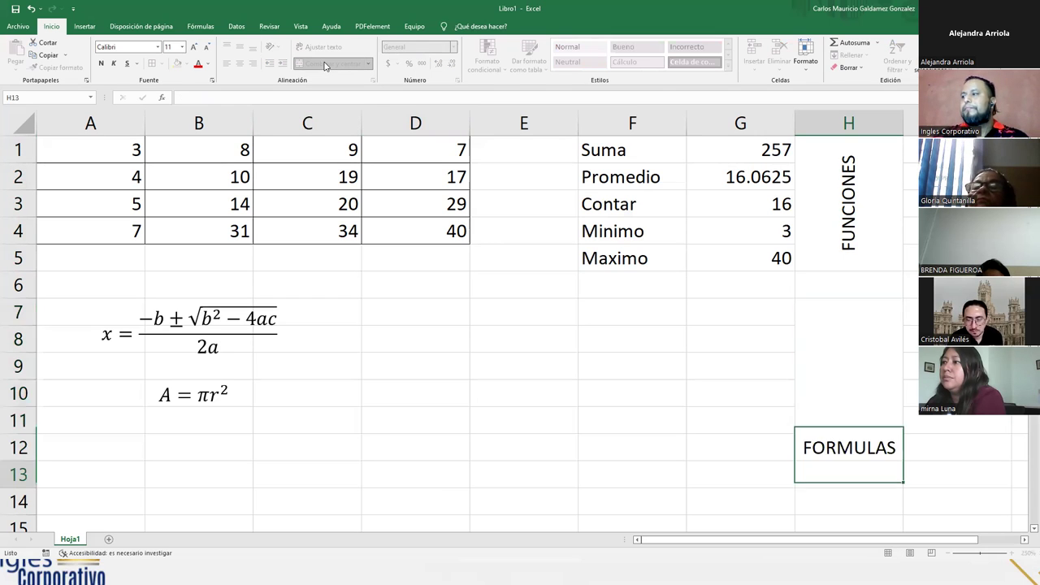
Step: Copy the FUNCIONES cell's formatting onto the merged FORMULAS label cell in column H
click(838, 370)
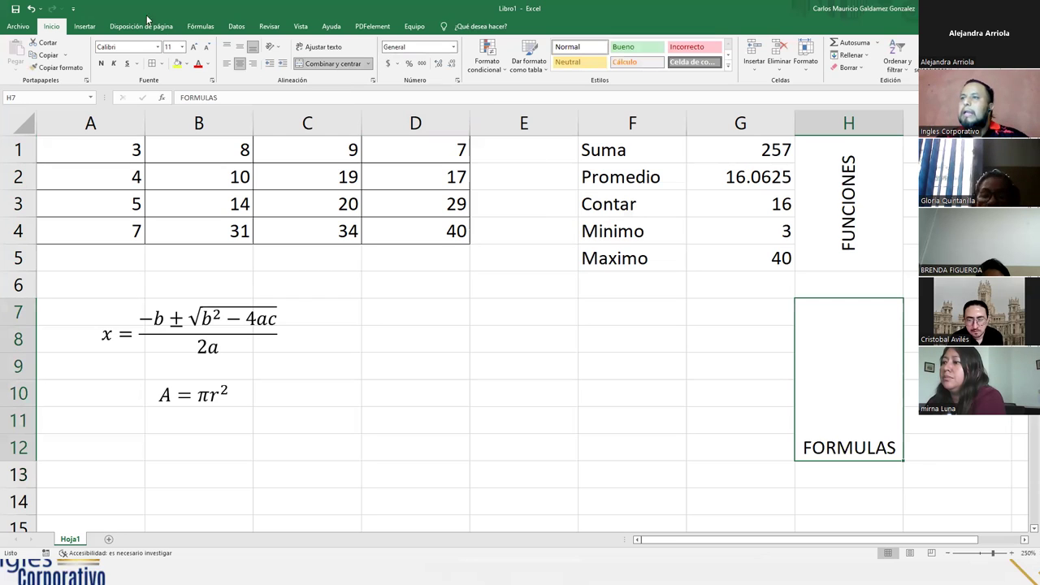
click(57, 68)
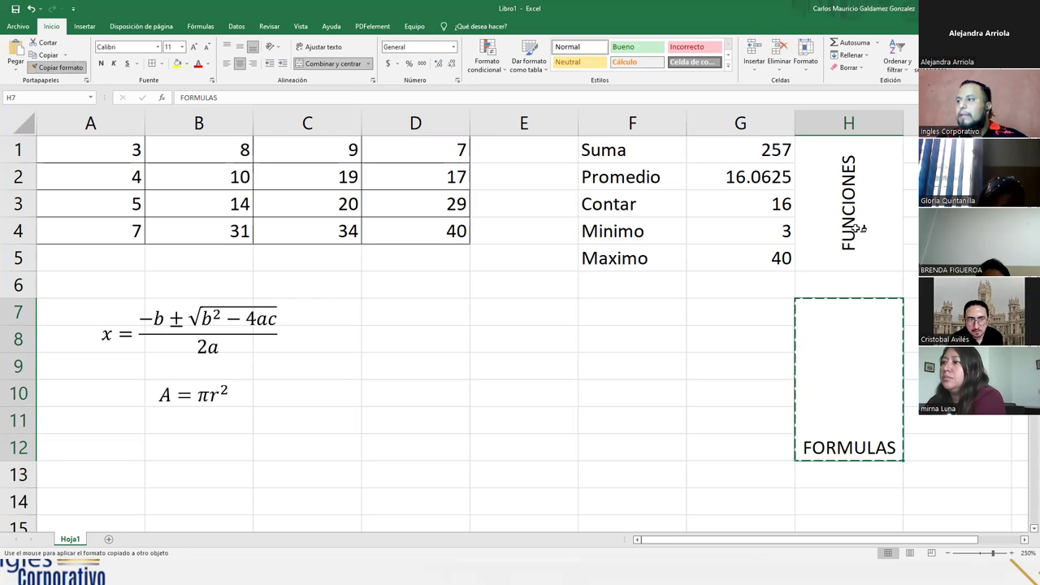
click(856, 228)
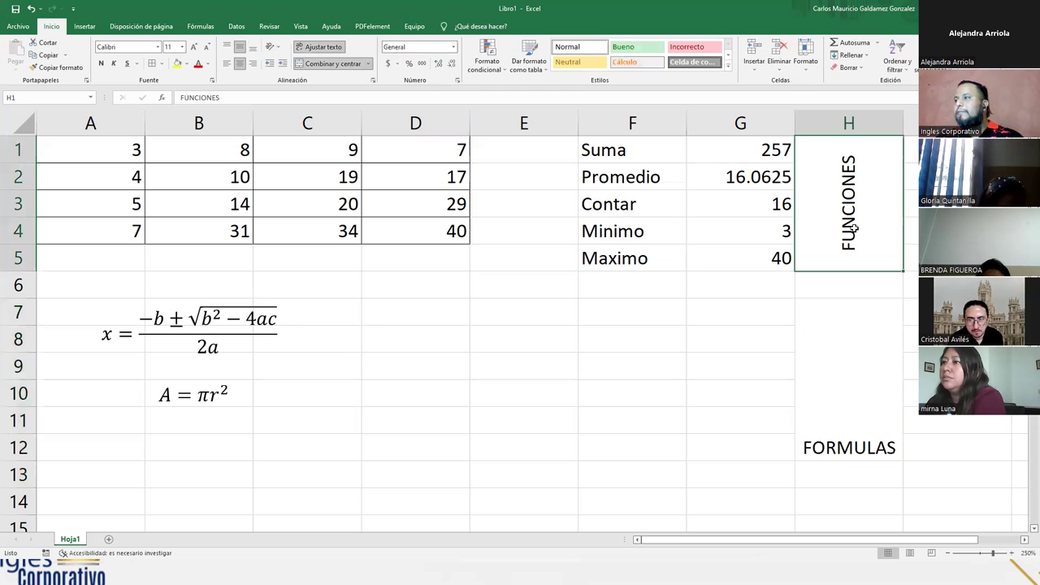
click(50, 70)
click(837, 414)
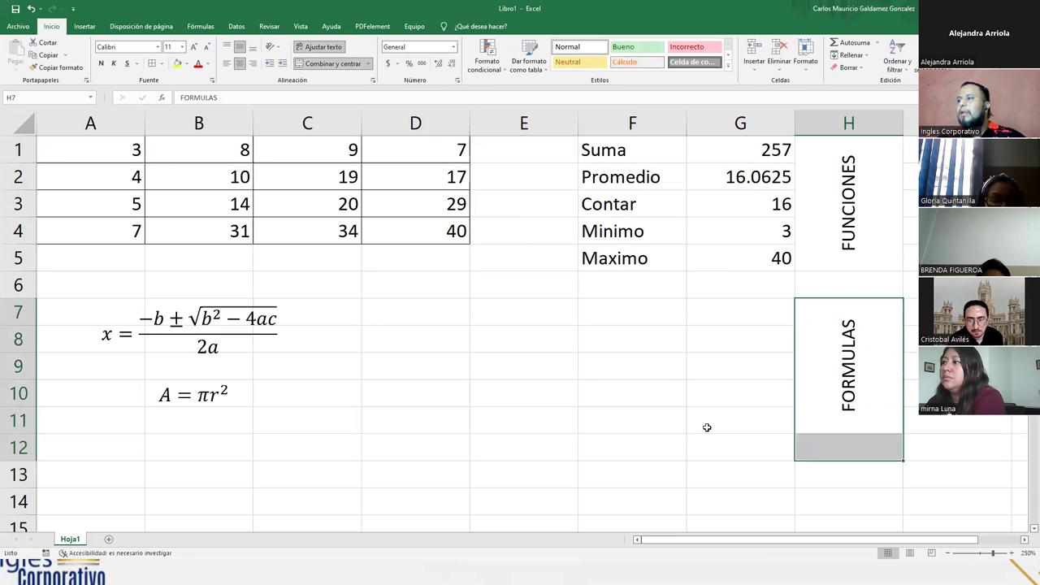
click(704, 400)
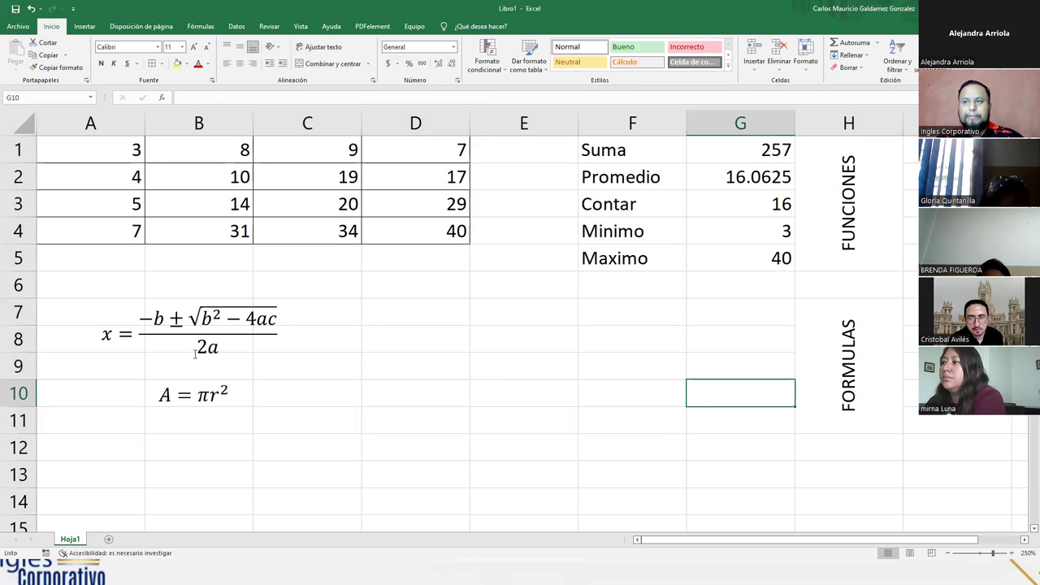
click(169, 339)
click(226, 356)
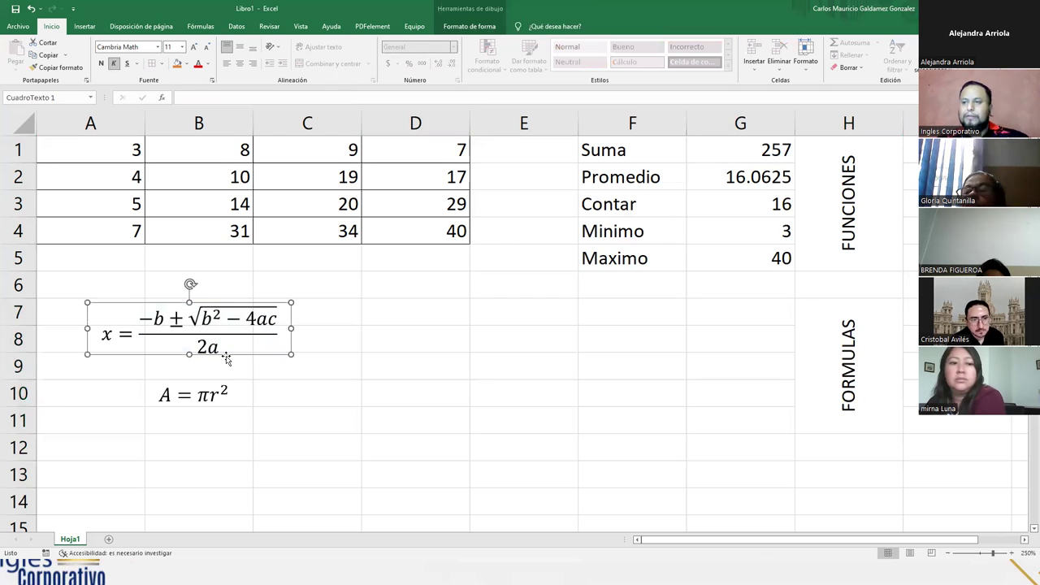
click(403, 310)
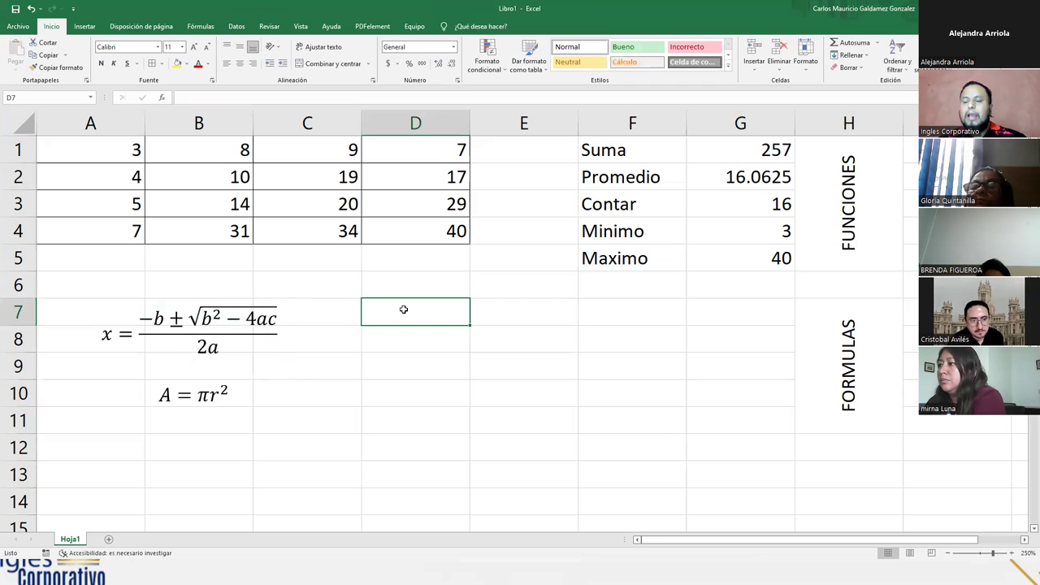
mouse_move(403, 309)
mouse_down()
mouse_move(403, 328)
mouse_move(390, 309)
mouse_move(388, 334)
mouse_up()
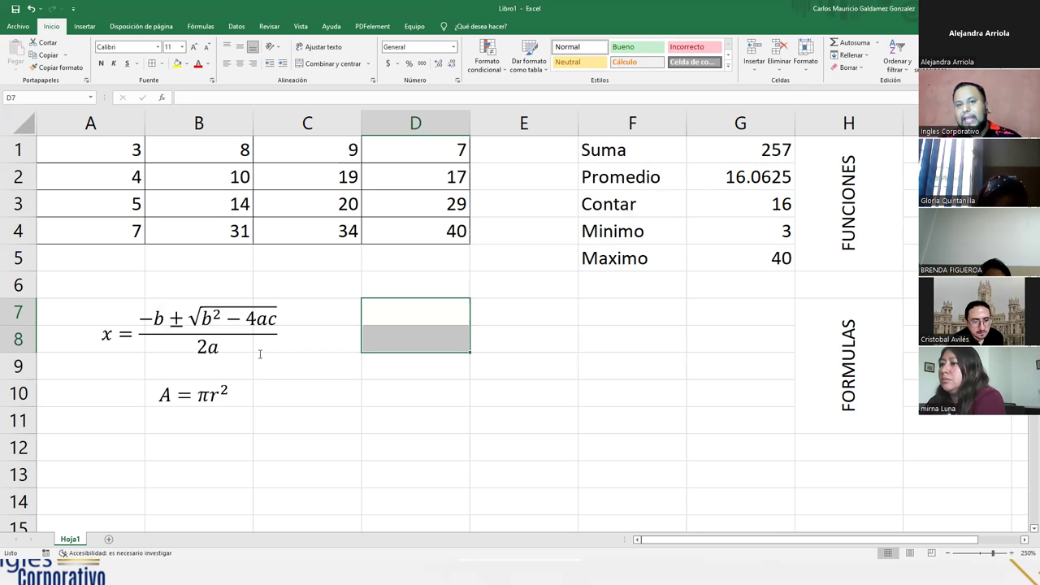
Step: Cut the quadratic and circle-area equations together and paste them into a new worksheet
click(160, 333)
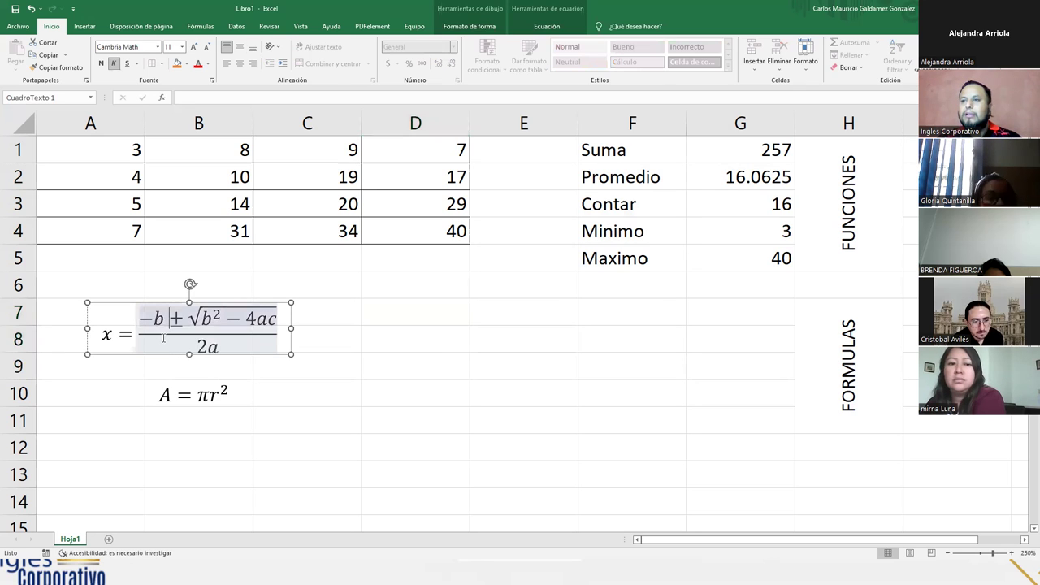
click(163, 355)
shift+click(185, 398)
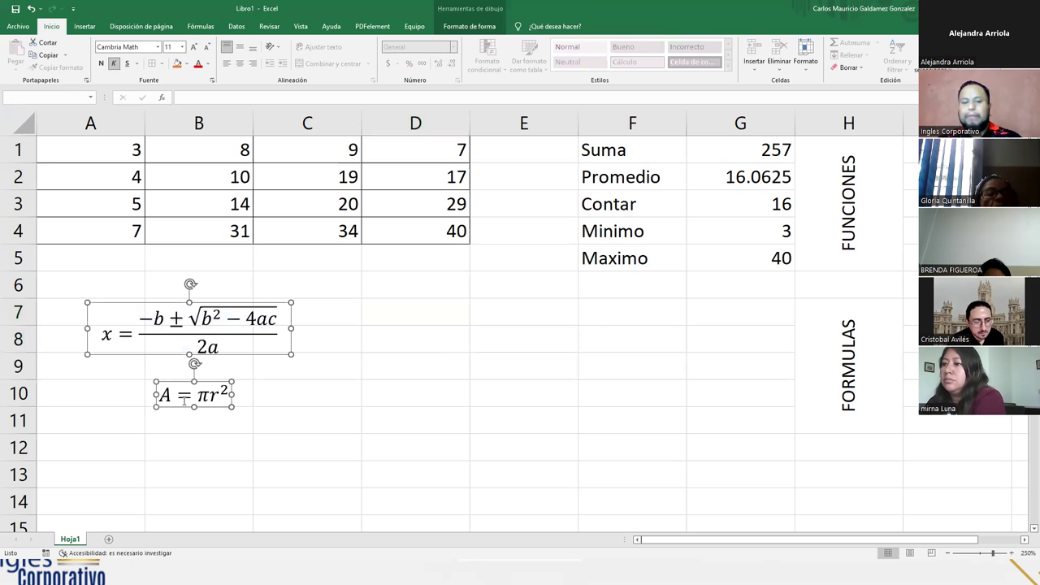
click(130, 539)
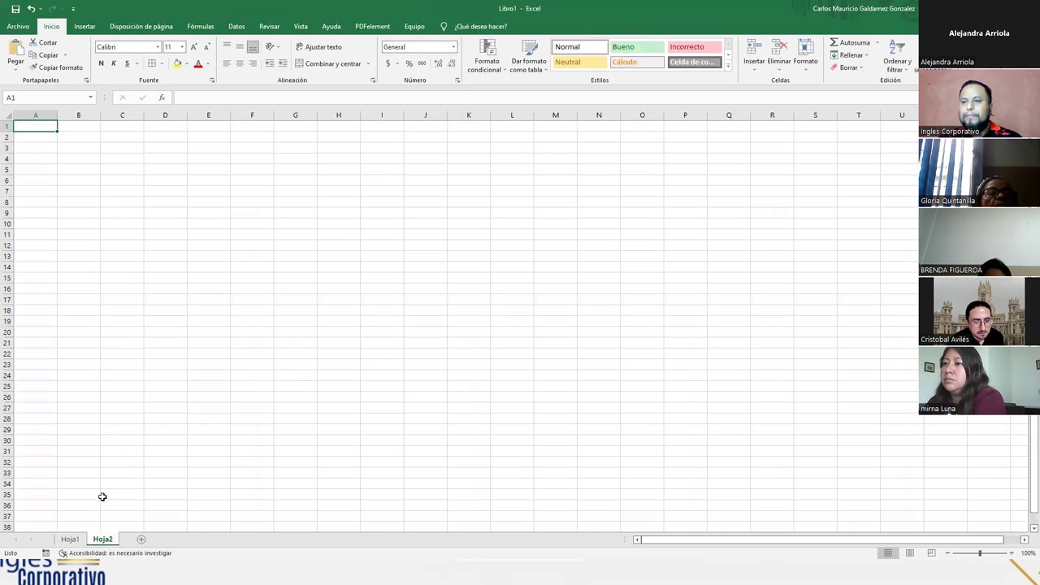
scroll(228, 318, up, 6)
key(ctrl+v)
scroll(230, 332, up, 6)
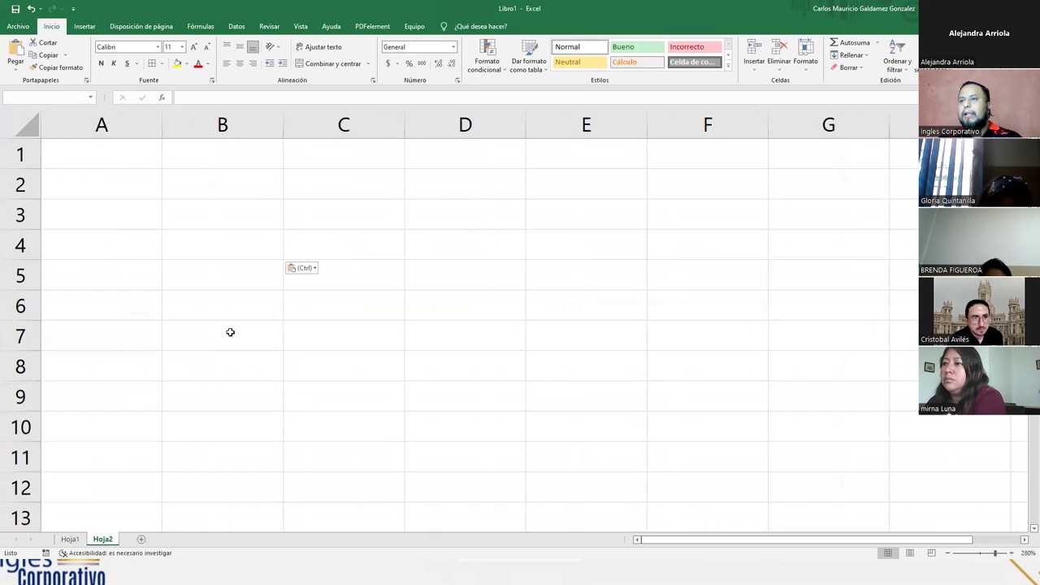
Step: Copy the merged FORMULAS label cell from Hoja1 and paste it at H1 of Hoja2
click(70, 540)
click(861, 374)
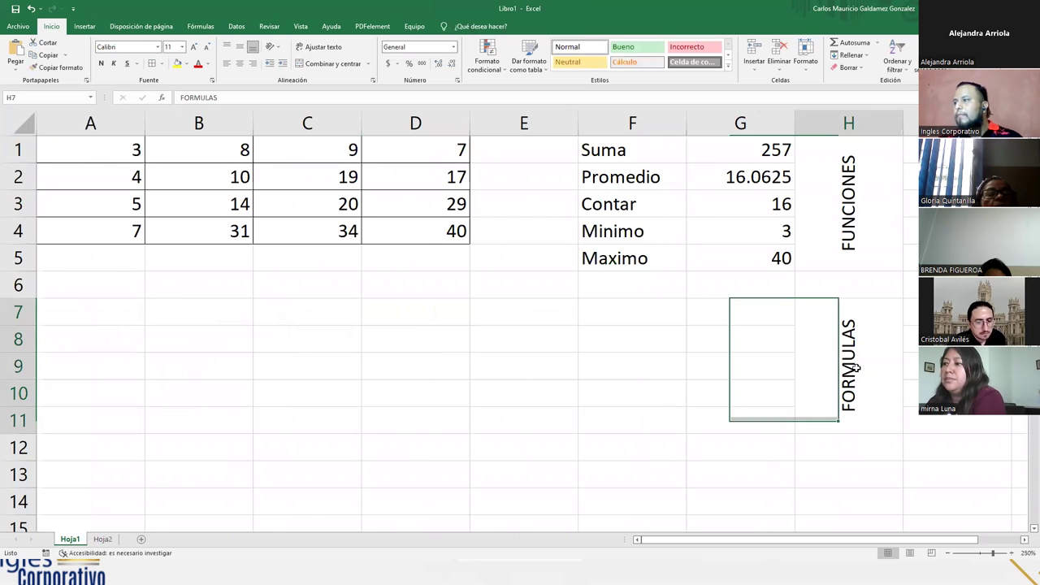
key(ctrl+c)
click(103, 539)
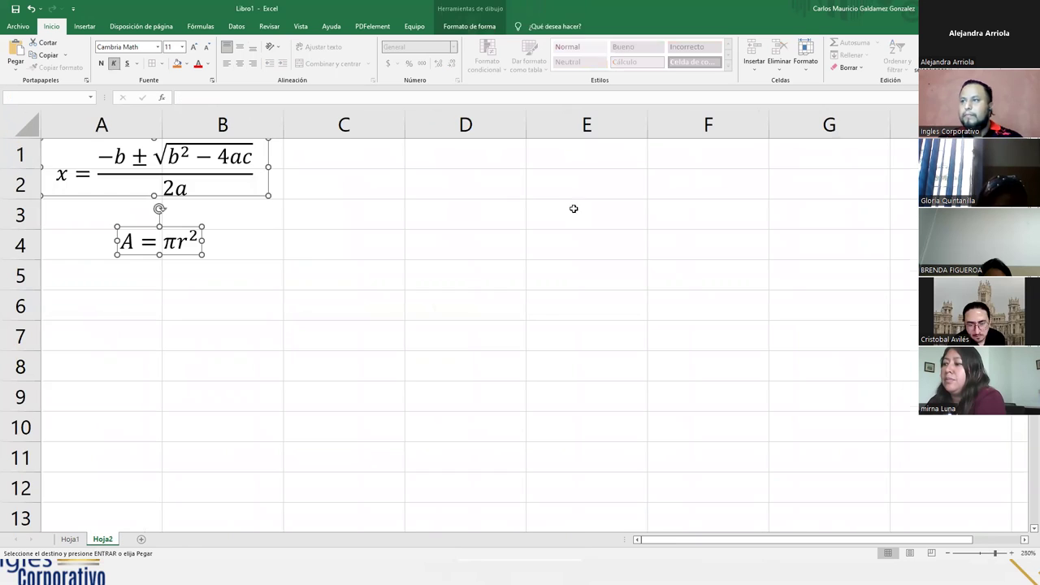
click(895, 158)
key(Return)
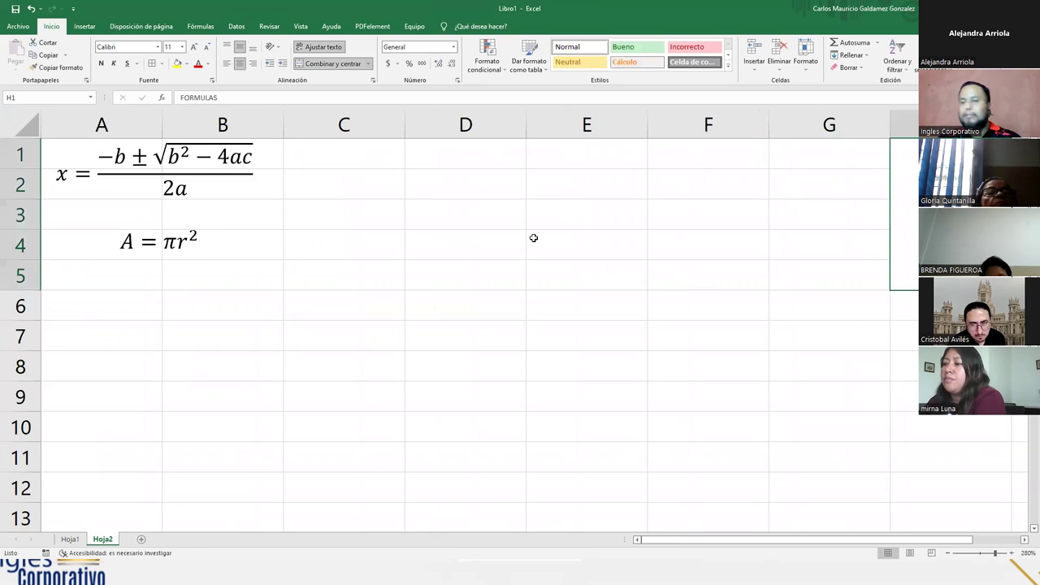
Step: Move the circle-area equation to column H around rows 6–7 and shift the quadratic equation slightly down at the top of the sheet
click(138, 252)
drag(150, 255, 939, 318)
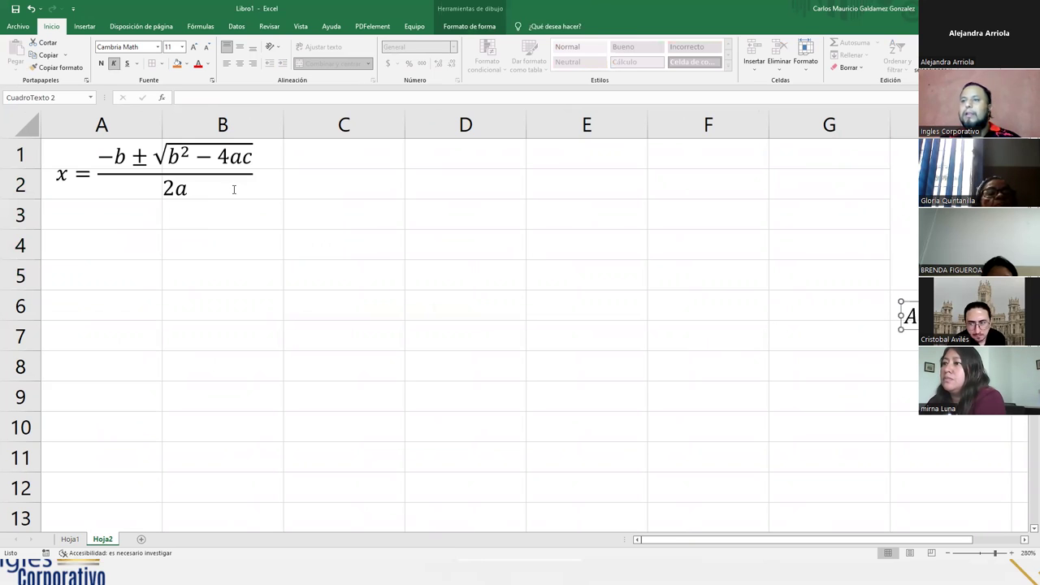
click(202, 173)
click(232, 200)
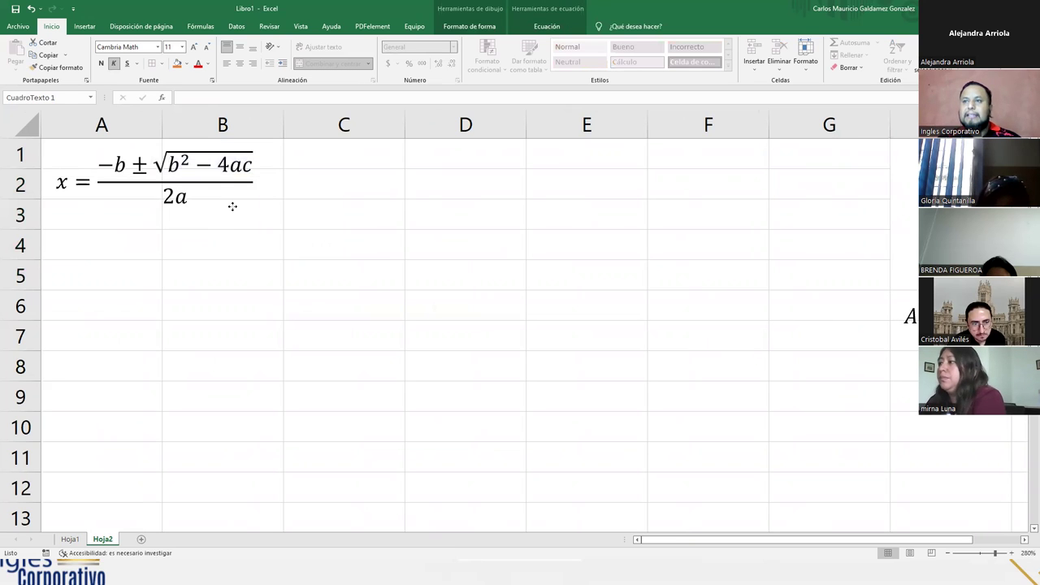
Step: Enter the heading Datos in D2 beside the quadratic equation
click(454, 186)
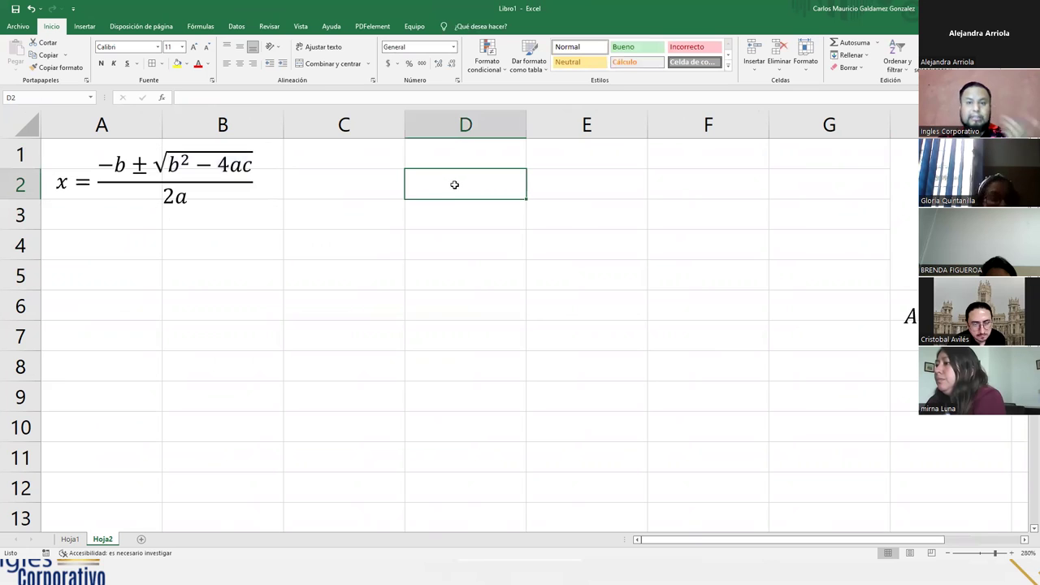
text(s)
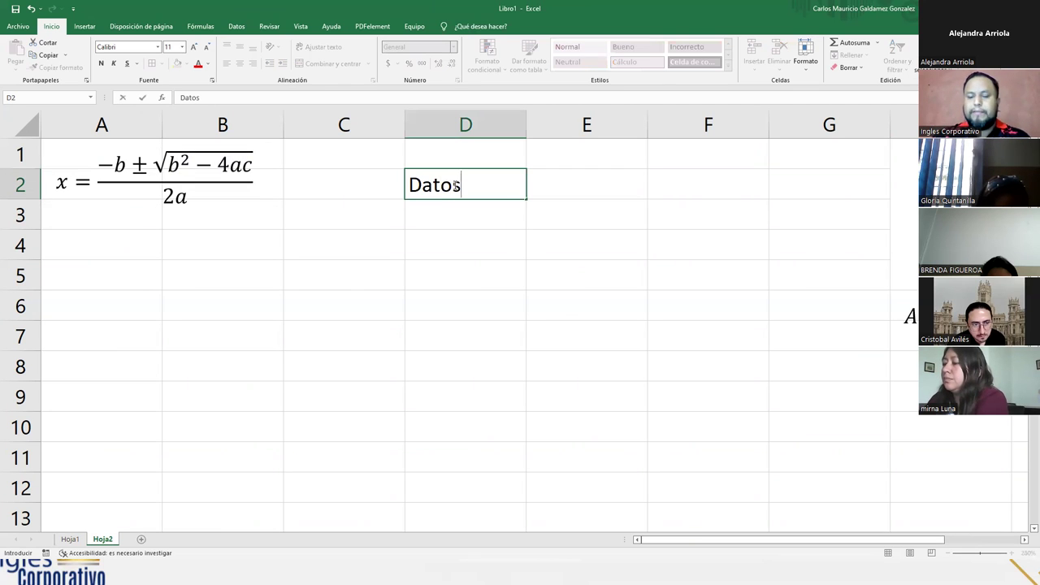
key(Return)
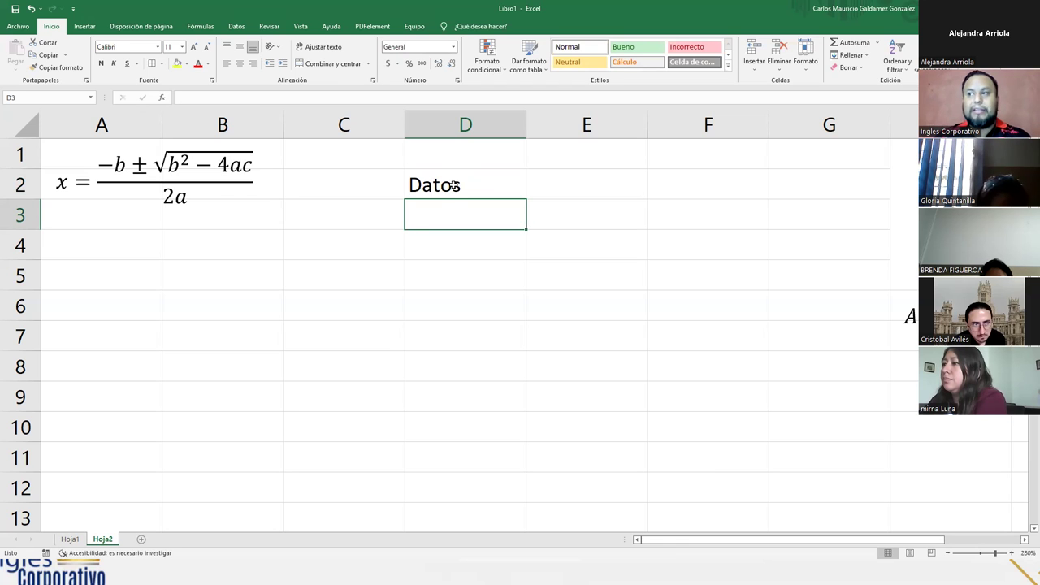
Step: Enter the labels "Valor de a:", "Valor de b:" and "Valor de c:" in cells D3 to D5 under Datos
text(a)
key(BackSpace)
text(Valor de A)
key(BackSpace)
text(a:)
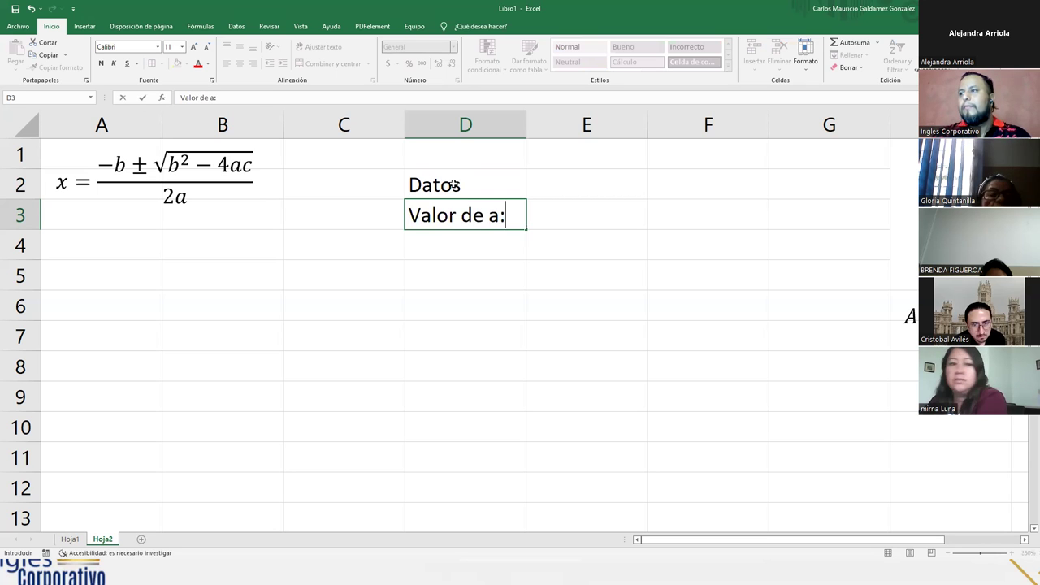
key(Return)
text(Valor )
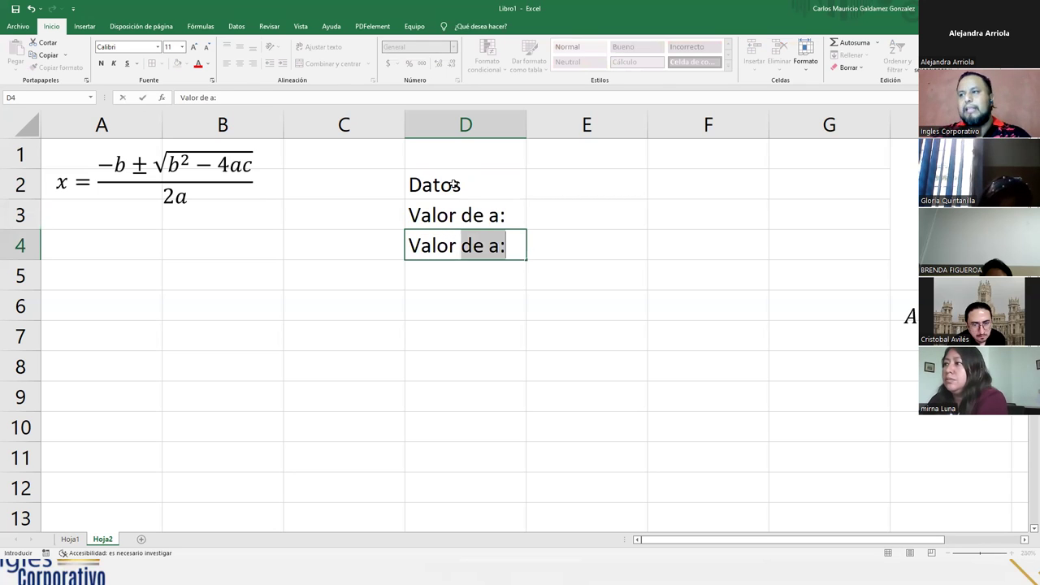
text(de b:)
key(Return)
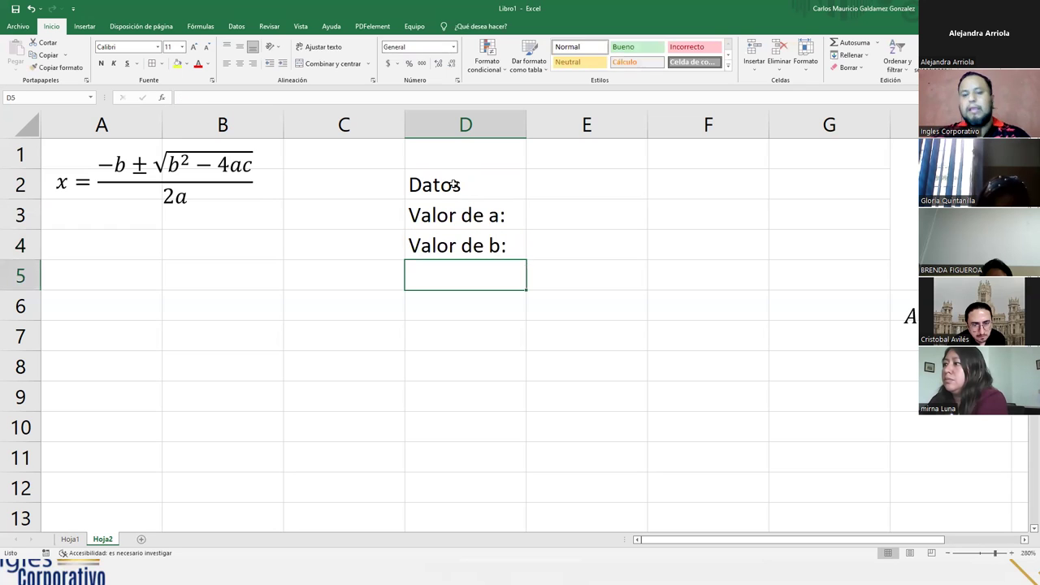
text(Valor de )
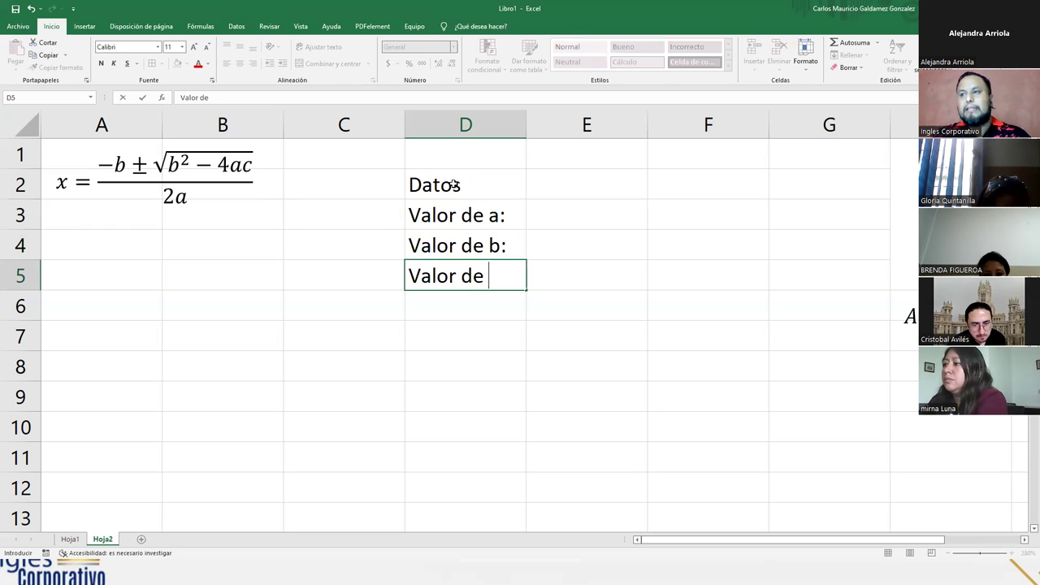
text(c:)
key(Return)
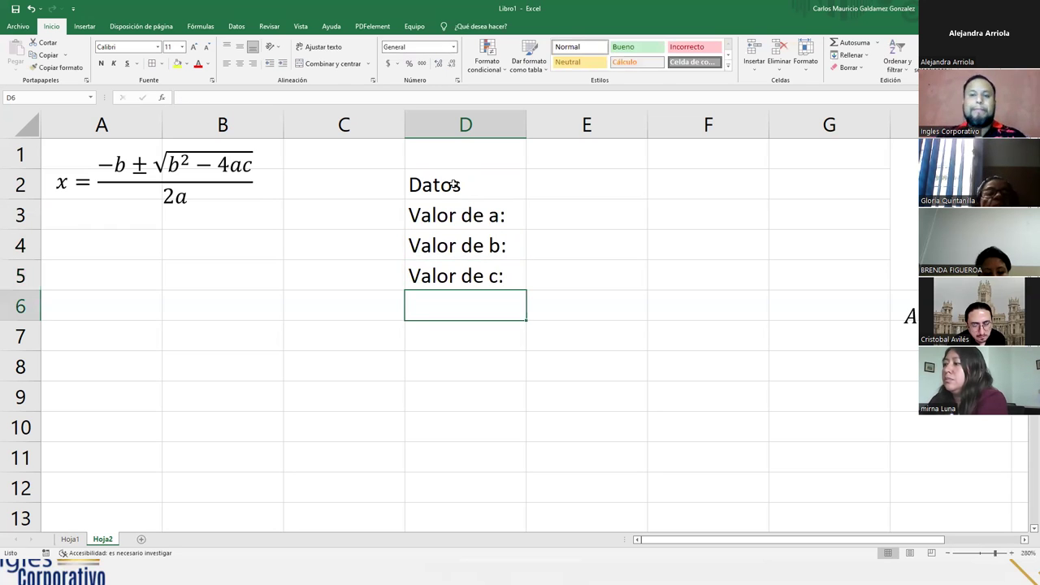
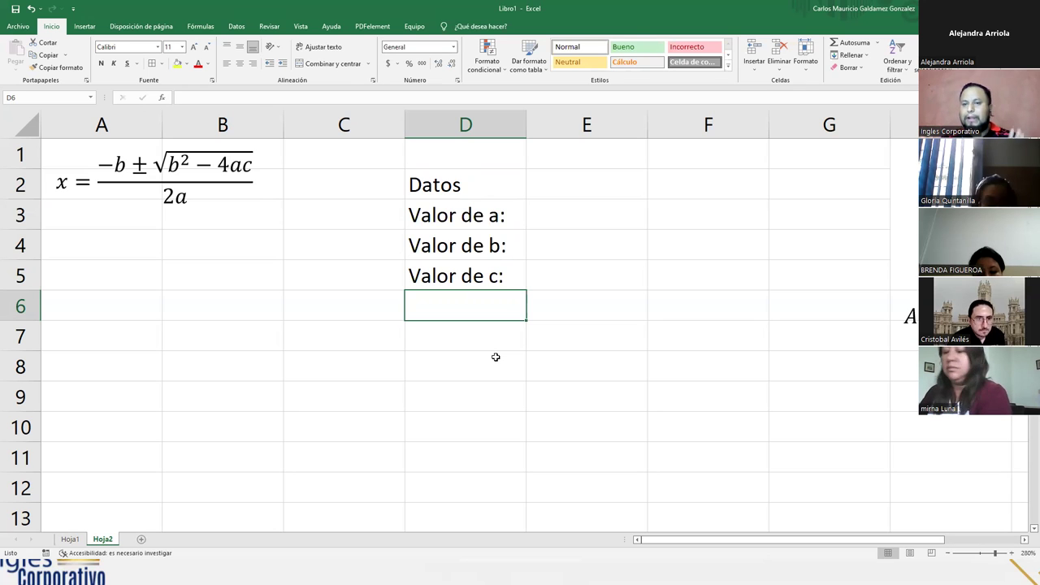
Step: Narrow column E to roughly a third of its width for the coefficient values beside the labels
drag(581, 216, 555, 276)
drag(650, 123, 568, 130)
click(551, 278)
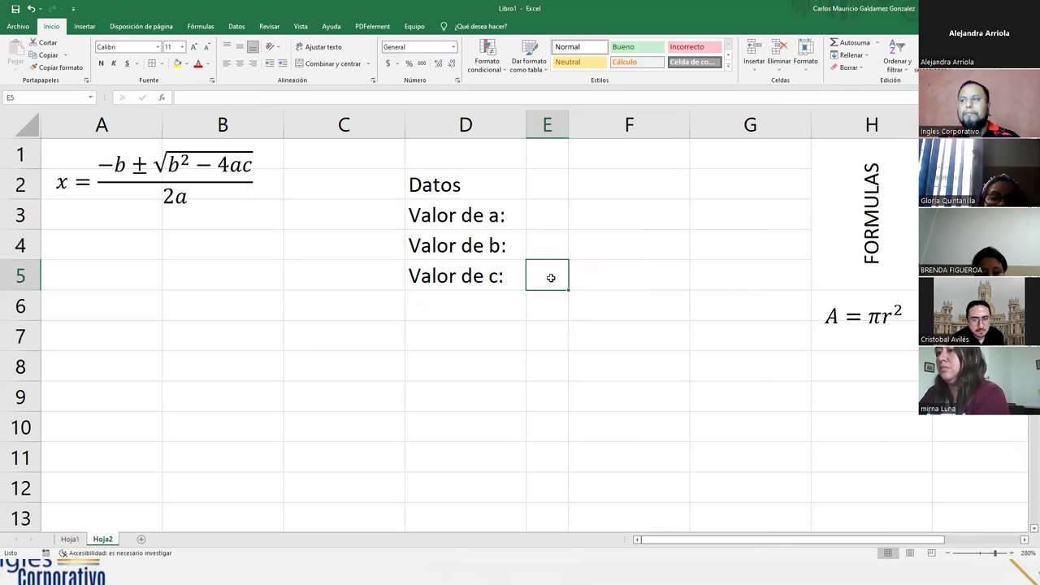
click(429, 315)
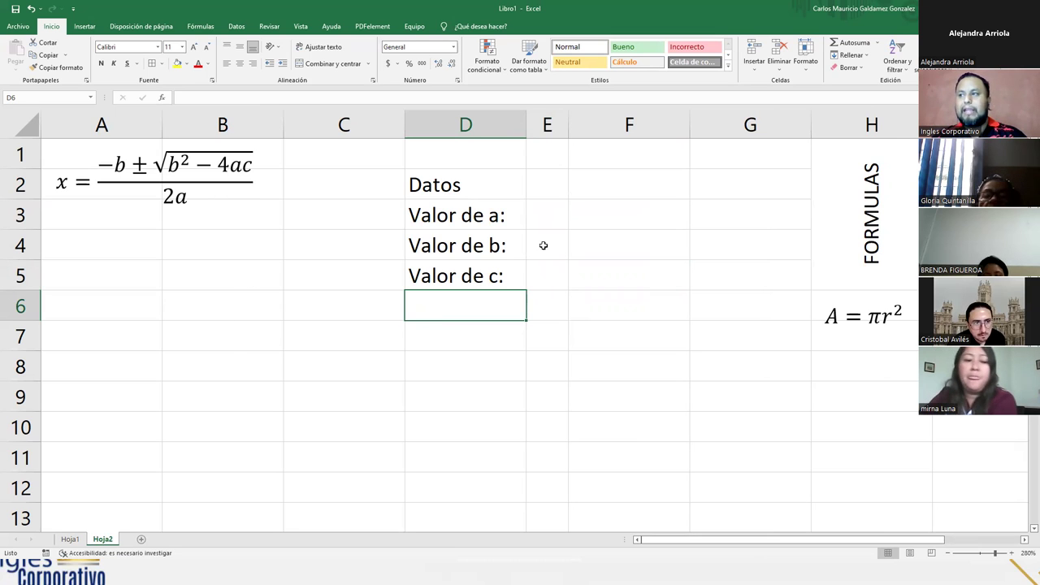
click(548, 213)
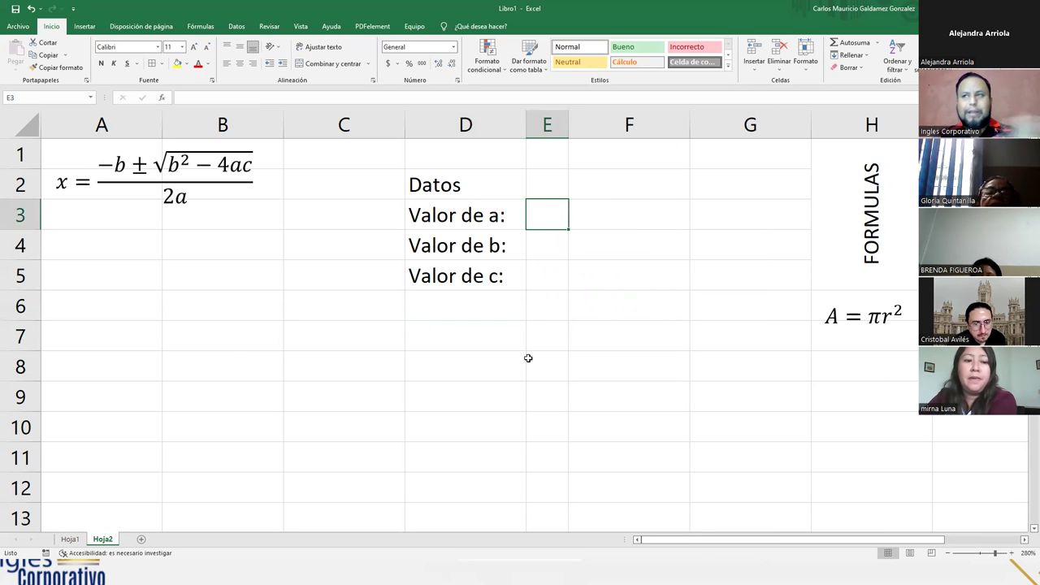
Step: Insert a new blank equation and place it below the quadratic formula, around cells A5 to C5
click(118, 166)
click(81, 291)
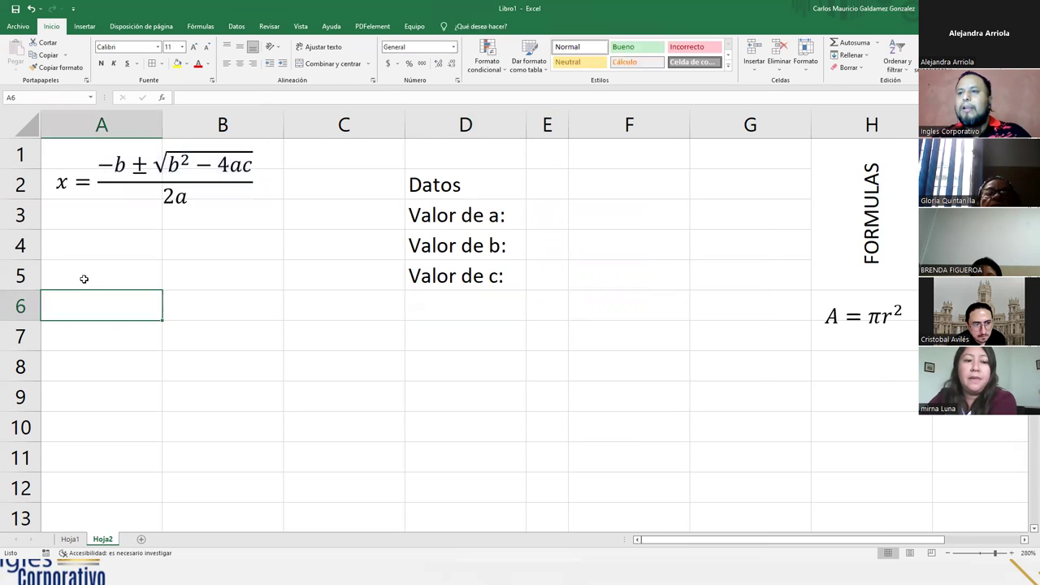
click(84, 276)
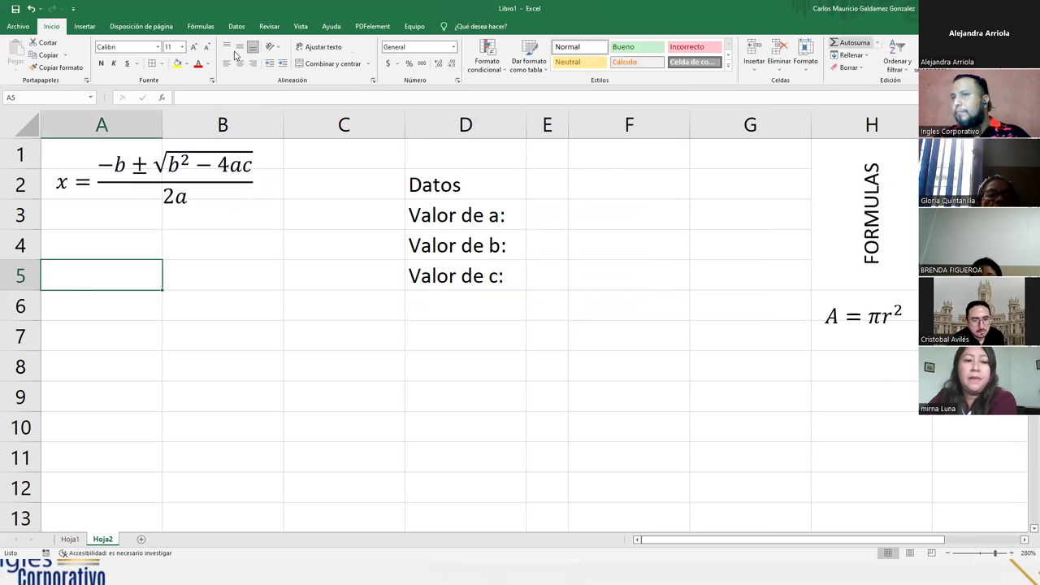
click(85, 26)
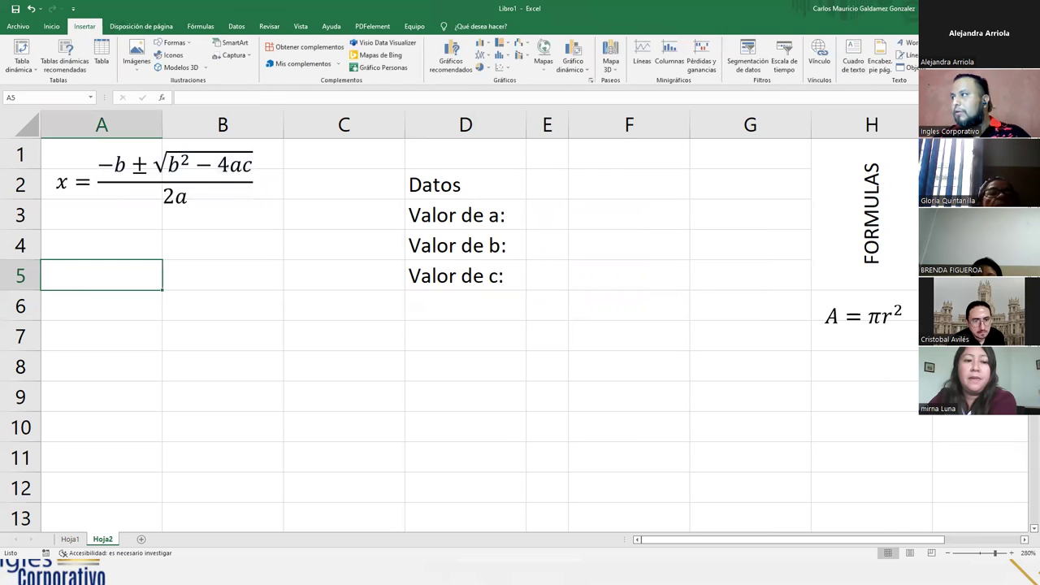
click(950, 57)
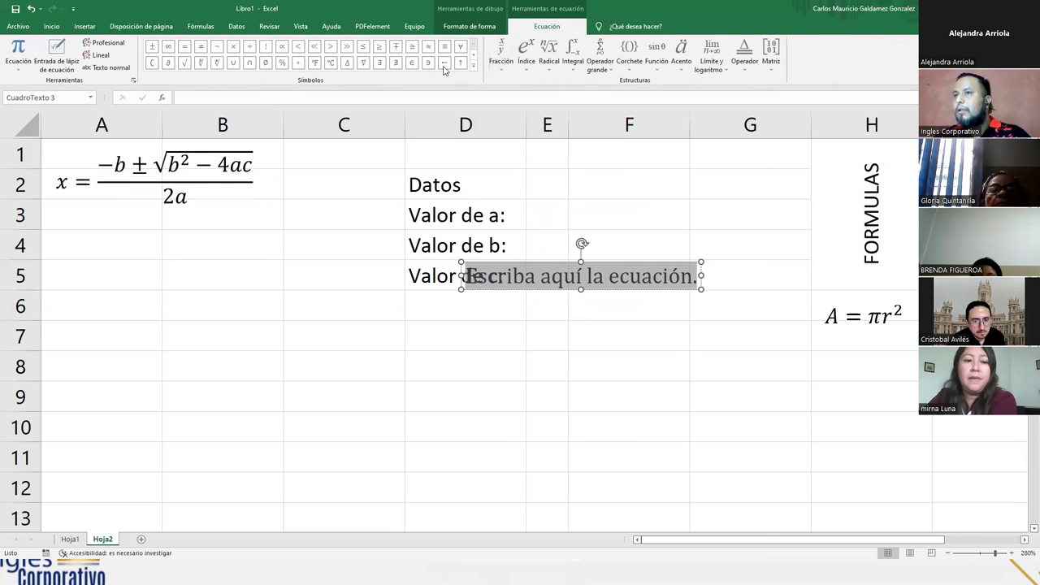
drag(511, 260, 132, 269)
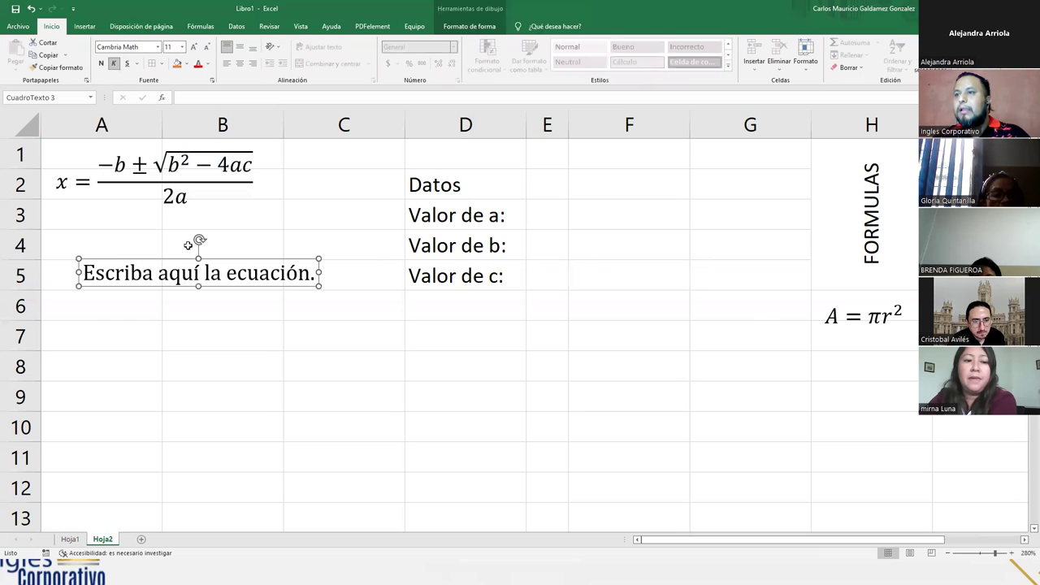
click(177, 277)
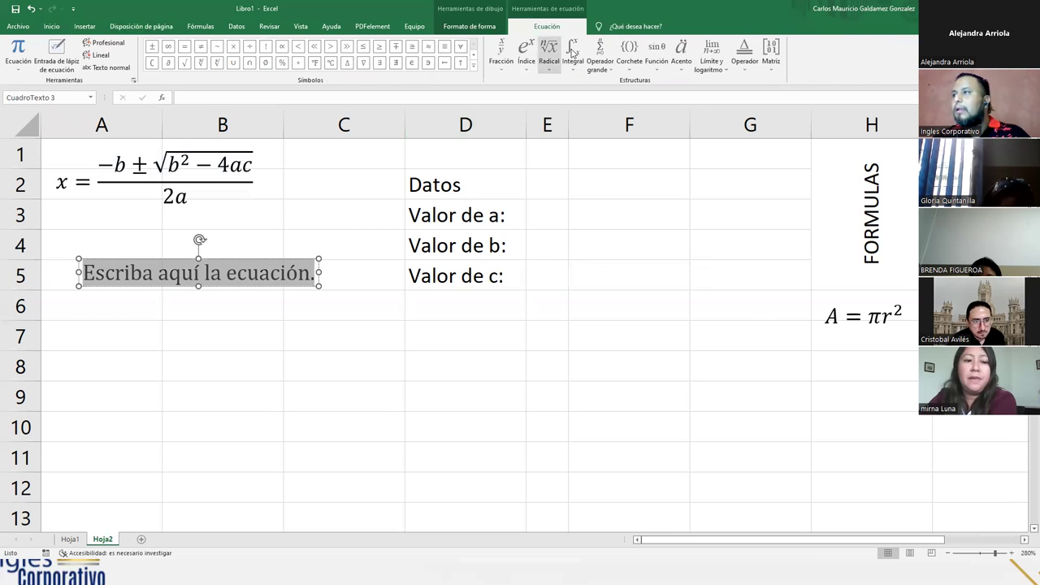
Step: Enter x in the new equation and add an x² term before it using a superscript structure
click(527, 59)
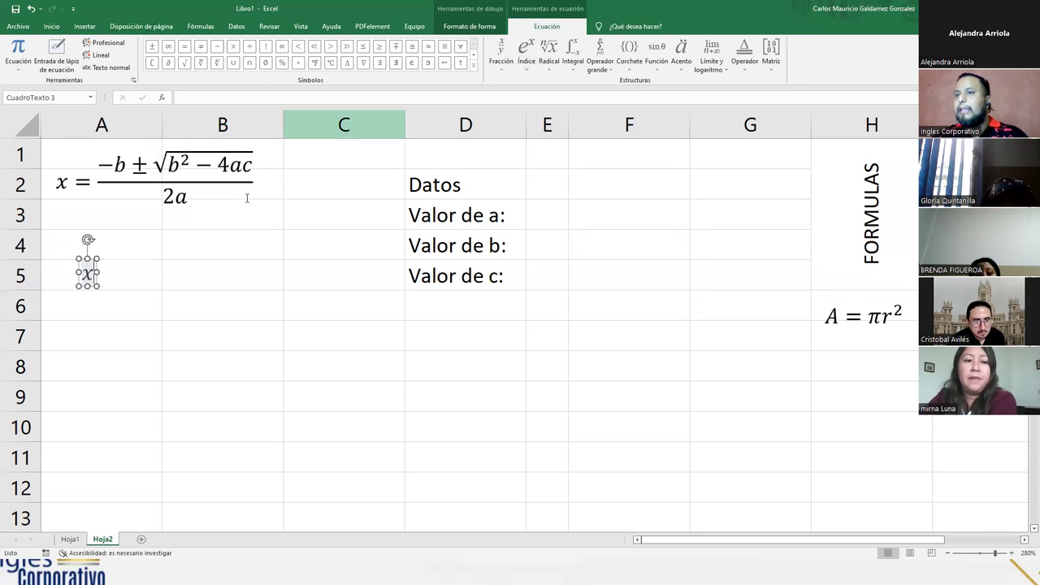
click(527, 64)
click(542, 126)
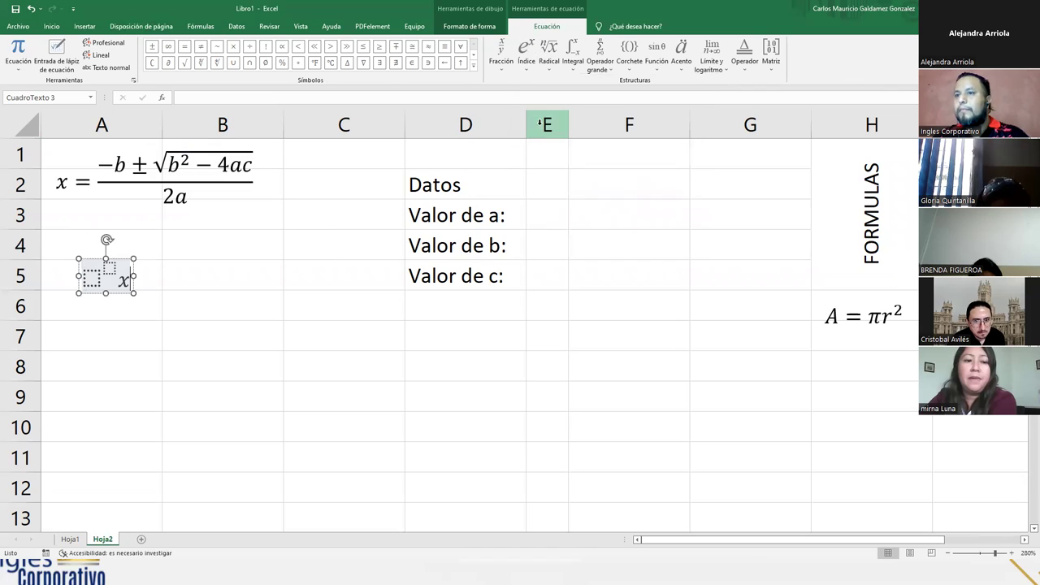
click(91, 280)
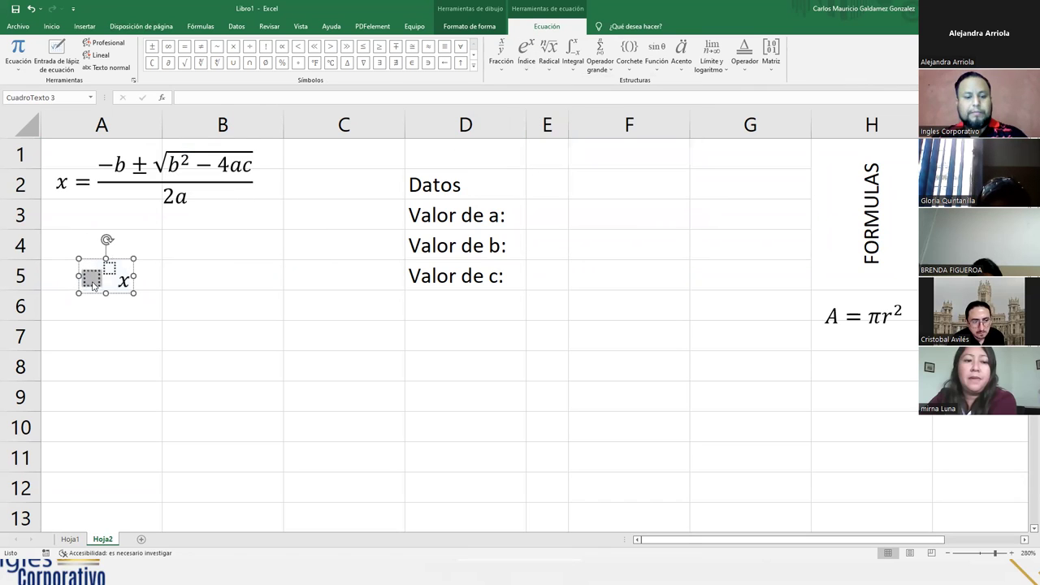
text(x)
click(99, 265)
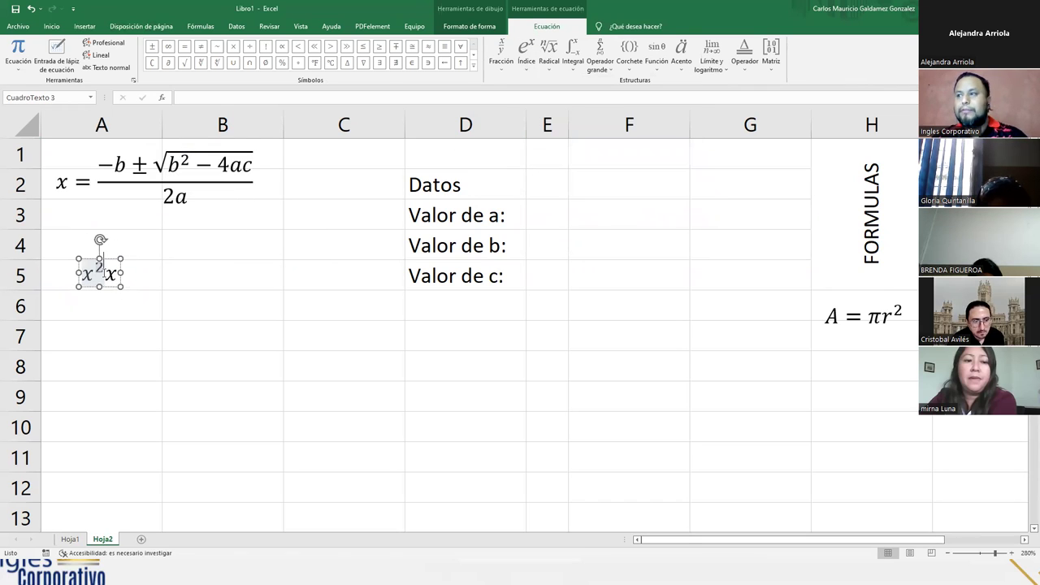
Step: Complete the equation so that it reads x² + 3x − 11
key(Right)
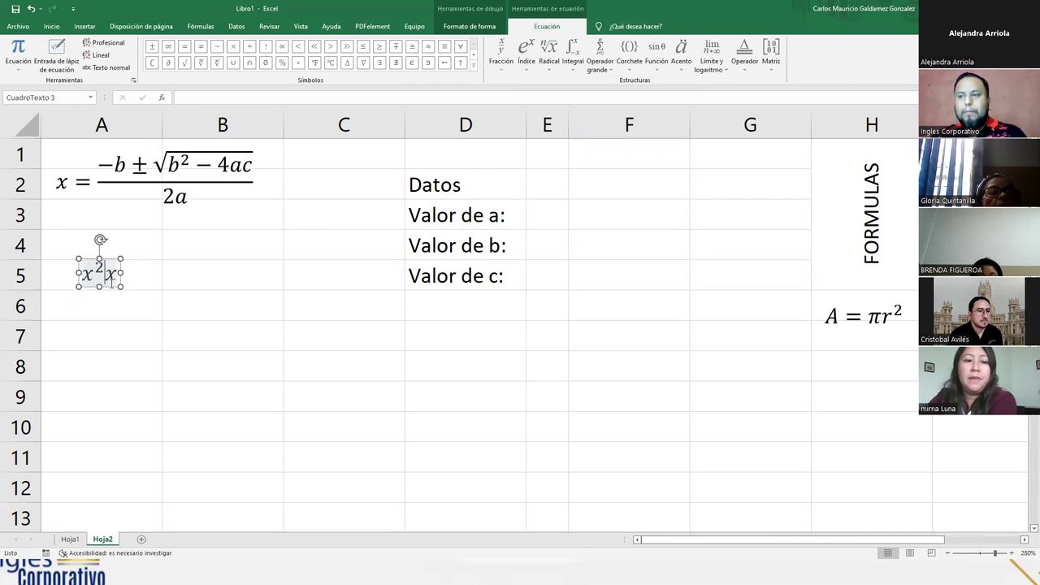
text(-)
key(ctrl+z)
text(+3)
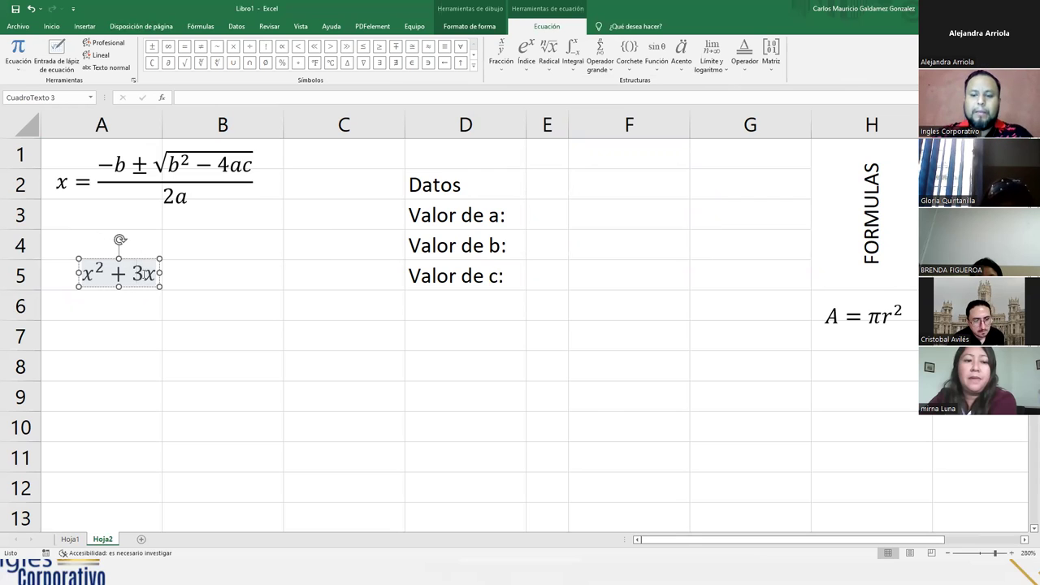
text(-11)
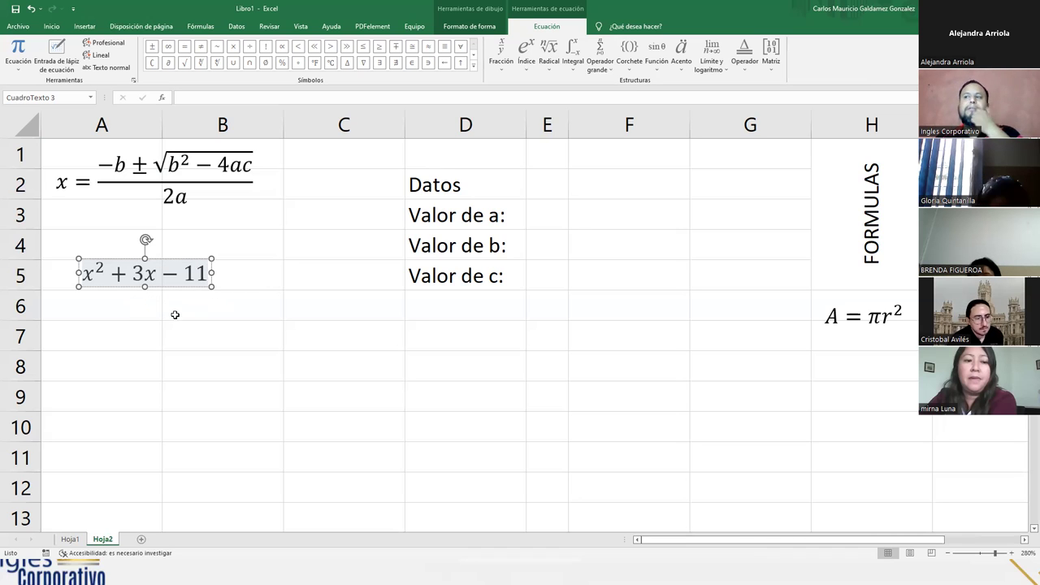
Step: Move the x² + 3x − 11 equation above the data area, over cells E1 and F1
drag(178, 291, 634, 170)
click(566, 214)
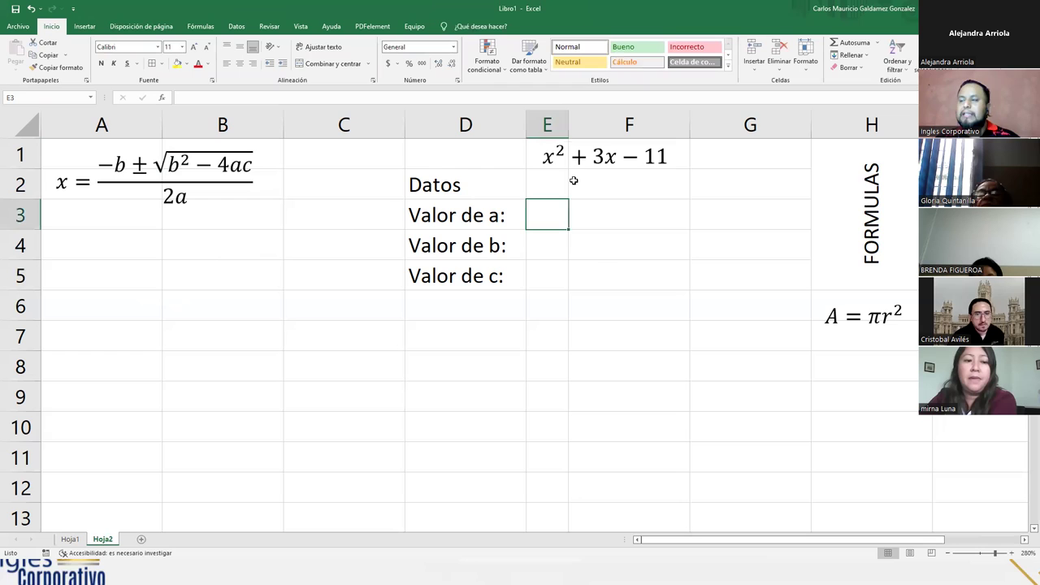
click(542, 160)
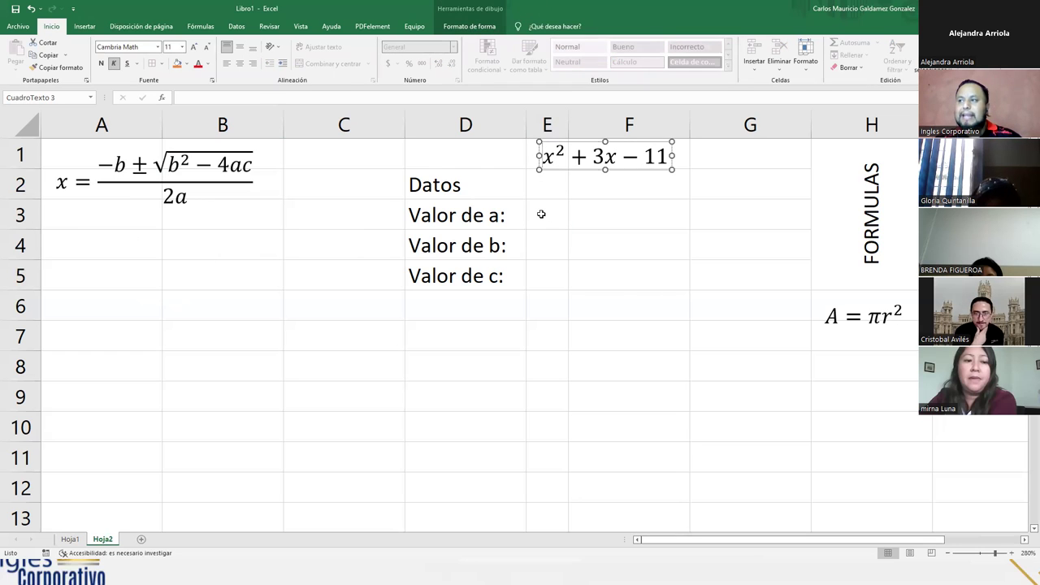
click(541, 211)
click(542, 159)
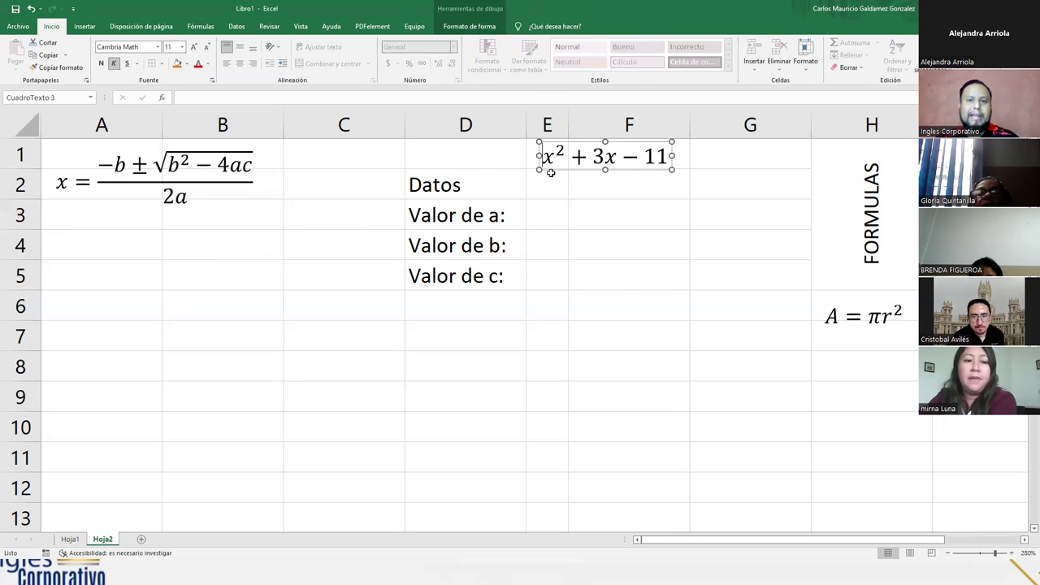
Step: Enter the equation's coefficients beside their labels: 1 in E3, 3 in E4 and -11 in E5
click(534, 221)
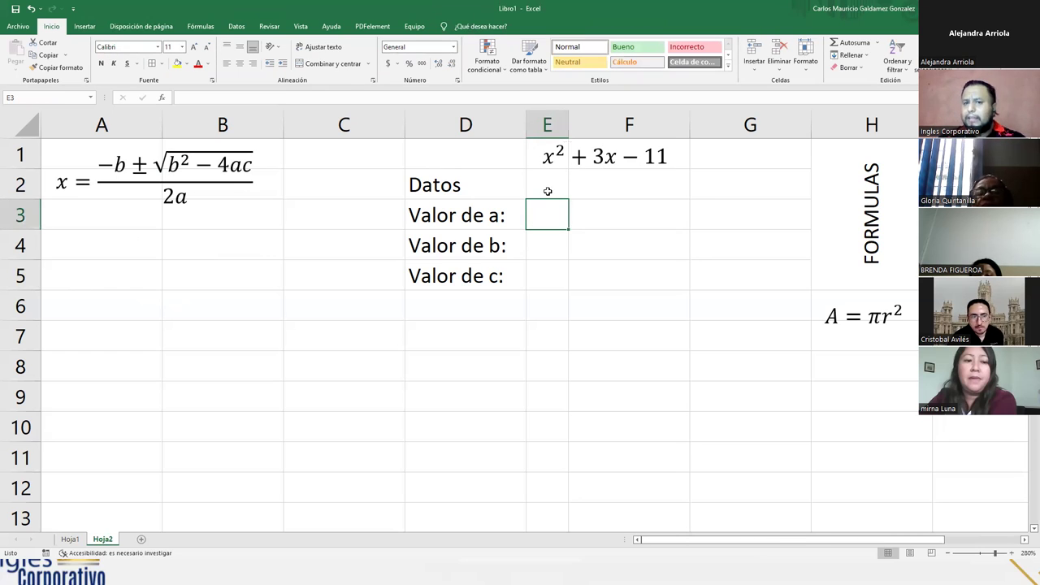
text(1)
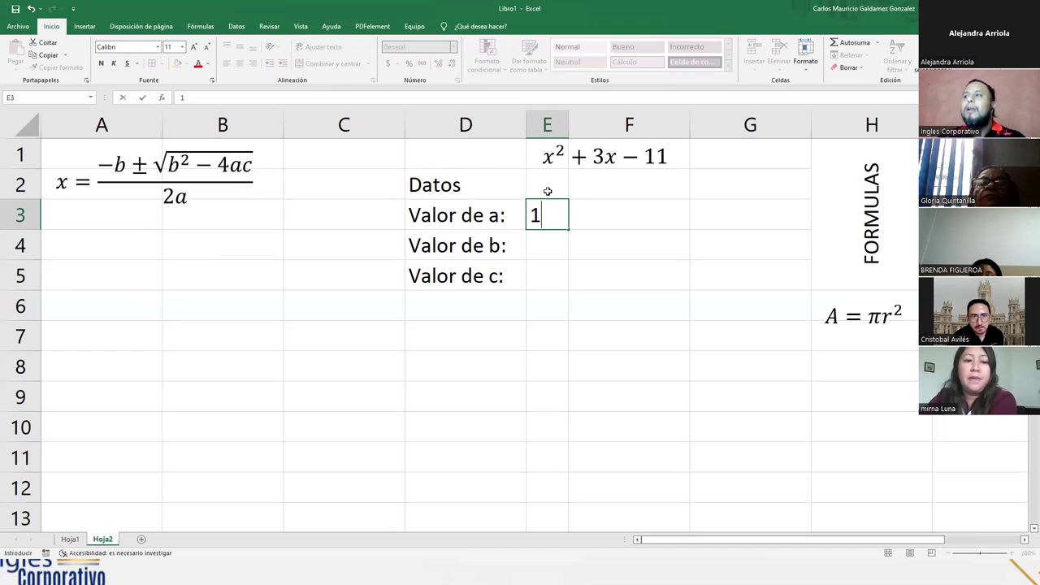
click(544, 247)
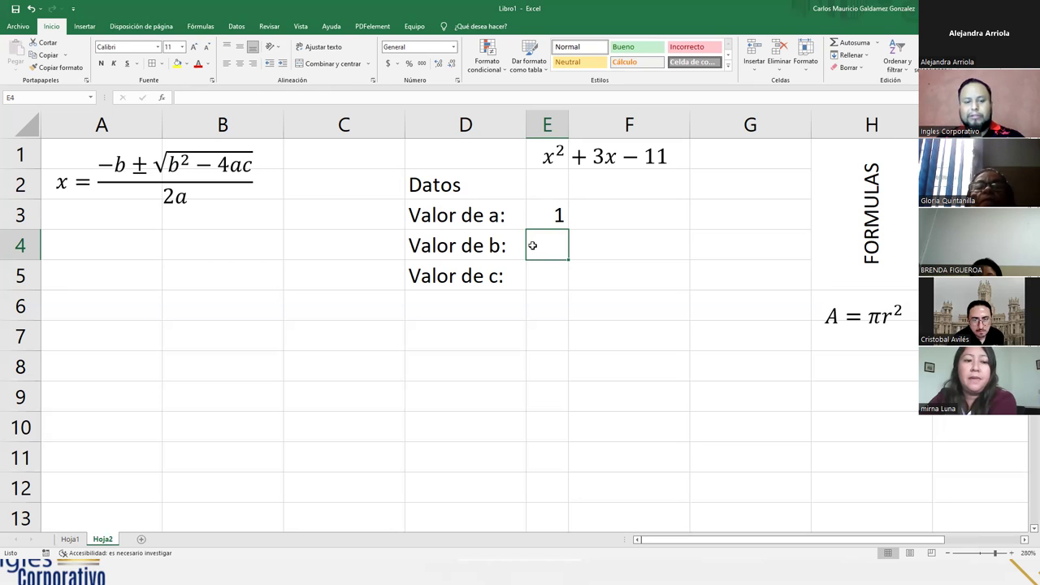
text(3)
key(Return)
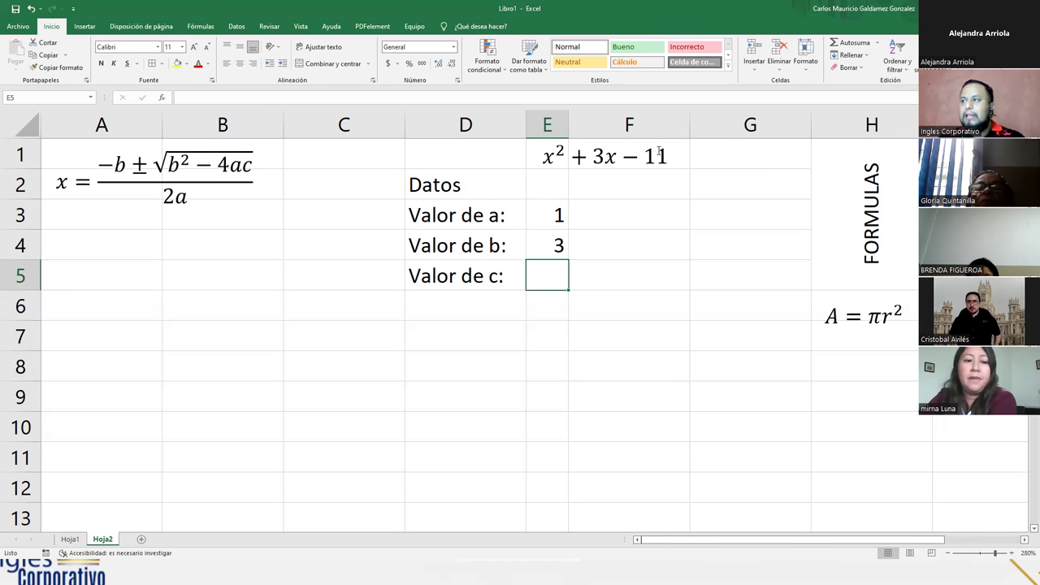
text(-11)
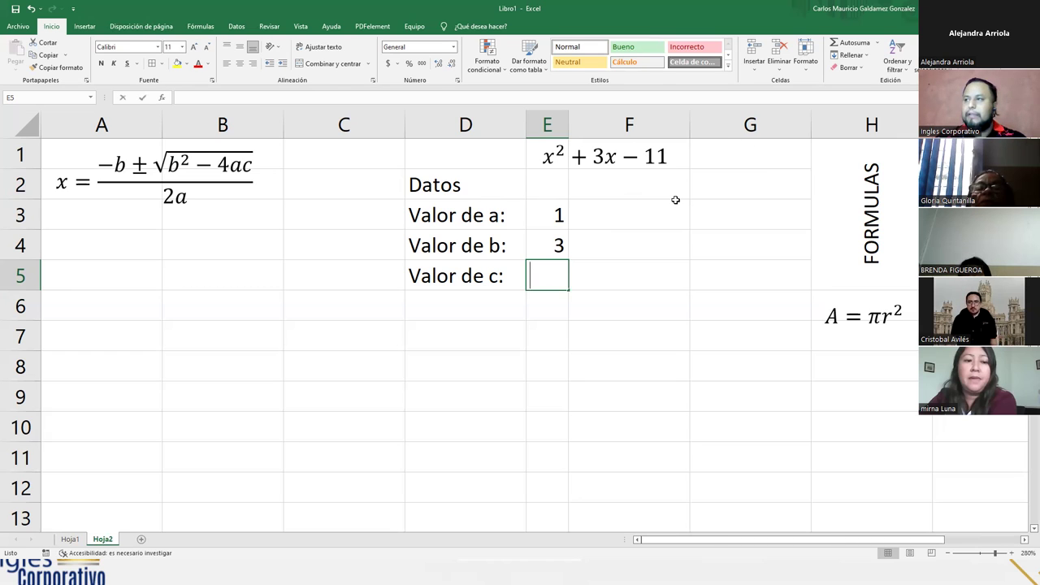
key(Return)
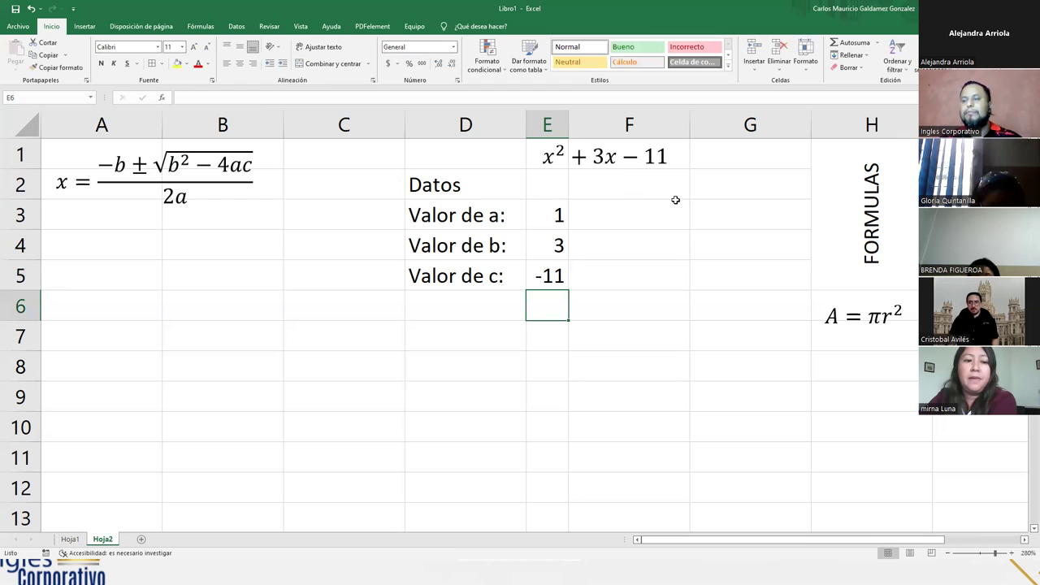
Step: Place a copy of the general quadratic formula equation at cell C7, below the coefficient data
click(344, 328)
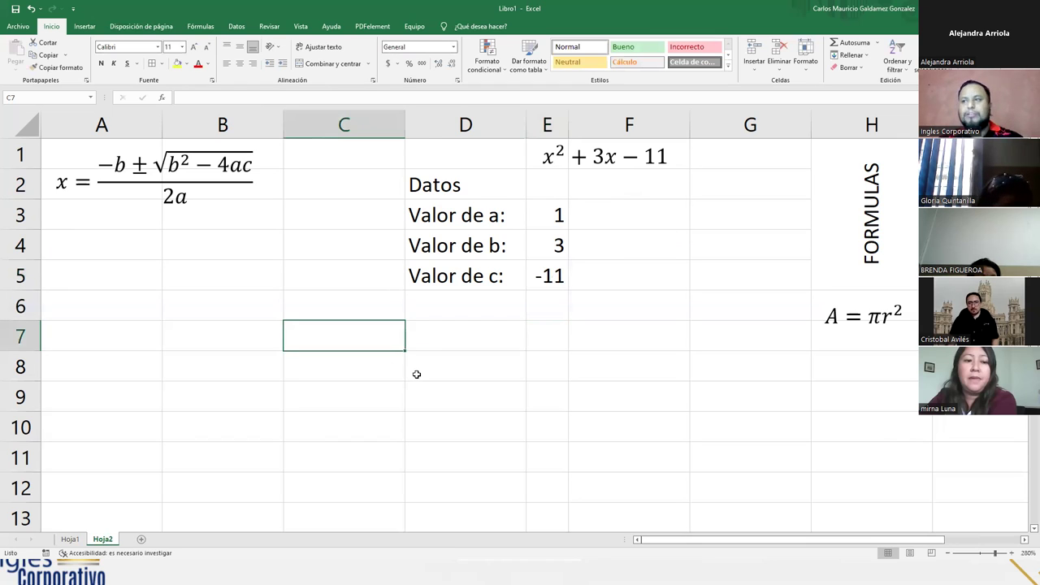
text(=)
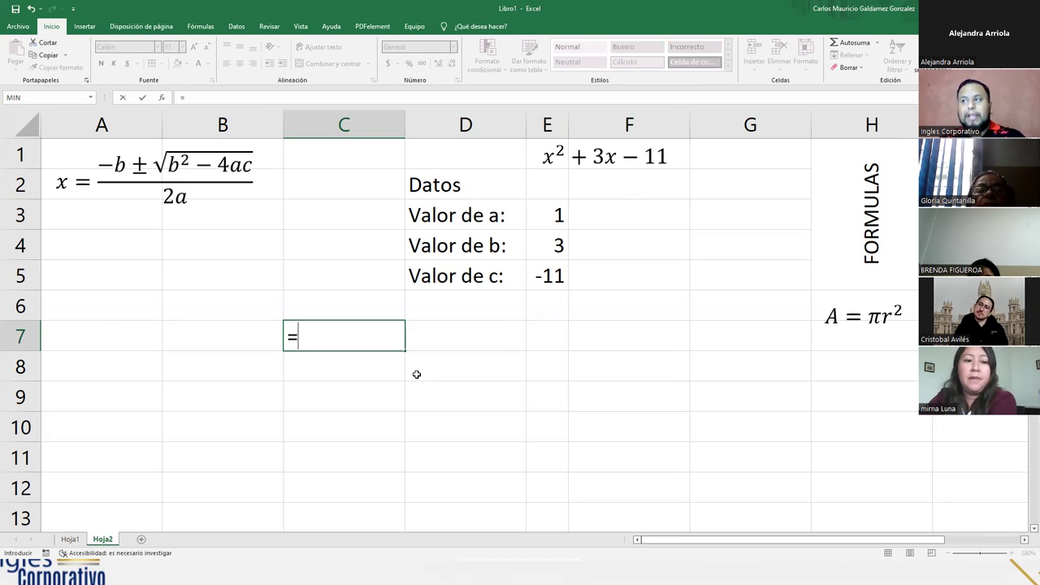
click(213, 180)
key(Escape)
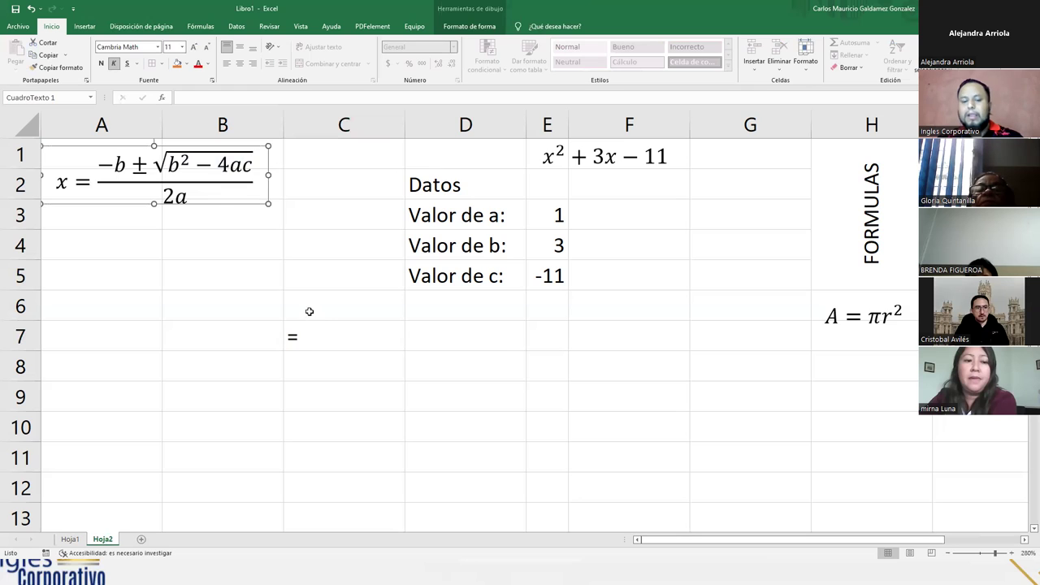
click(326, 338)
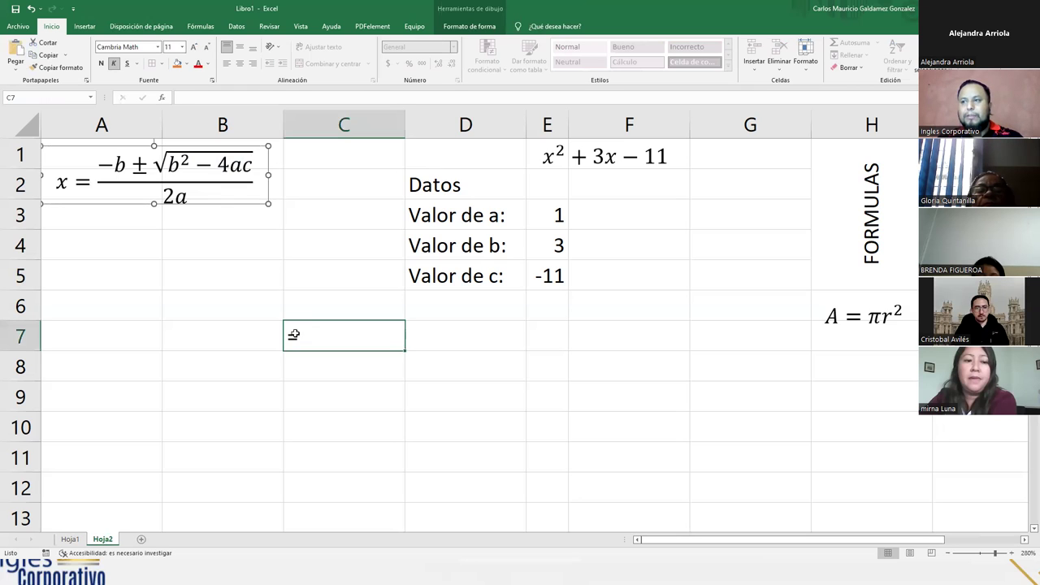
key(ctrl+v)
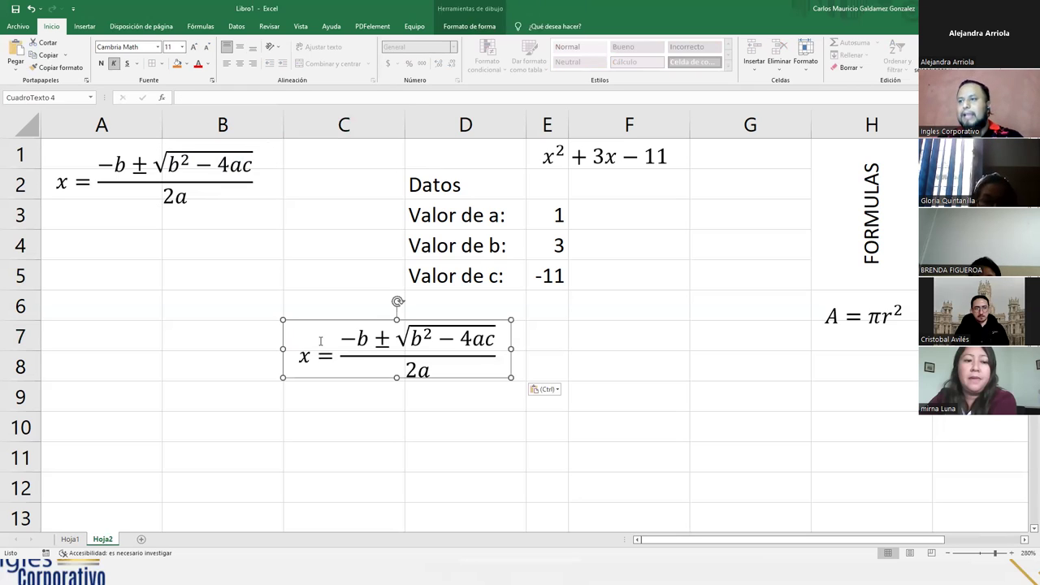
Step: In the copied formula, replace the b before ± with (1) and the b under the root with 1
double_click(362, 341)
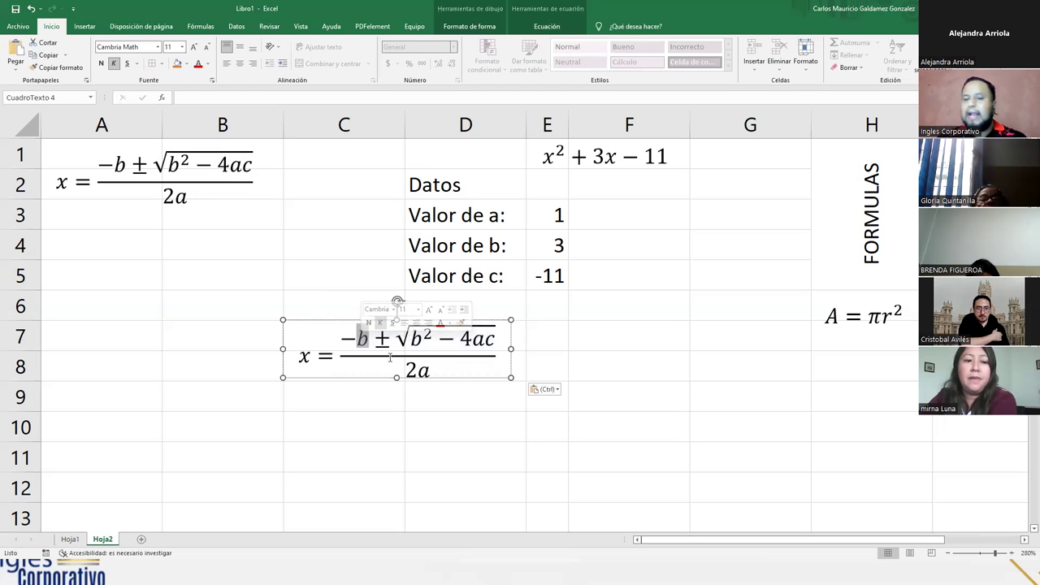
text((1))
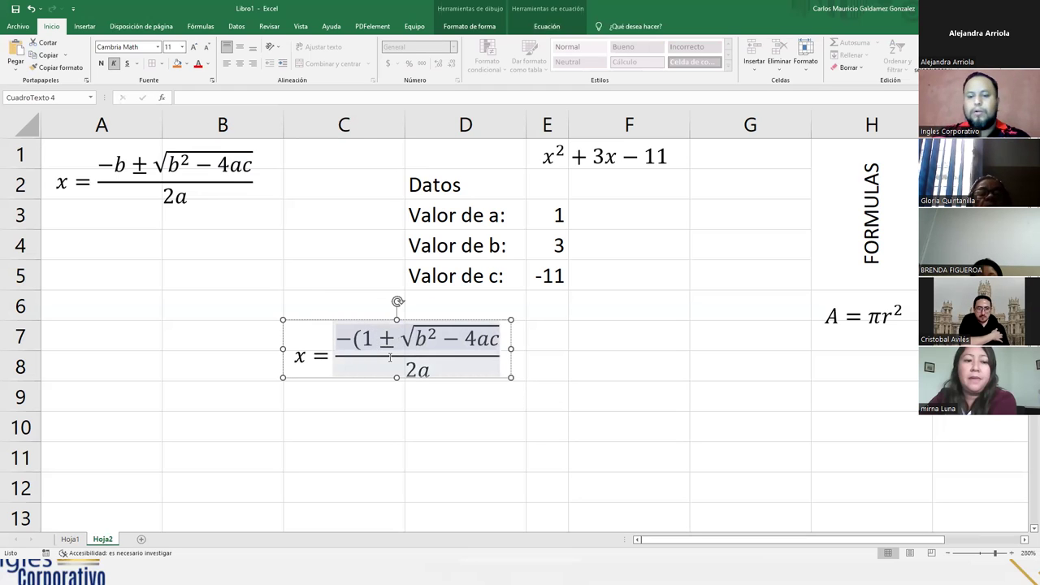
double_click(426, 338)
click(426, 341)
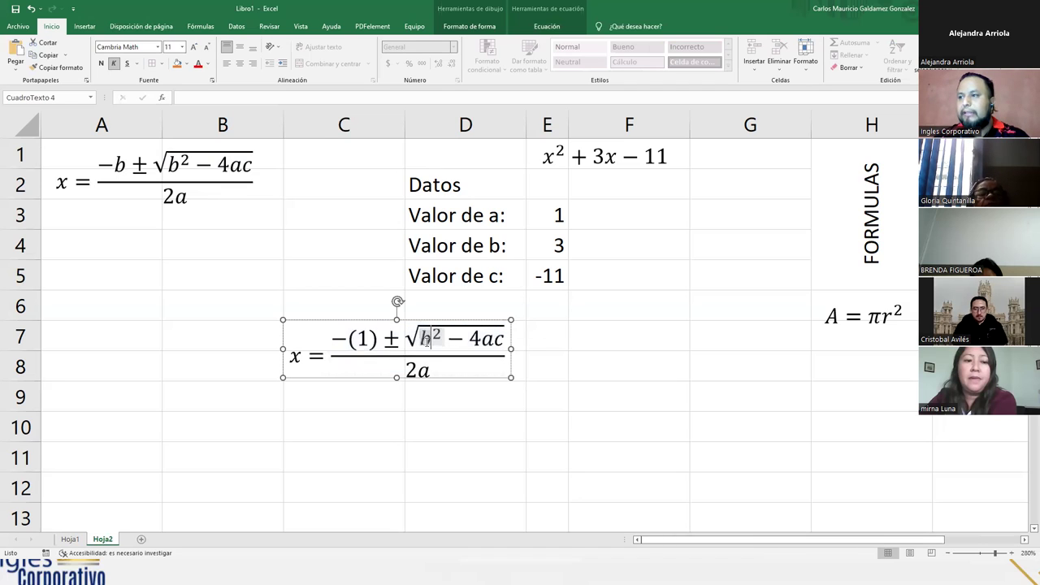
text(1)
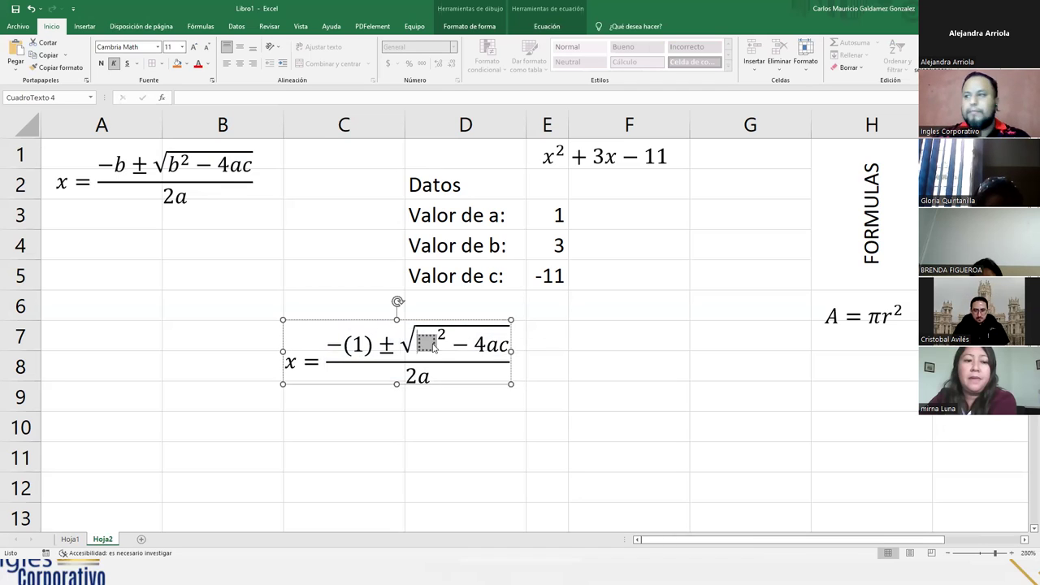
drag(486, 342, 490, 342)
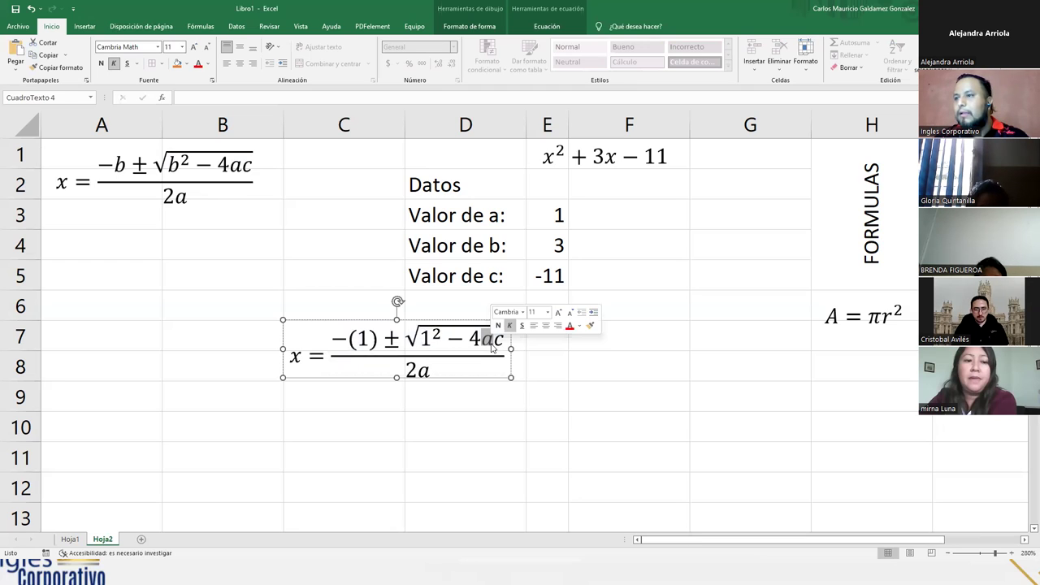
Step: Correct both values substituted for b in the copied formula to 3
click(362, 343)
key(Delete)
text(3)
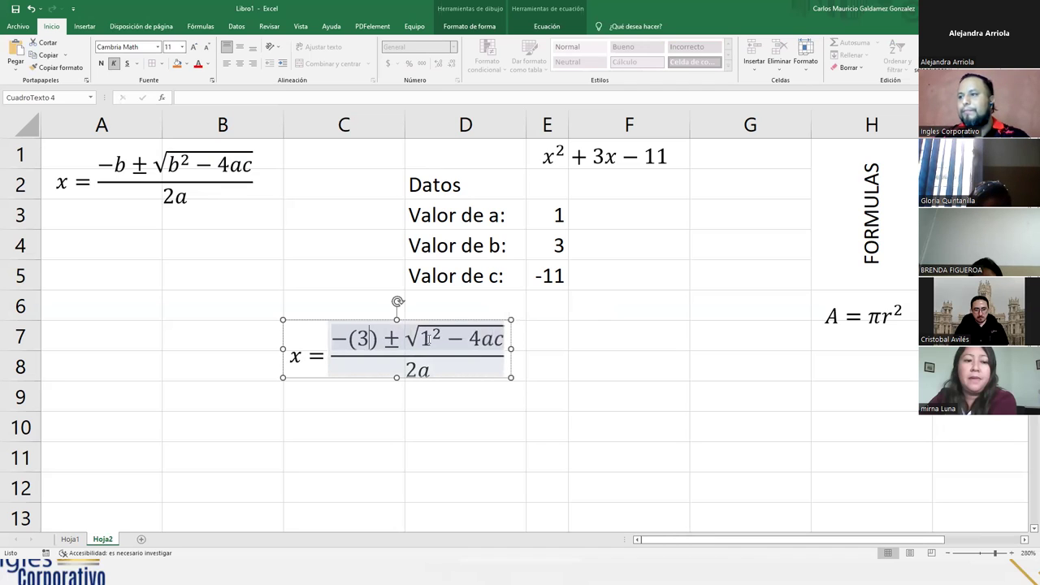
click(428, 340)
key(Delete)
text(3)
Step: Replace the a under the square root with (1)
drag(482, 341, 493, 343)
text(1)
key(Left)
text(()
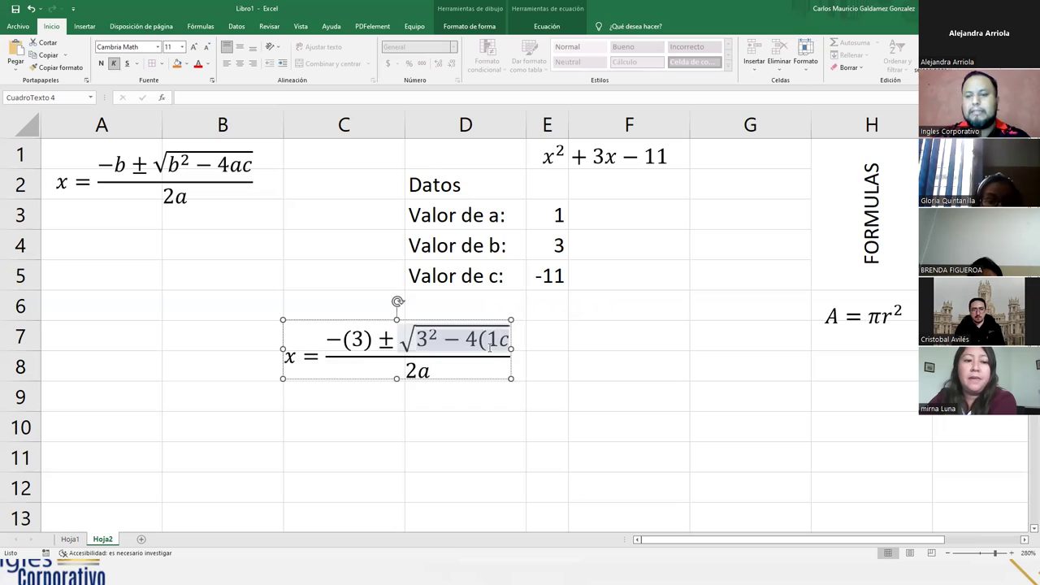
text())
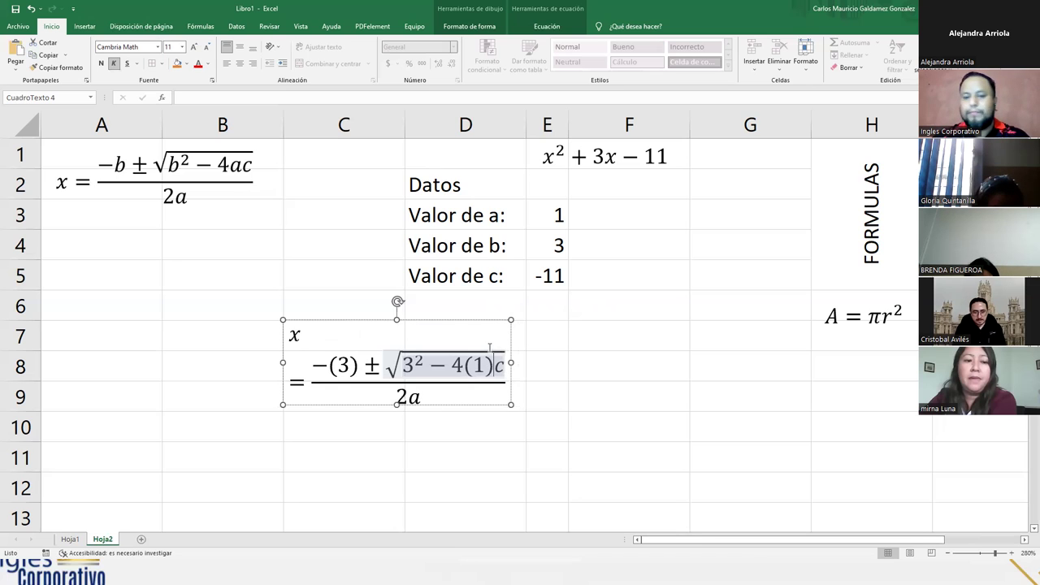
Step: Replace the c under the square root with (−11), so the radicand reads 3² − 4(1)(−11)
text())
text(-11)
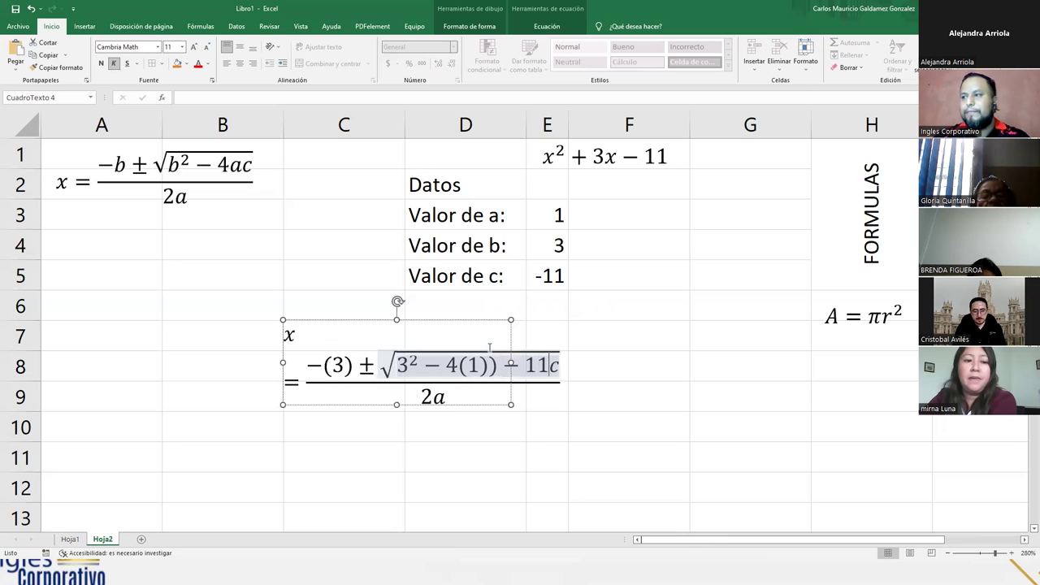
text())
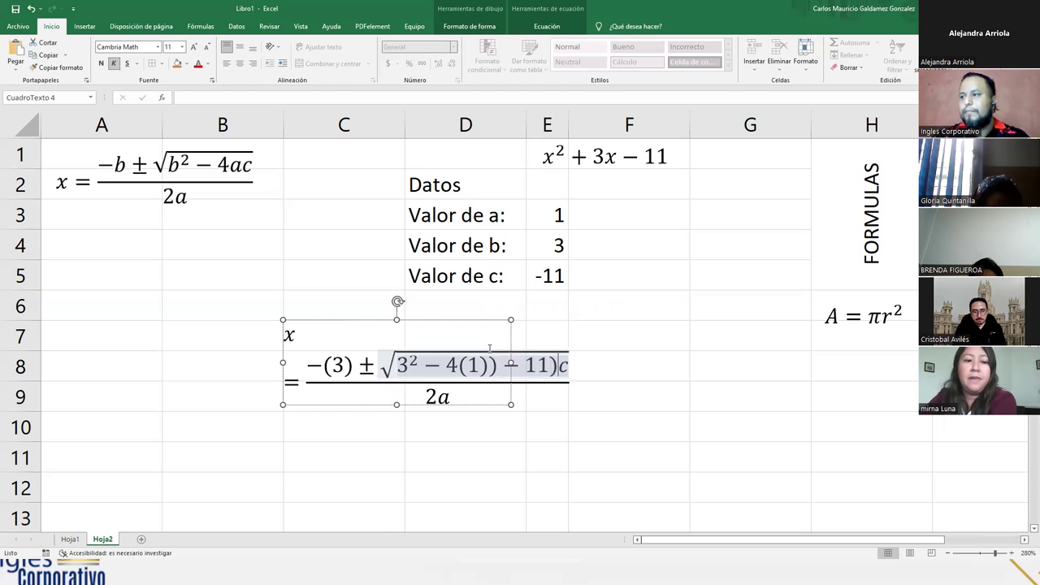
key(Delete)
key(Right)
text(()
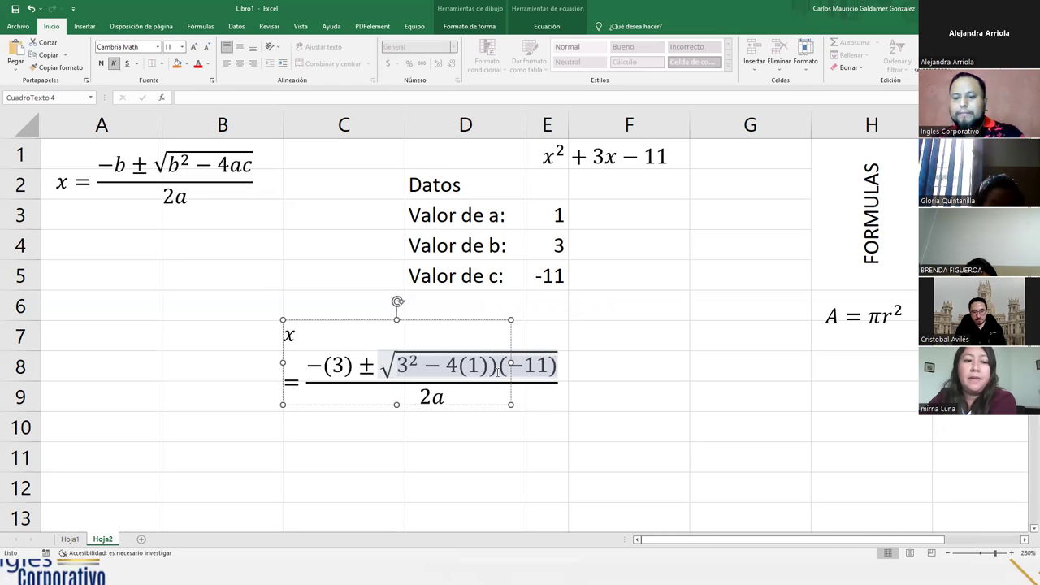
key(BackSpace)
Step: Replace the a in the denominator with (1) so that it reads 2(1)
click(429, 399)
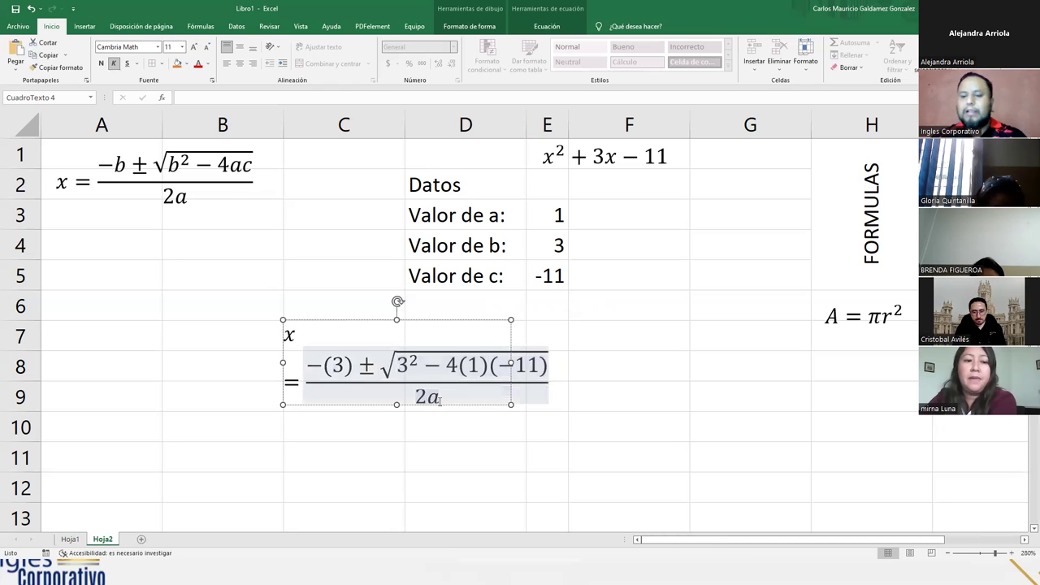
key(Delete)
text(1)
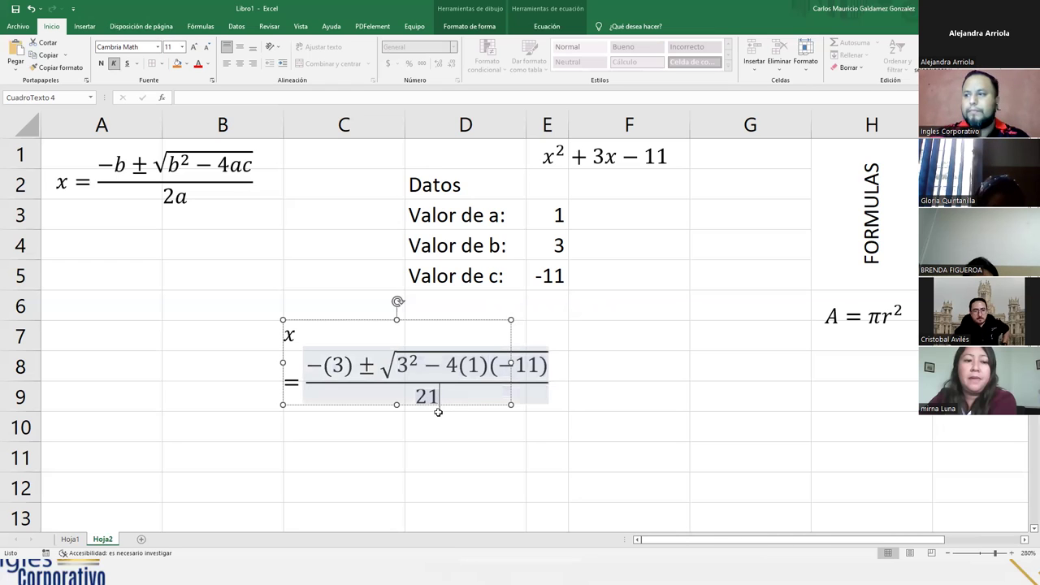
text())
text(()
Step: Widen the substituted equation's text box until the whole equation fits on one line
drag(510, 364, 549, 372)
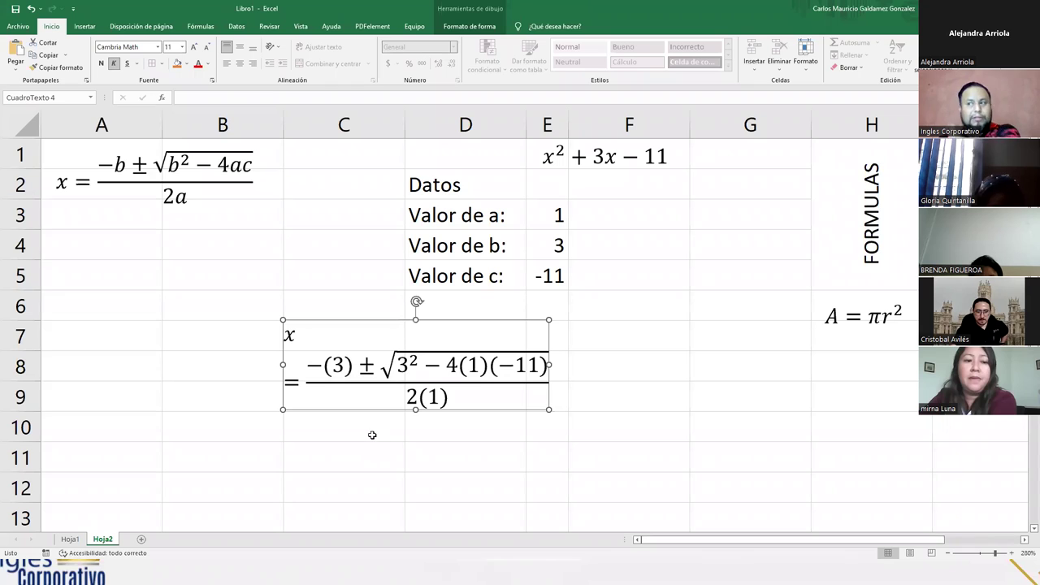
click(355, 454)
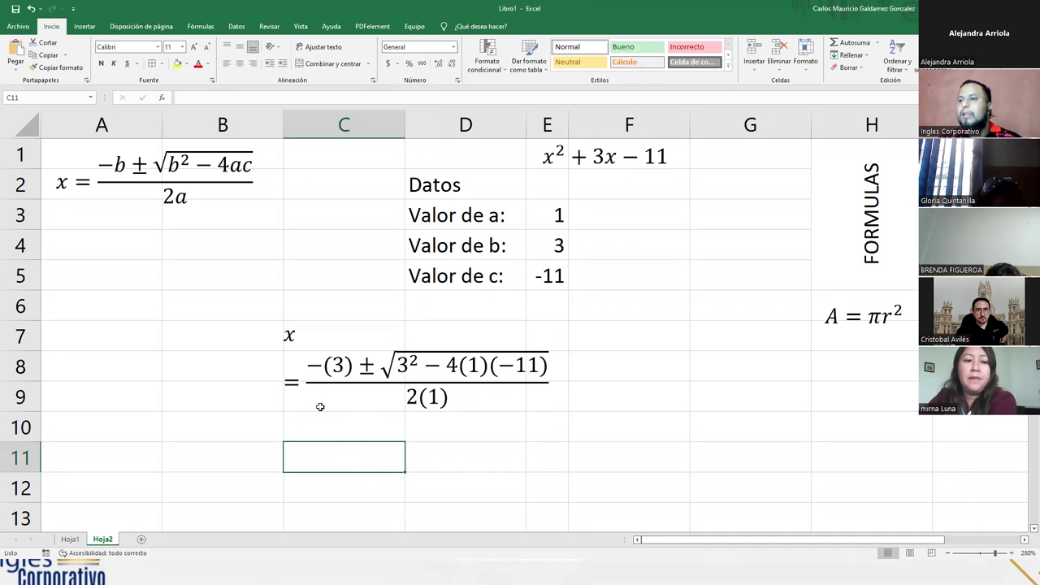
click(349, 382)
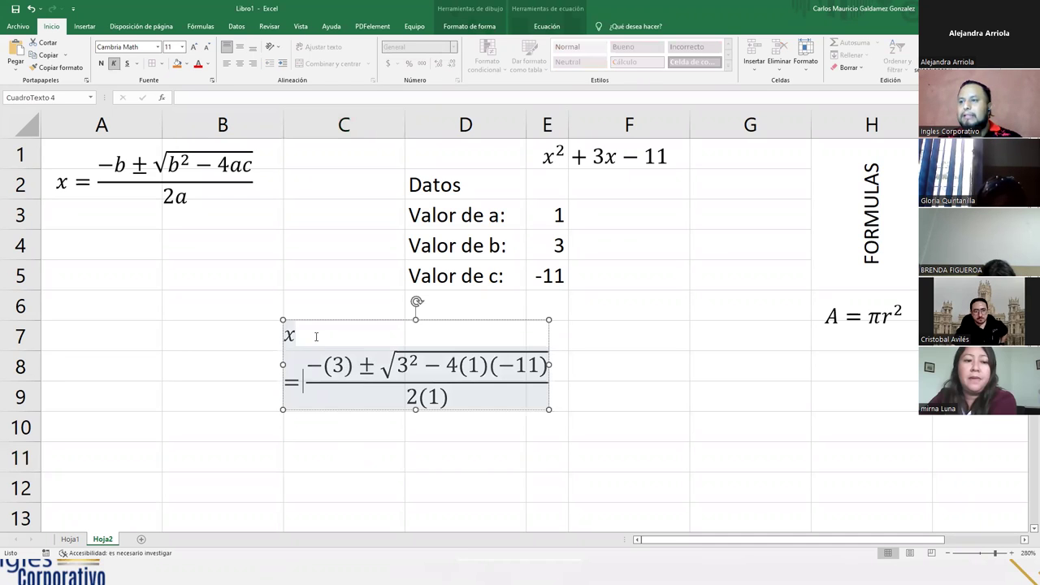
drag(553, 365, 576, 367)
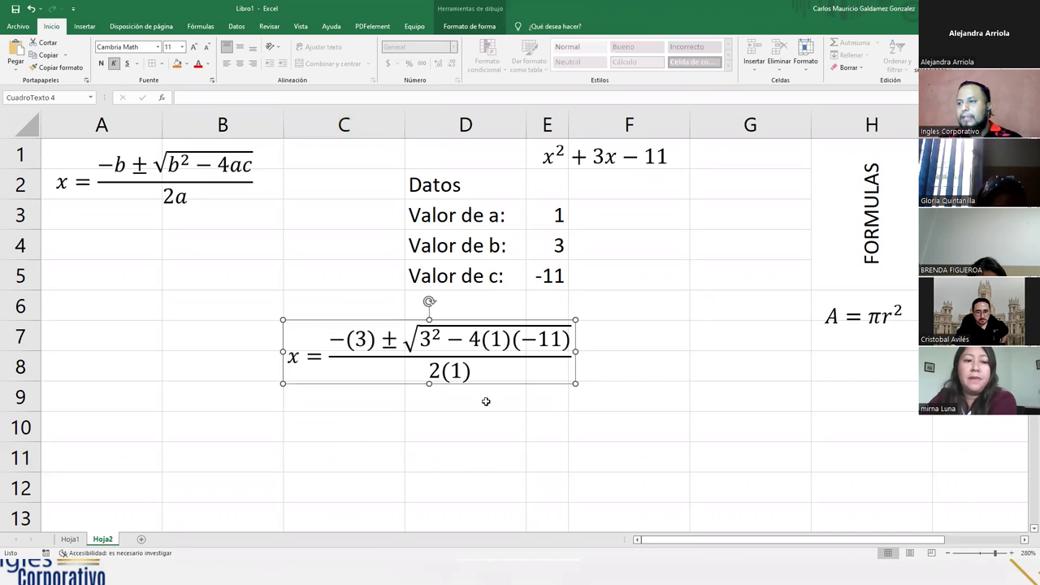
Step: Duplicate the substituted equation at cell C10, below the original
key(ctrl+c)
click(309, 429)
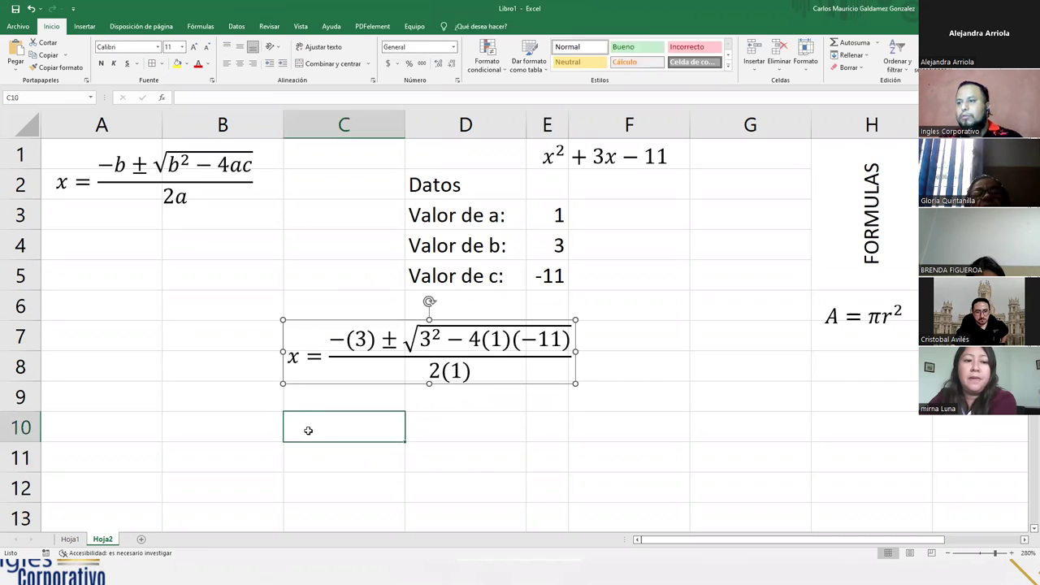
key(ctrl+v)
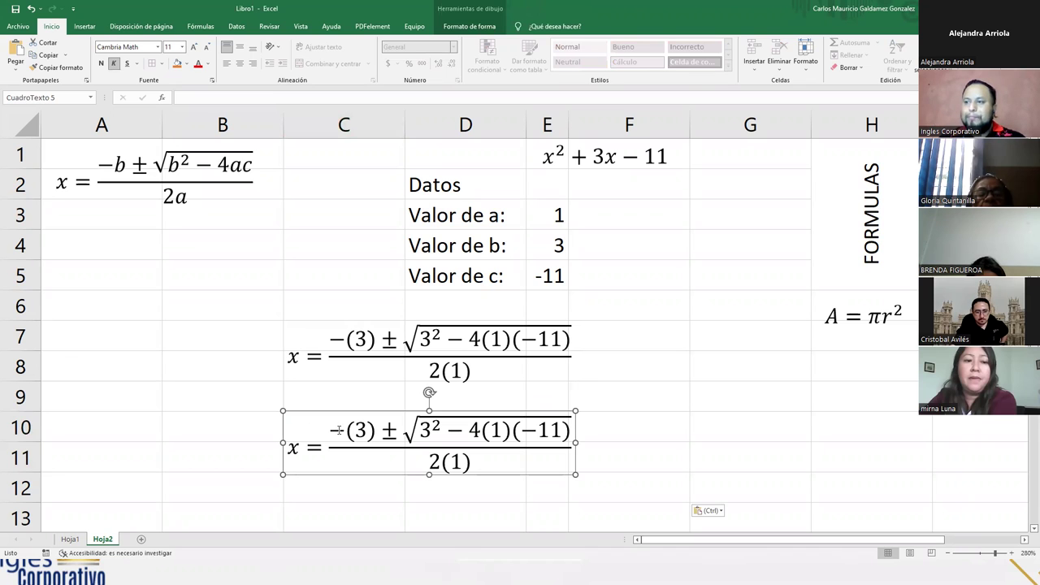
Step: In the lower equation, simplify −(3) to −3 and 3² under the root to 9
click(338, 431)
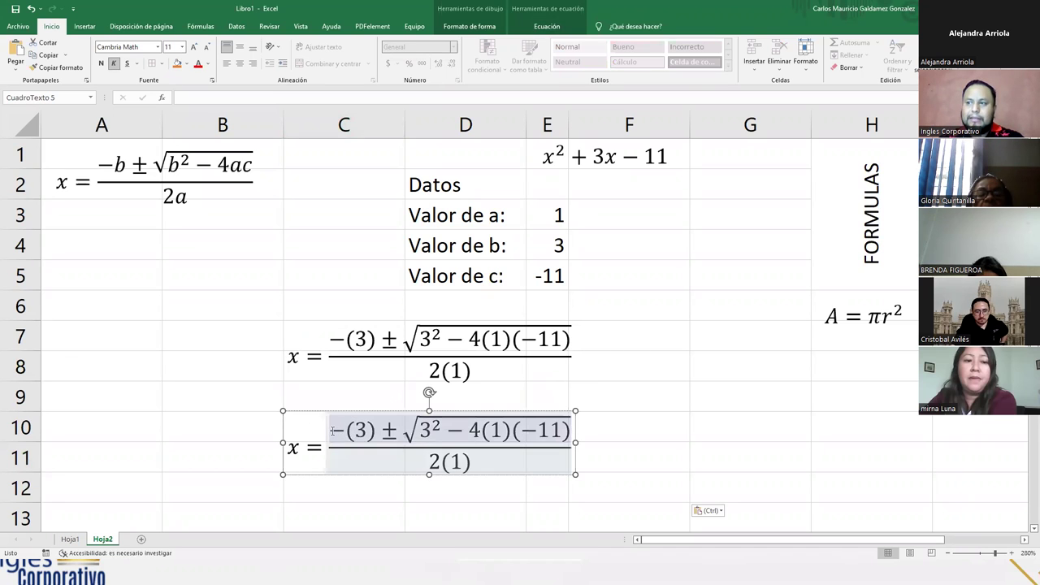
drag(348, 431, 374, 439)
text(3)
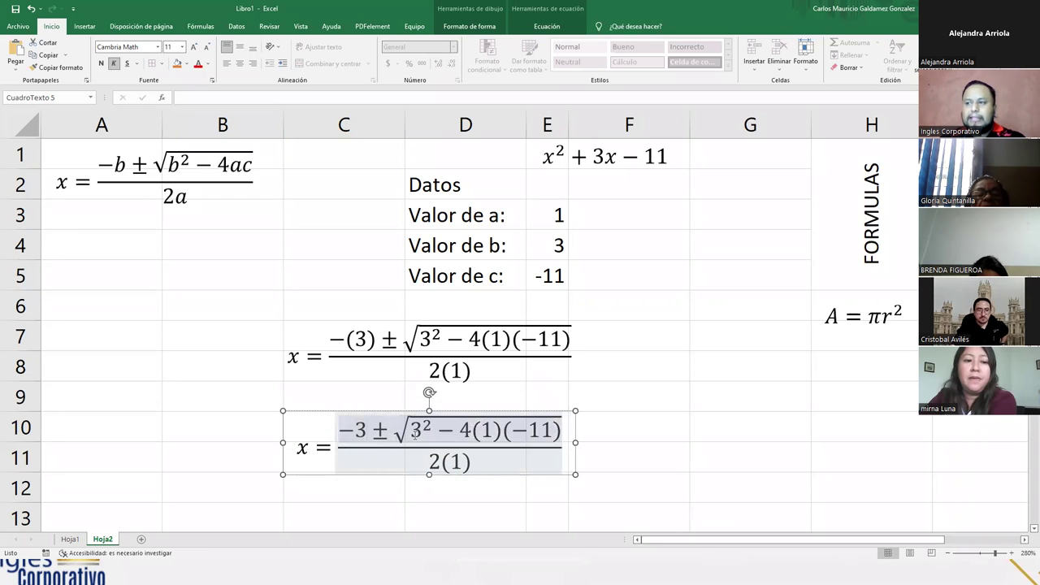
drag(412, 429, 432, 433)
text(9)
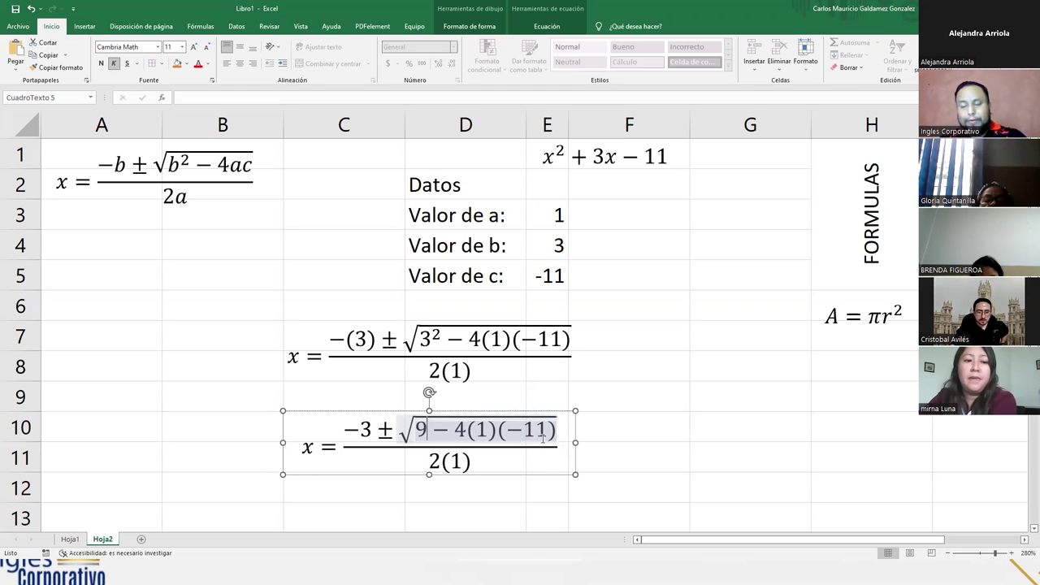
Step: Simplify the product under the lower equation's root so that the radicand reads 9 + 44
drag(455, 432, 496, 437)
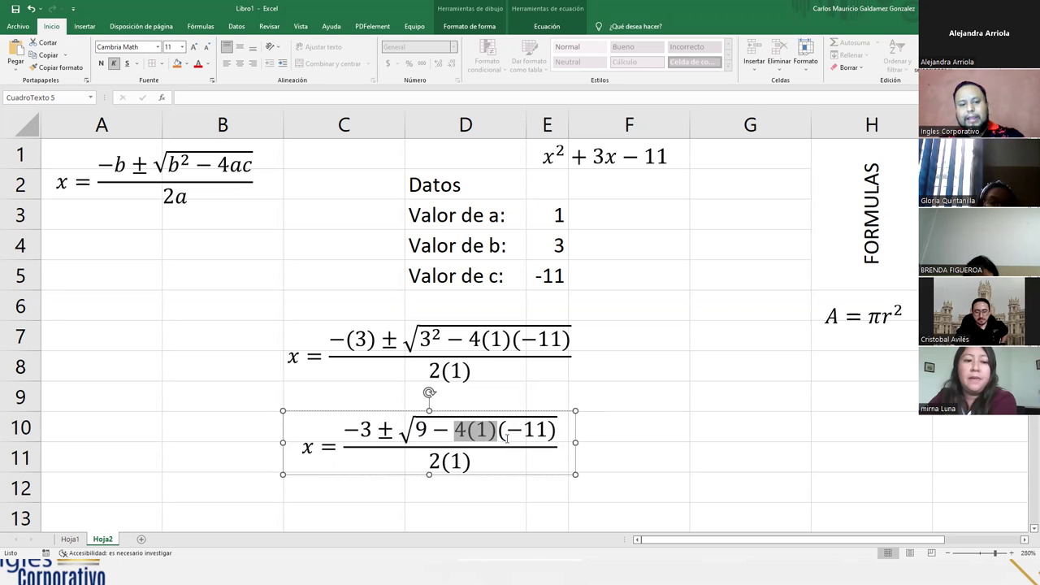
text(44)
double_click(448, 432)
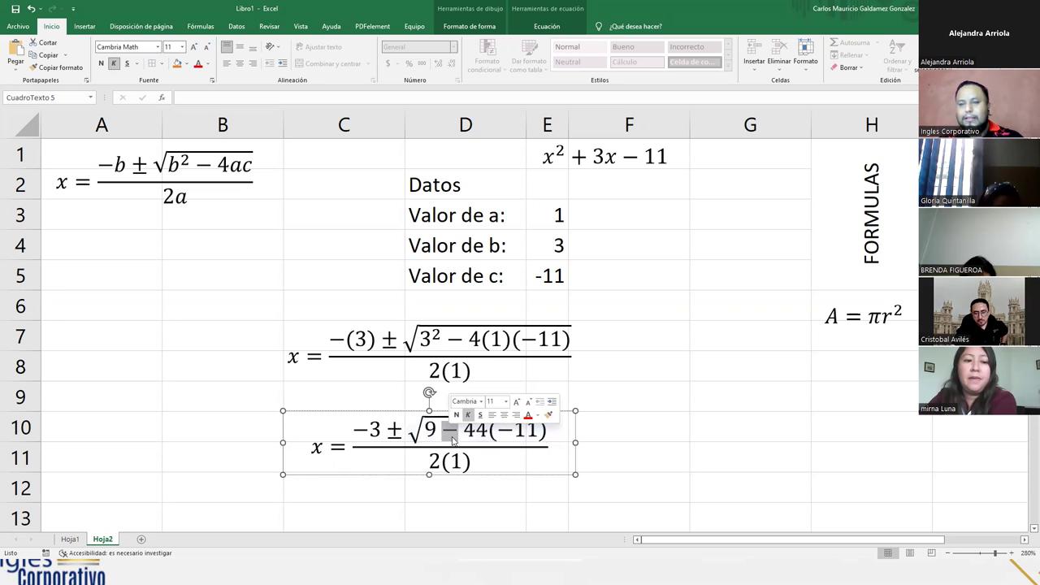
text(+)
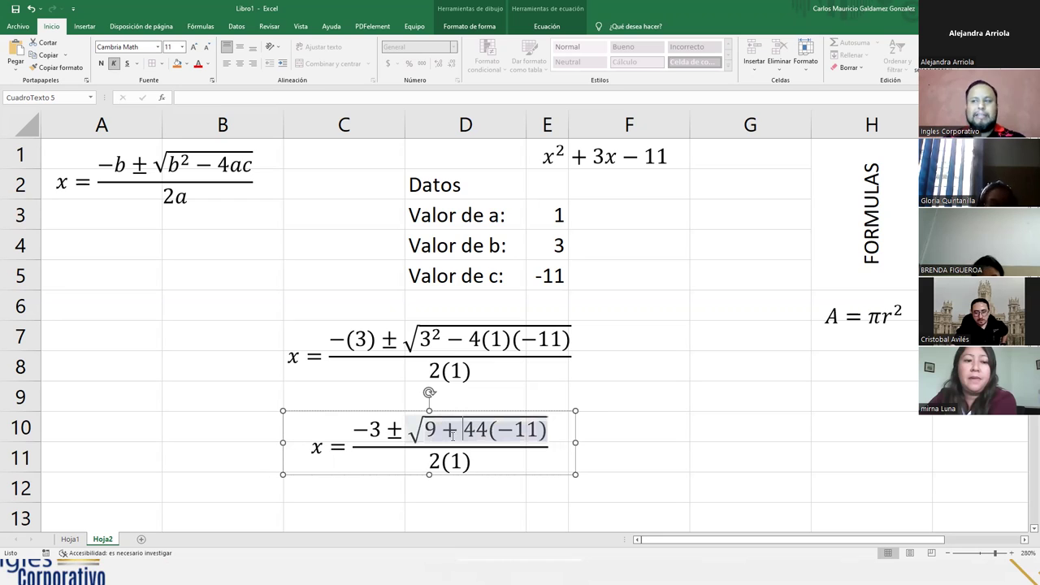
click(490, 435)
key(Delete)
key(Delete)
key(Delete)
key(Delete)
key(Delete)
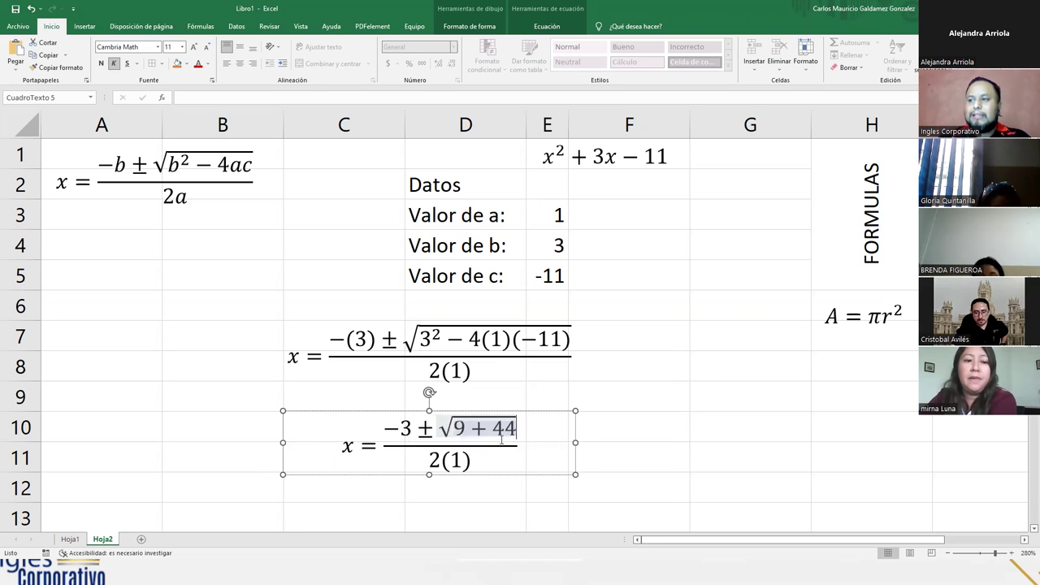
Step: Reduce the lower equation's denominator from 2(1) to 2
drag(430, 462, 470, 462)
click(456, 460)
key(Left)
key(Left)
key(Delete)
key(Delete)
key(Delete)
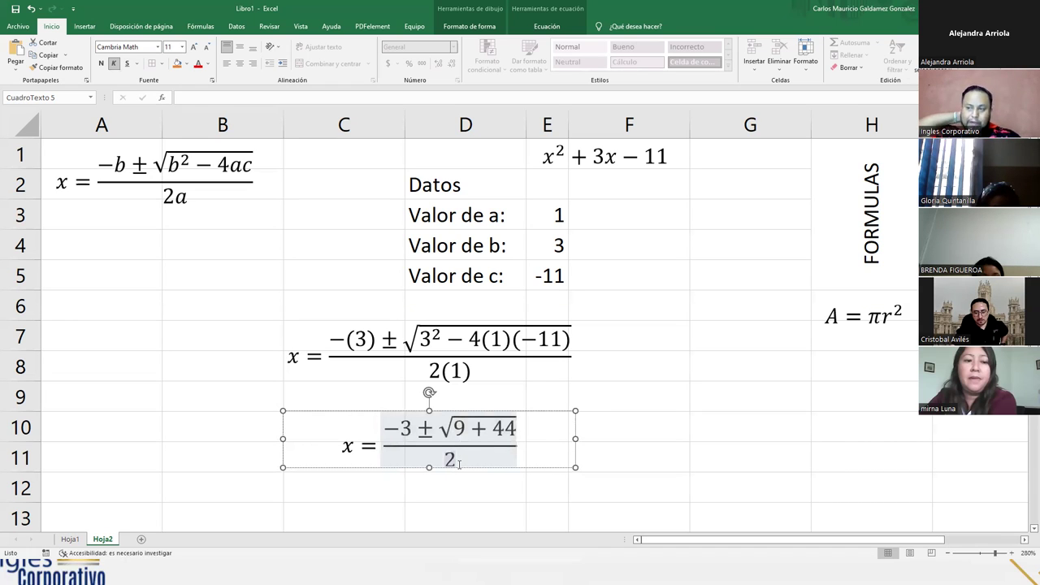
Step: Begin a formula in cell C13, below the simplified equation, with =-3+(
scroll(452, 457, down, 2)
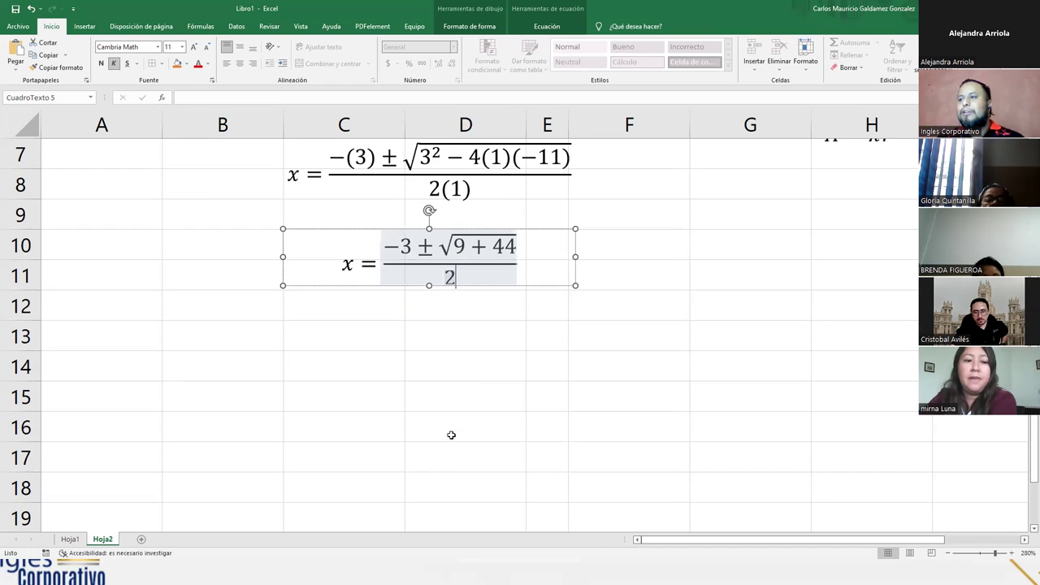
click(358, 328)
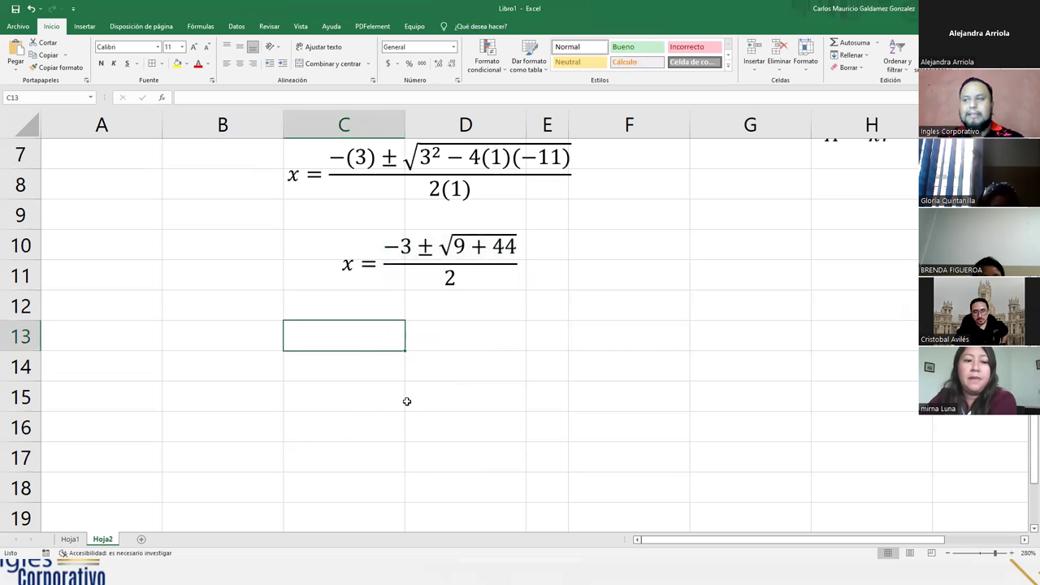
text(=)
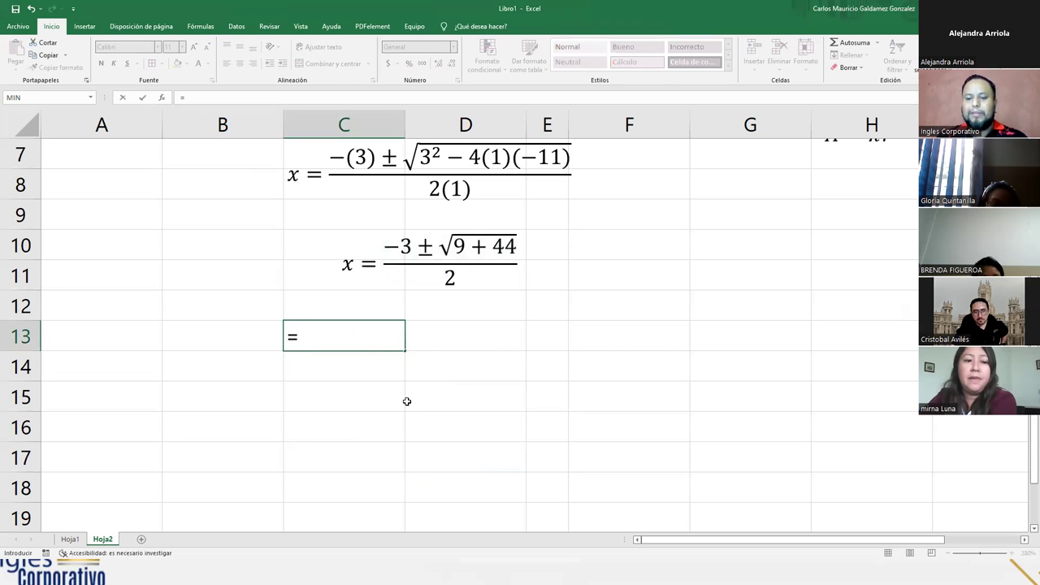
text(-3)
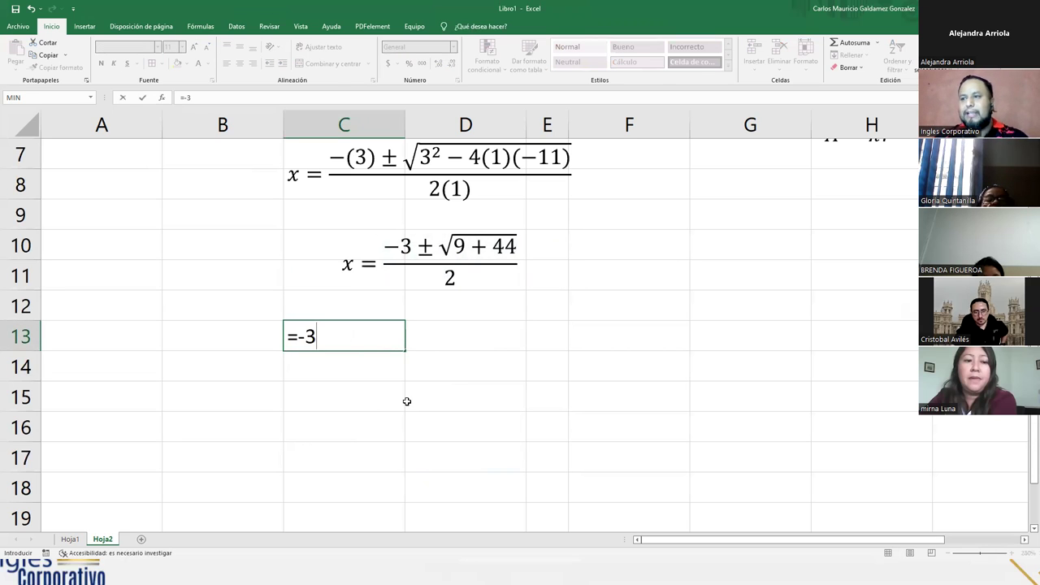
text(+)
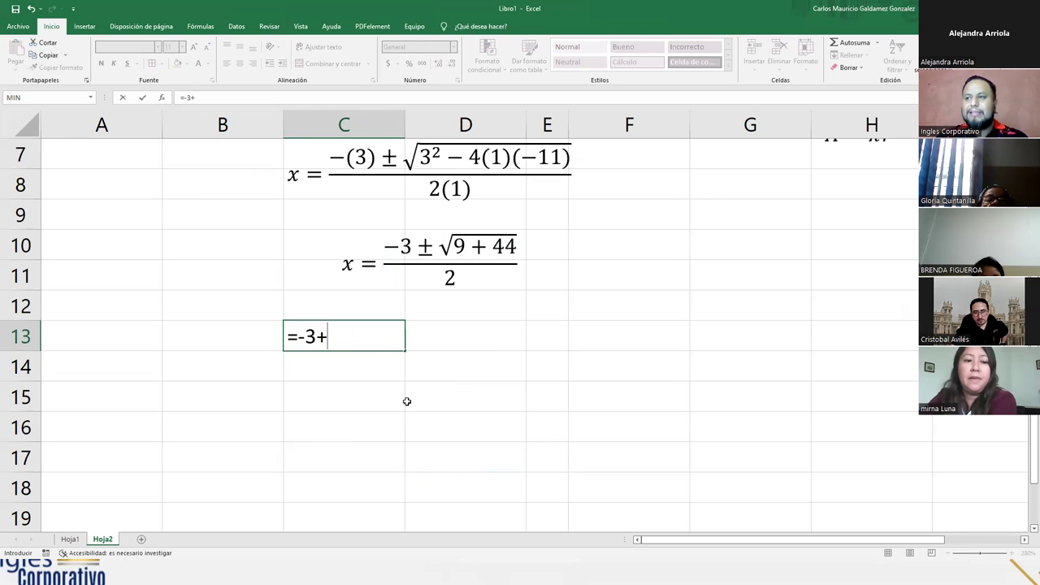
text(()
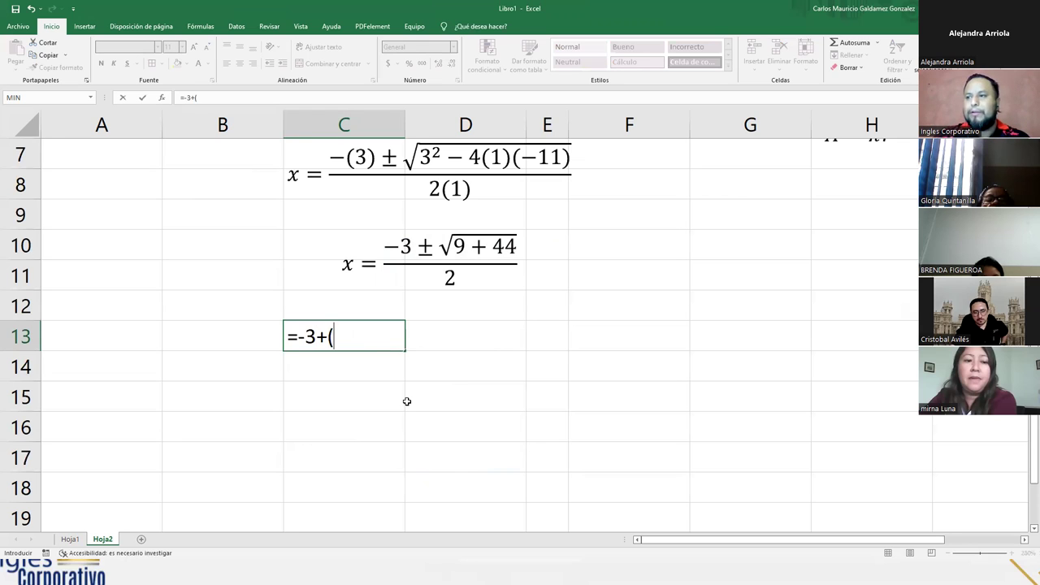
click(454, 251)
click(524, 315)
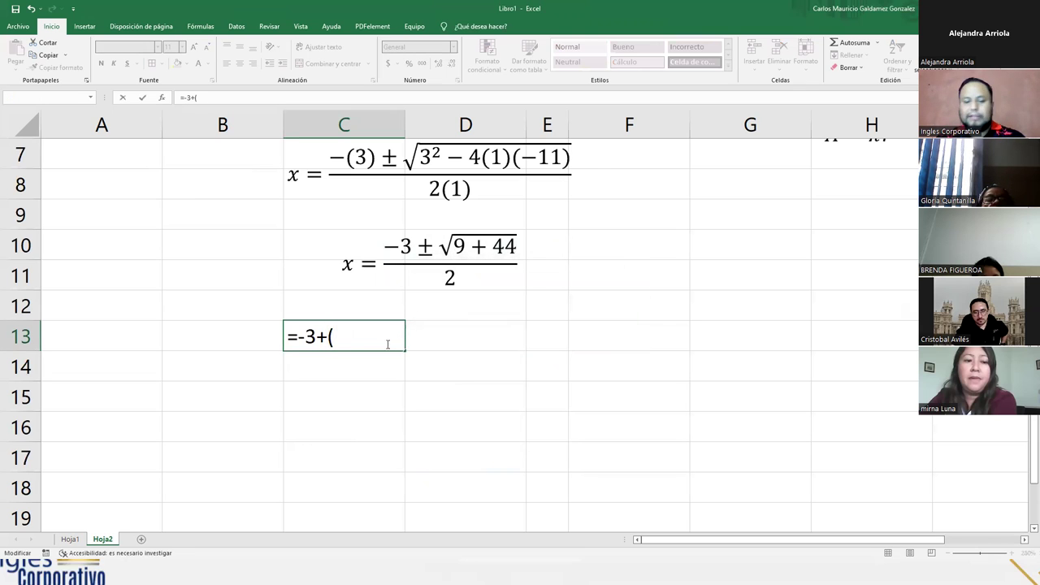
Step: Continue the formula in C13 with the square-root function RAIZ of 53, divided by 2, to read =-3+(RAIZ(53))/2
text(ra)
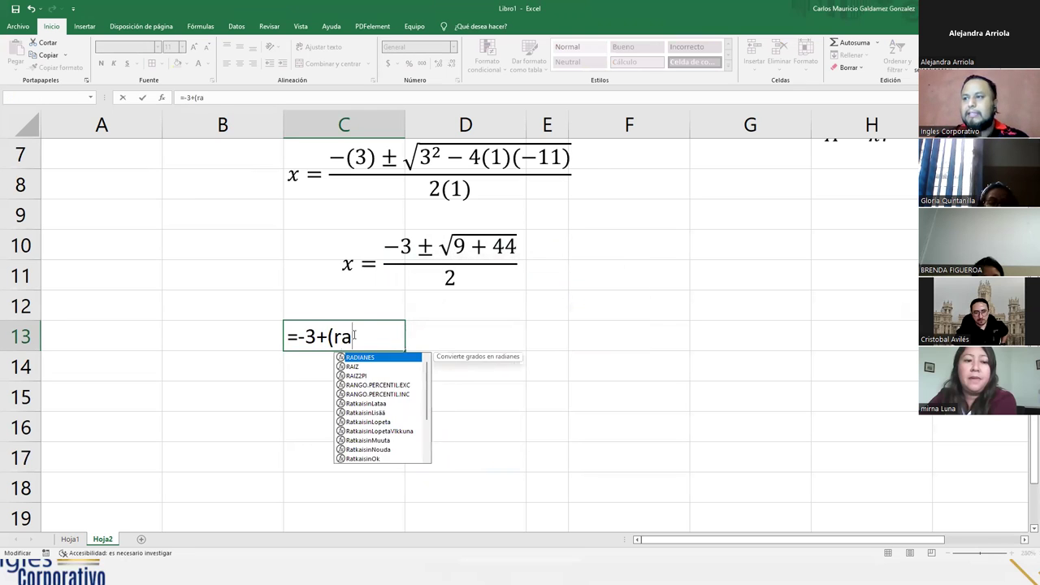
text(i)
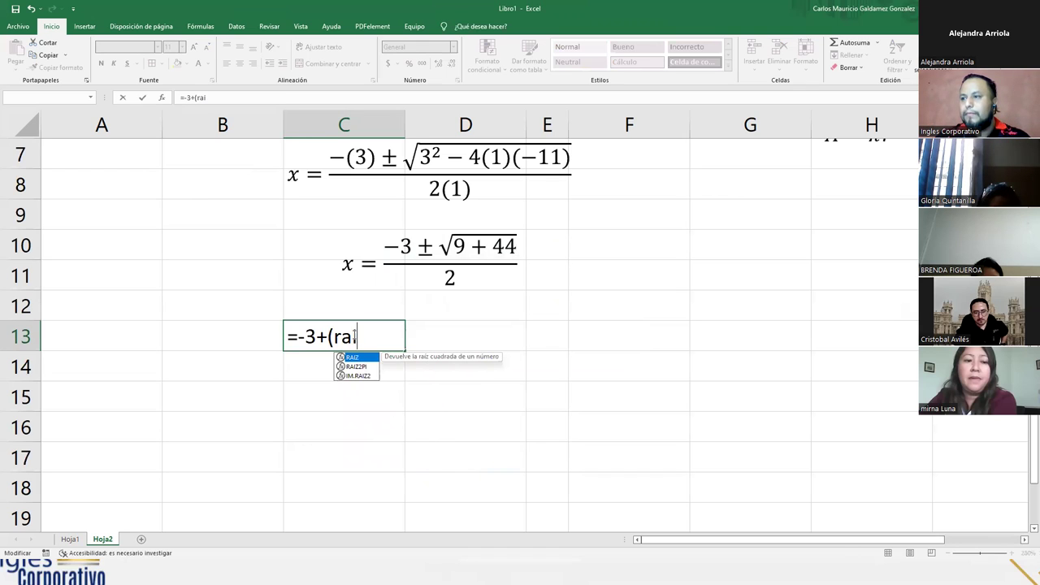
text(z)
key(Tab)
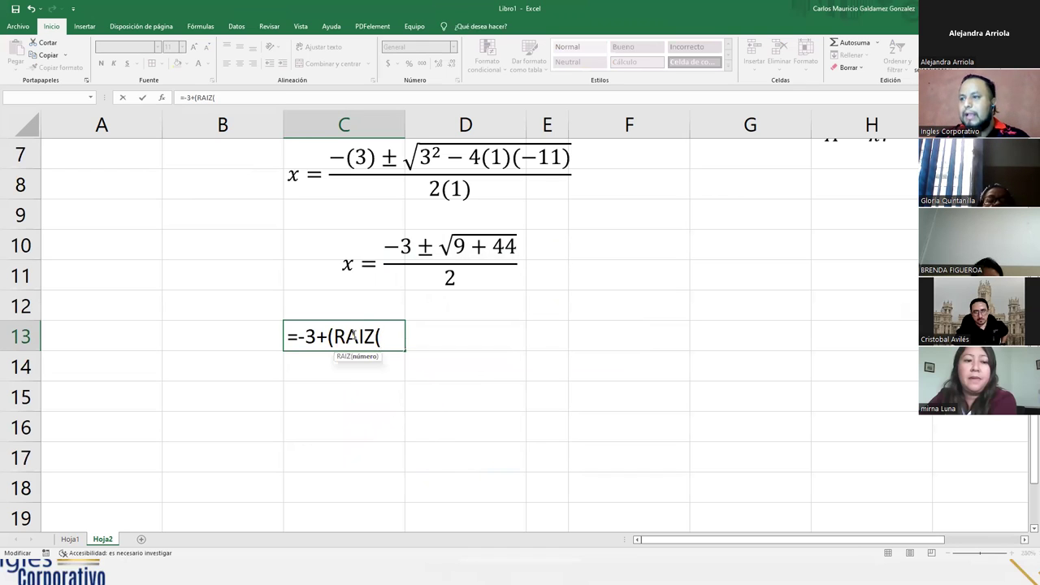
click(460, 251)
click(519, 317)
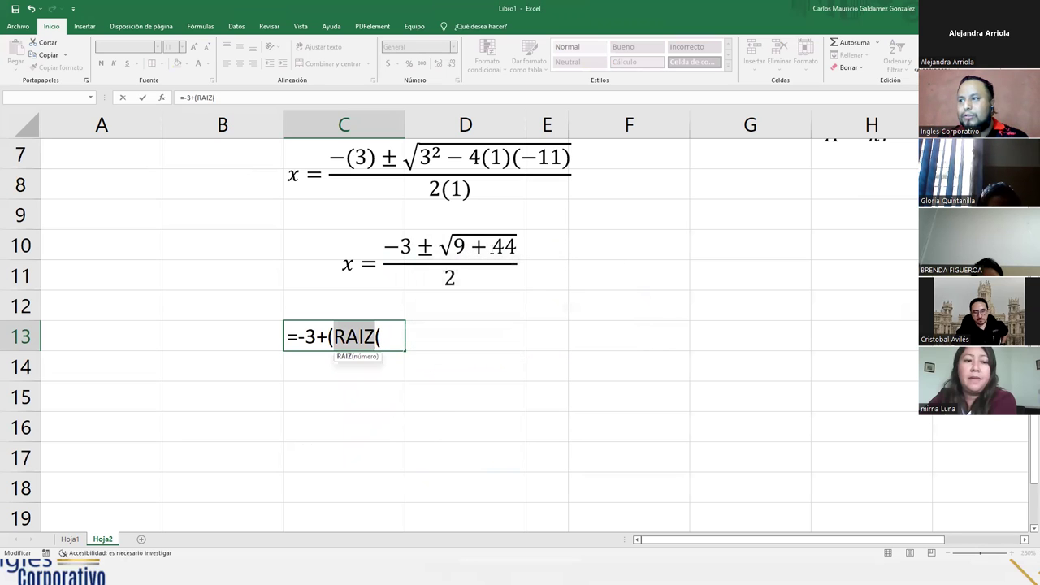
click(391, 333)
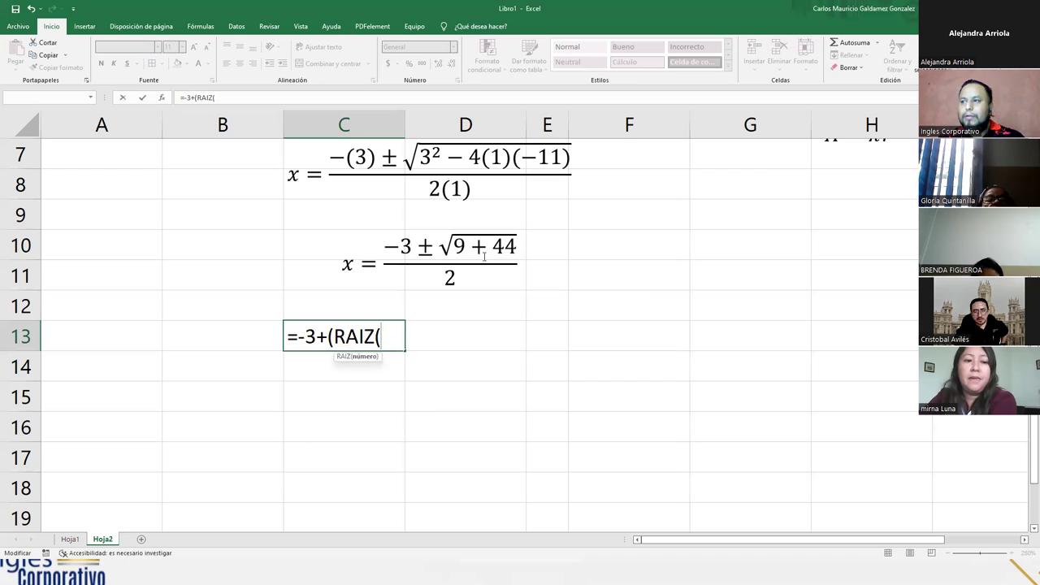
text(53)
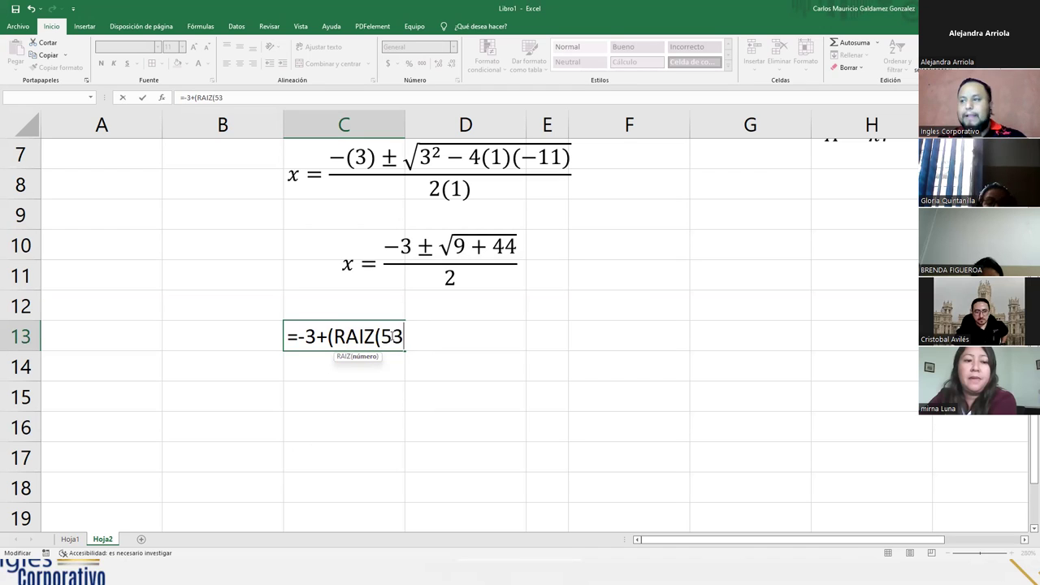
text())
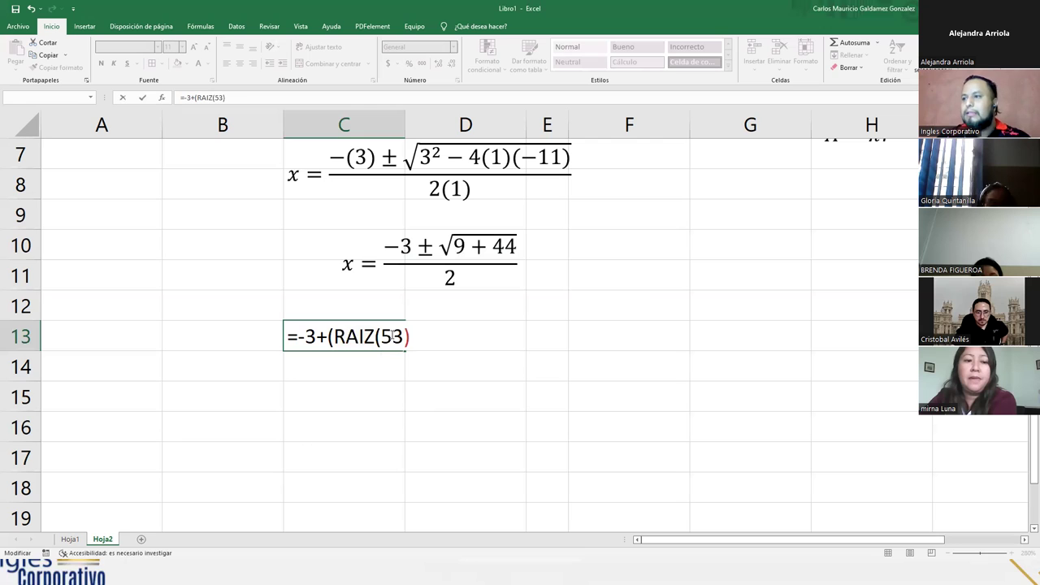
text())
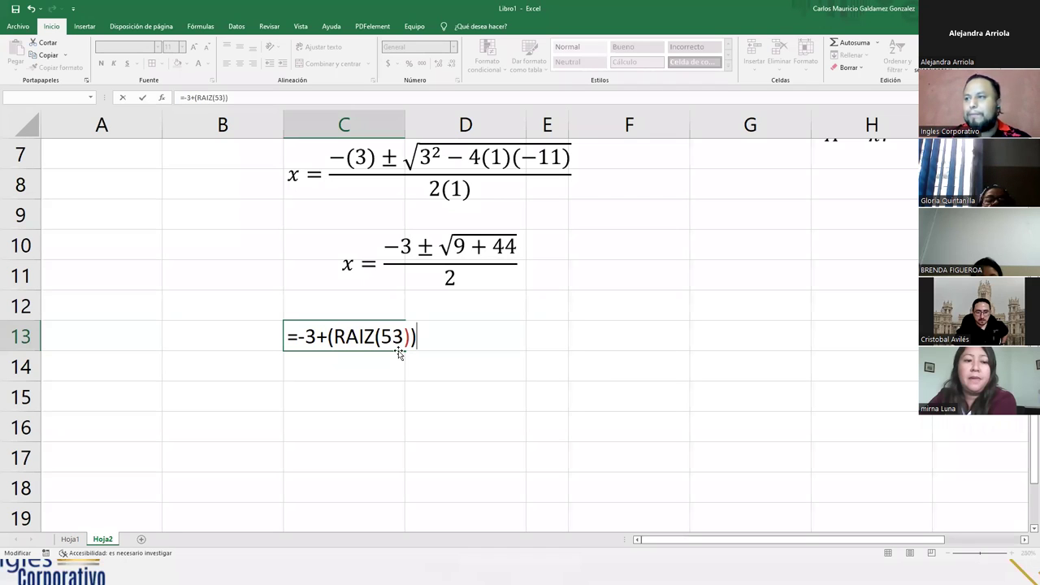
text(/2)
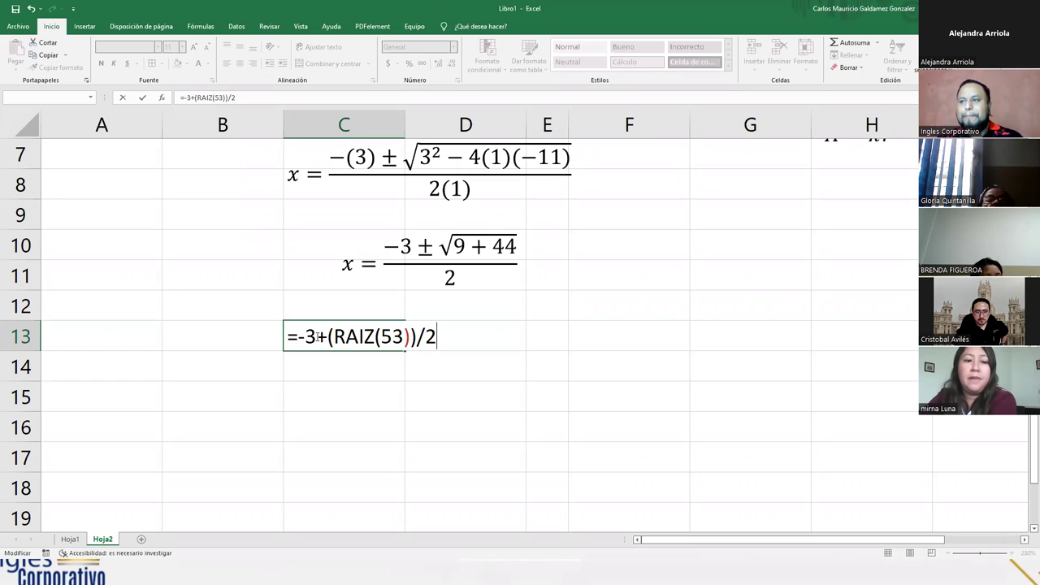
Step: Copy the whole formula text =-3+(RAIZ(53))/2, cancel the entry, and paste and confirm it in C13
drag(288, 336, 471, 327)
key(ctrl+c)
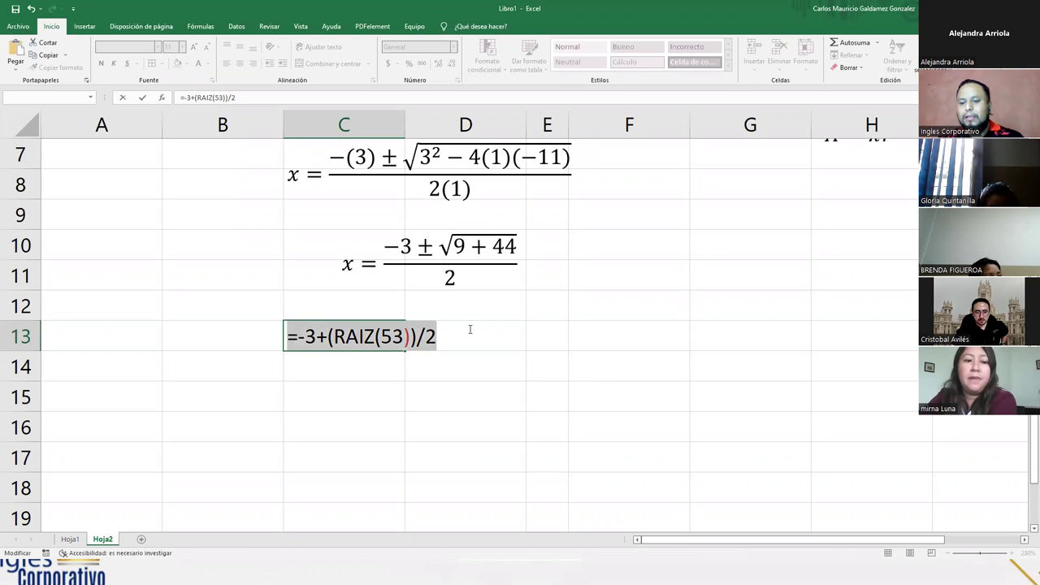
click(260, 345)
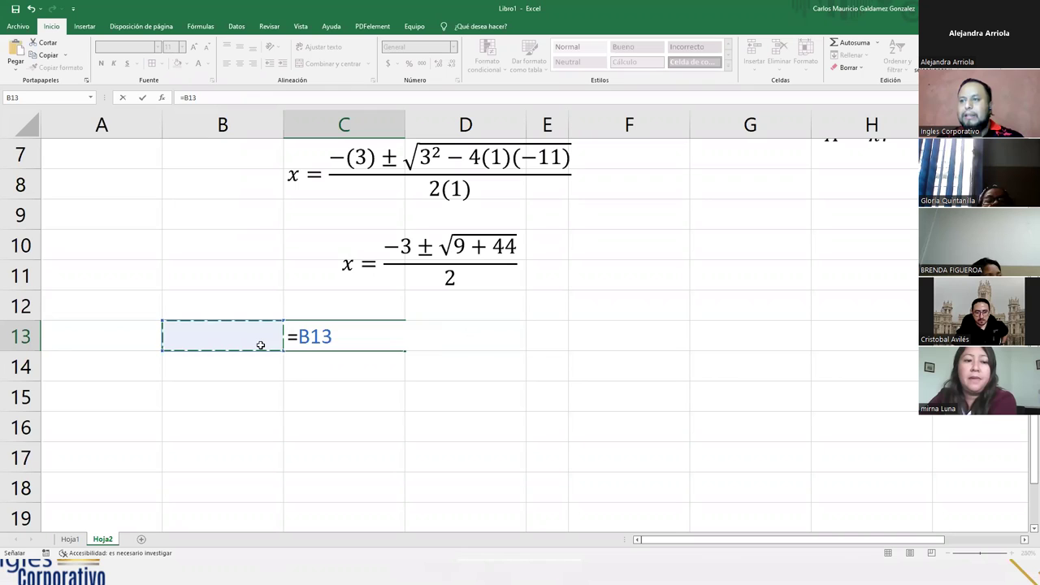
key(Escape)
double_click(311, 342)
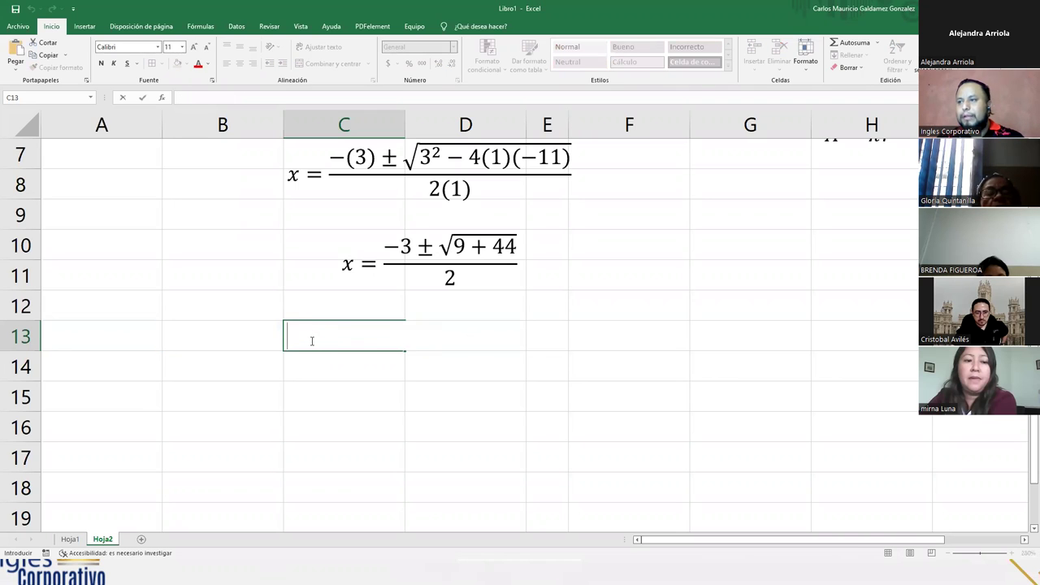
key(ctrl+v)
key(Return)
click(295, 338)
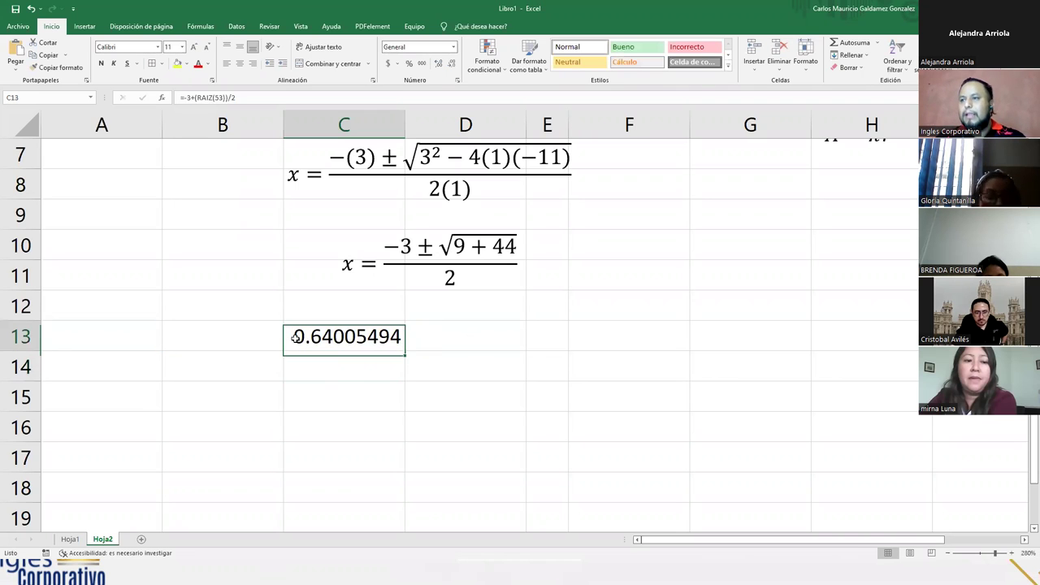
Step: Label the two solutions by entering X1 in cell B13 and X2 in B14
key(Left)
text(X1)
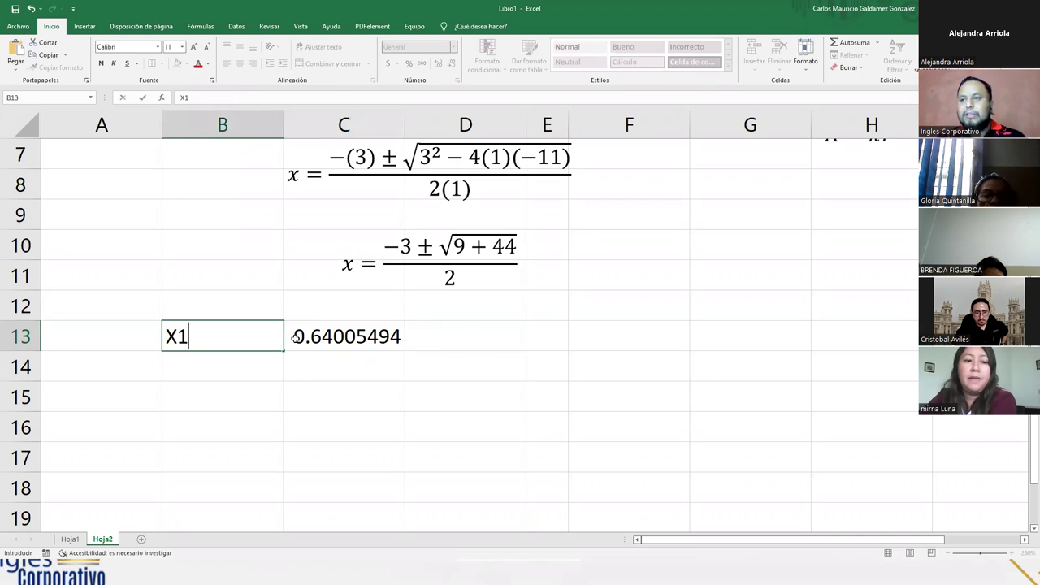
key(Return)
text(X2|)
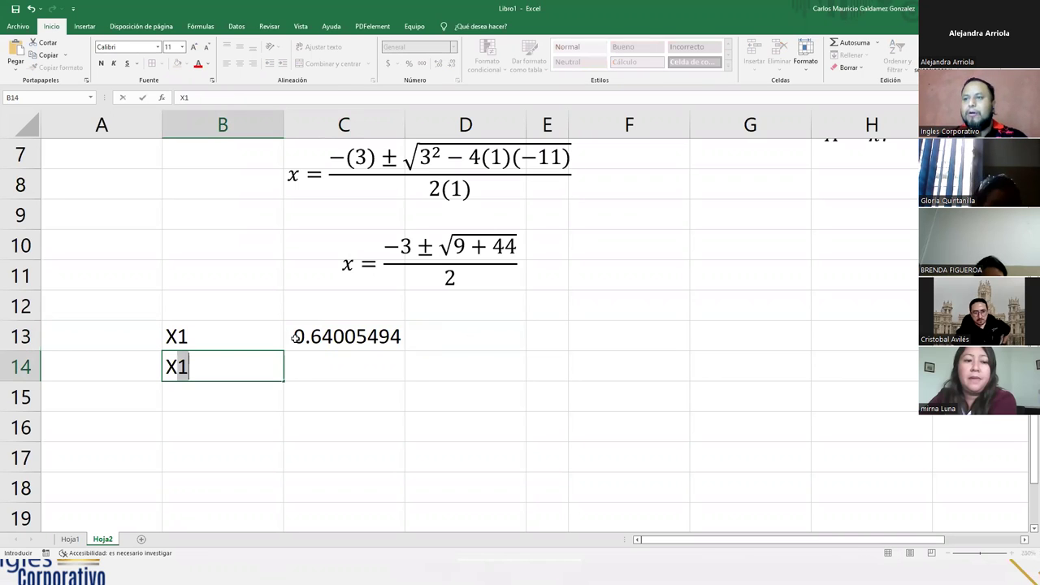
key(BackSpace)
key(BackSpace)
key(BackSpace)
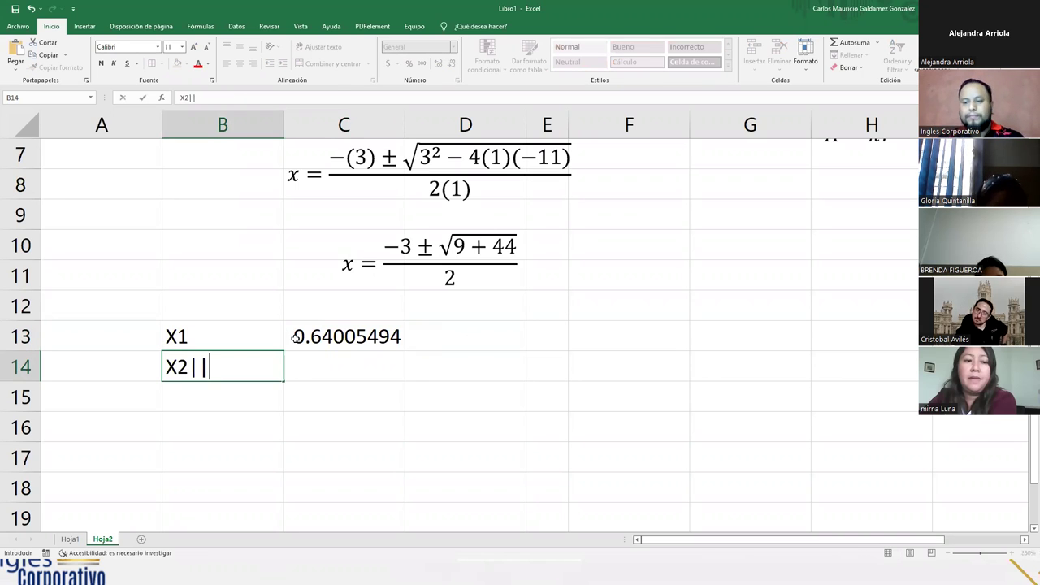
key(Tab)
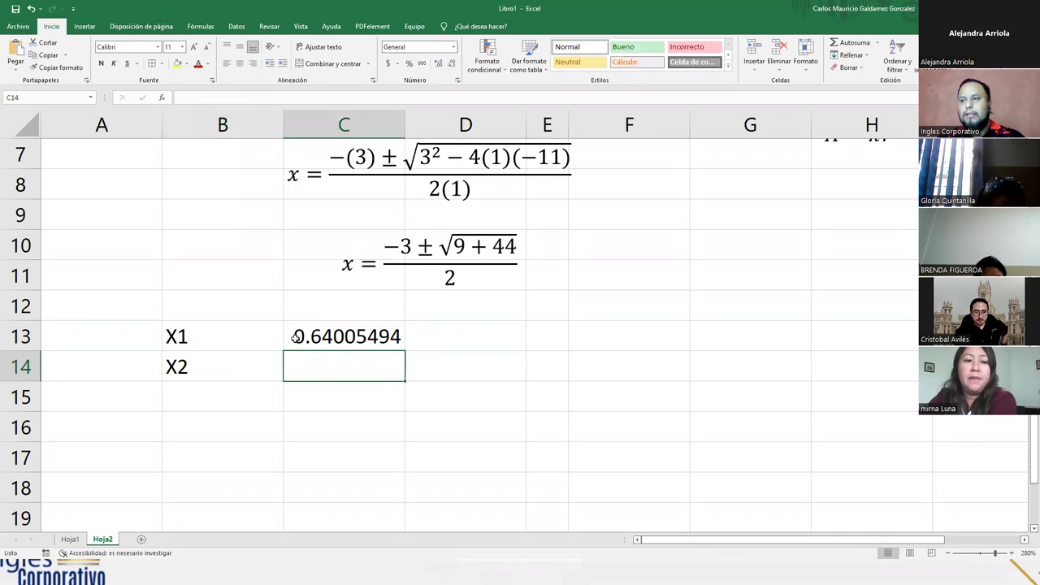
Step: Paste the copied formula into C14 and change its plus sign to a minus, giving =-3-(RAIZ(53))/2
key(ctrl+v)
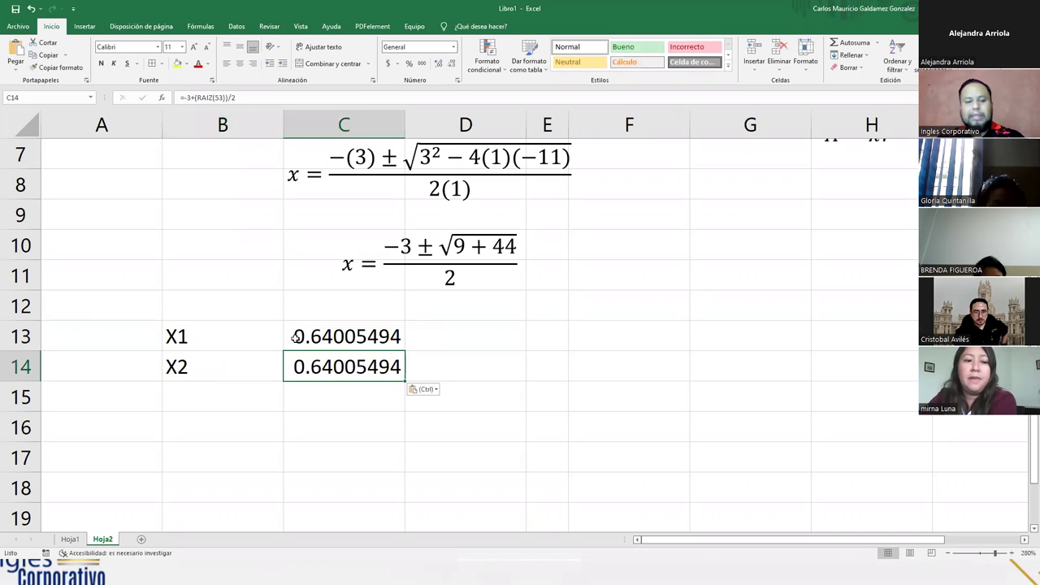
double_click(342, 369)
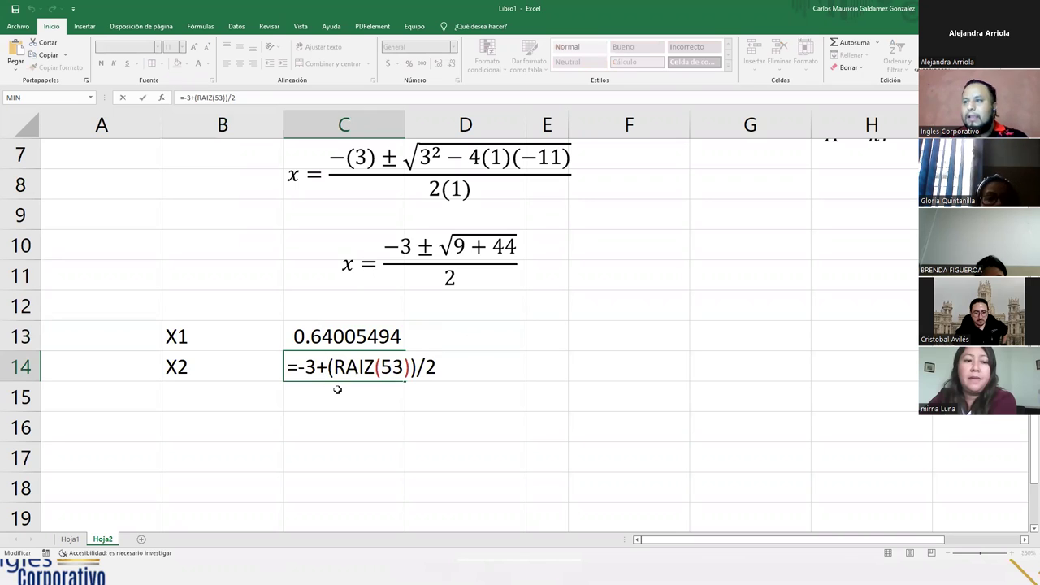
key(BackSpace)
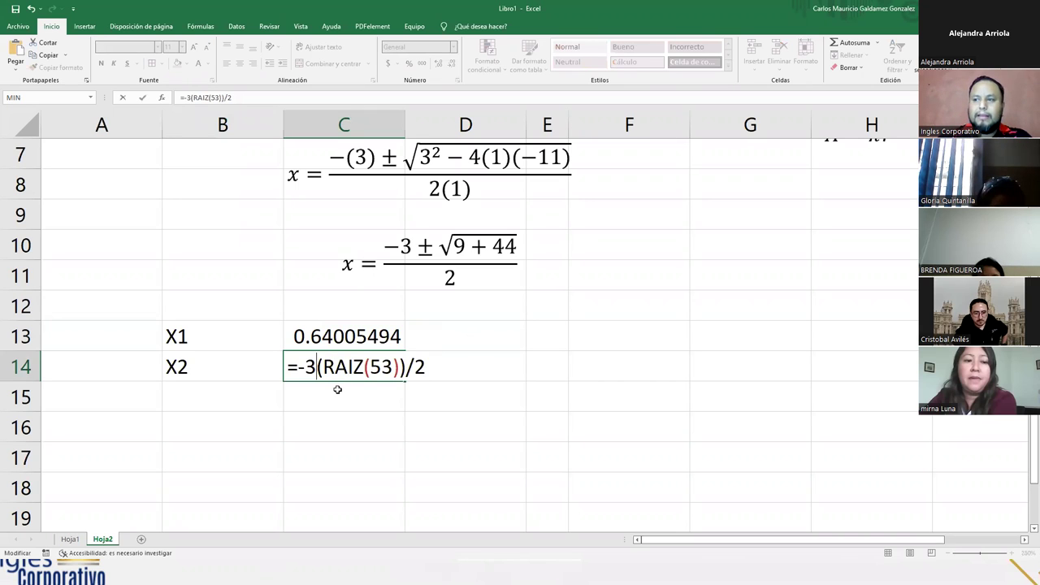
text(-)
key(Return)
key(Left)
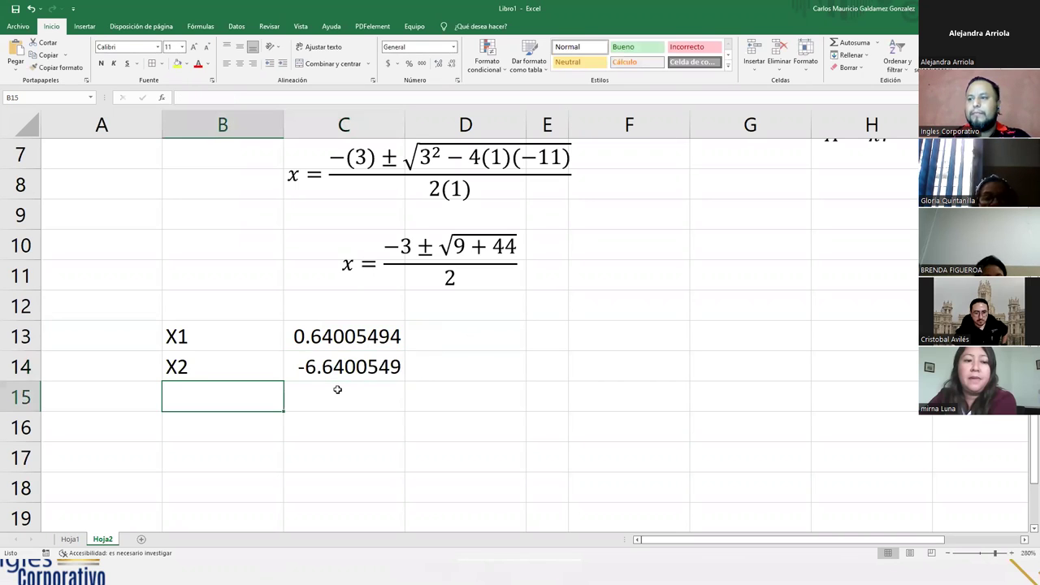
key(Up)
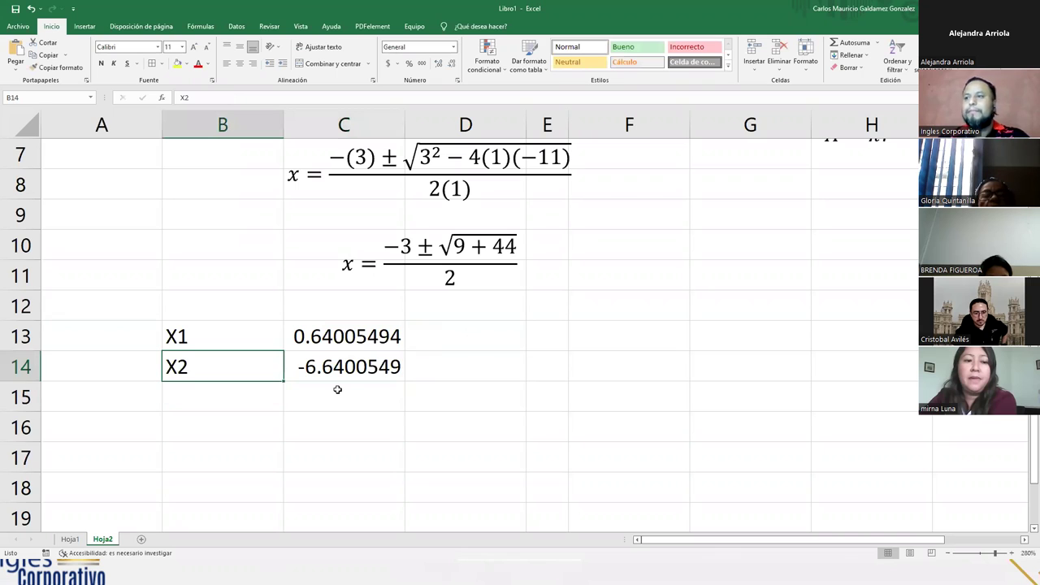
Step: Examine the whole X1 formula in C13, highlighting everything after its equals sign, and close the cell again
click(327, 341)
double_click(327, 341)
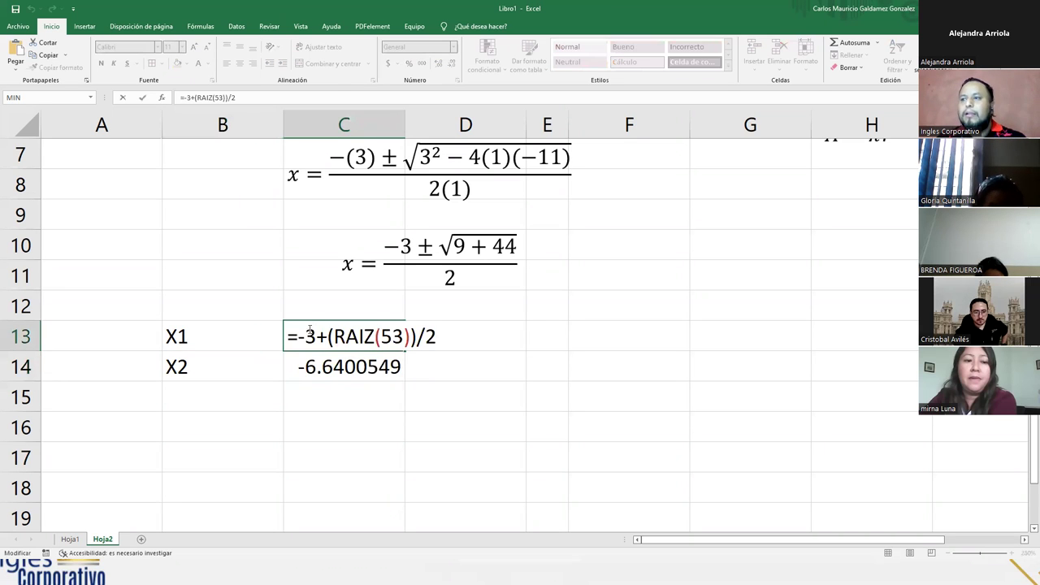
drag(299, 337, 437, 336)
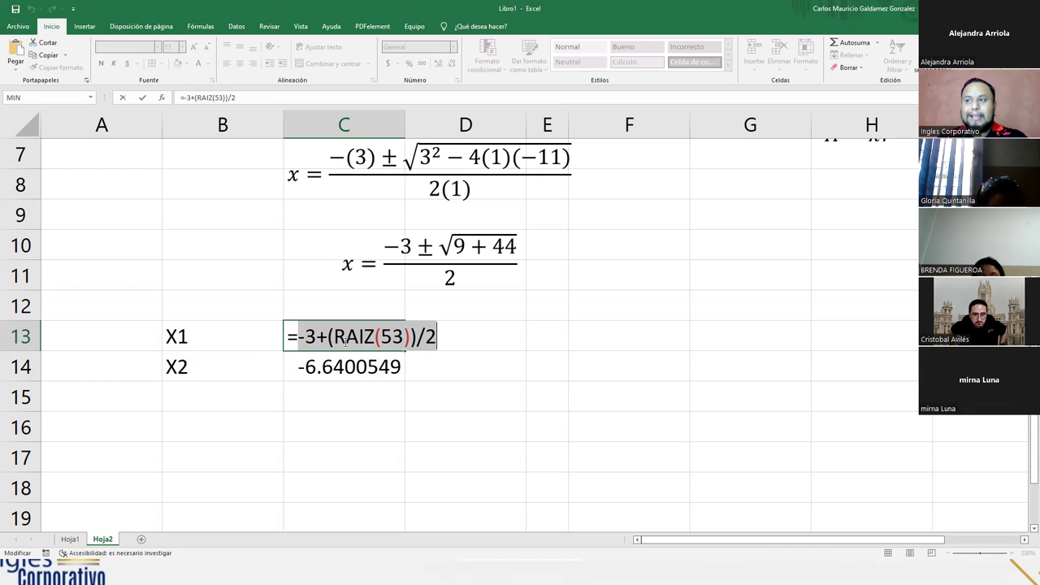
click(339, 341)
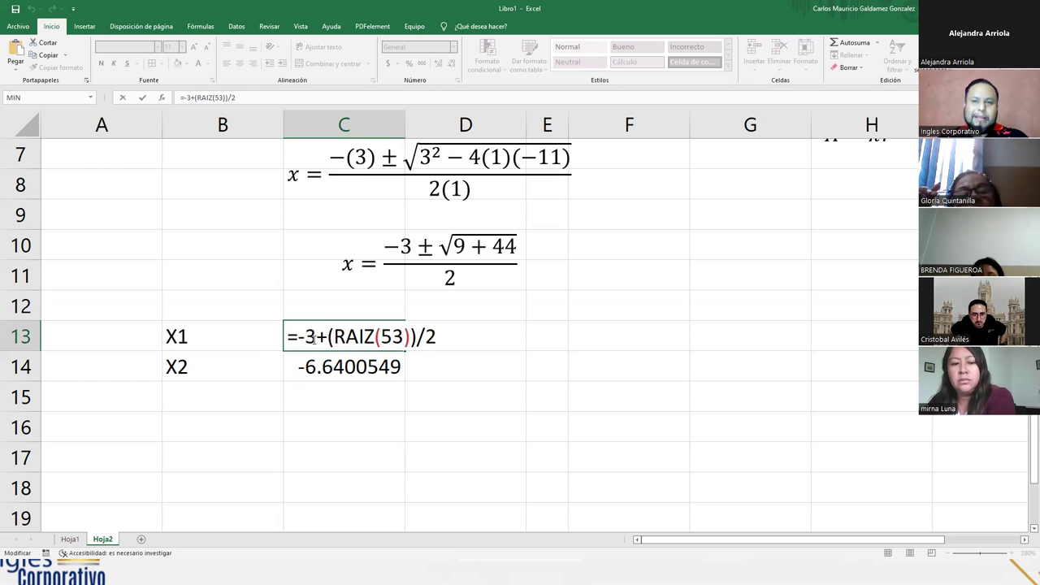
key(Return)
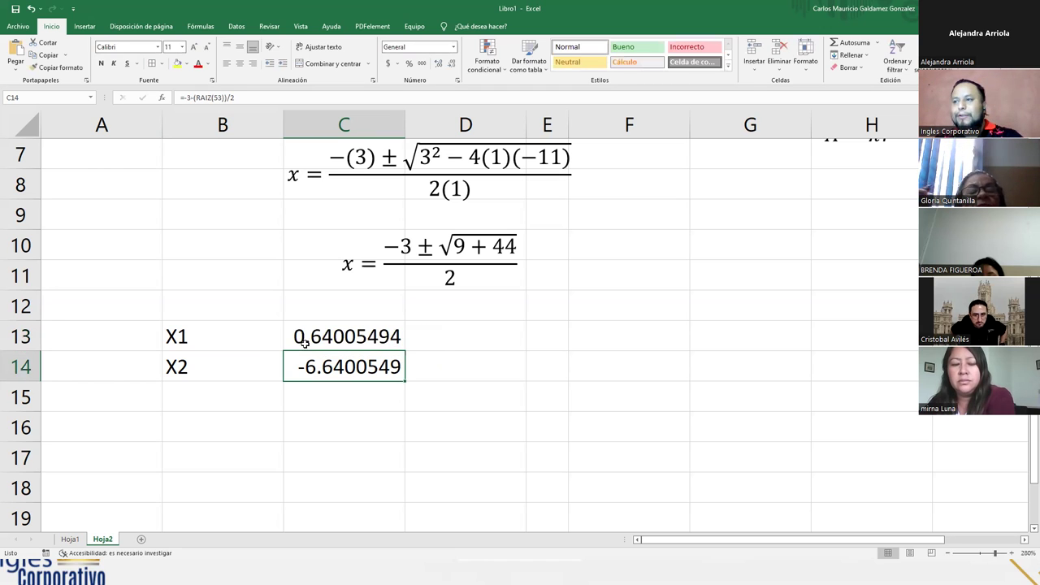
Step: Examine the RAIZ(53) part of the X1 formula in C13 and cancel any accidental edit of the cell
click(318, 342)
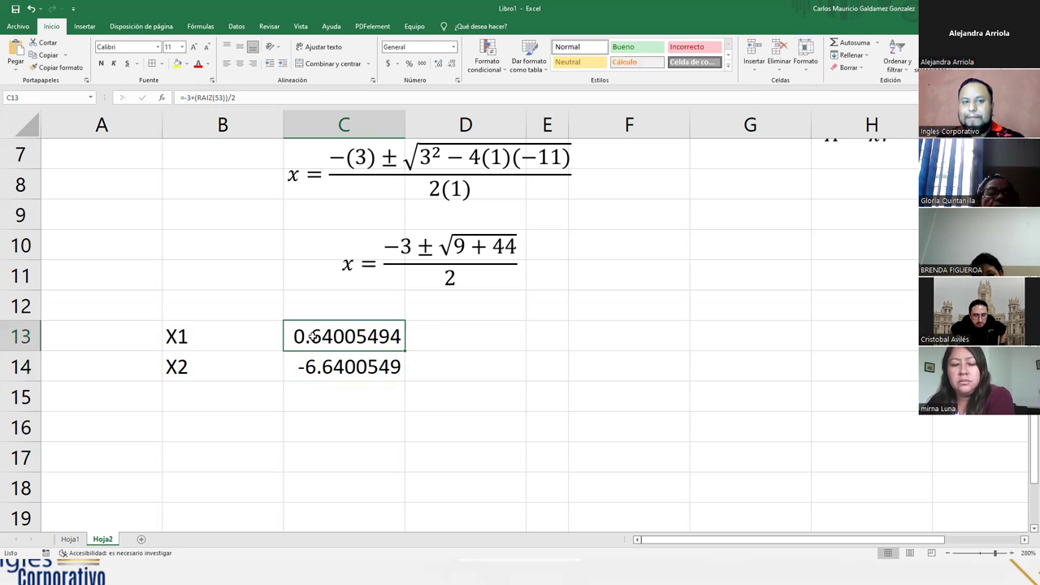
double_click(316, 336)
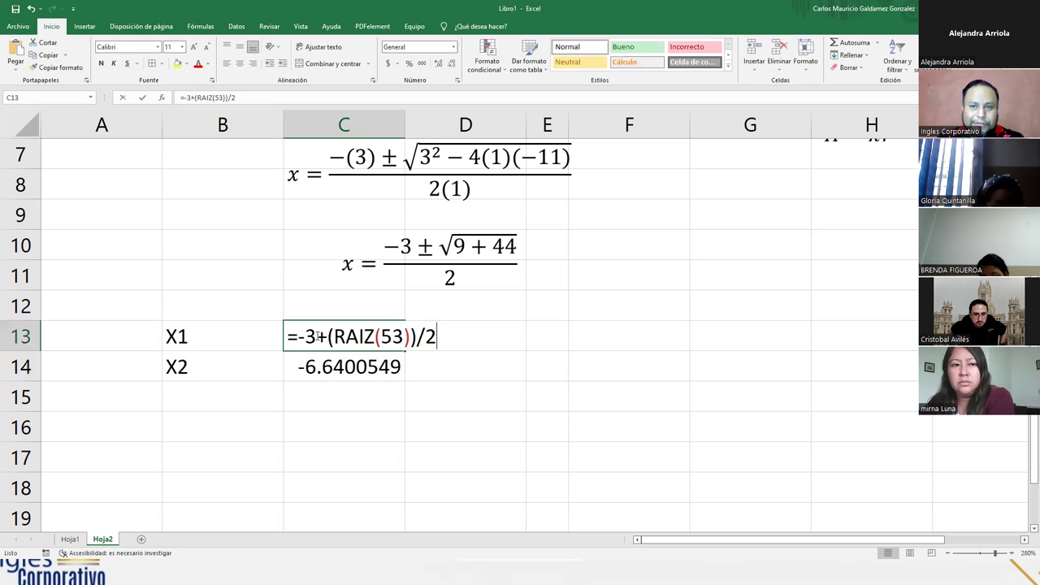
drag(333, 337, 411, 336)
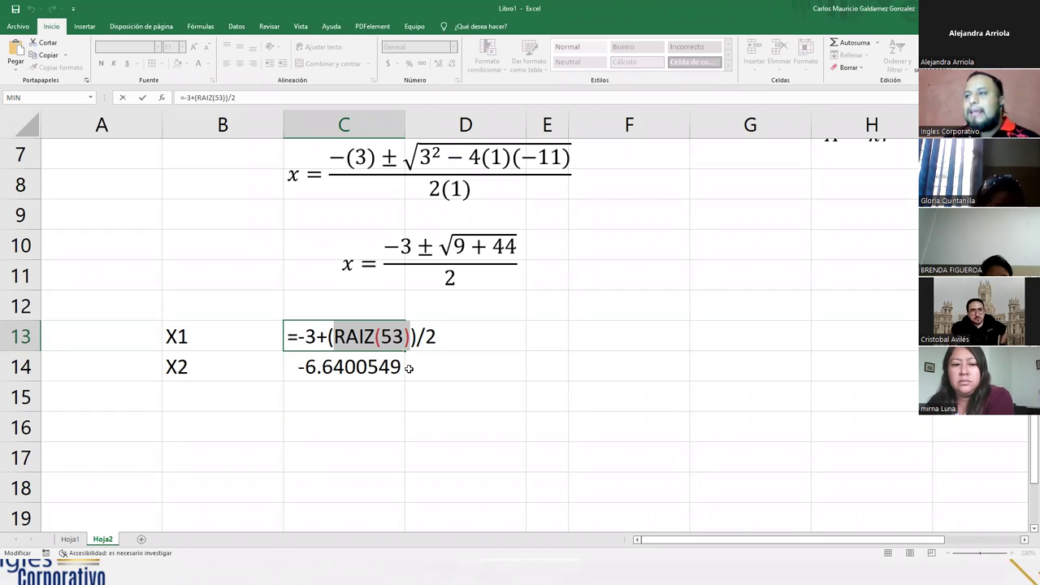
click(380, 337)
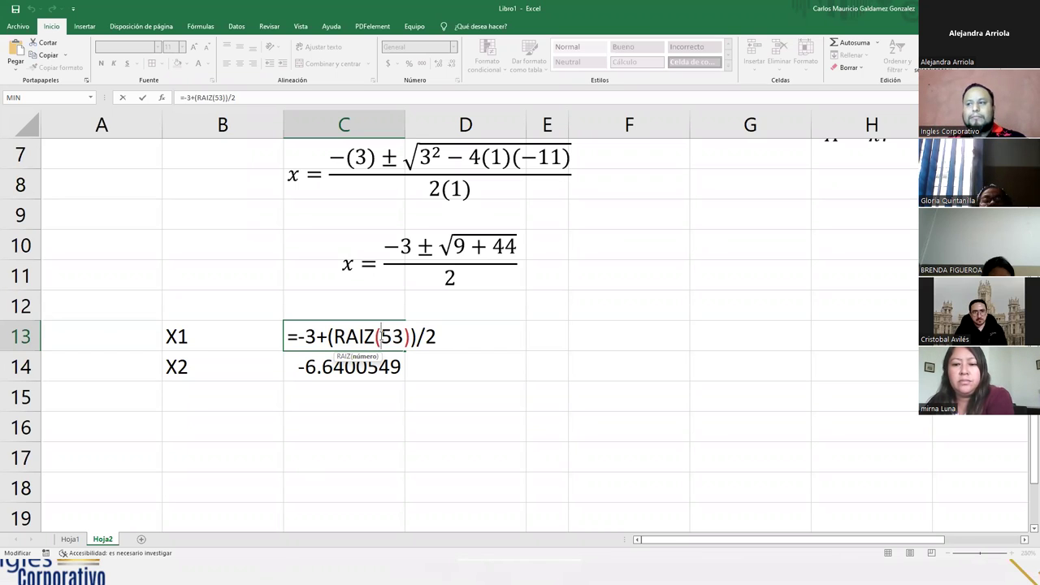
click(306, 402)
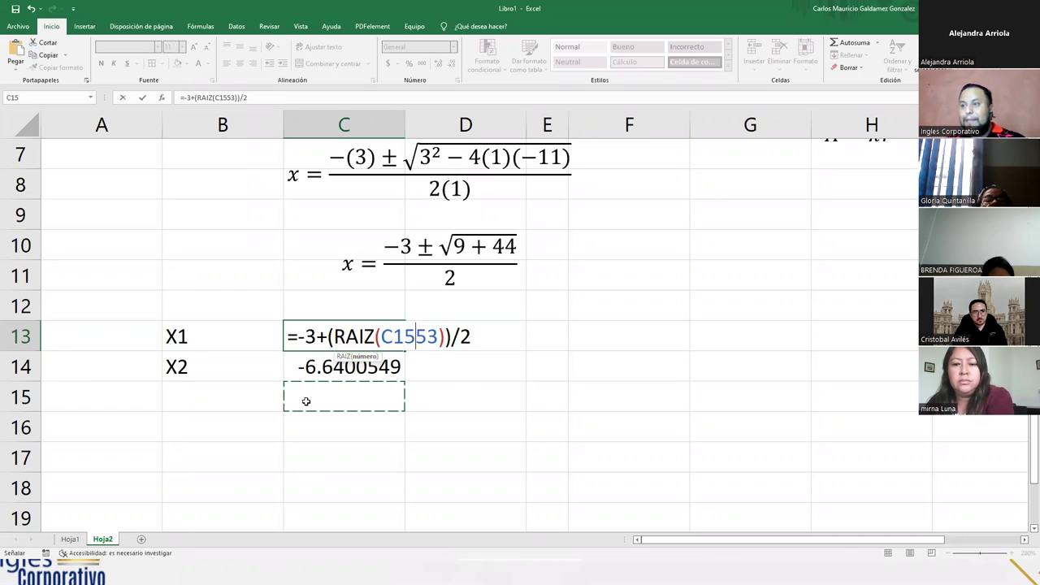
key(ctrl+Return)
text(=)
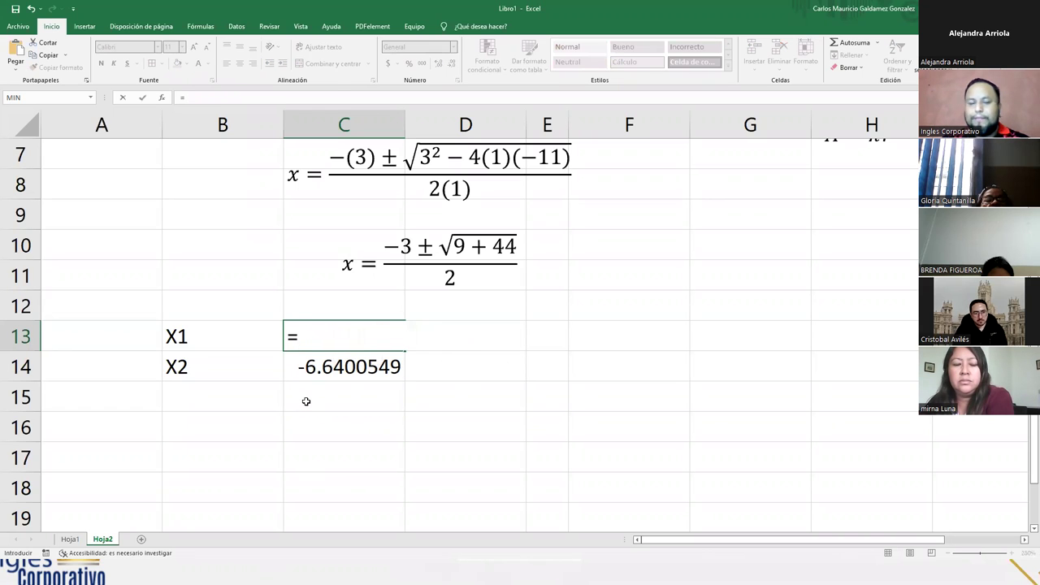
key(Escape)
Step: Enter =rai in C15, reviewing the descriptions of the suggested functions RAIZ, RAIZ2PI and IM.RAIZ2 before confirming the entry
click(306, 401)
text(=)
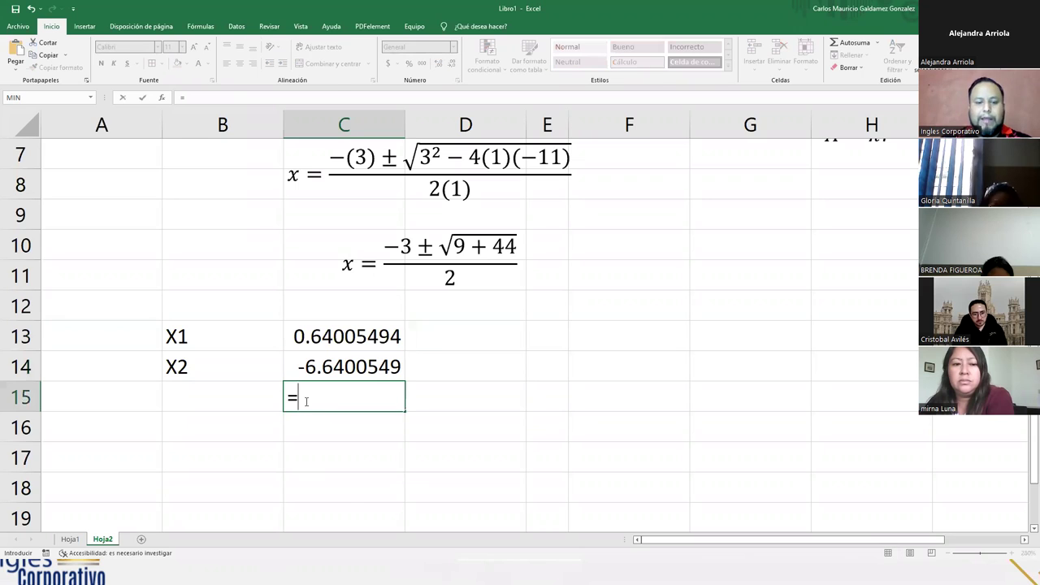
text(rai)
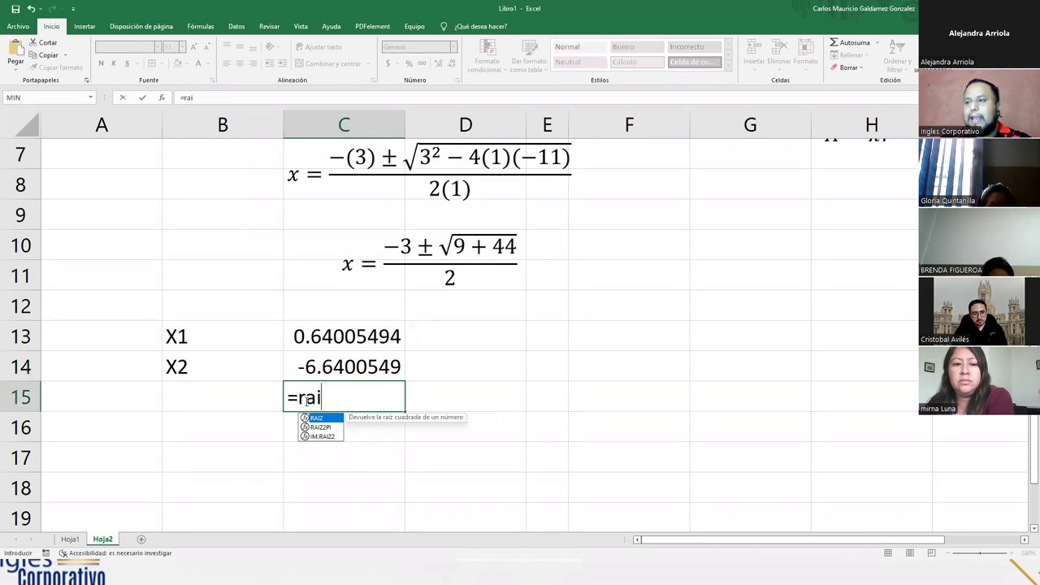
click(326, 426)
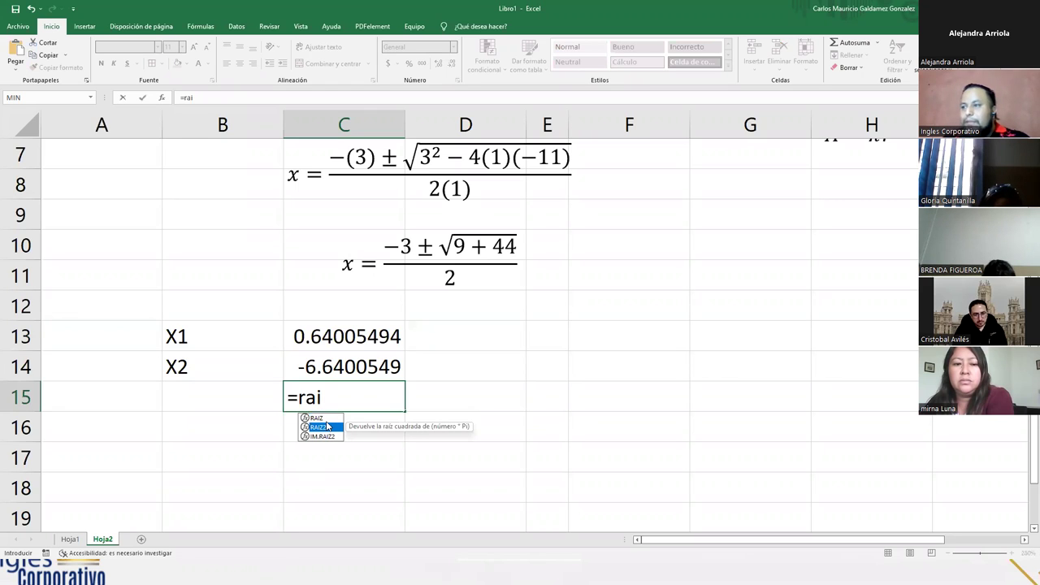
key(Down)
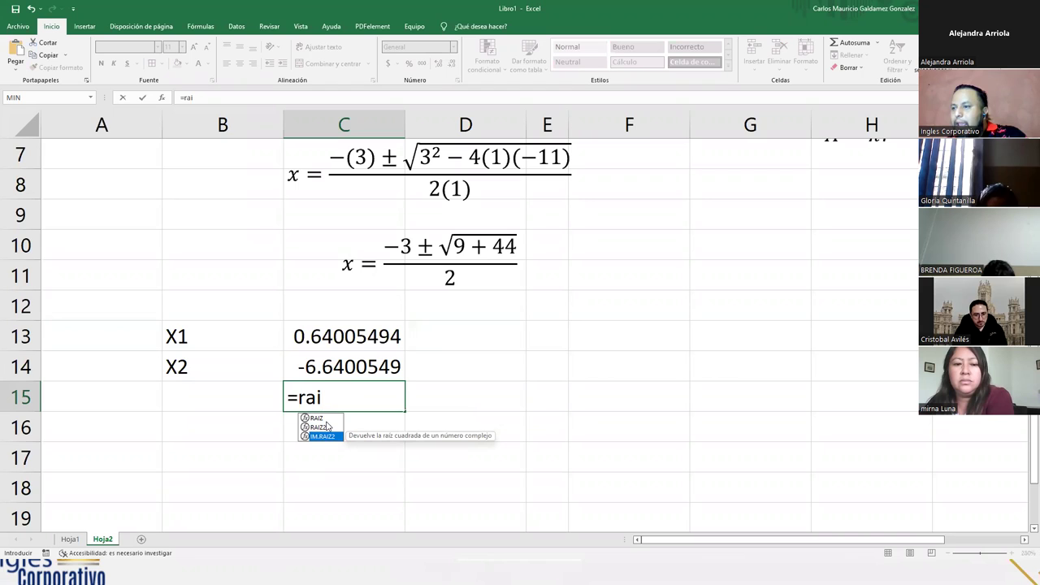
key(Up)
key(Up)
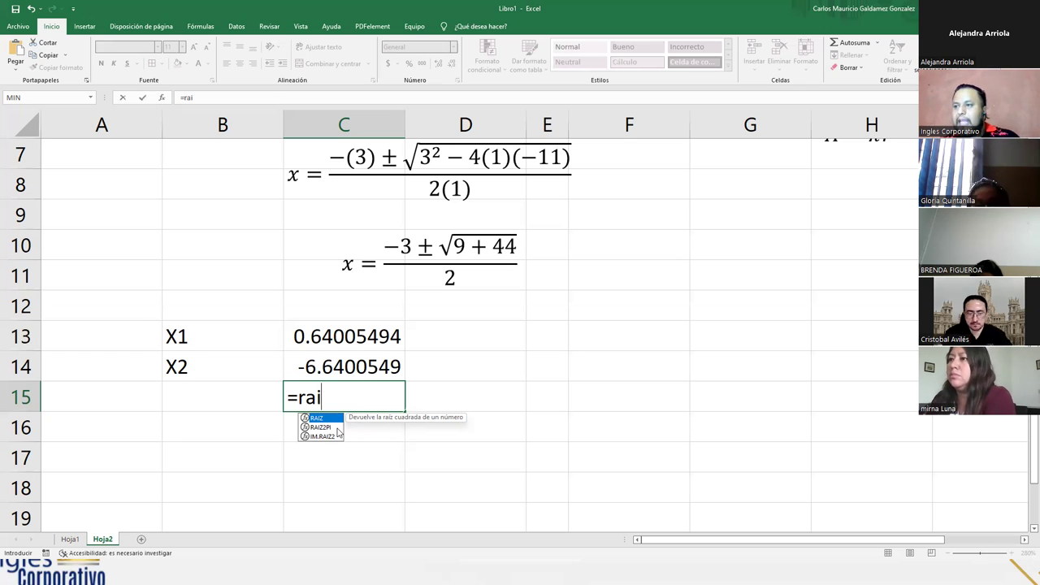
click(337, 430)
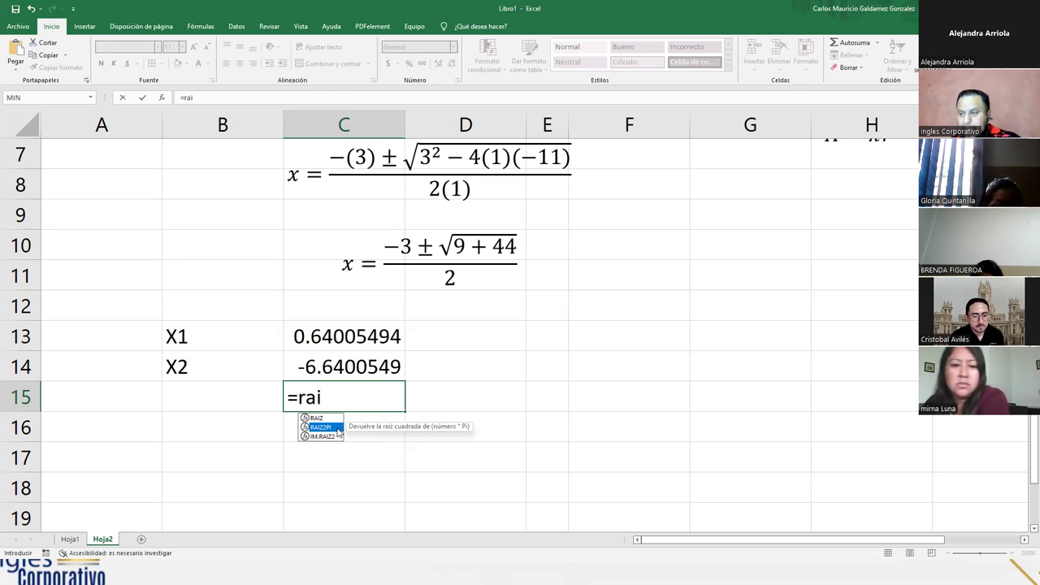
click(338, 434)
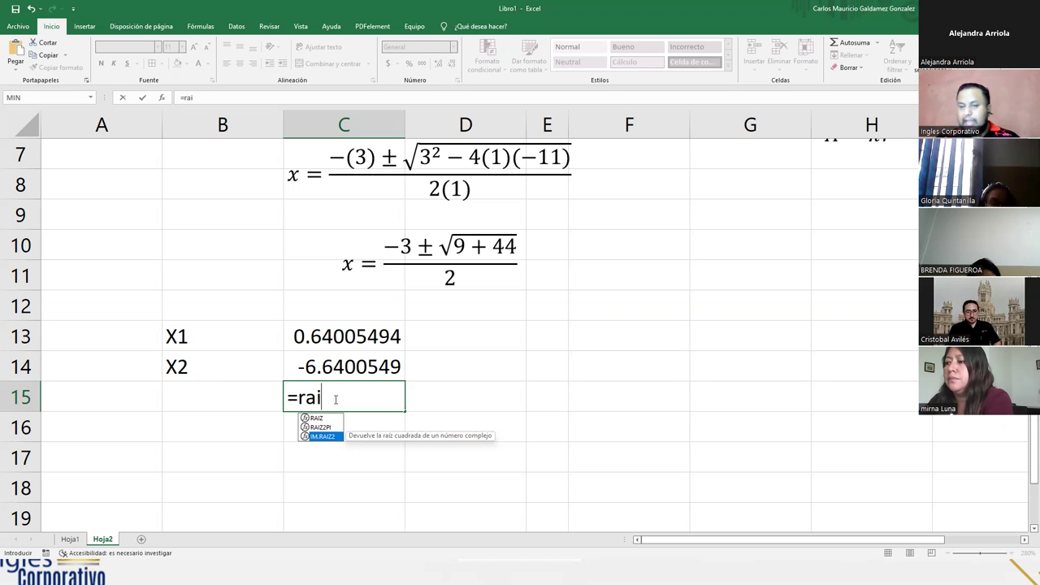
key(Up)
key(Up)
key(Return)
click(333, 396)
click(204, 97)
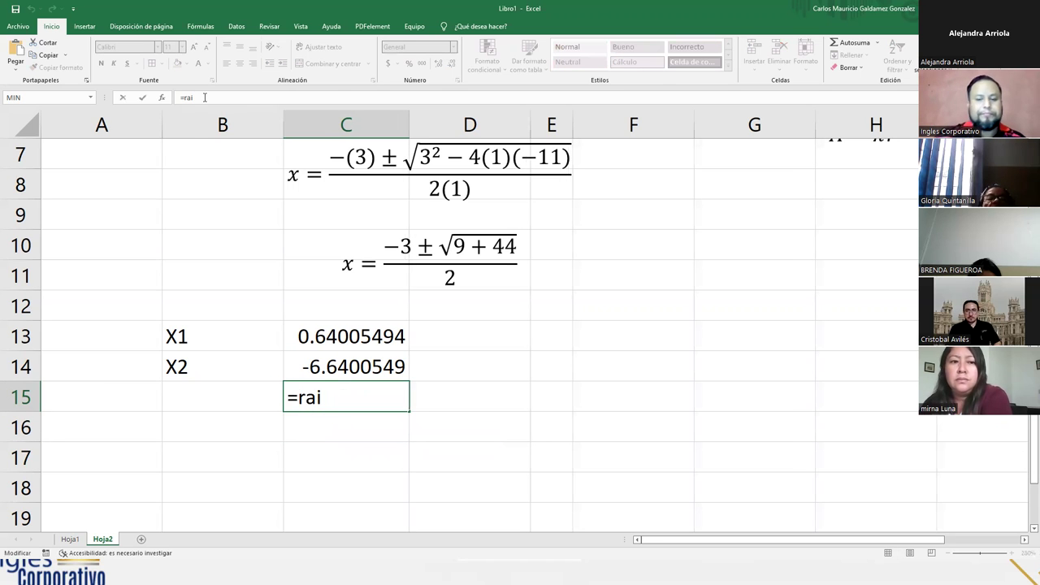
text(z)
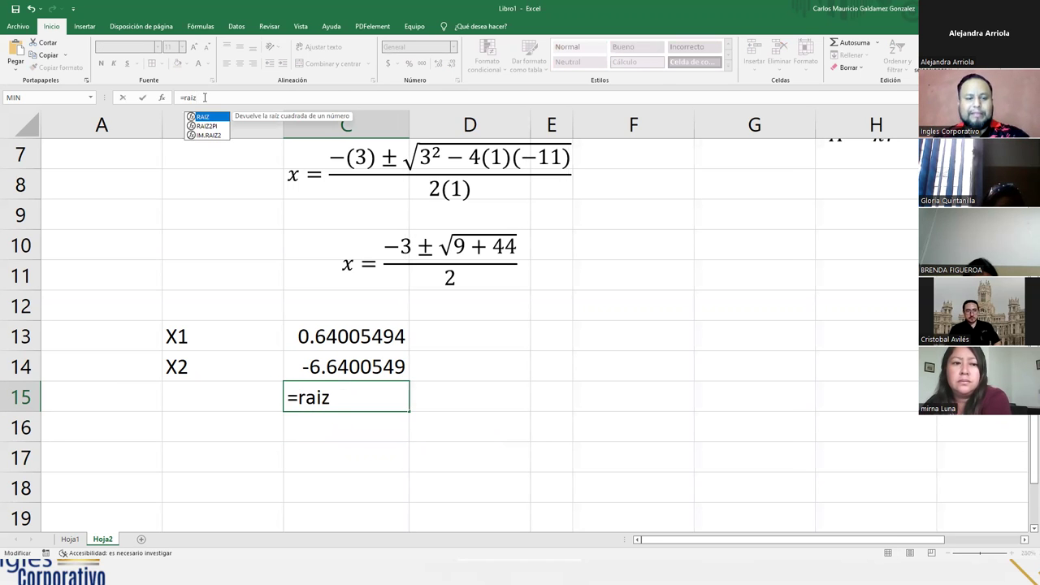
key(Escape)
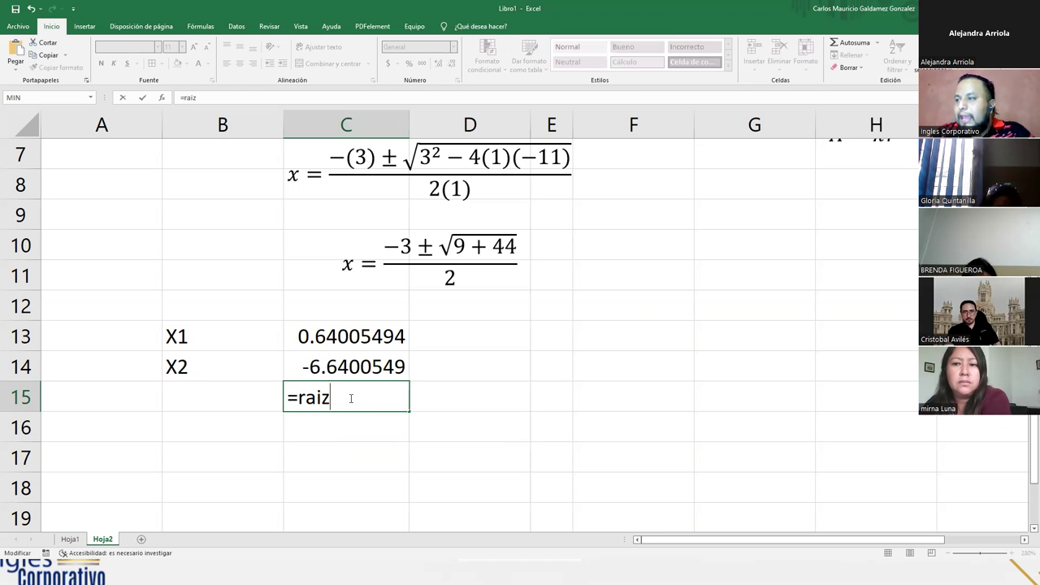
click(85, 26)
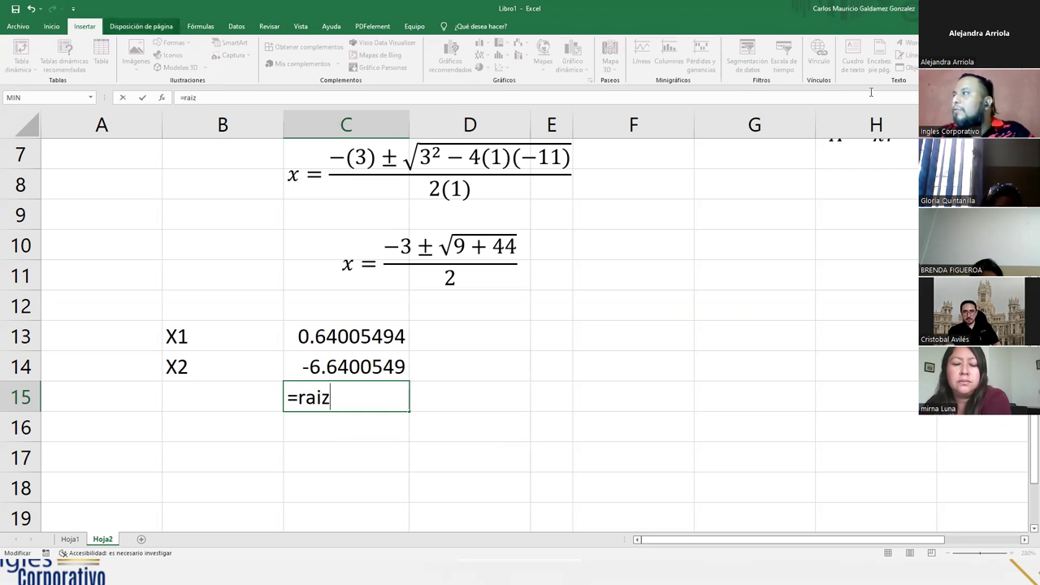
key(ctrl+Return)
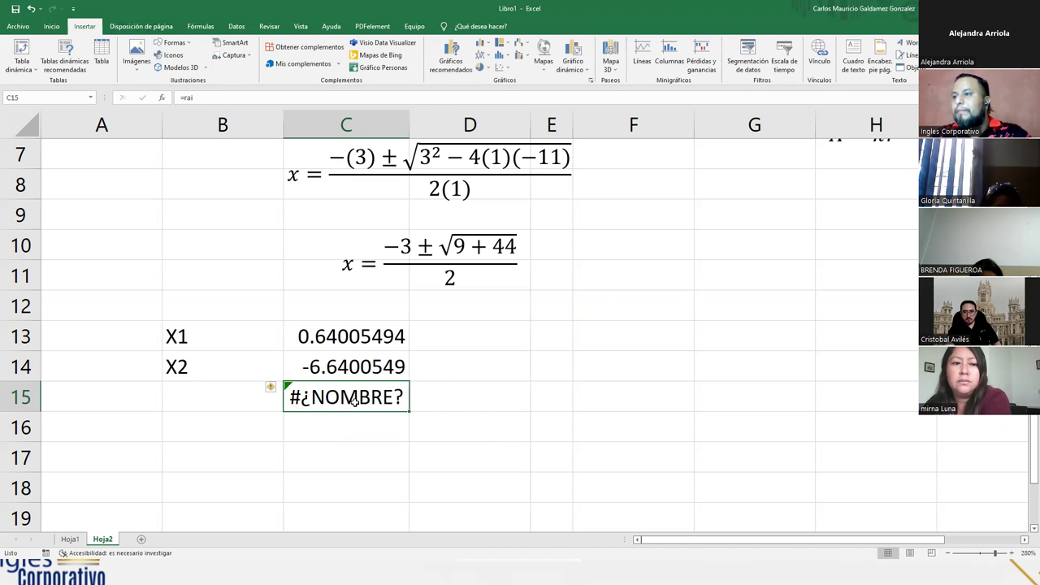
Step: Insert the circumflex accent symbol ^ into cell D15 and close the symbol dialog
click(460, 388)
click(1016, 55)
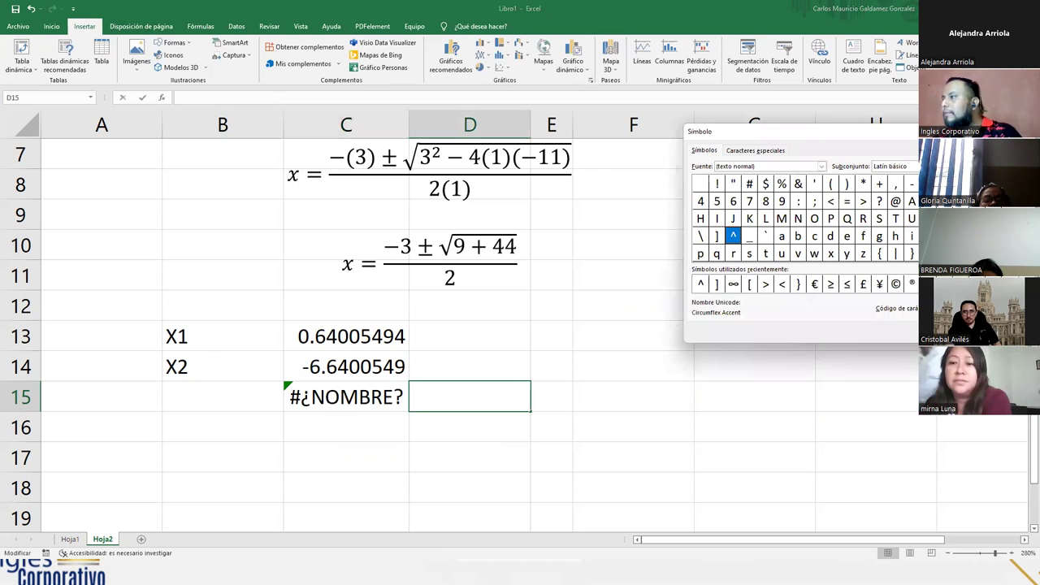
double_click(733, 235)
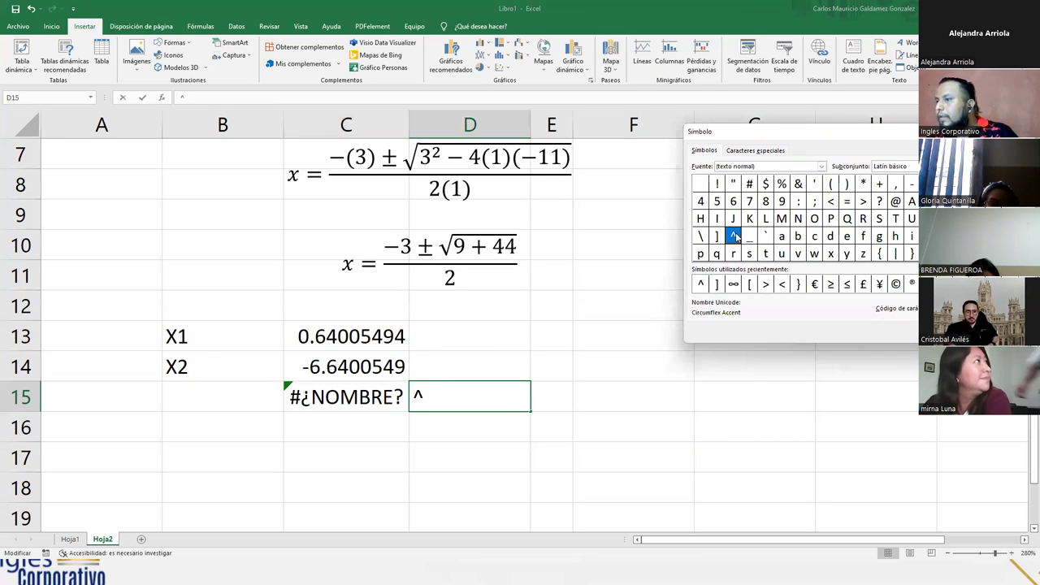
key(Escape)
Step: Build a square root as a fractional power around the ^ in D15, giving the formula =16^(1/2), and confirm it
double_click(424, 398)
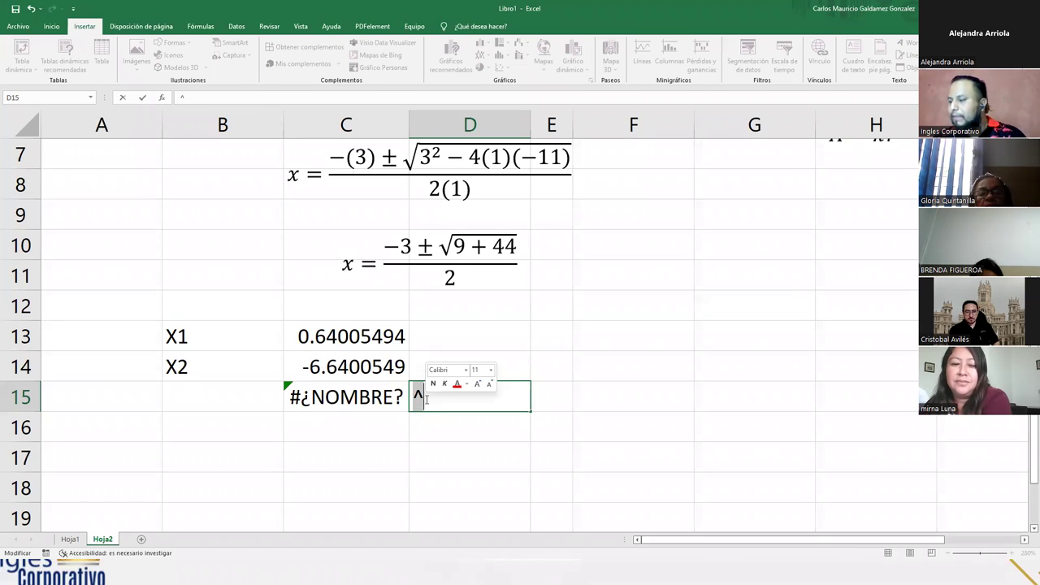
click(426, 399)
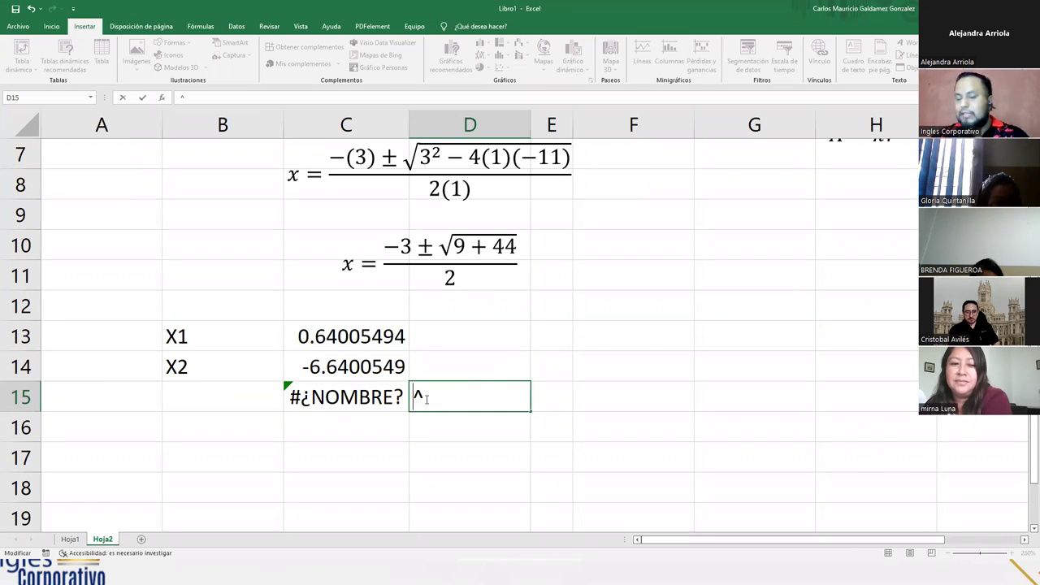
text(?)
key(BackSpace)
text(=)
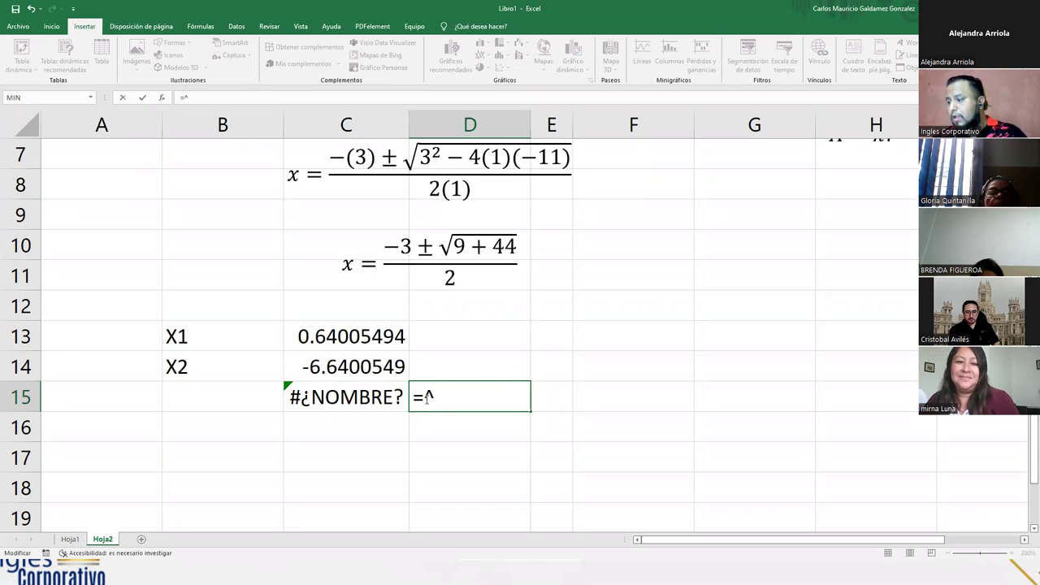
text(16^(1/2))
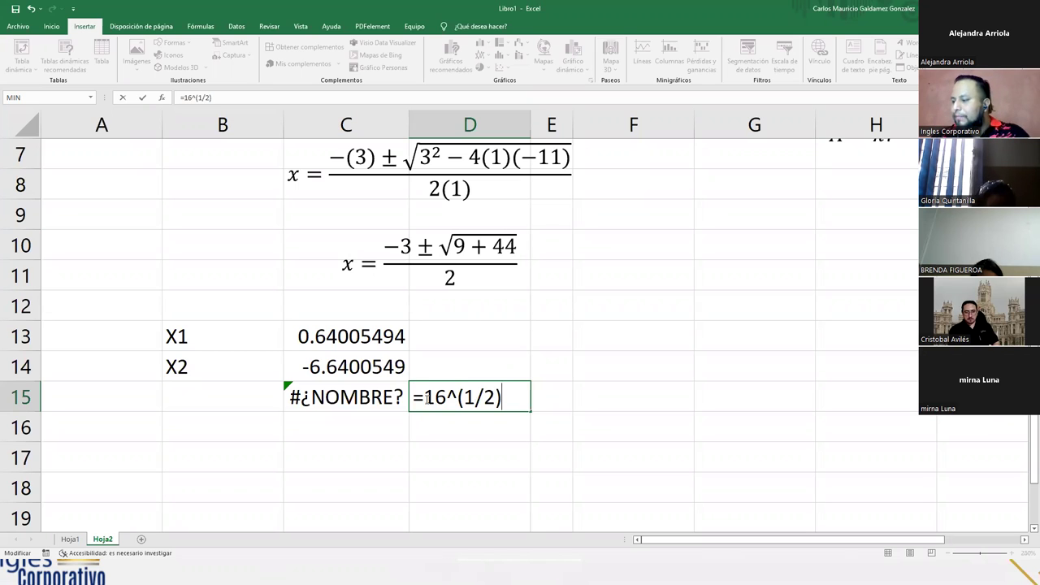
key(Return)
Step: Change the exponent in D15 to a cube root, giving =16^(1/3), confirm it and undo the change
click(425, 399)
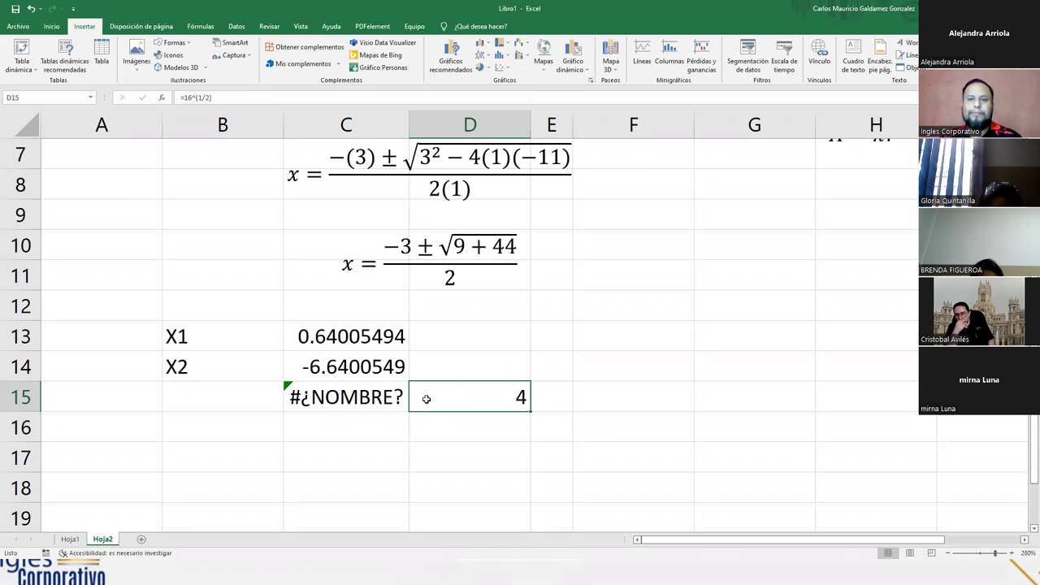
double_click(426, 399)
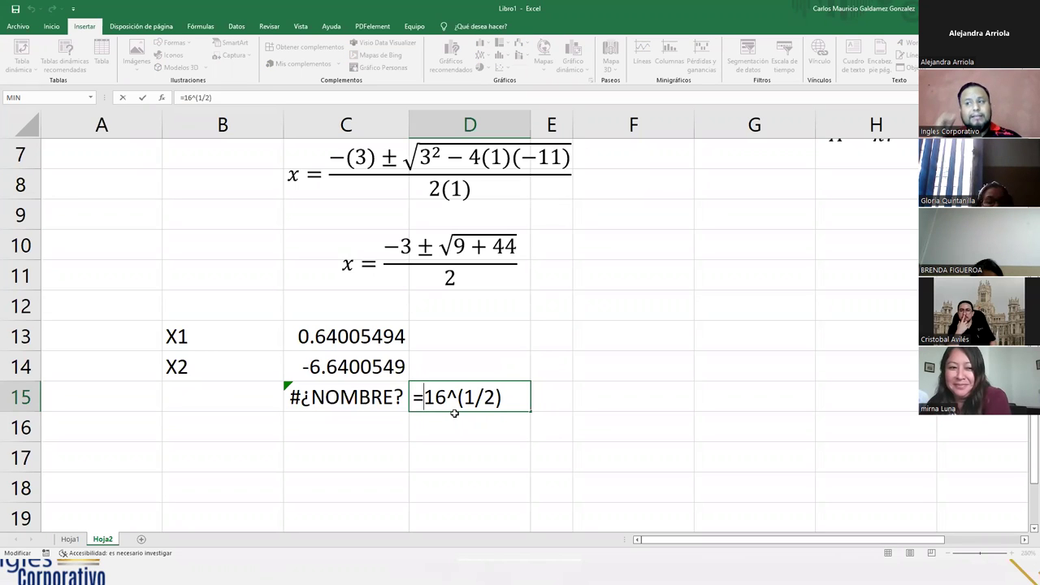
click(486, 399)
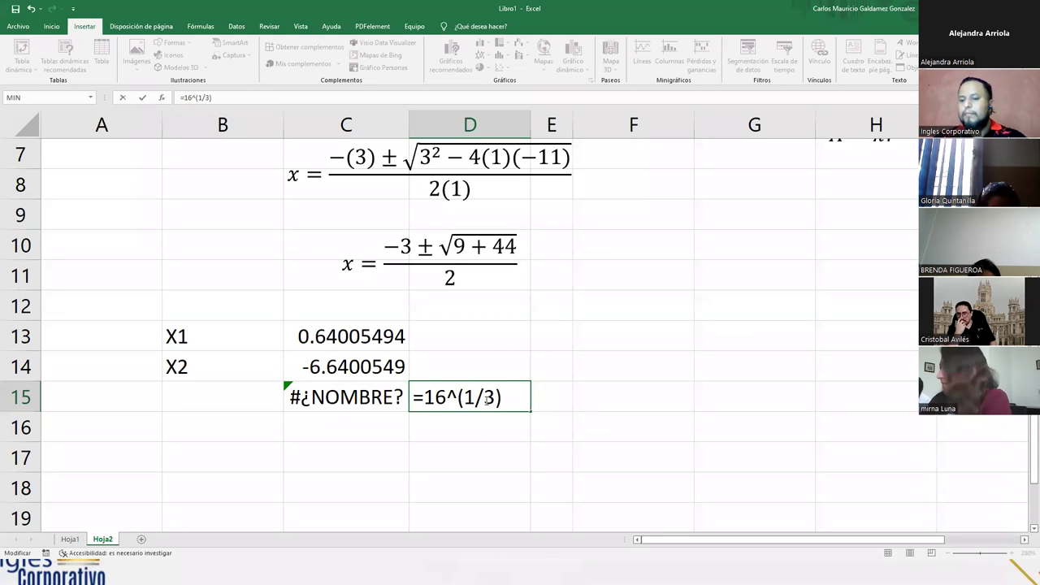
key(Return)
click(485, 398)
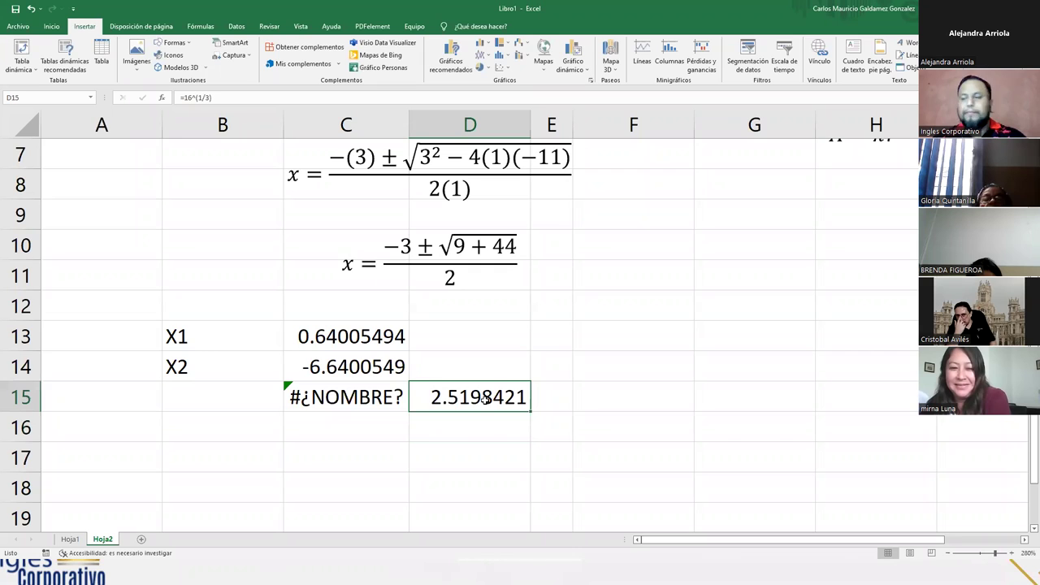
key(ctrl+z)
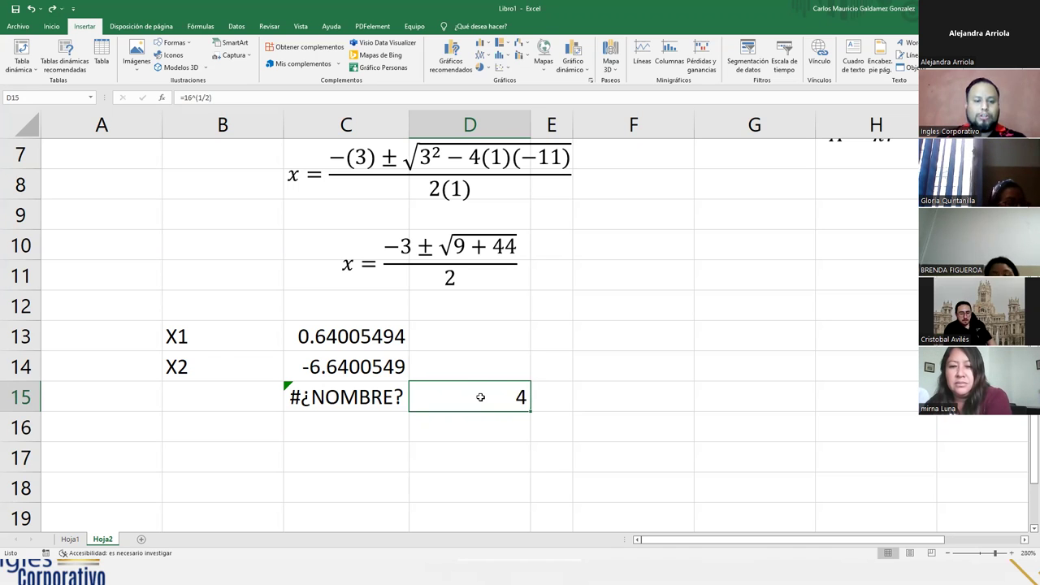
text(=8)
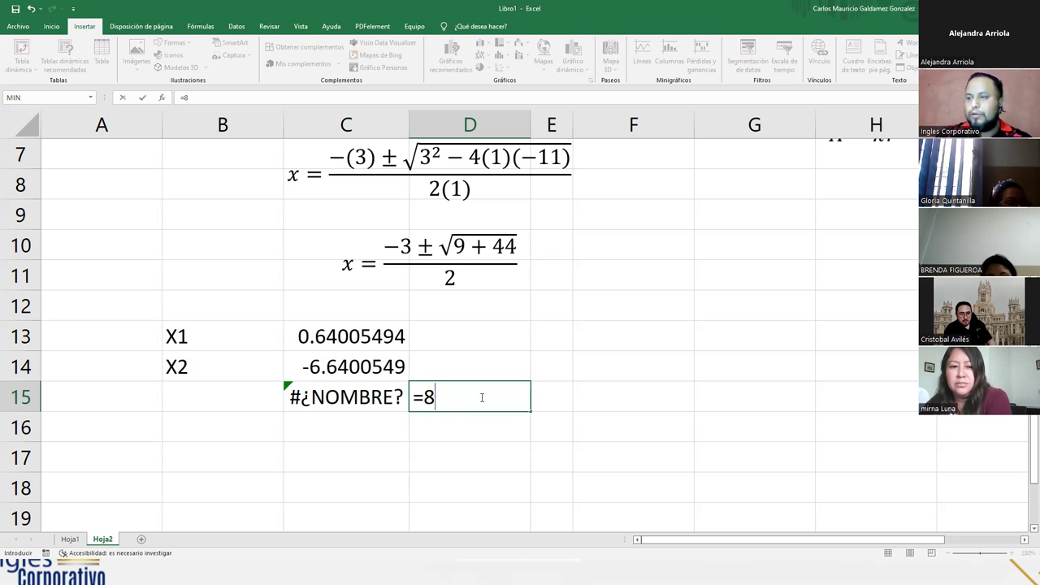
text(=-3+(RAIZ(53))/2)
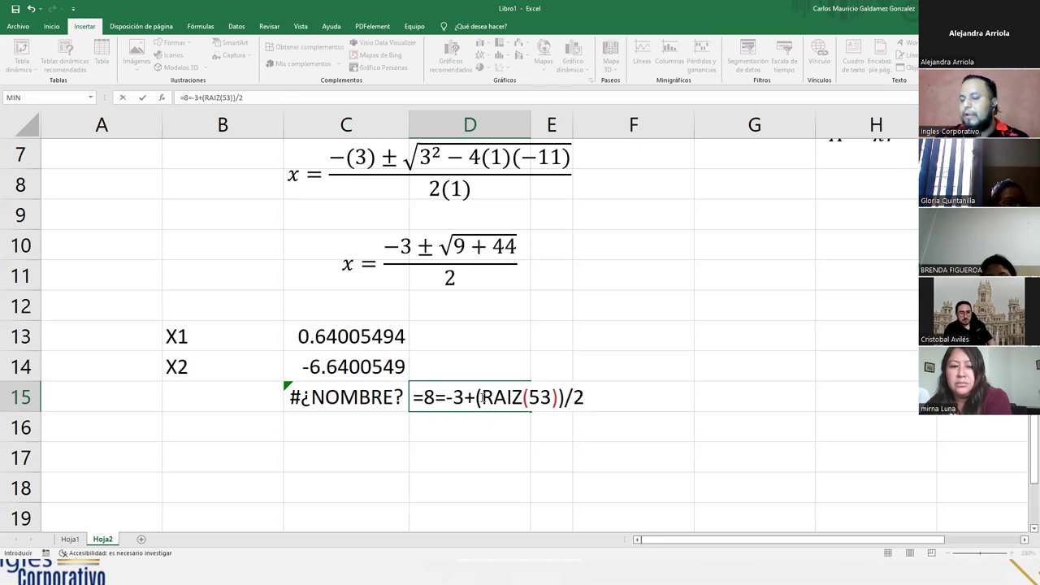
key(ctrl+z)
key(Escape)
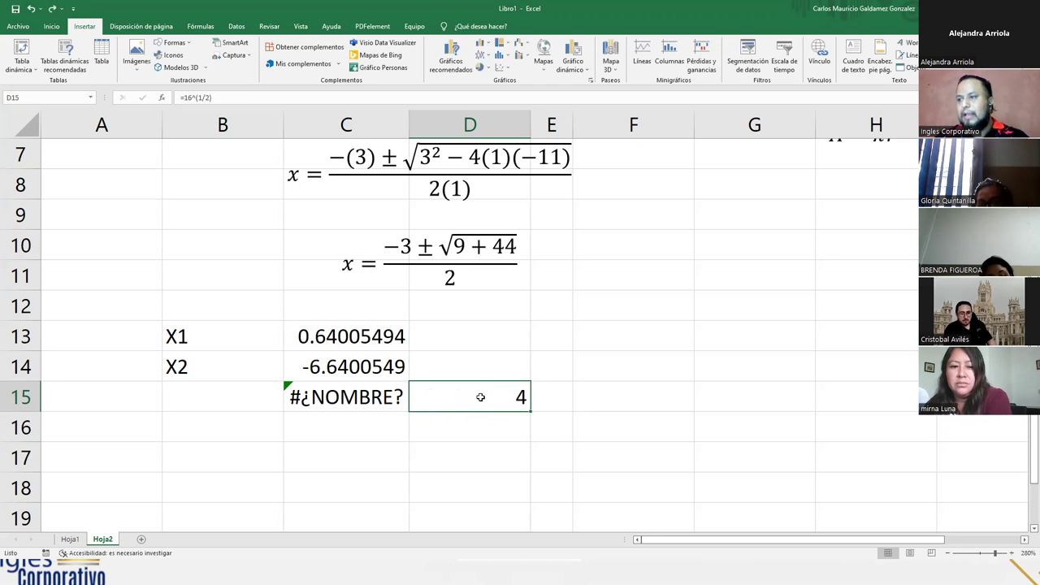
key(Delete)
key(ctrl+z)
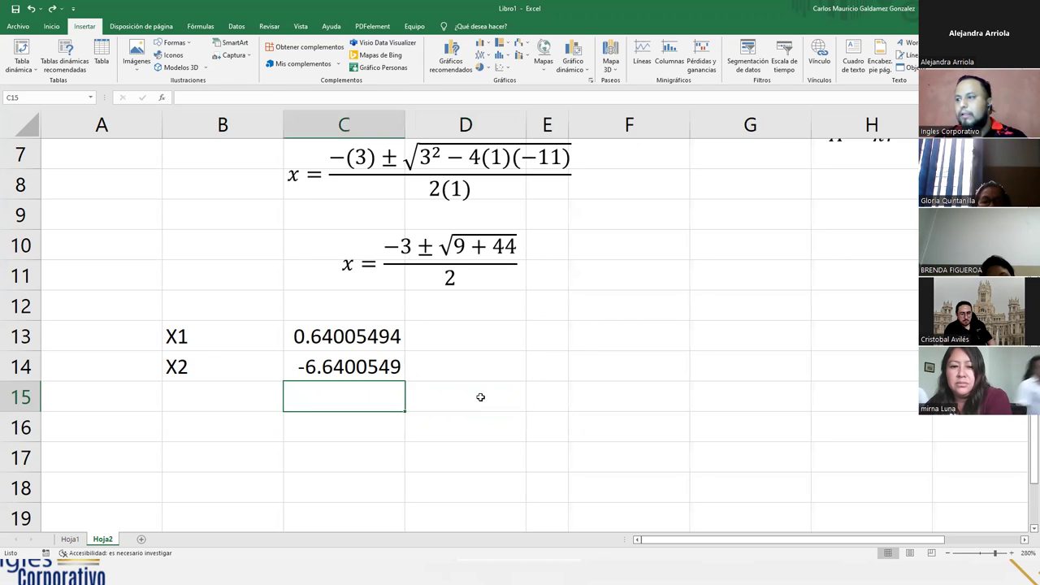
key(ctrl+y)
key(ctrl+y)
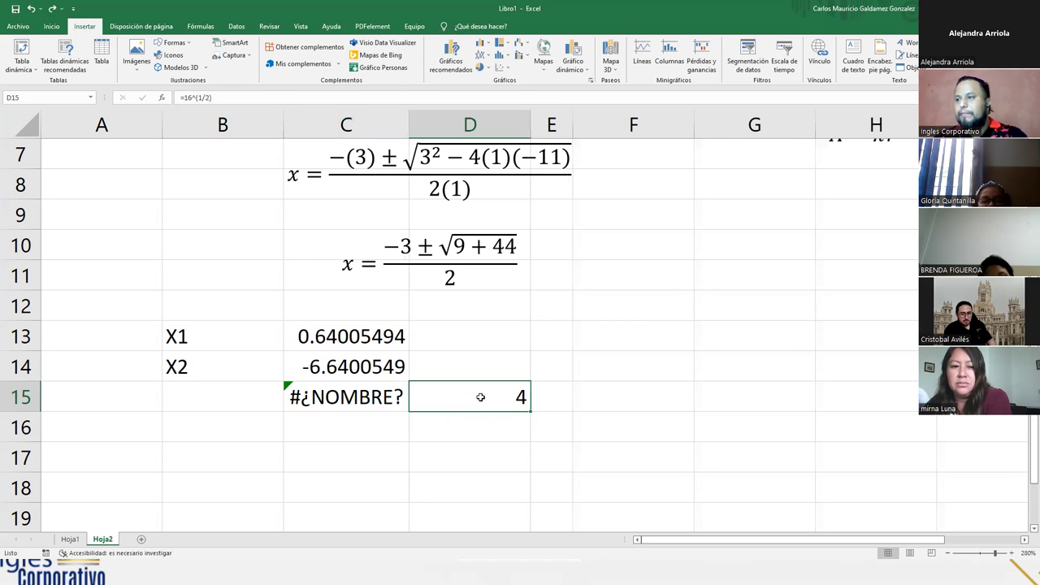
Step: Change the formula in D15 to the cube root of 8, written as =8^(1/3), and confirm it
double_click(480, 396)
drag(446, 398, 425, 398)
text(8^(1/2)
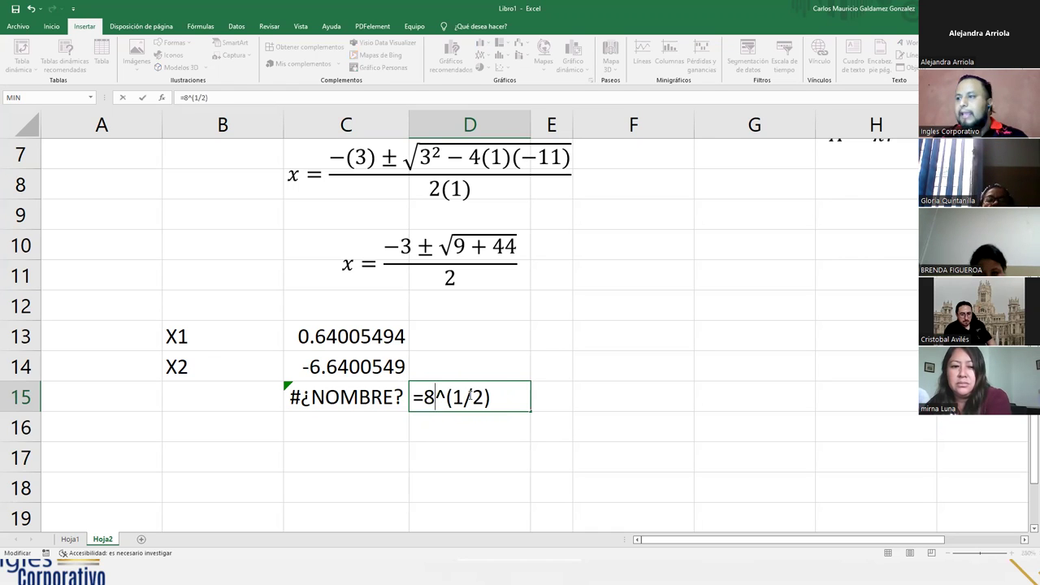
key(BackSpace)
text(3)
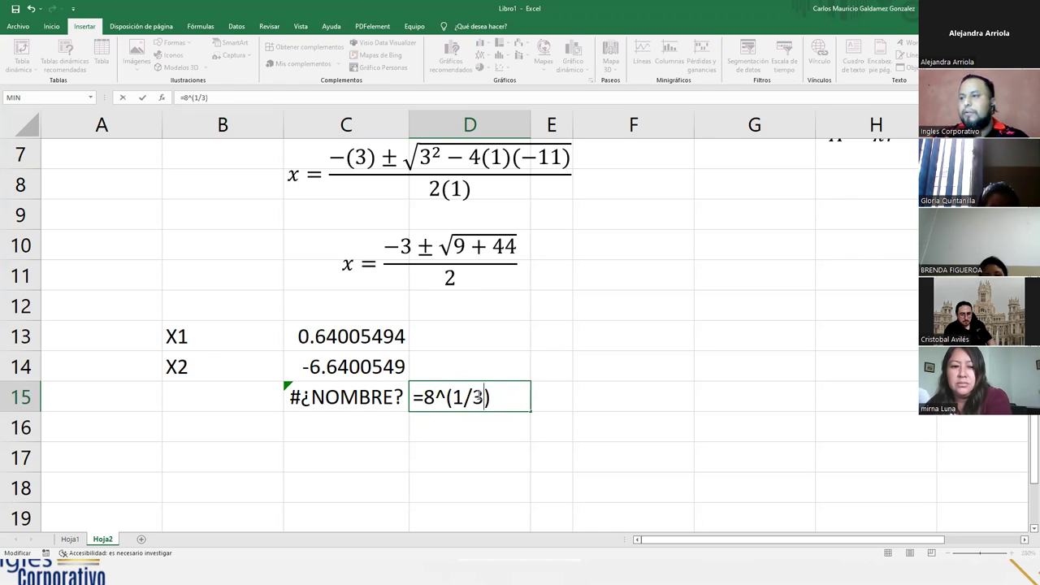
key(Return)
click(478, 395)
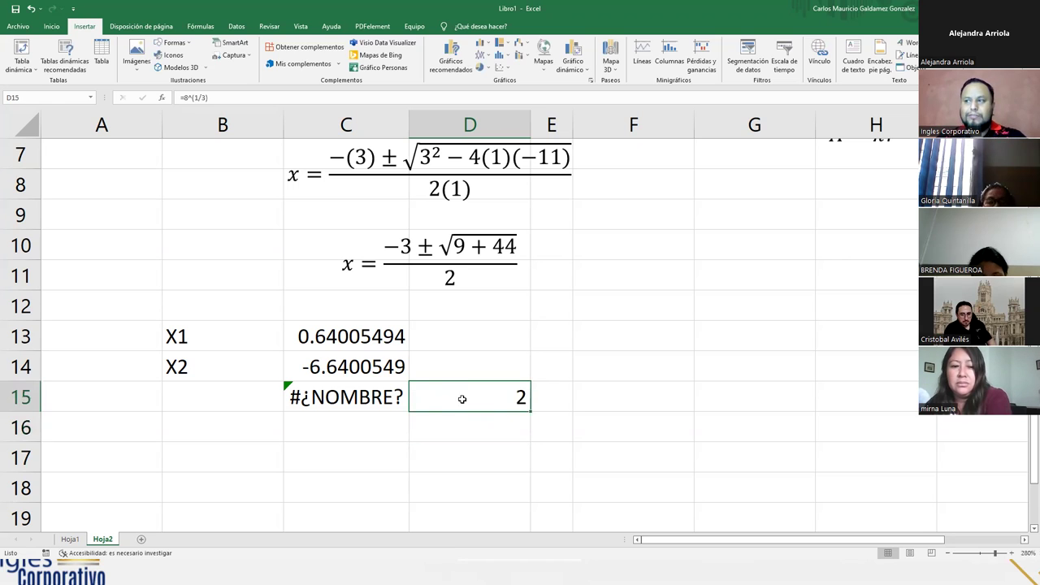
Step: Examine the formula =8^(1/3) in D15 by highlighting the exponent, the ^ operator and the whole expression, keeping the formula as entered
double_click(463, 397)
drag(447, 397, 492, 399)
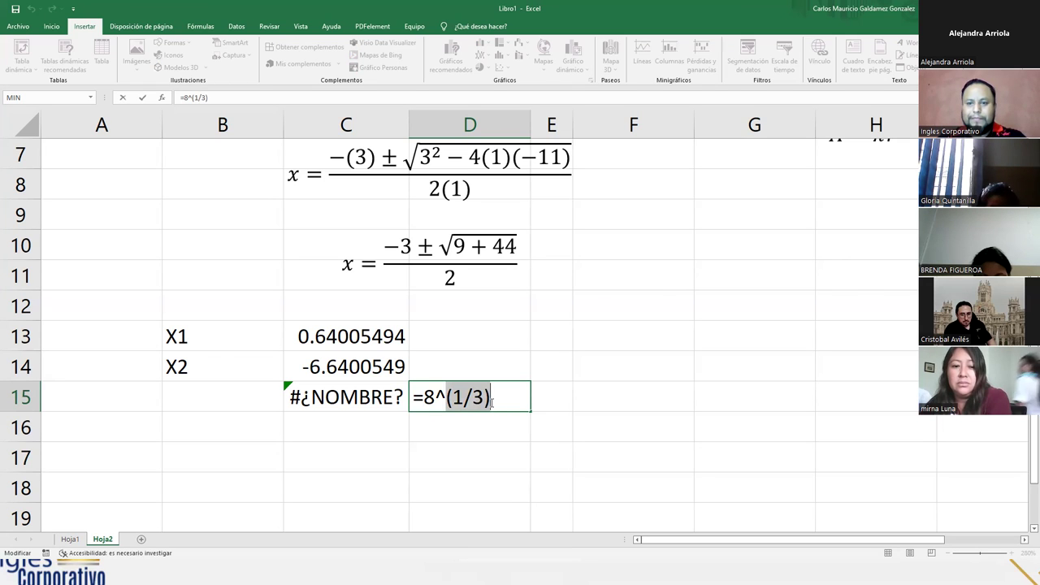
click(435, 405)
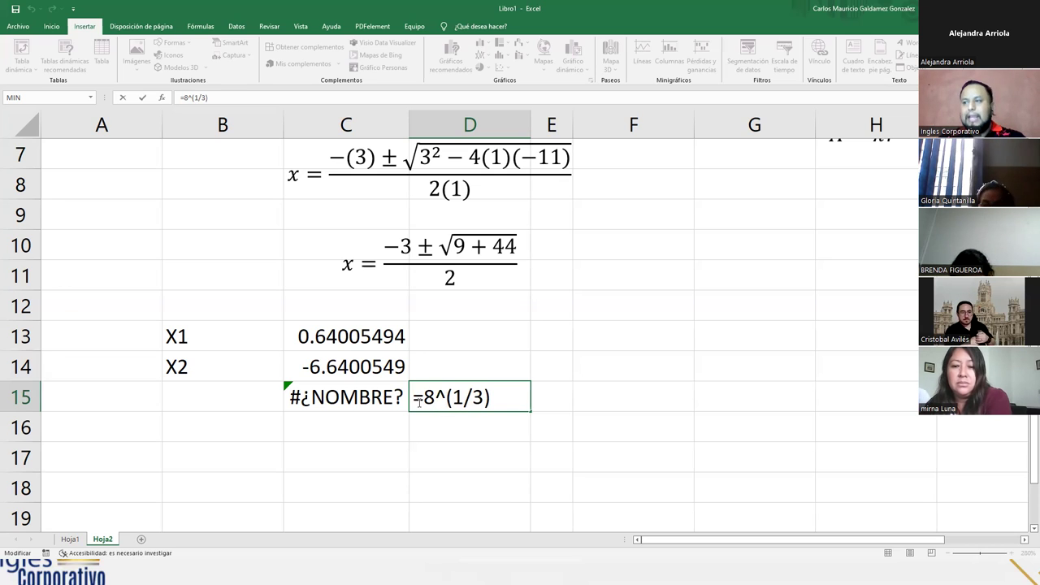
drag(423, 397, 492, 395)
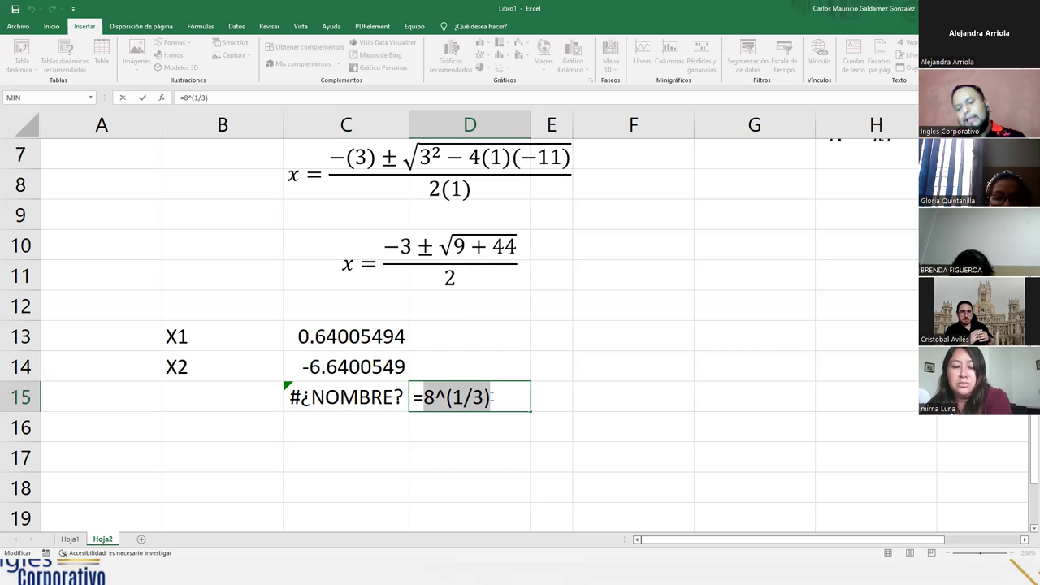
click(485, 396)
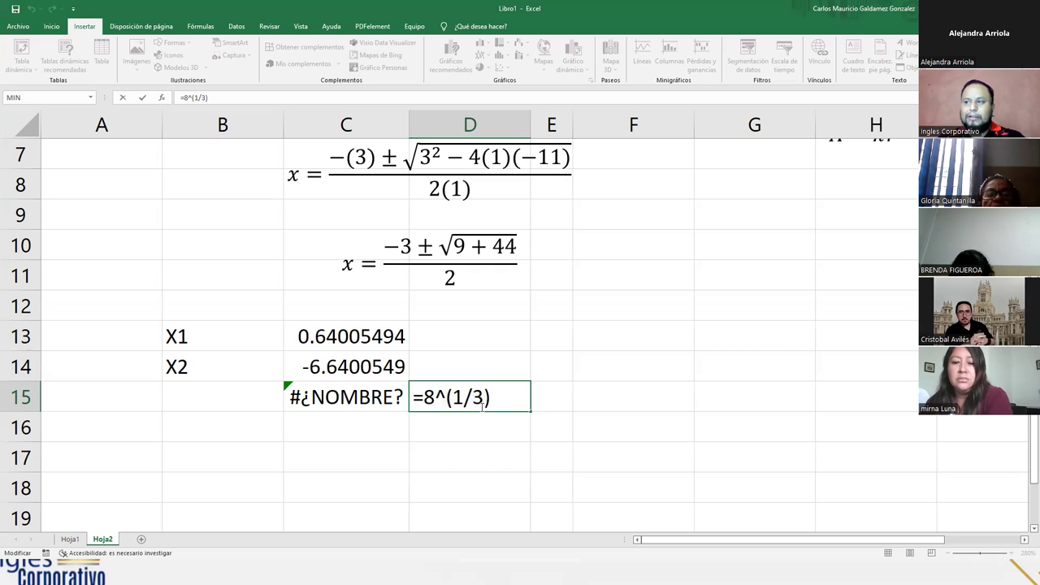
drag(423, 398, 495, 399)
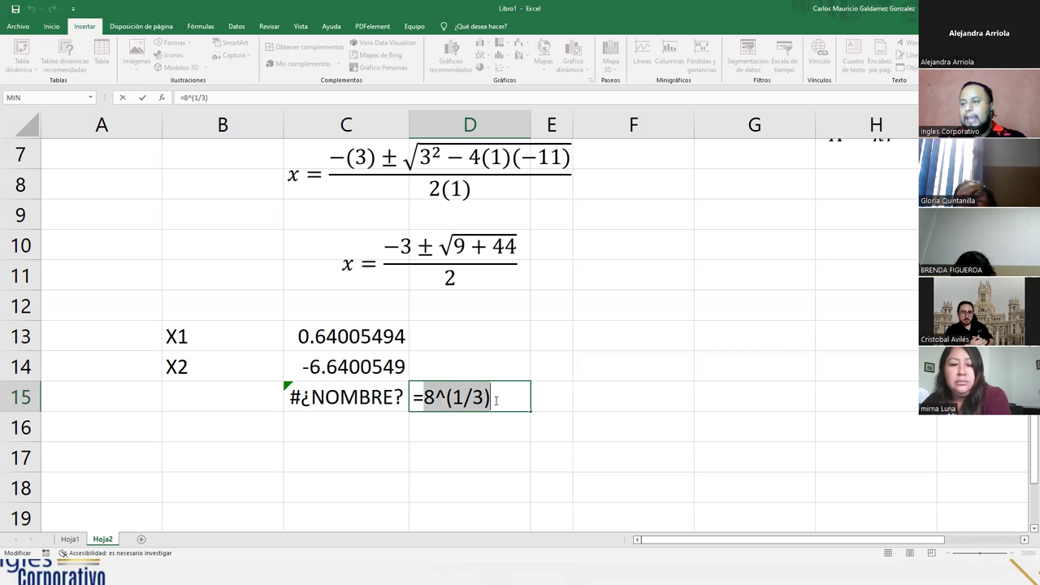
click(496, 399)
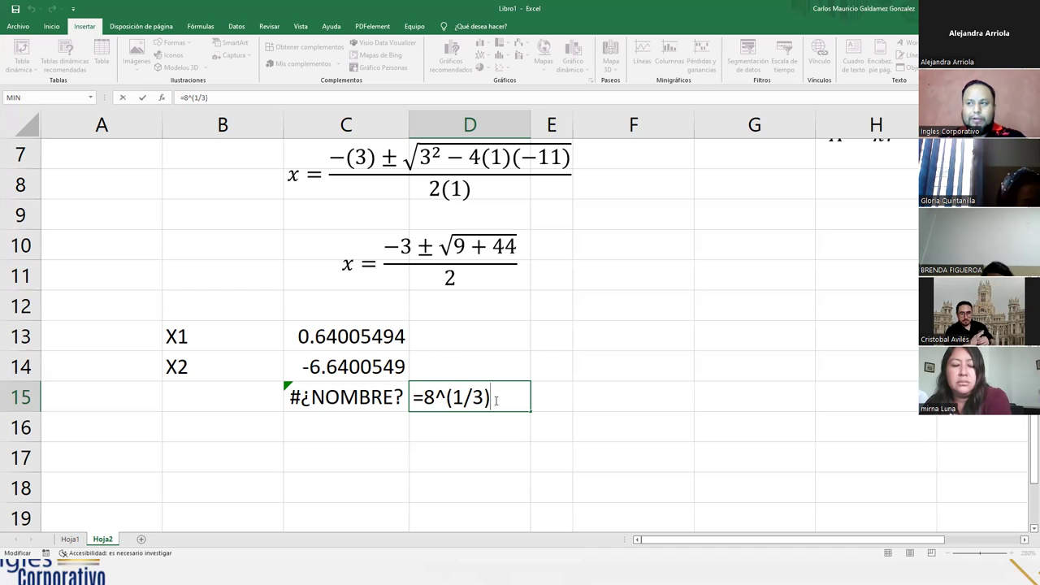
key(shift+Home)
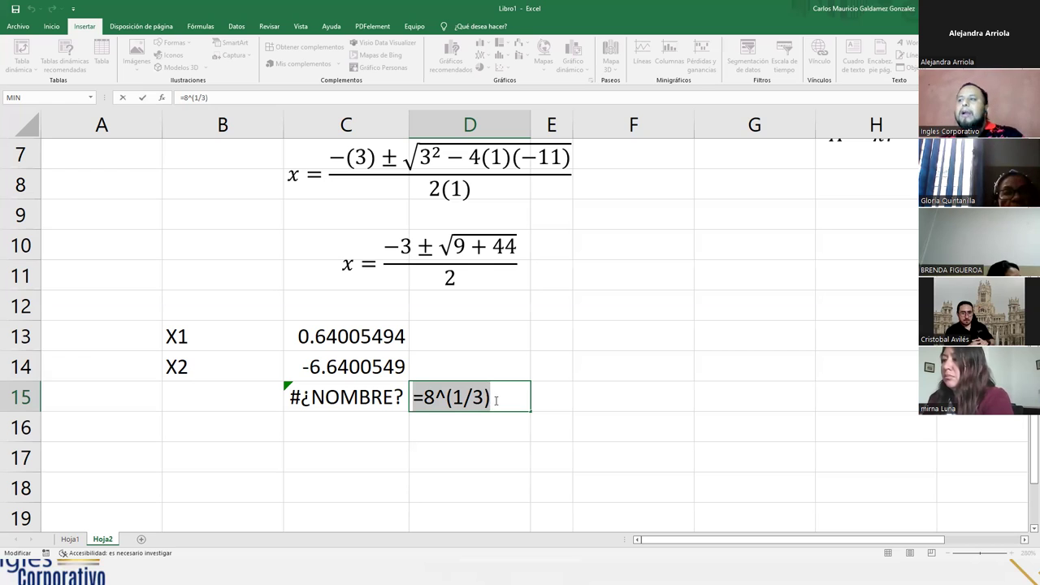
click(496, 399)
drag(415, 398, 525, 407)
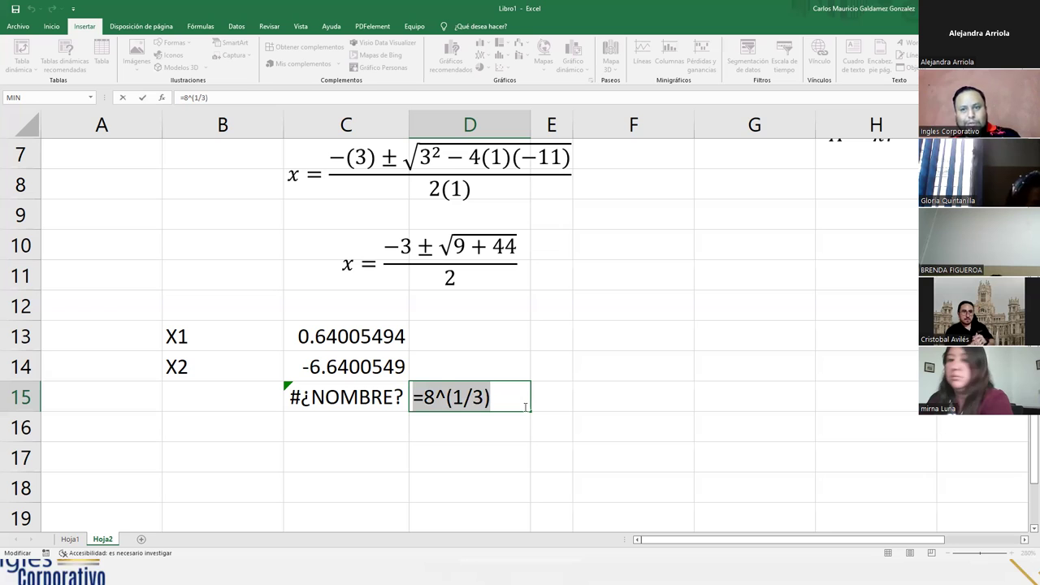
click(457, 404)
drag(416, 398, 494, 400)
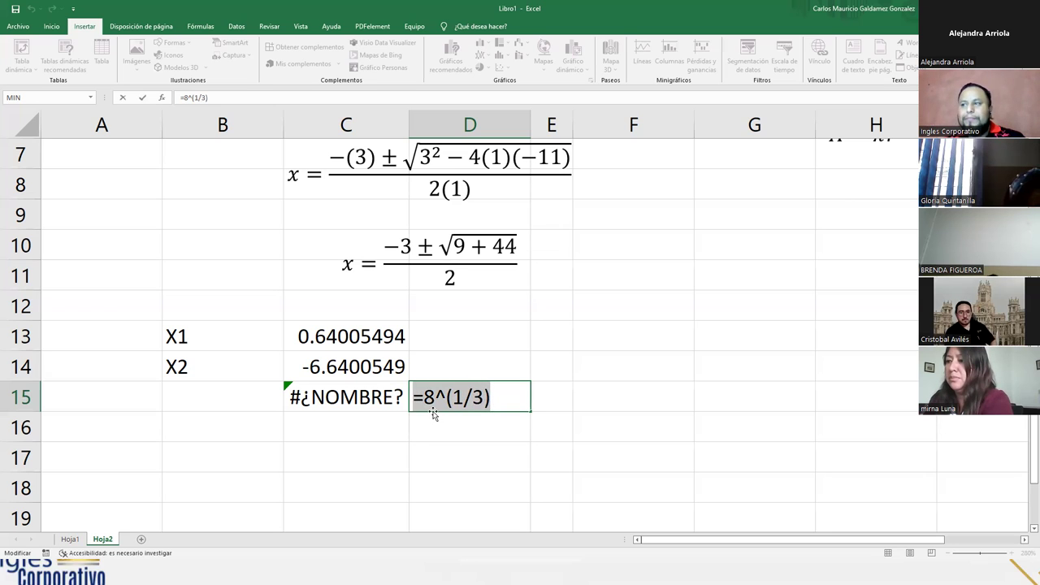
click(333, 421)
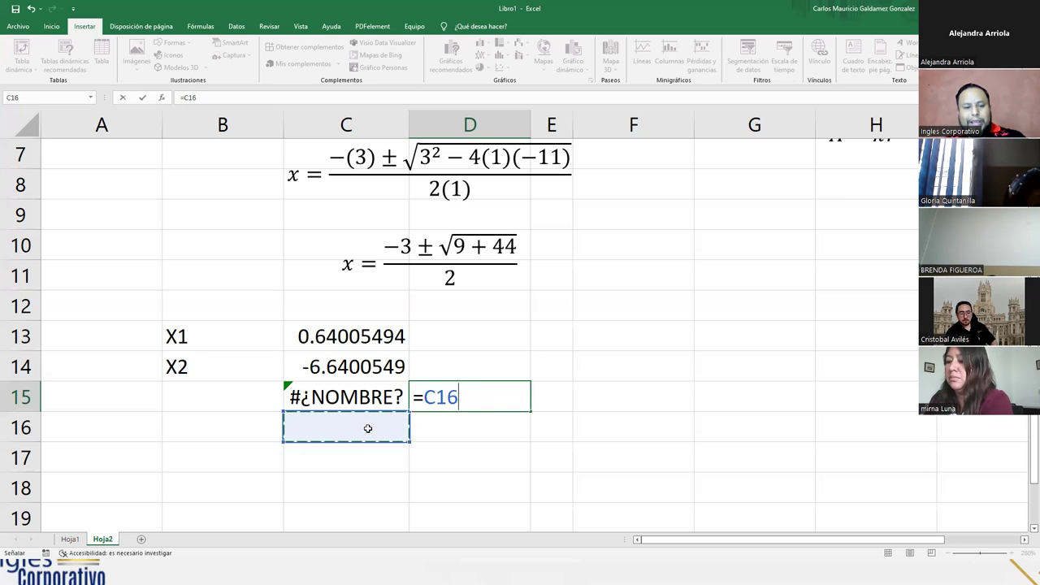
key(Escape)
double_click(438, 396)
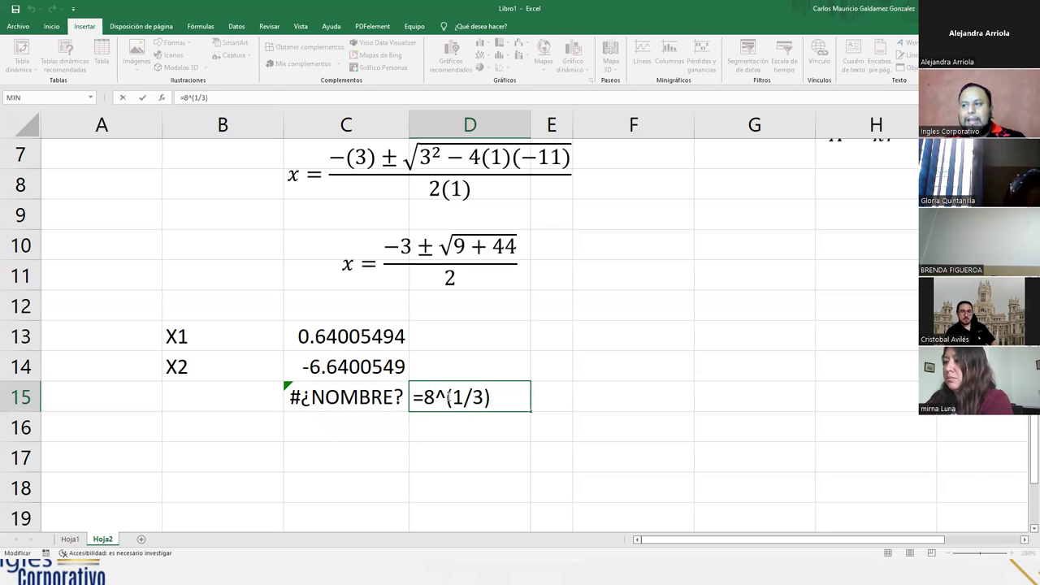
drag(436, 397, 493, 399)
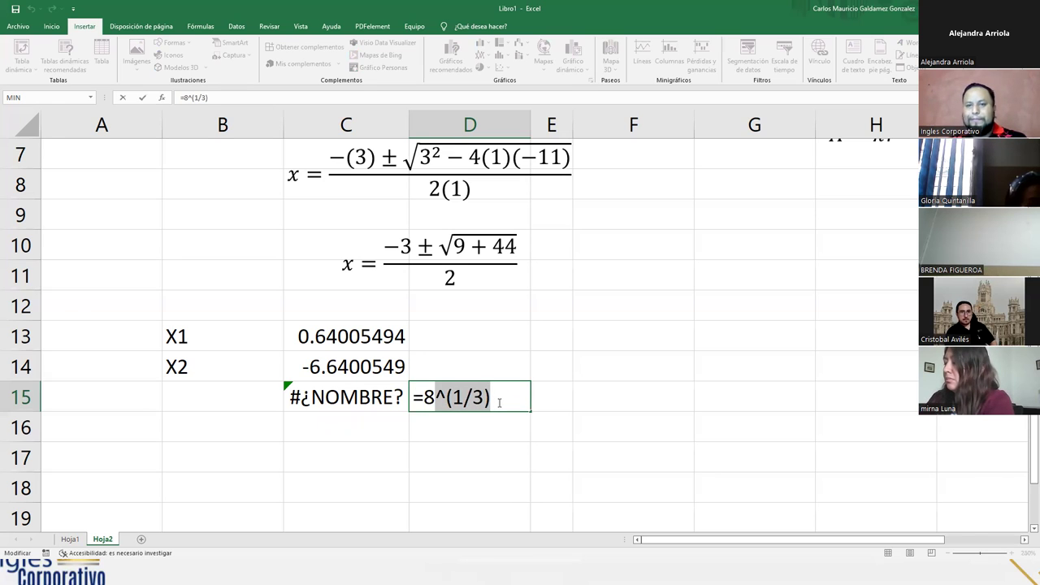
click(498, 403)
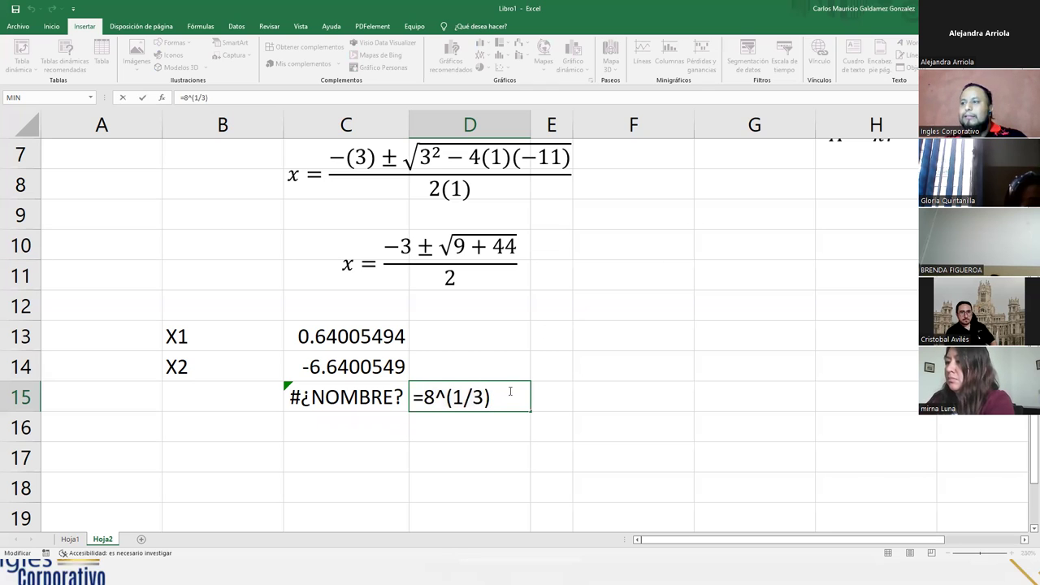
click(541, 399)
click(485, 404)
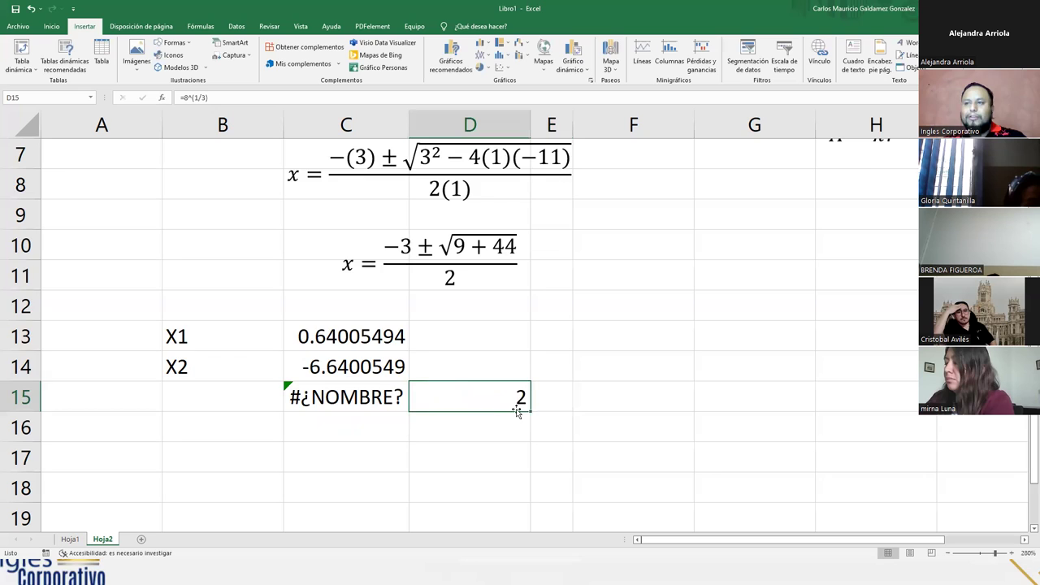
Step: Move the equation A = πr² below the results to B18 and highlight its r² term for review
scroll(517, 411, up, 2)
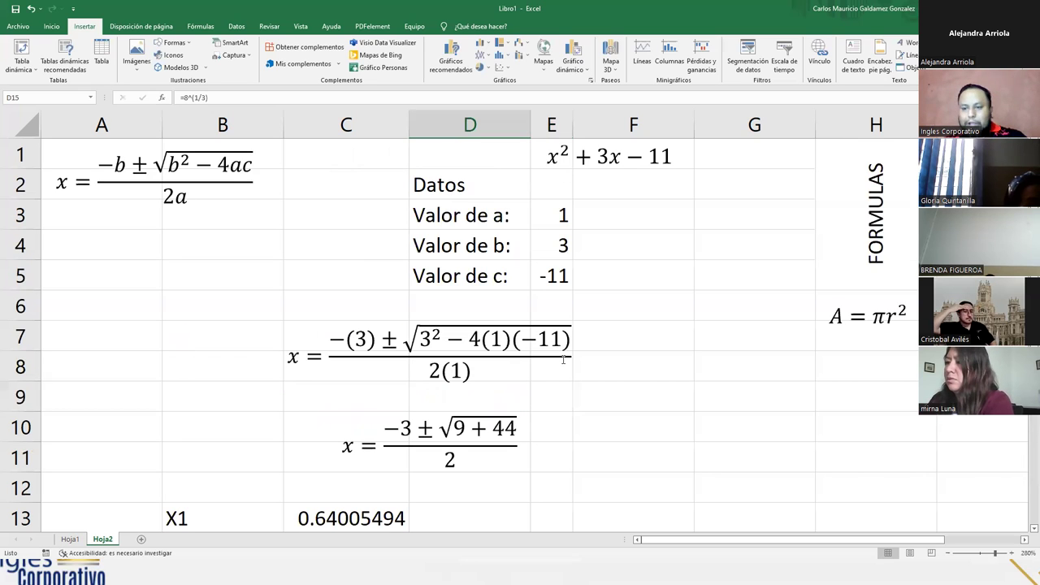
scroll(564, 366, down, 3)
scroll(827, 319, up, 3)
click(827, 318)
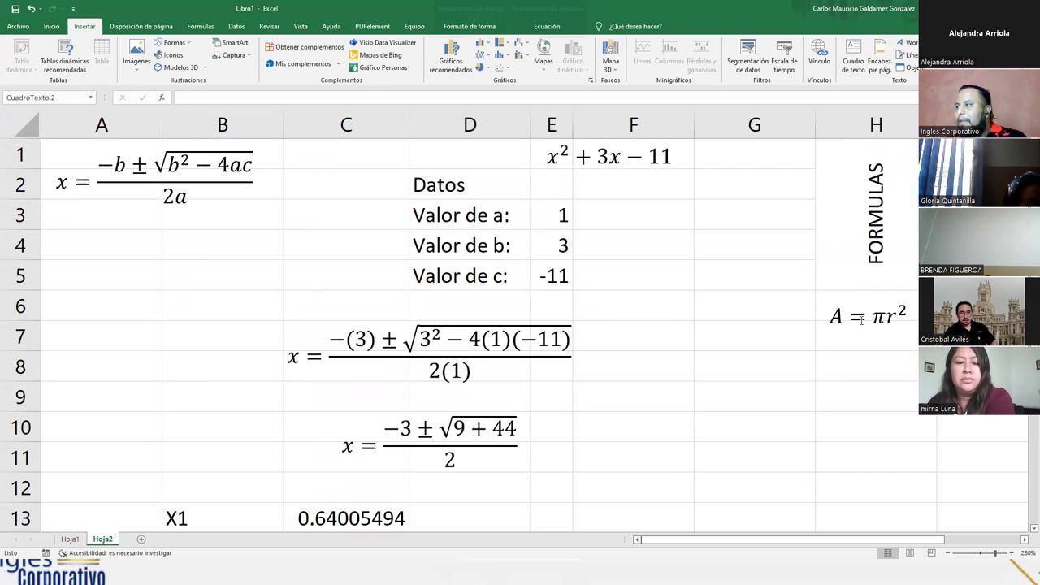
mouse_move(827, 319)
mouse_down()
mouse_move(594, 450)
mouse_move(233, 460)
mouse_move(201, 529)
mouse_move(145, 546)
mouse_move(175, 535)
mouse_move(186, 513)
mouse_move(179, 536)
mouse_move(182, 473)
mouse_up()
click(341, 488)
click(449, 484)
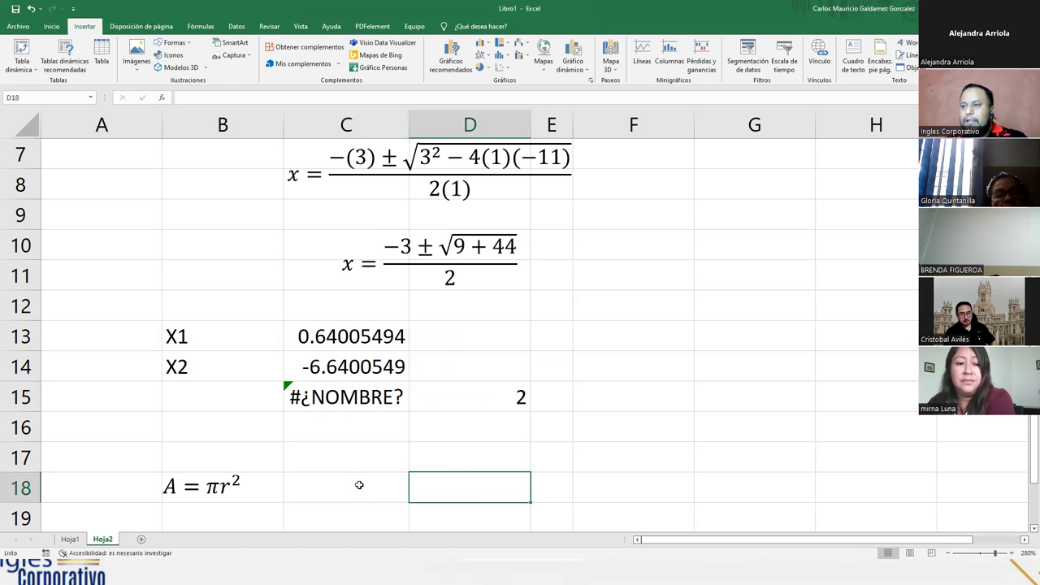
click(193, 485)
drag(225, 485, 241, 494)
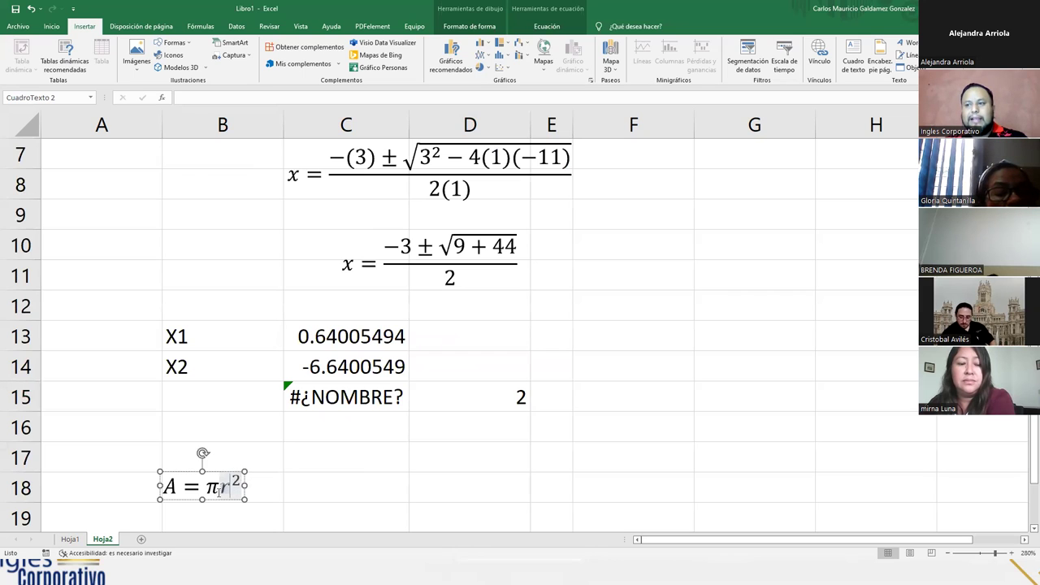
click(442, 491)
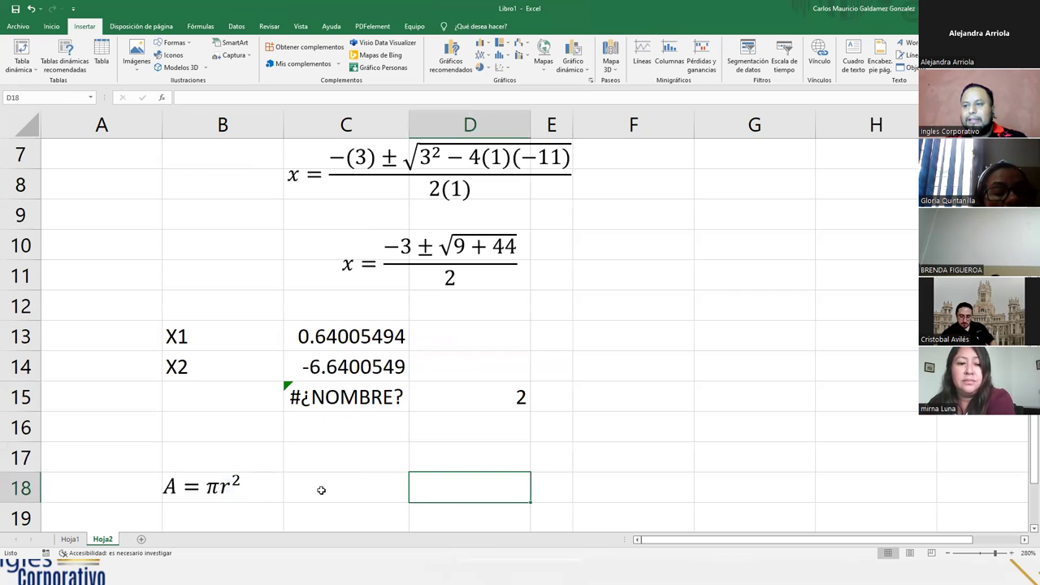
double_click(224, 486)
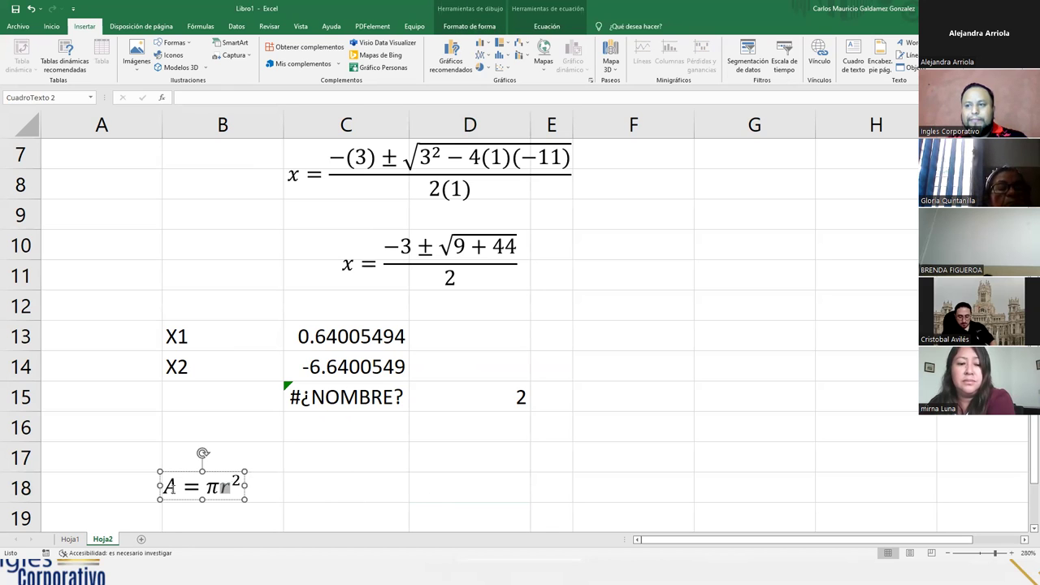
click(438, 487)
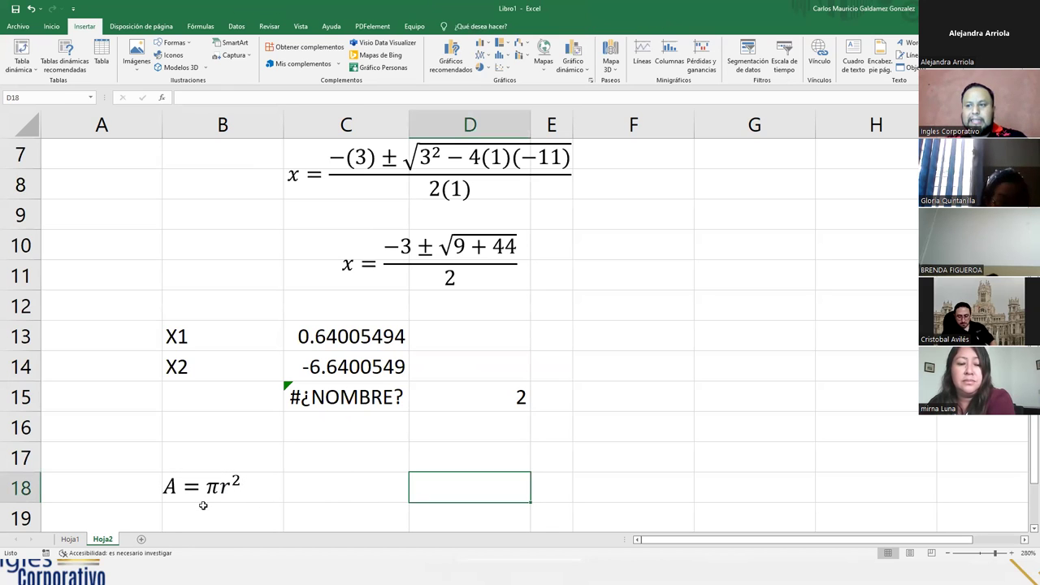
Step: Move the results block B13:D15, with the X1 and X2 values, beside the equations to F9:H11 and deselect it
scroll(354, 505, down, 2)
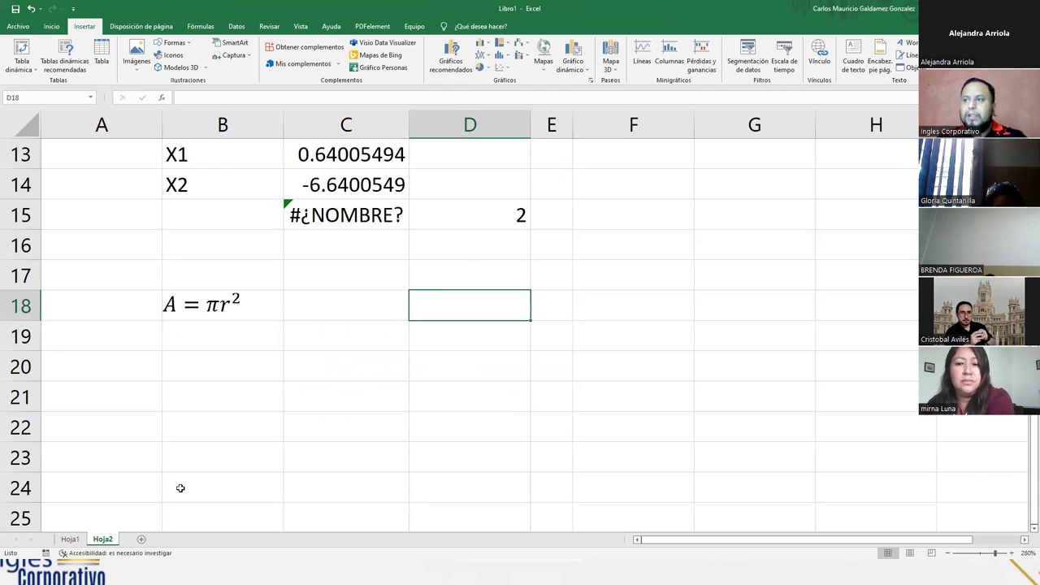
scroll(388, 425, up, 4)
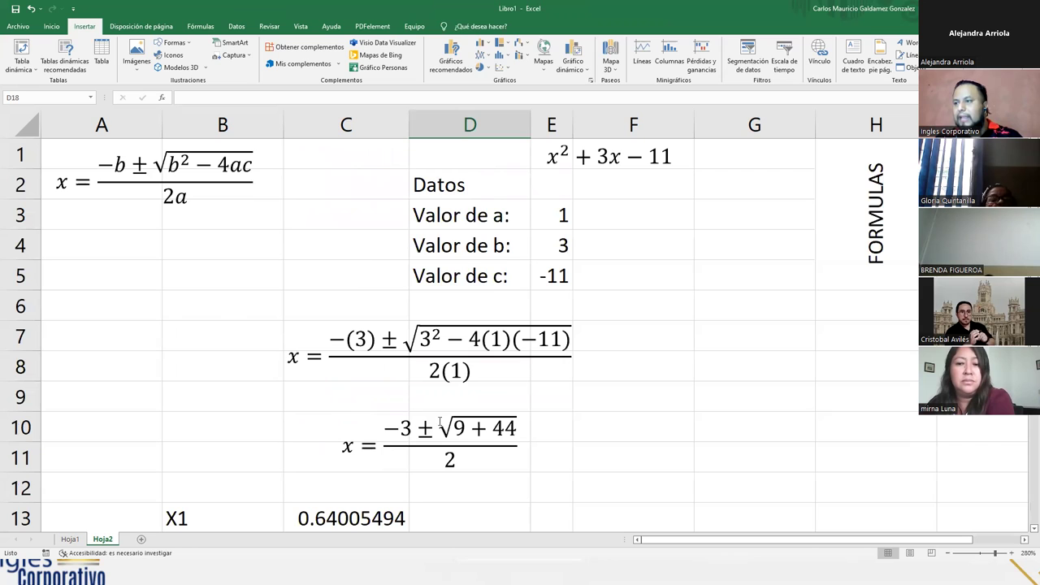
scroll(201, 520, down, 1)
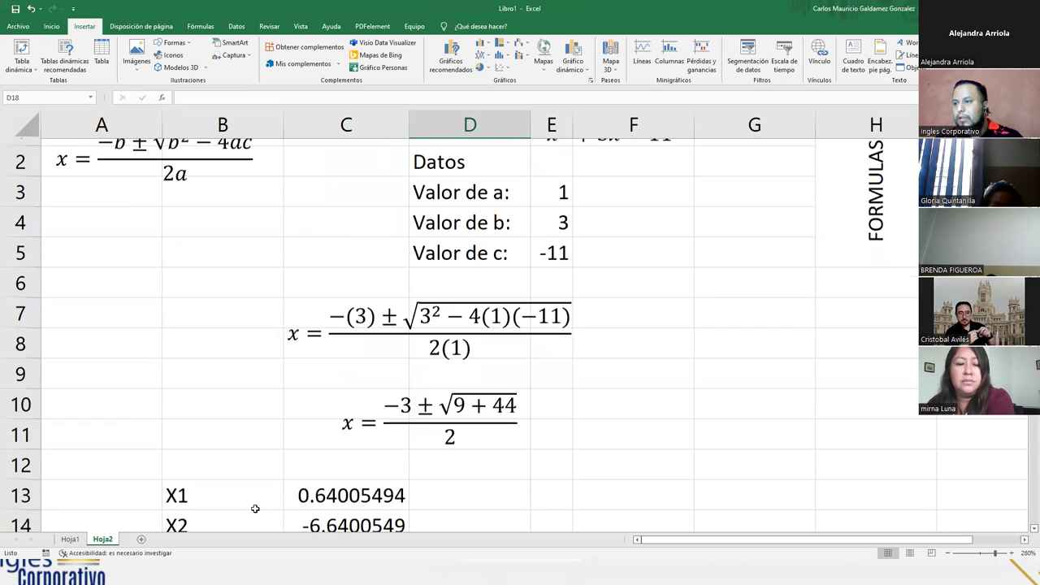
drag(174, 429, 515, 484)
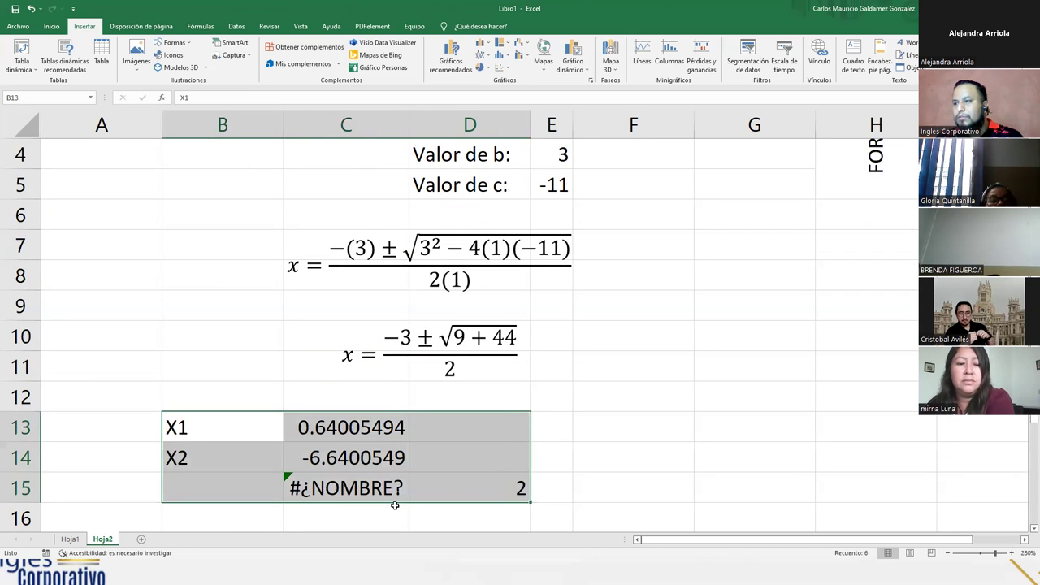
drag(396, 503, 785, 369)
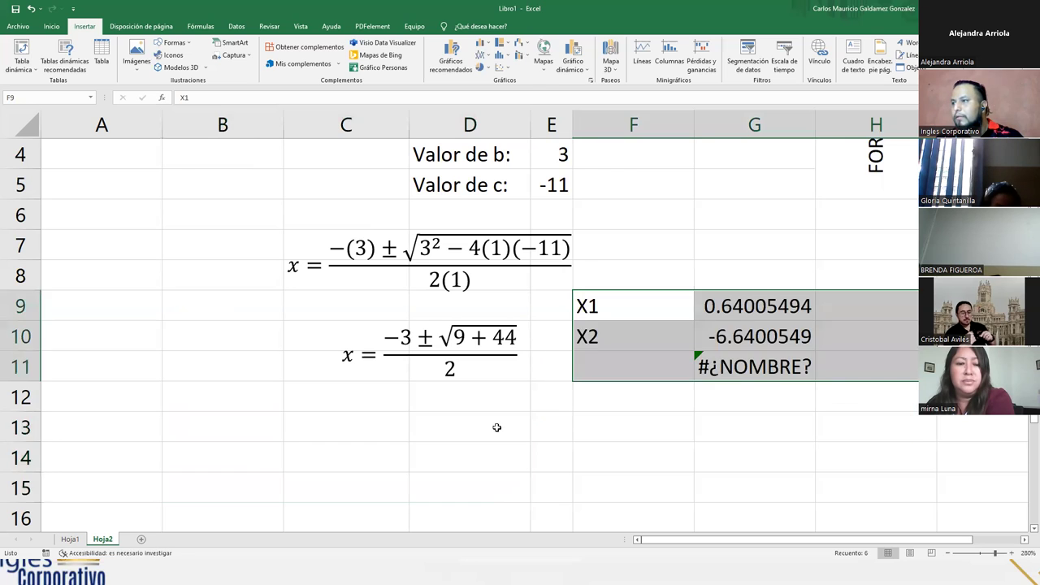
scroll(494, 425, up, 1)
click(518, 352)
click(613, 298)
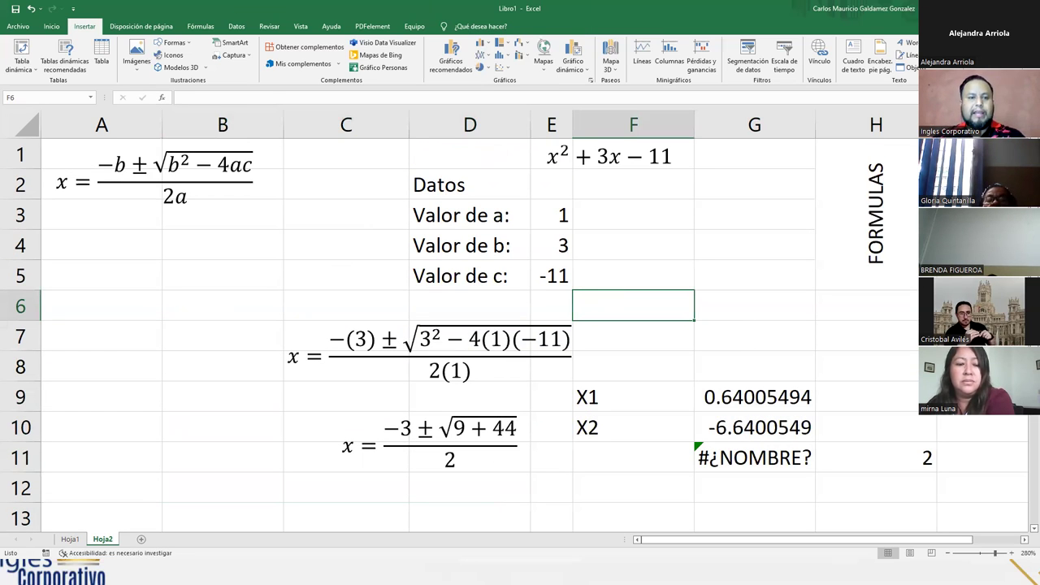
key(alt+Tab)
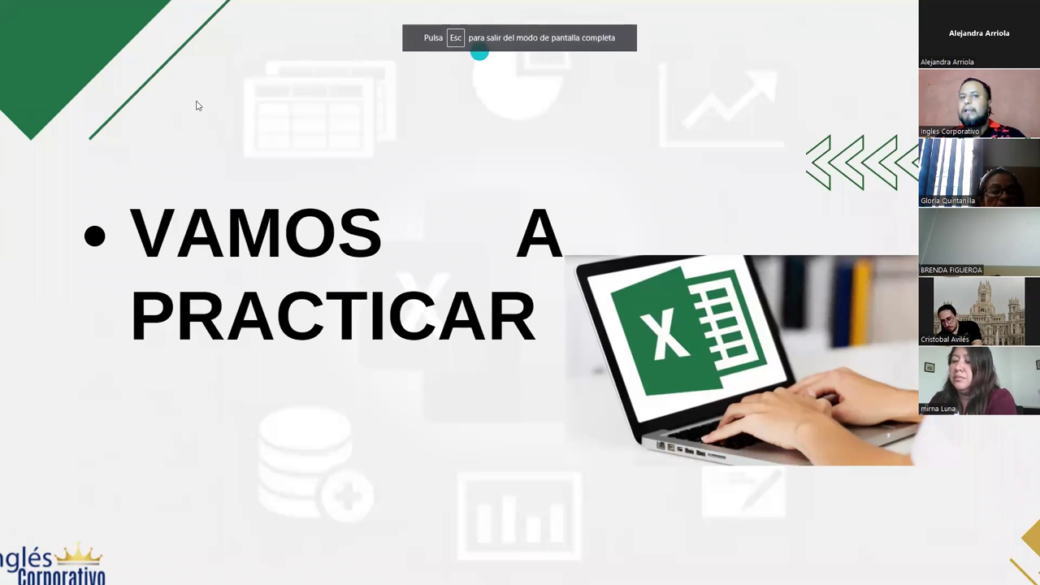
key(ctrl+t)
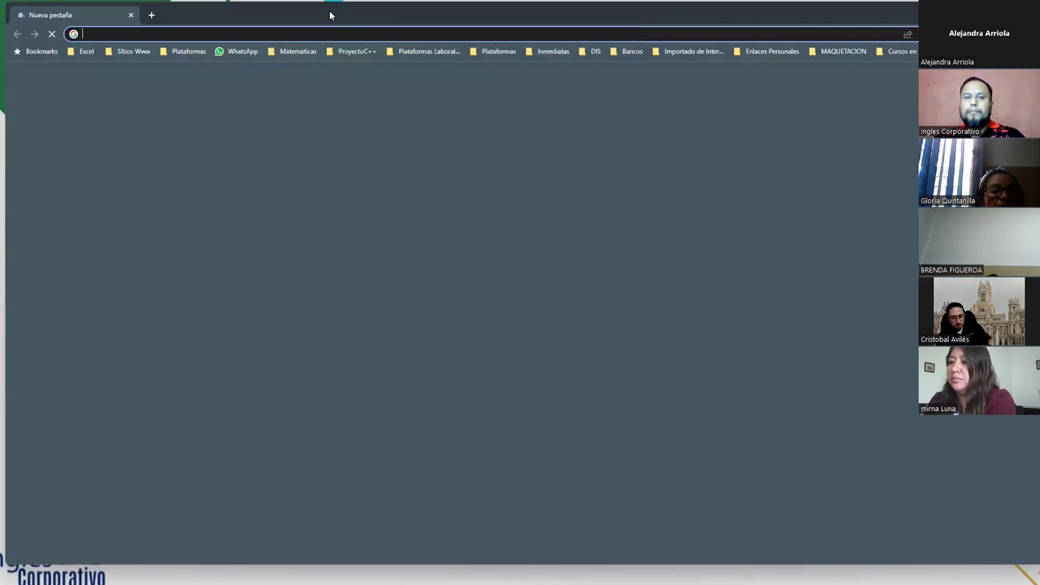
key(ctrl+w)
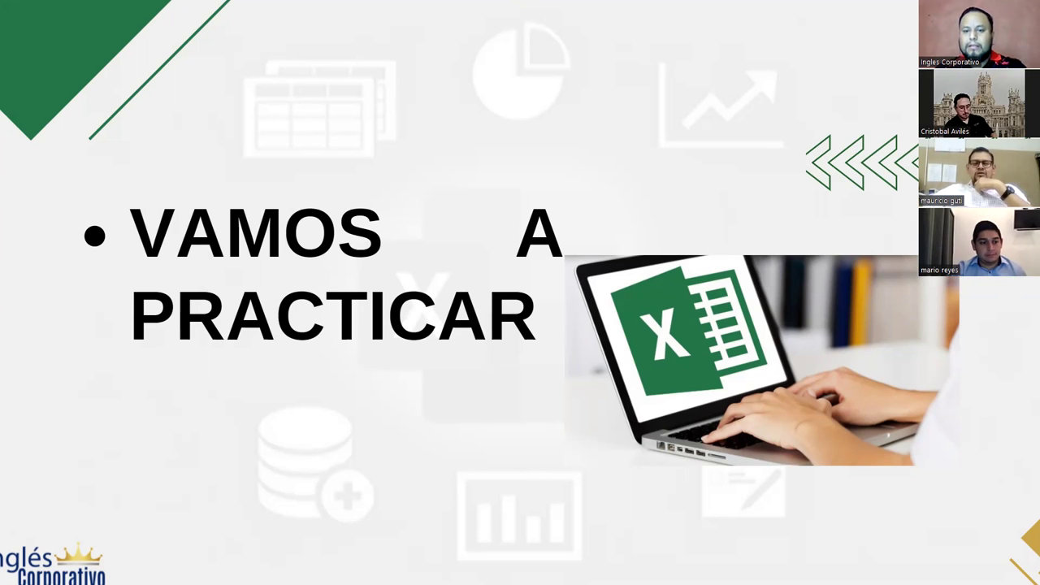
key(alt+Tab)
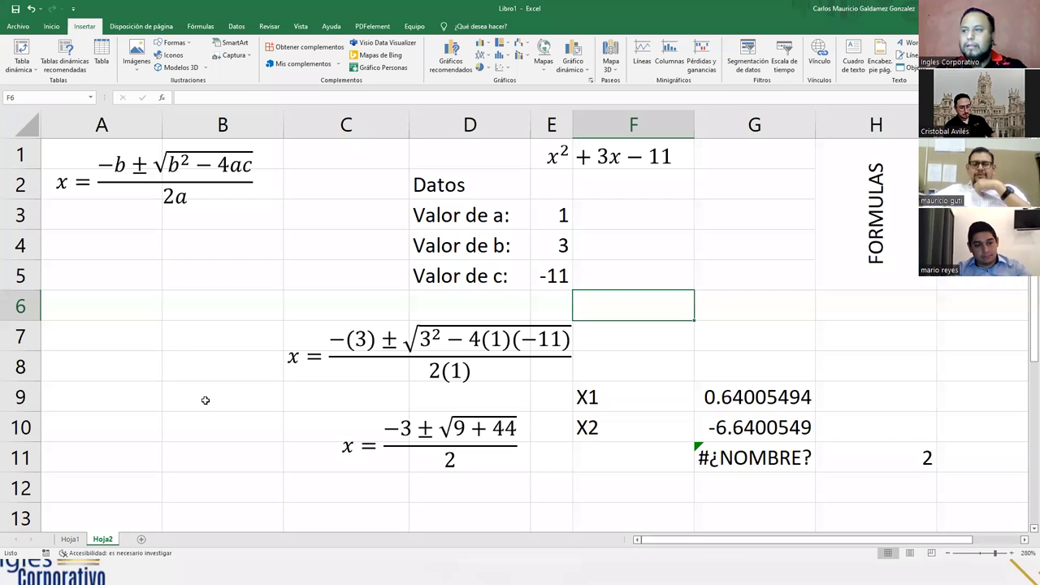
Step: Compare the X1 and X2 formulas in G9 and G10, highlighting the expression in G9 and the minus sign before RAIZ in G10
click(715, 399)
double_click(718, 398)
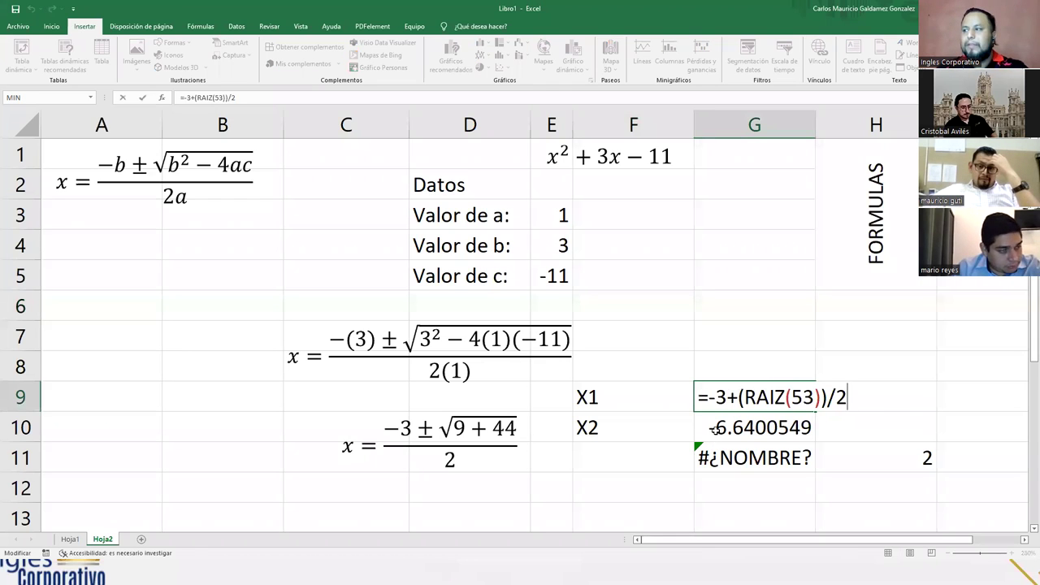
drag(708, 398, 849, 397)
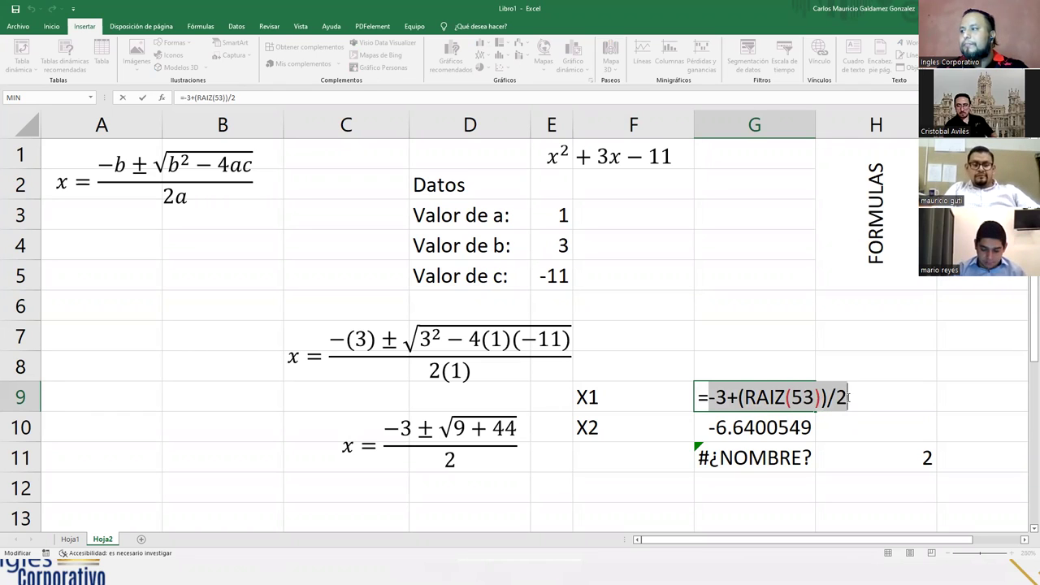
click(726, 397)
click(710, 429)
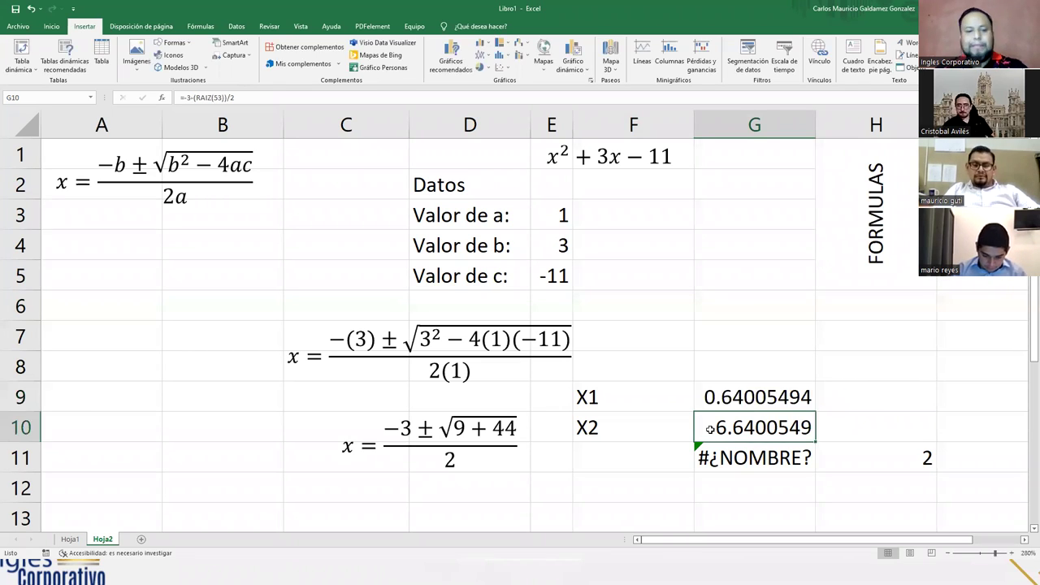
key(F2)
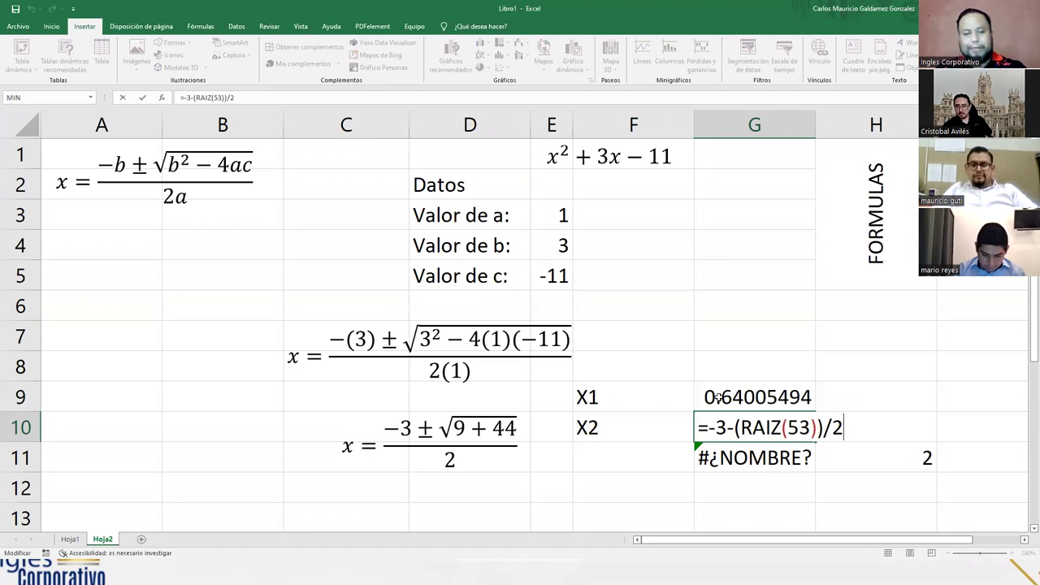
click(718, 398)
double_click(719, 397)
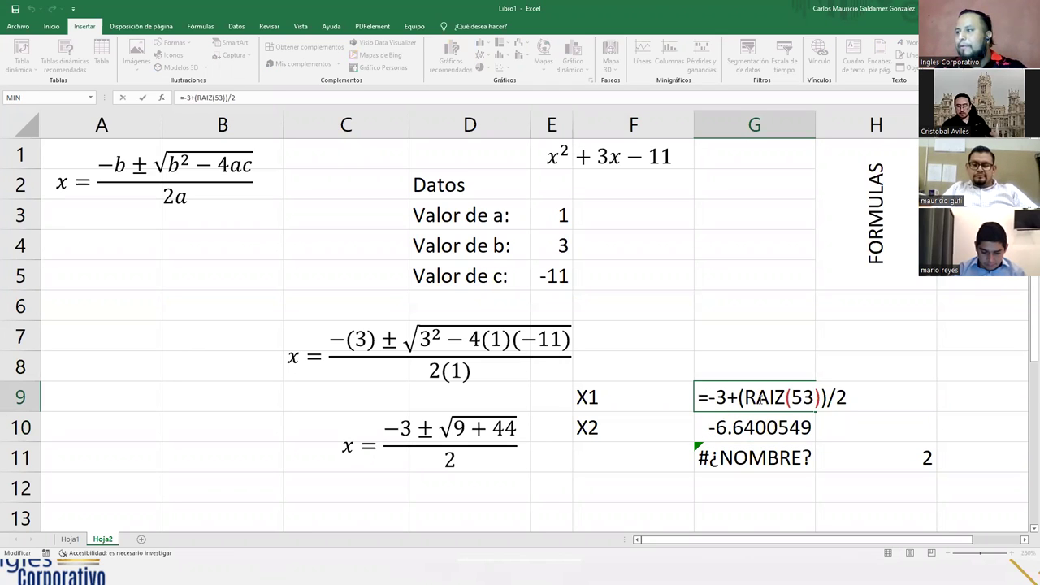
drag(730, 398, 848, 397)
click(715, 429)
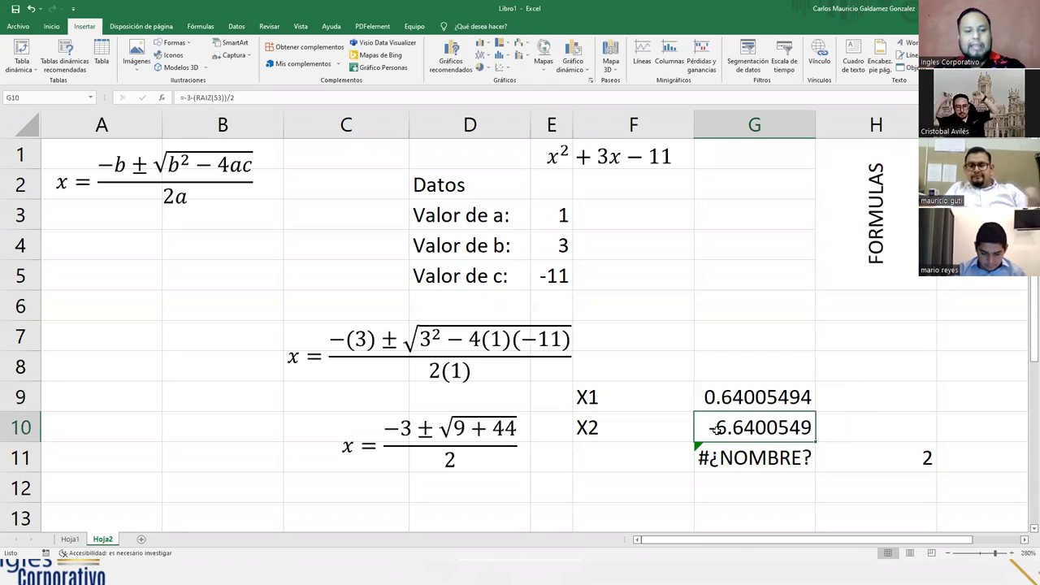
double_click(715, 429)
drag(728, 429, 733, 431)
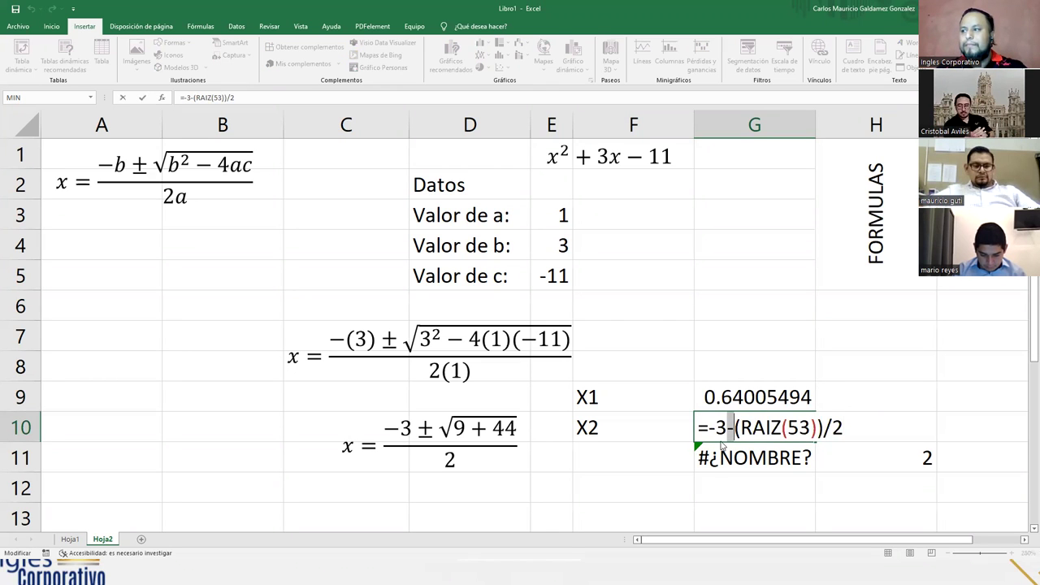
Step: Reduce the displayed decimals of the X1 and X2 results in G9:G10 to two places
click(738, 399)
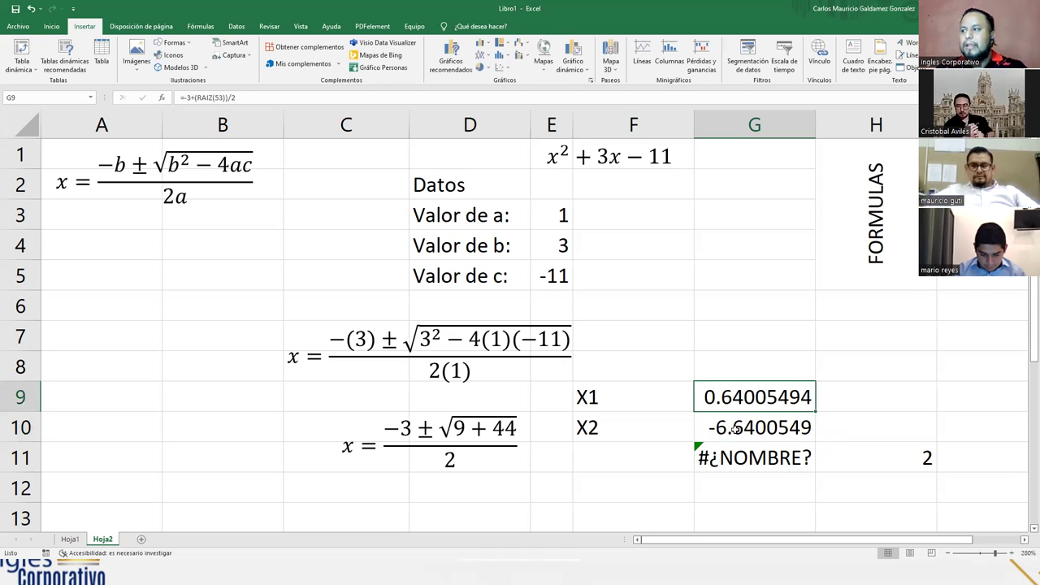
shift+click(734, 429)
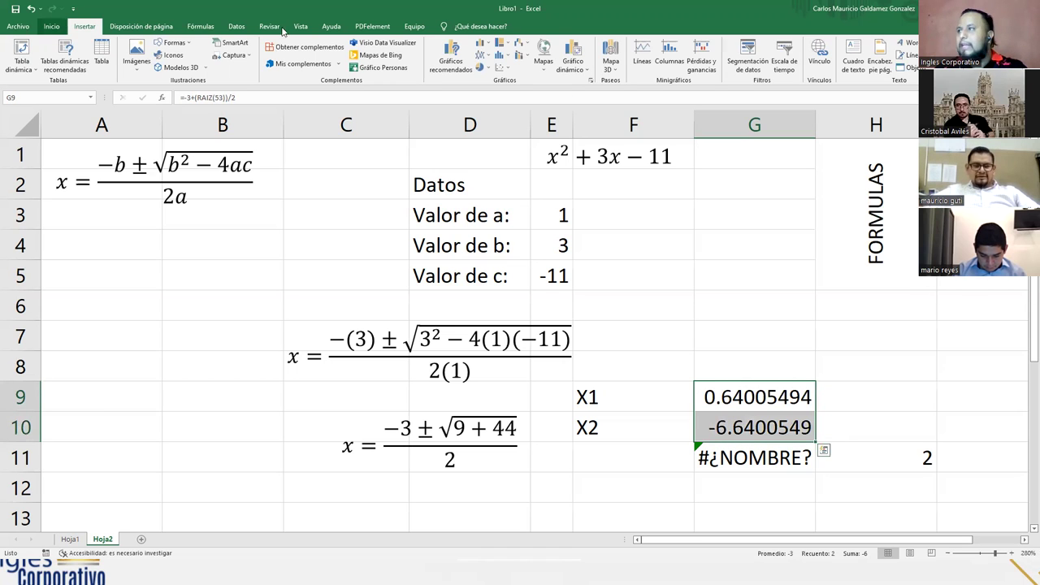
scroll(744, 81, up, 1)
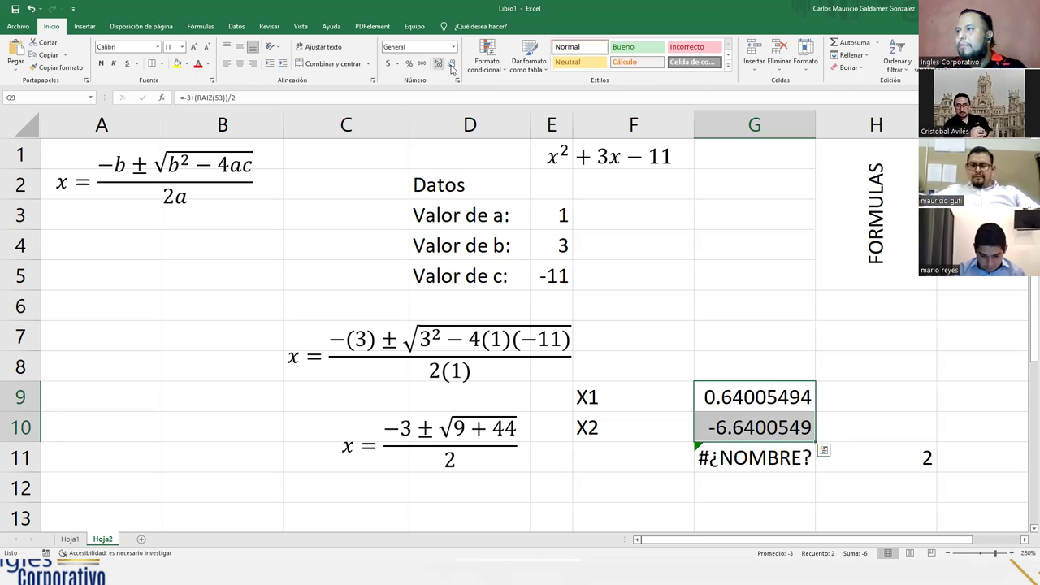
click(451, 65)
click(451, 65)
click(452, 65)
click(452, 65)
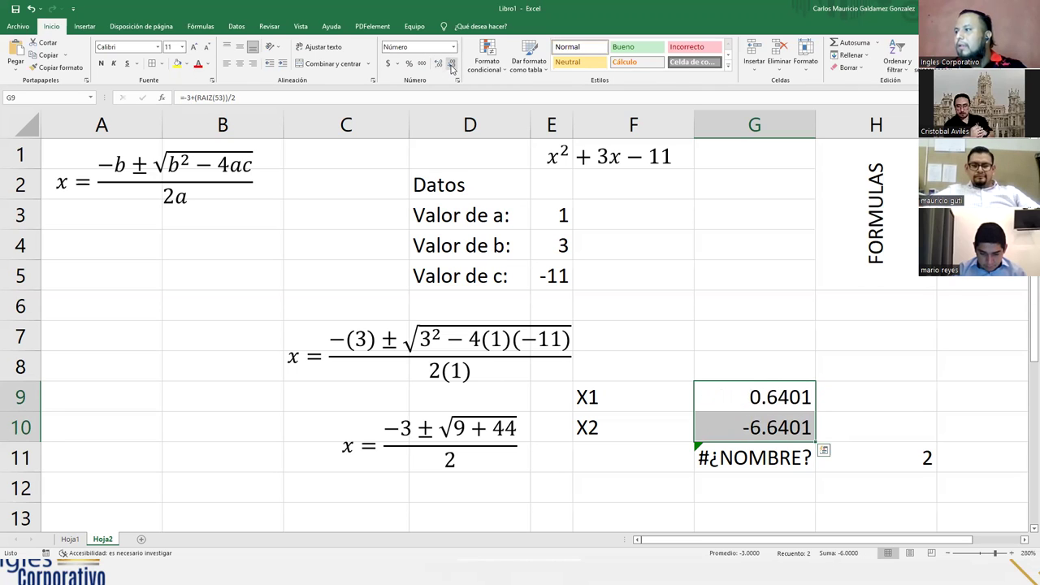
click(452, 66)
click(452, 67)
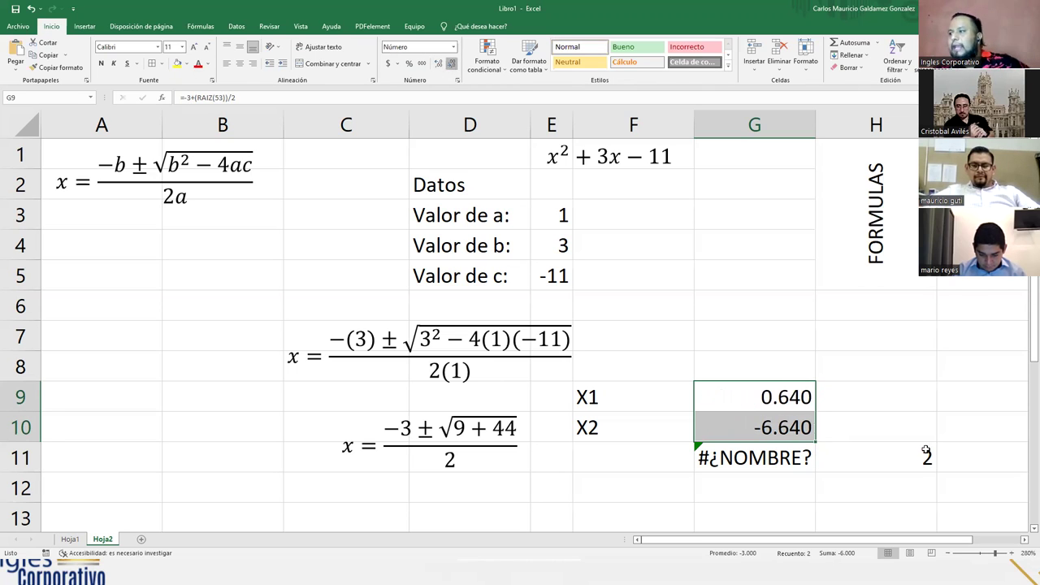
click(733, 400)
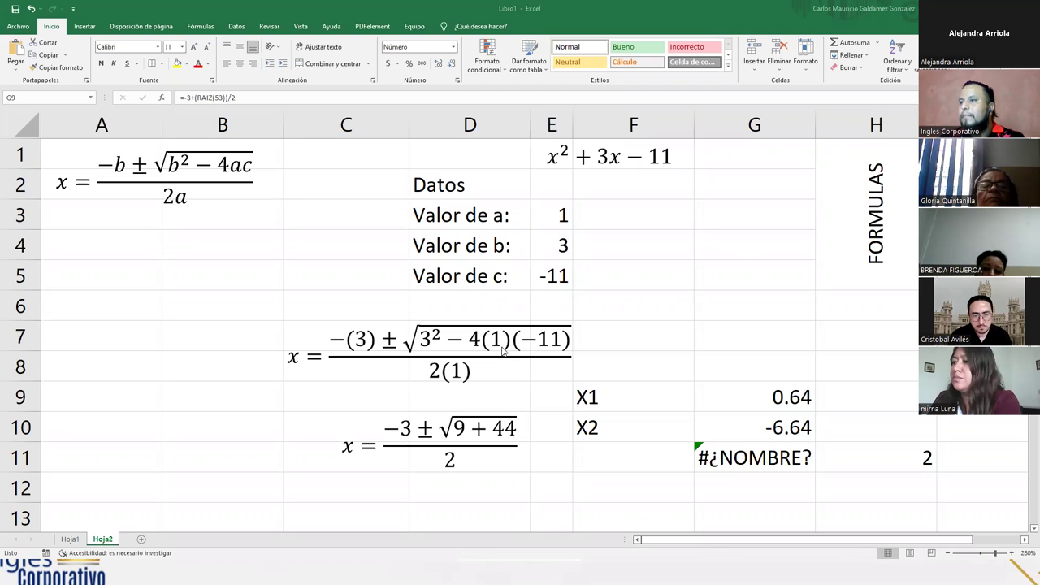
Step: Visit Hoja1 briefly, return to Hoja2 and open the X1 formula in G9 for review
click(734, 402)
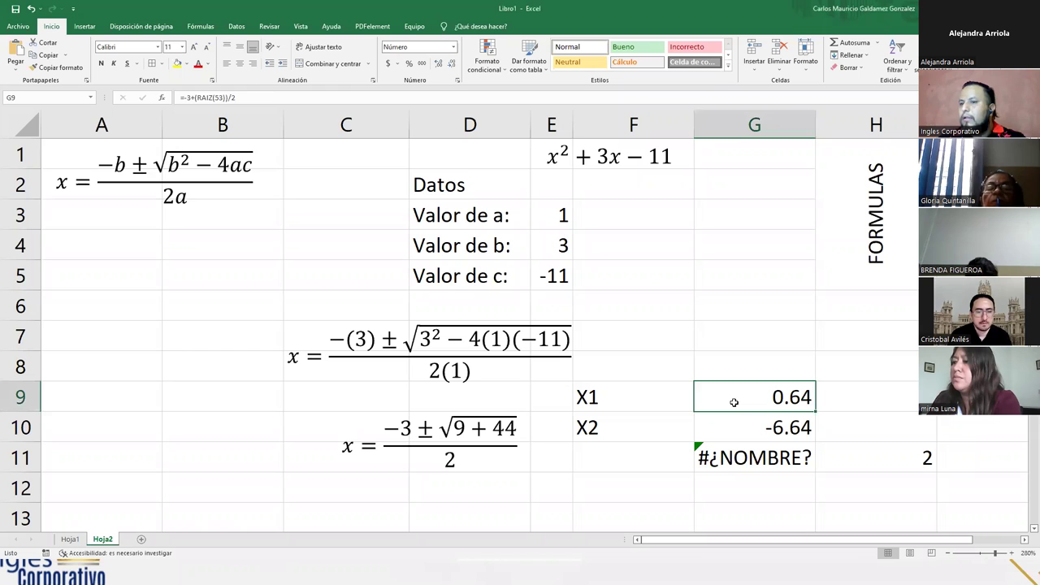
click(66, 542)
click(101, 542)
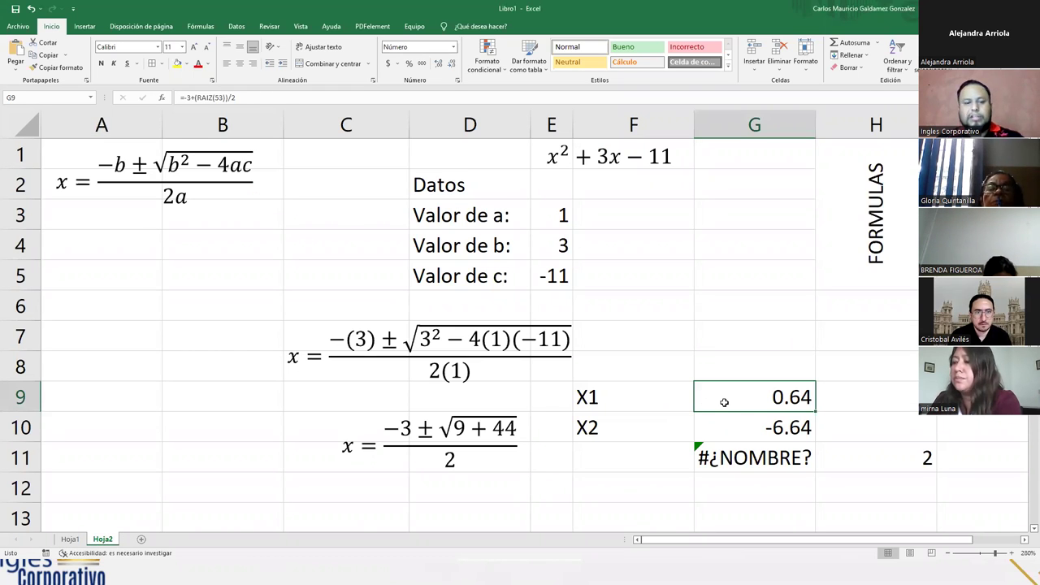
key(F2)
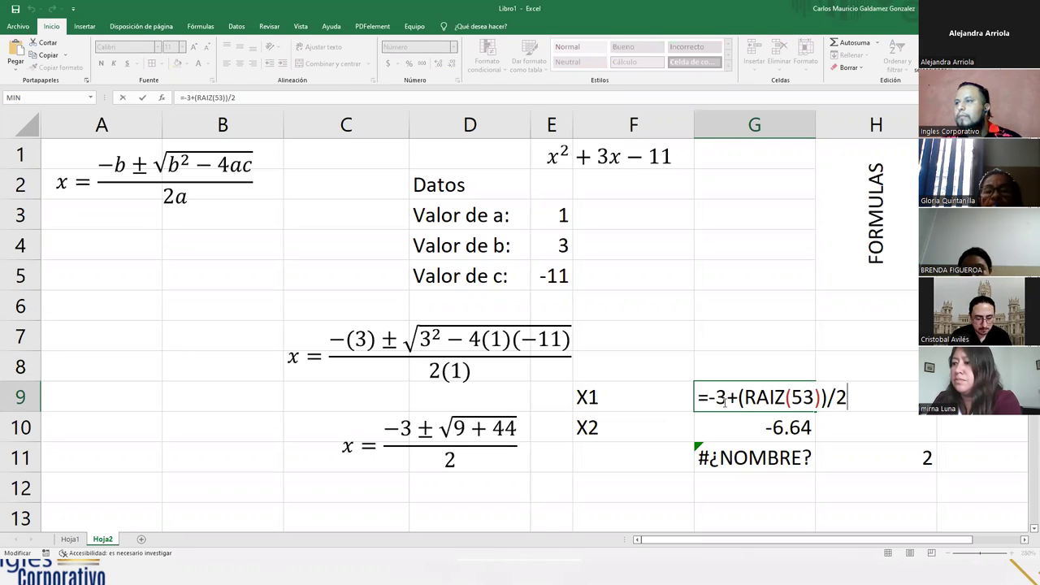
Step: Move the equation x² + 3x − 11 down to row 2 beside Datos, deselect it and select the value of a
click(579, 162)
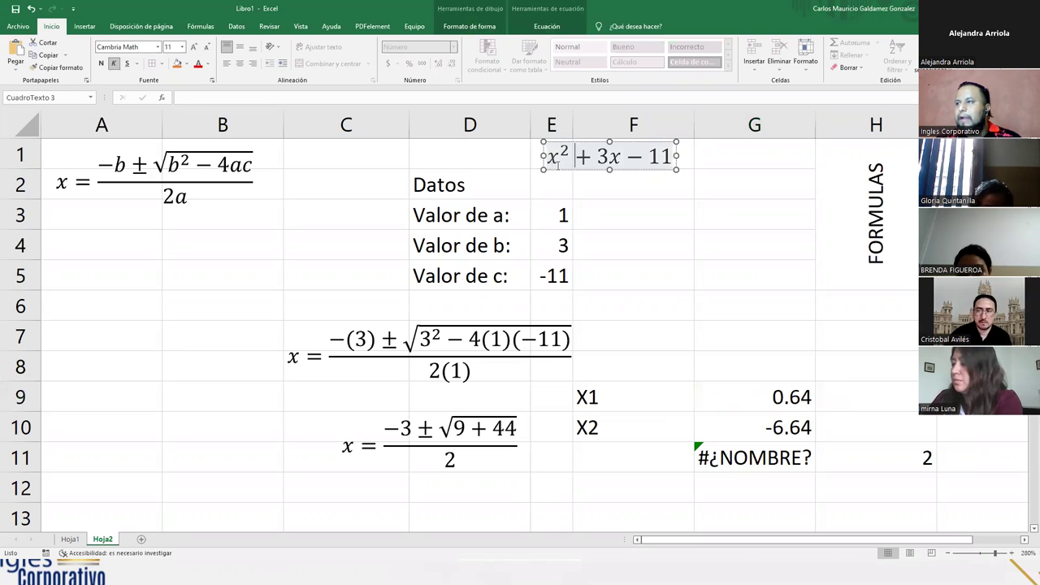
drag(560, 172, 560, 201)
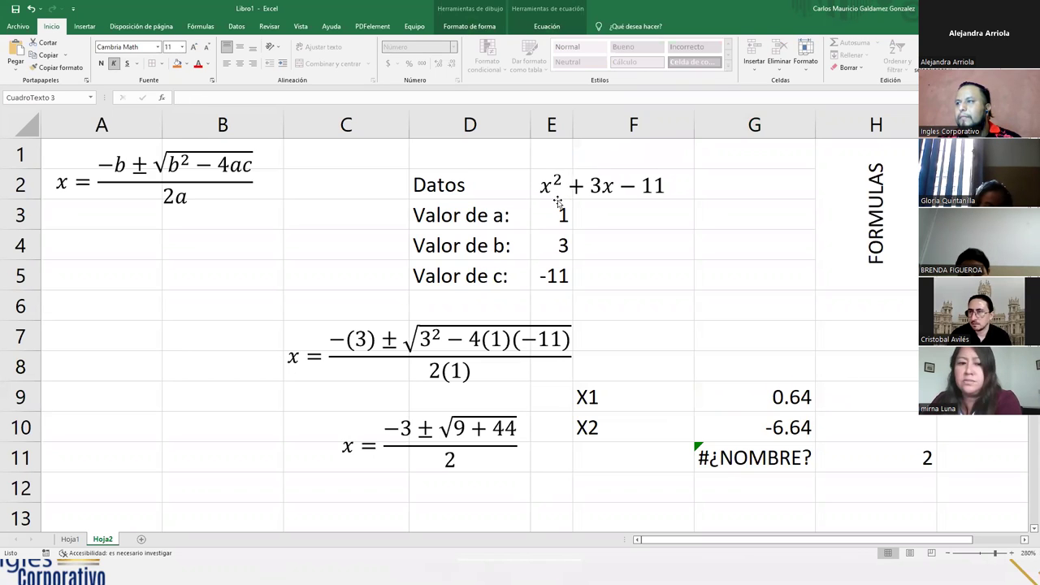
click(638, 254)
click(585, 207)
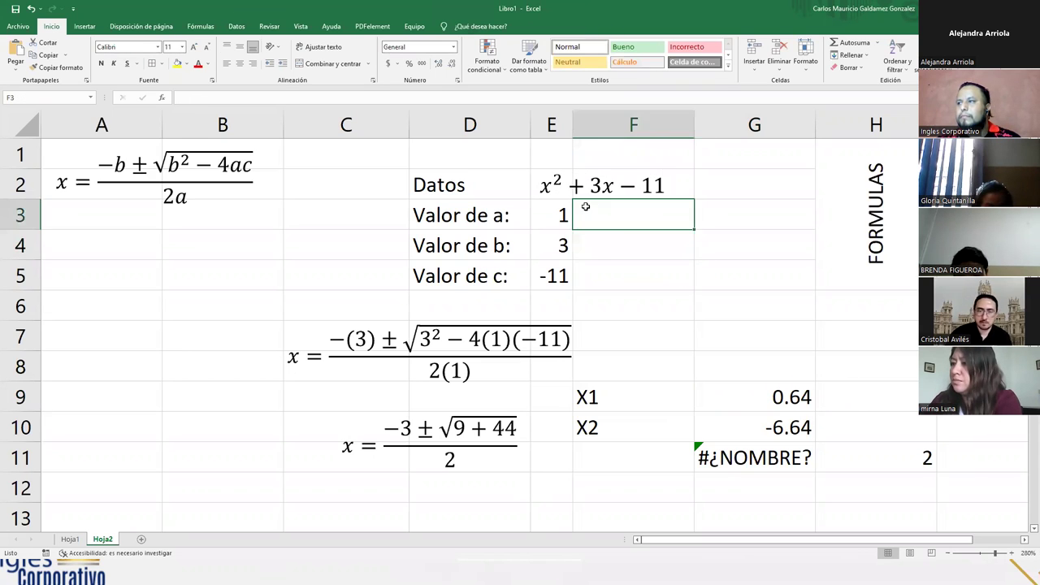
click(550, 218)
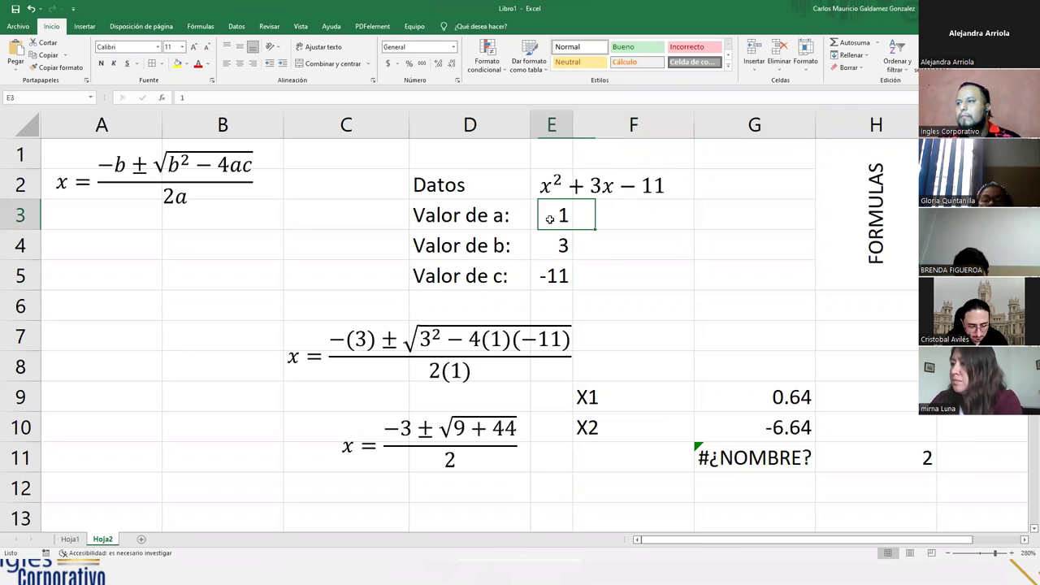
Step: Review how the X1 formula in G9 and the X2 formula in G10 are written, leaving both as entered
click(739, 399)
key(F2)
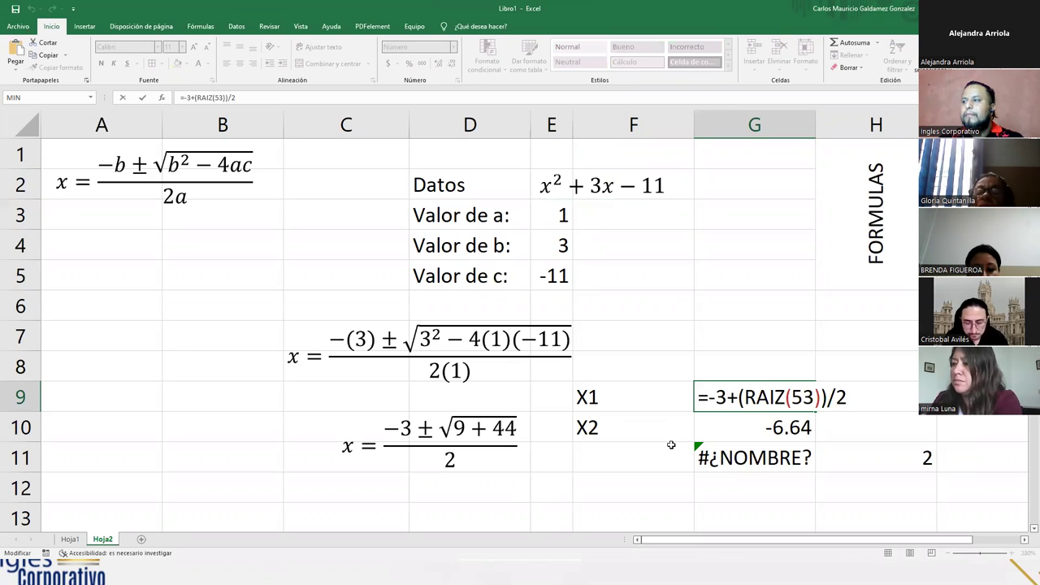
click(741, 433)
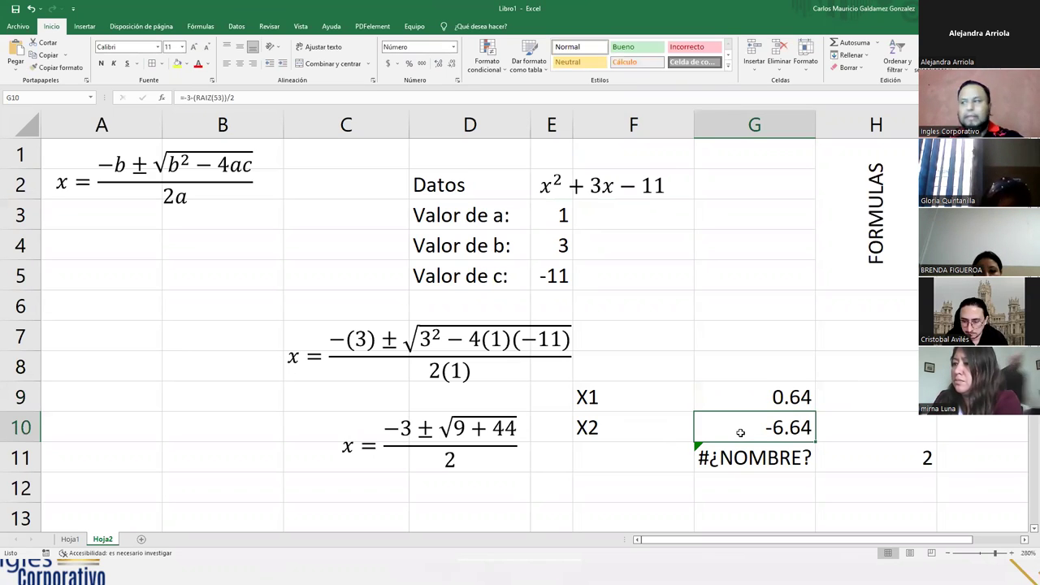
double_click(740, 433)
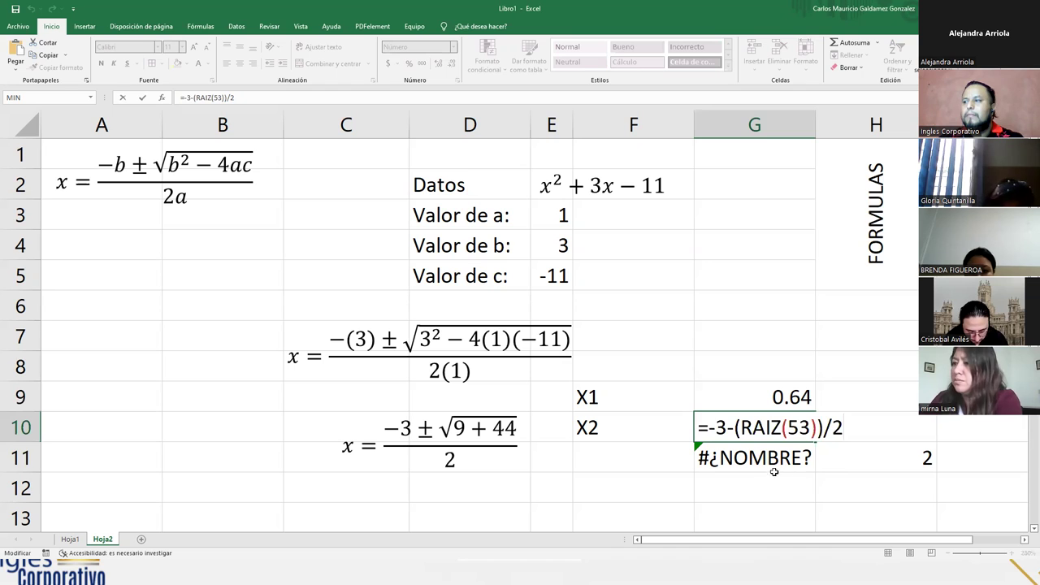
Step: Clear the leftover root examples in G11:H11 below the X2 result
drag(764, 465, 850, 463)
key(Delete)
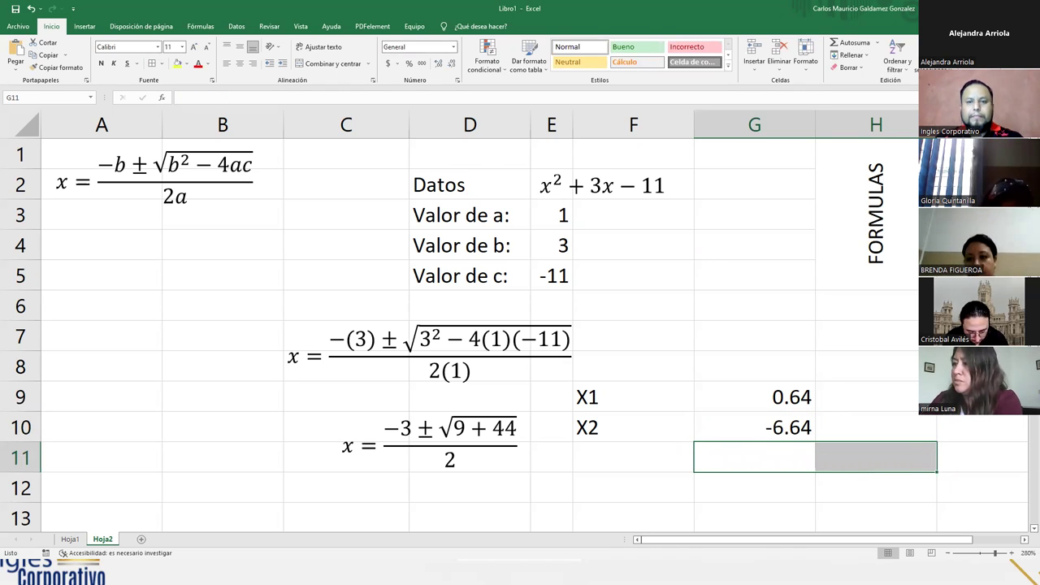
scroll(527, 431, down, 4)
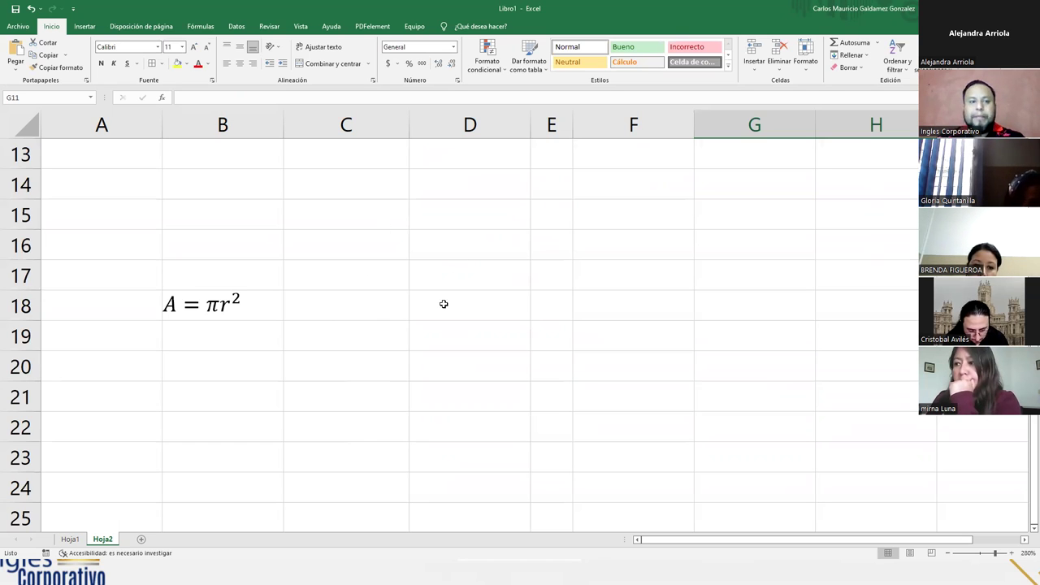
scroll(455, 301, up, 4)
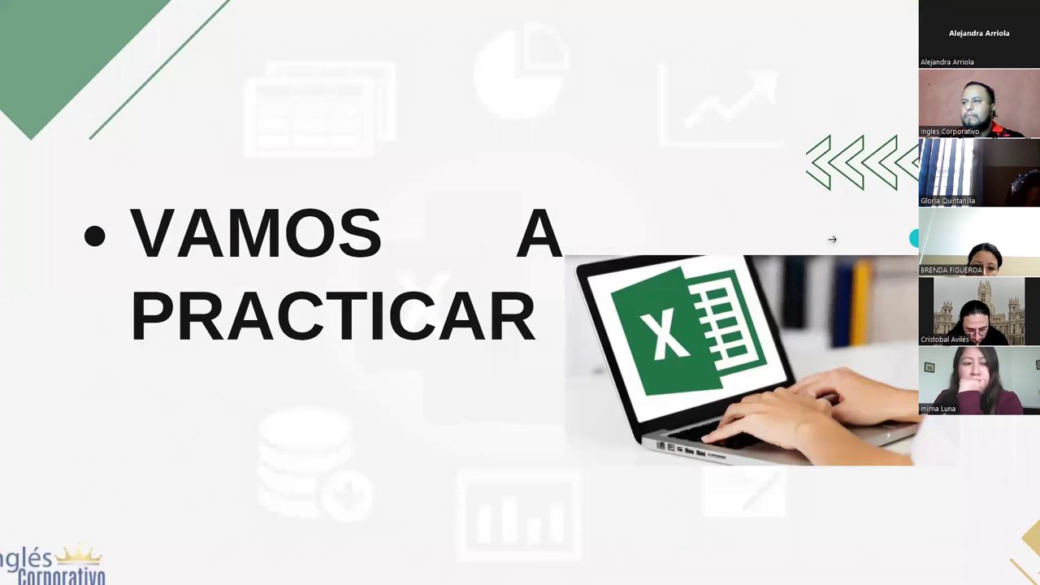
Step: Advance the presentation to the DUDAS o INQUIETUDES slide, switch to the browser and look over the SUMA function support article
click(832, 242)
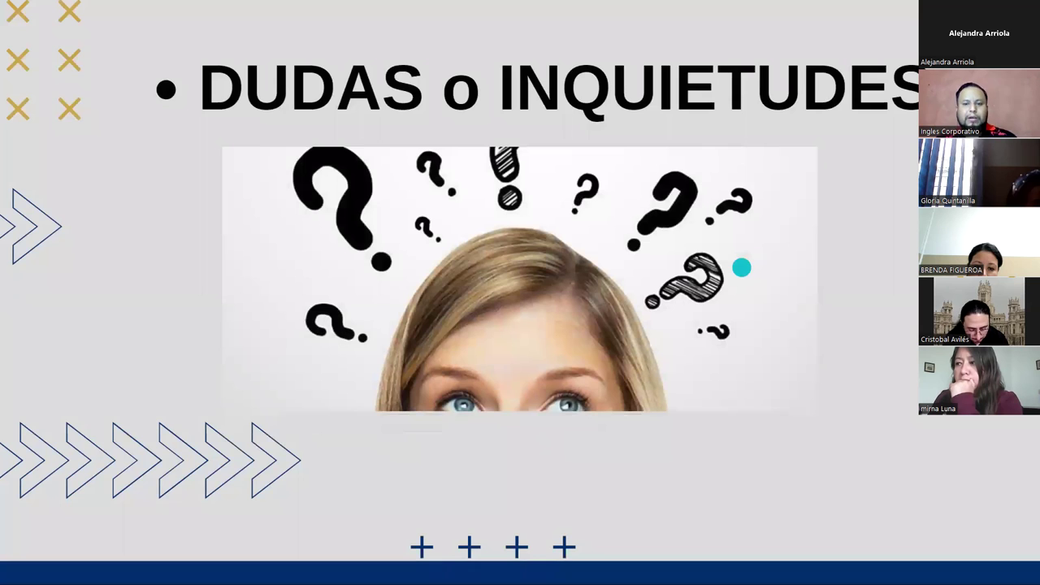
key(alt+Tab)
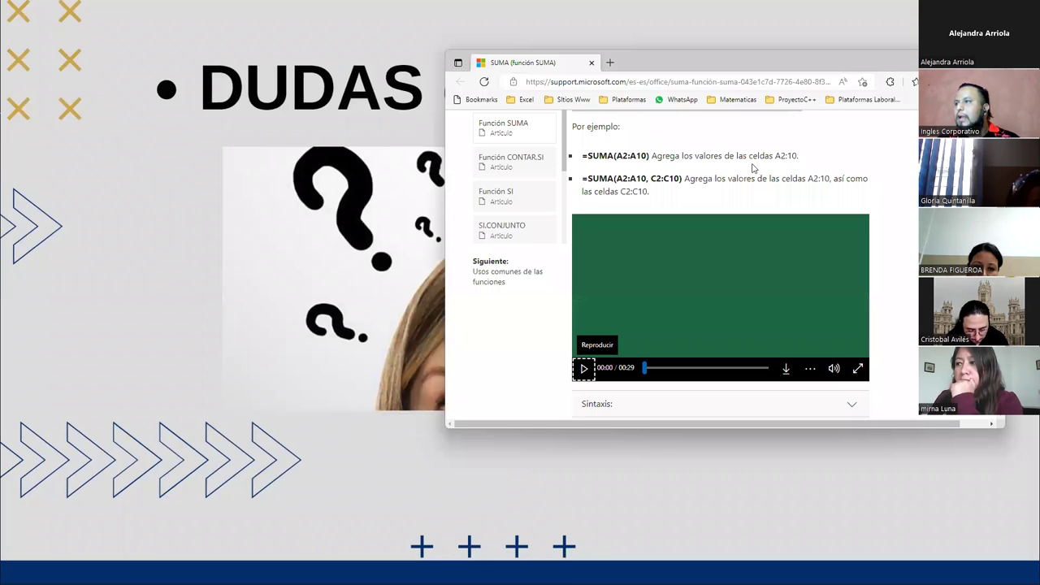
scroll(752, 169, up, 3)
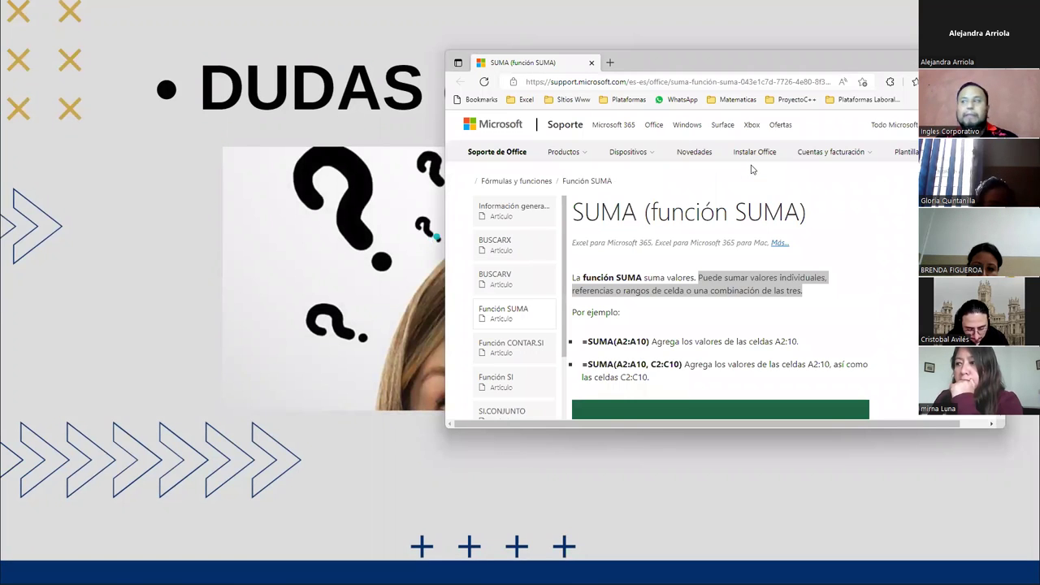
scroll(561, 237, down, 3)
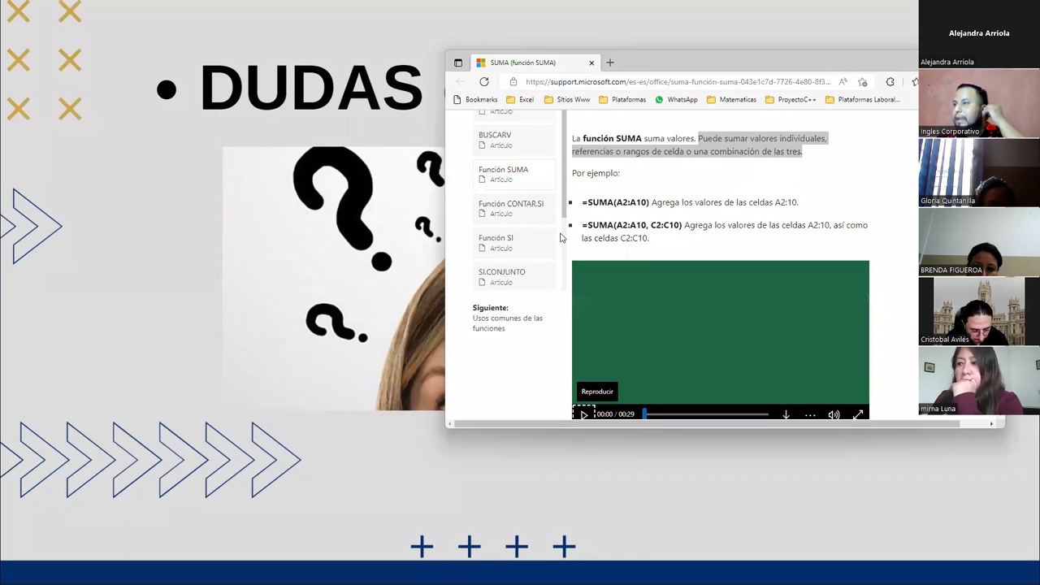
scroll(561, 236, up, 2)
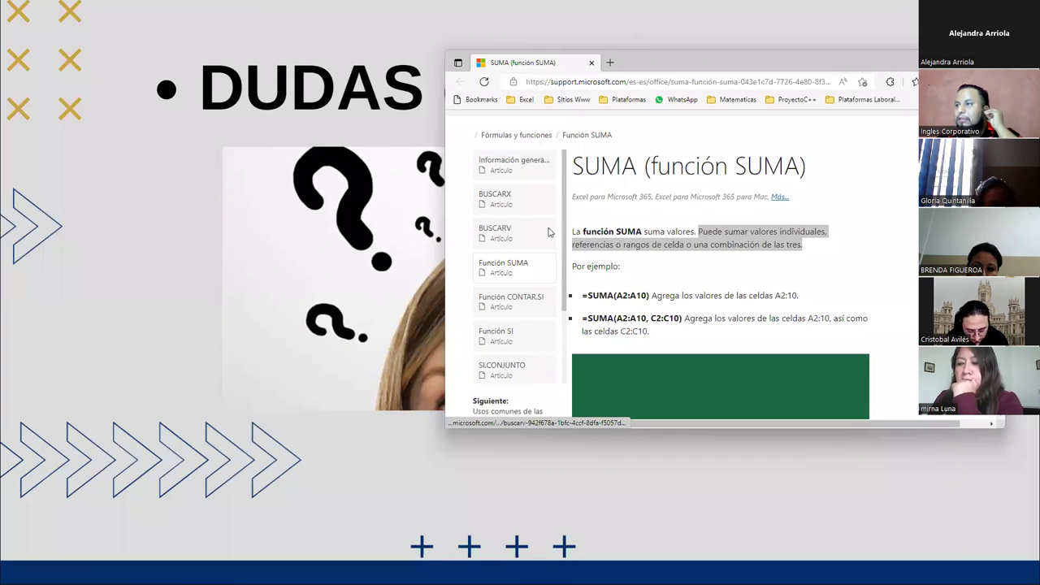
Step: Open the SUMAR.SI.CONJUNTO support article from the function list and look over its description and sample video
scroll(549, 233, up, 1)
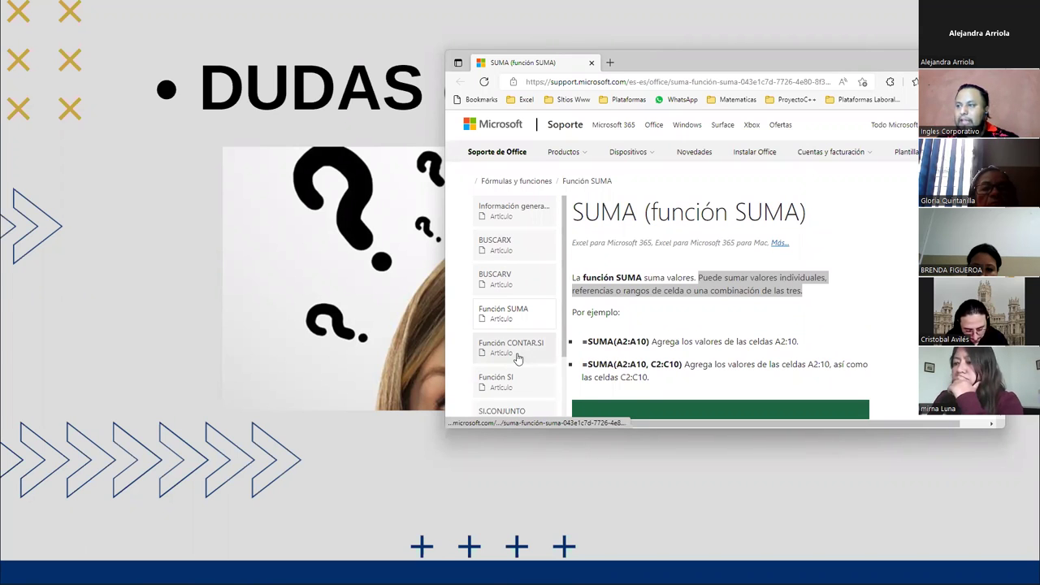
click(509, 316)
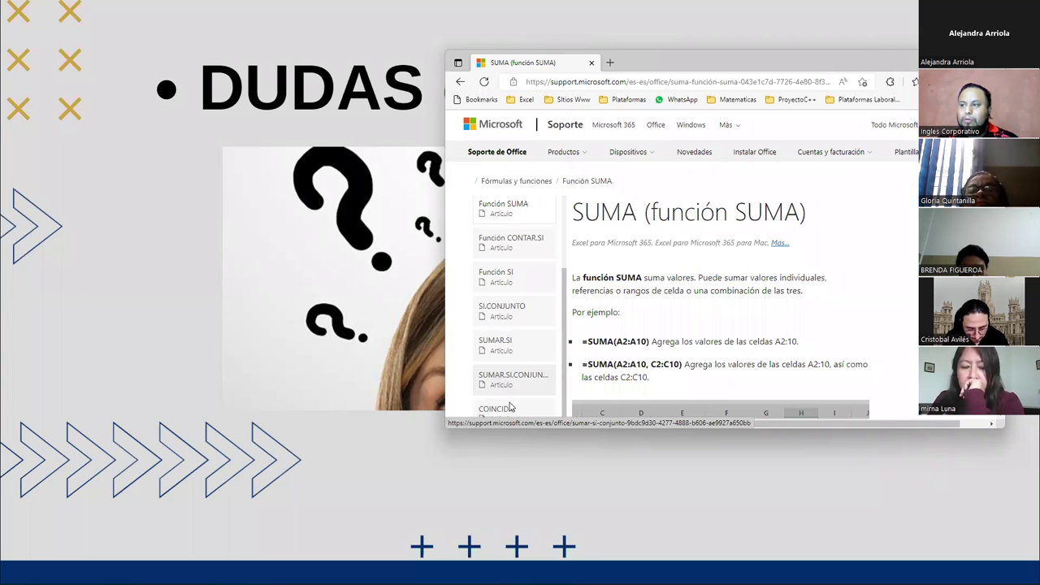
click(512, 409)
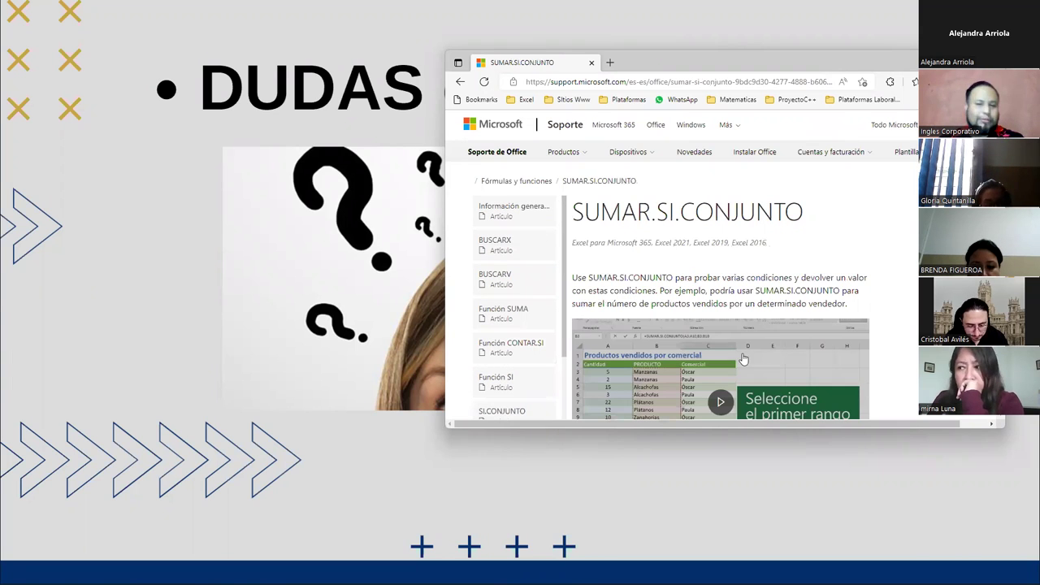
scroll(668, 334, down, 1)
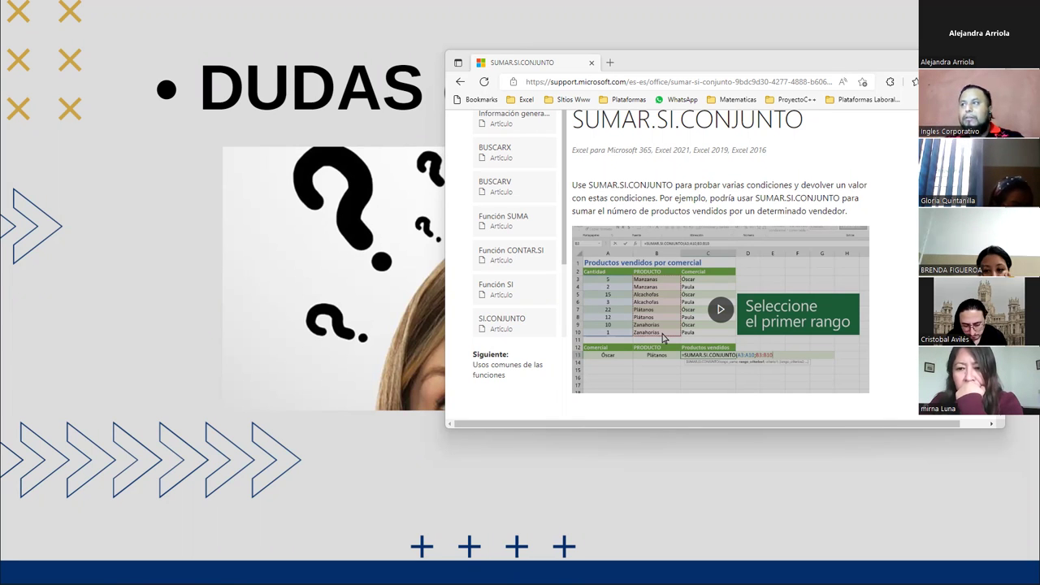
Step: Switch to Chrome, open the Excel básico course on the Inglés Corporativo site and enter the Sección 2 lesson on referencias and formatos condicionales
key(alt+Tab)
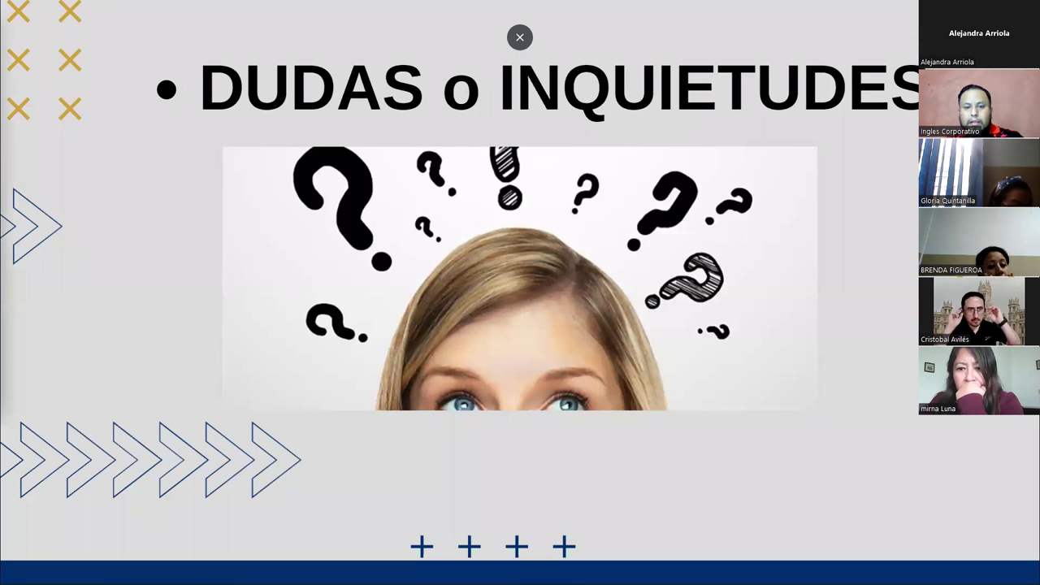
key(alt+Tab)
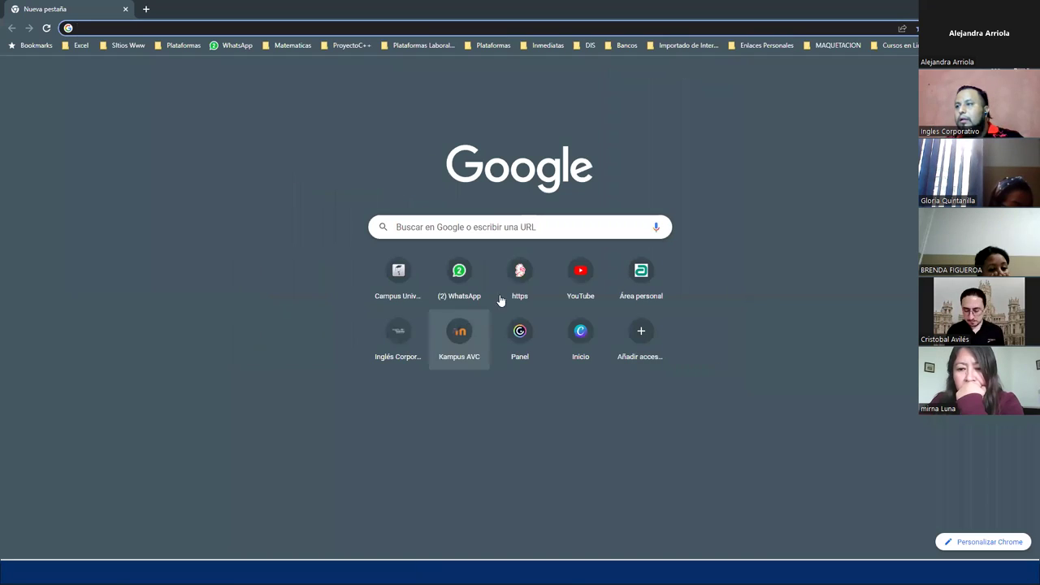
click(401, 353)
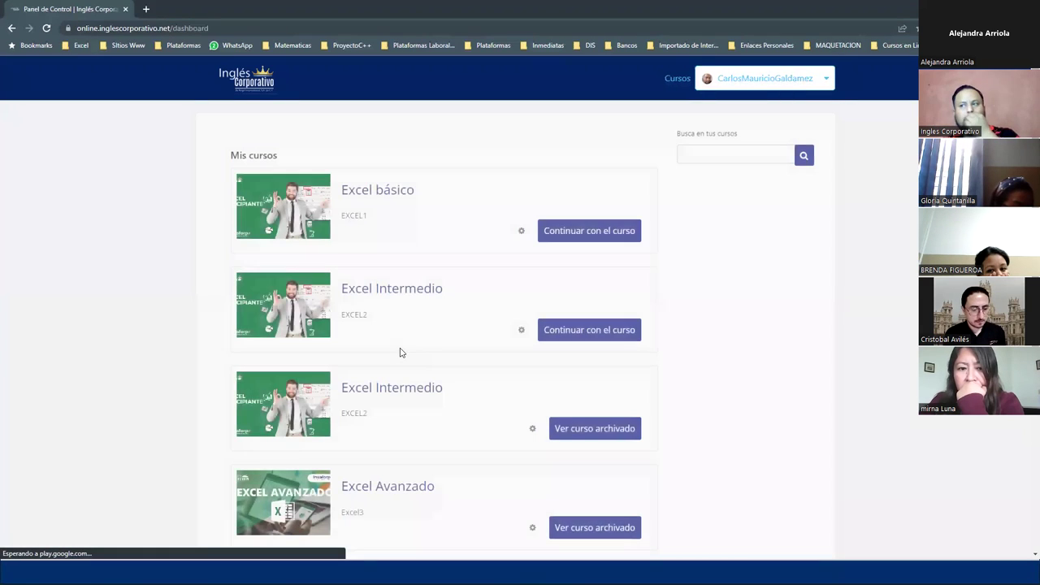
click(393, 294)
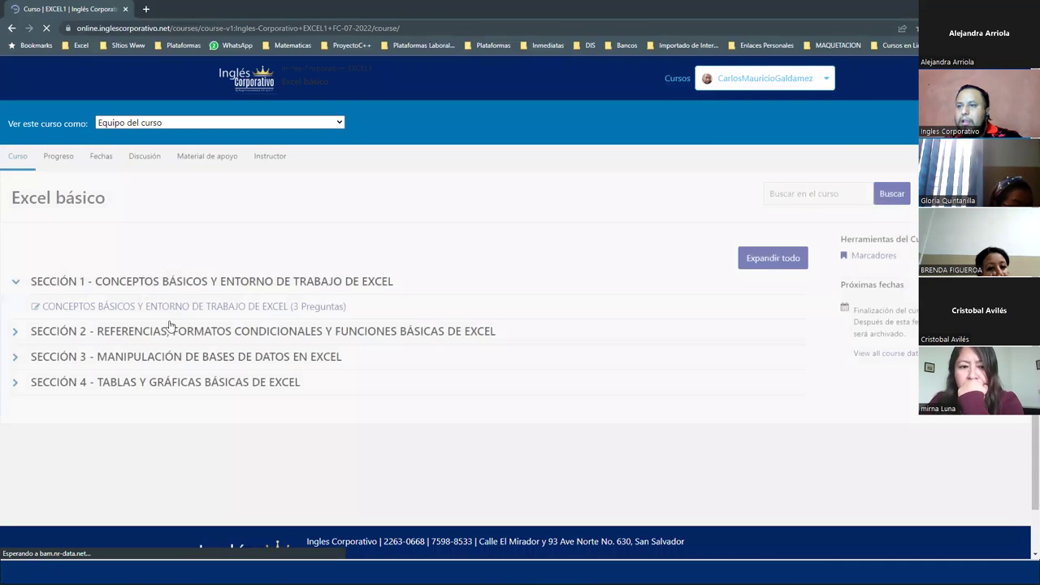
click(171, 325)
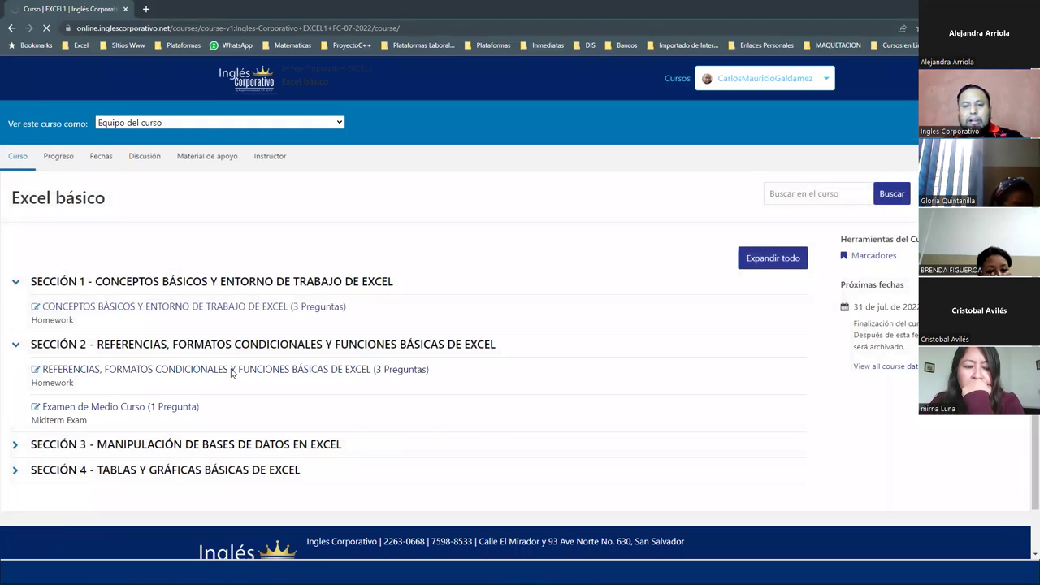
click(232, 371)
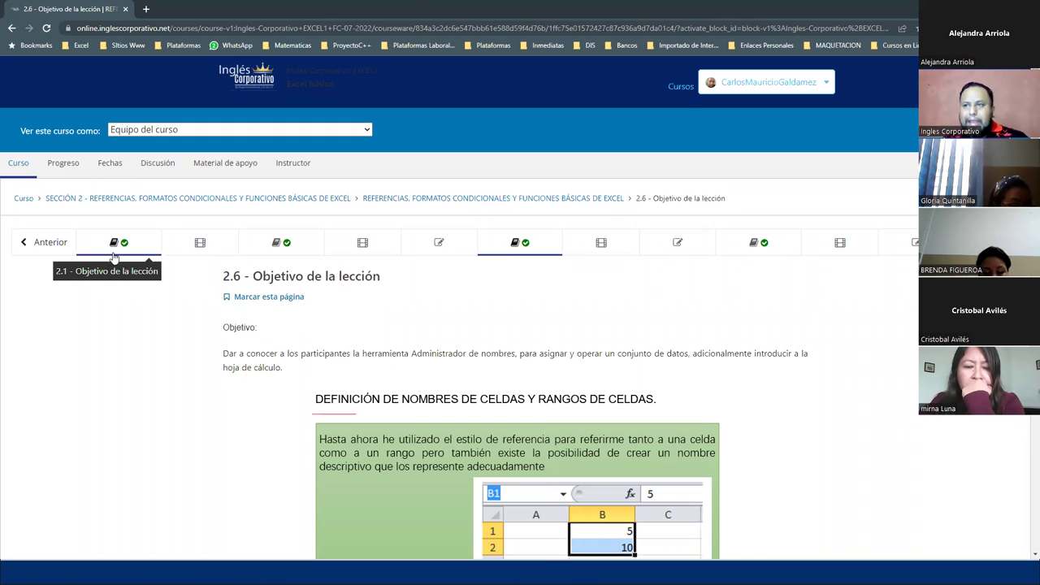
scroll(501, 400, down, 5)
scroll(260, 226, up, 5)
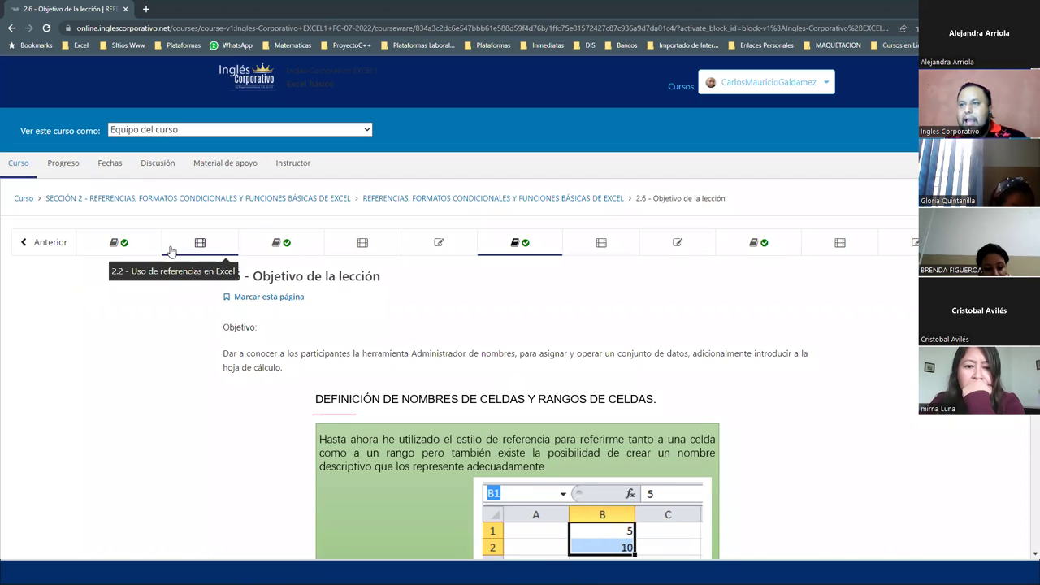
Step: Open unit 2.2 - Uso de referencias en Excel and download the PLANTILLA DE ACTIVIDADES SECCIÓN 2 file
click(201, 246)
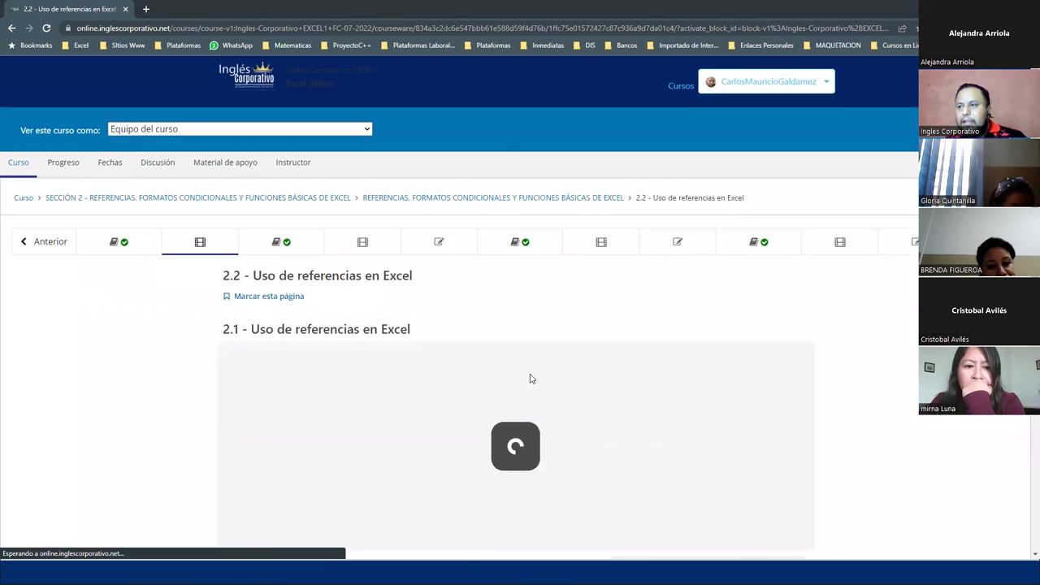
scroll(455, 376, down, 3)
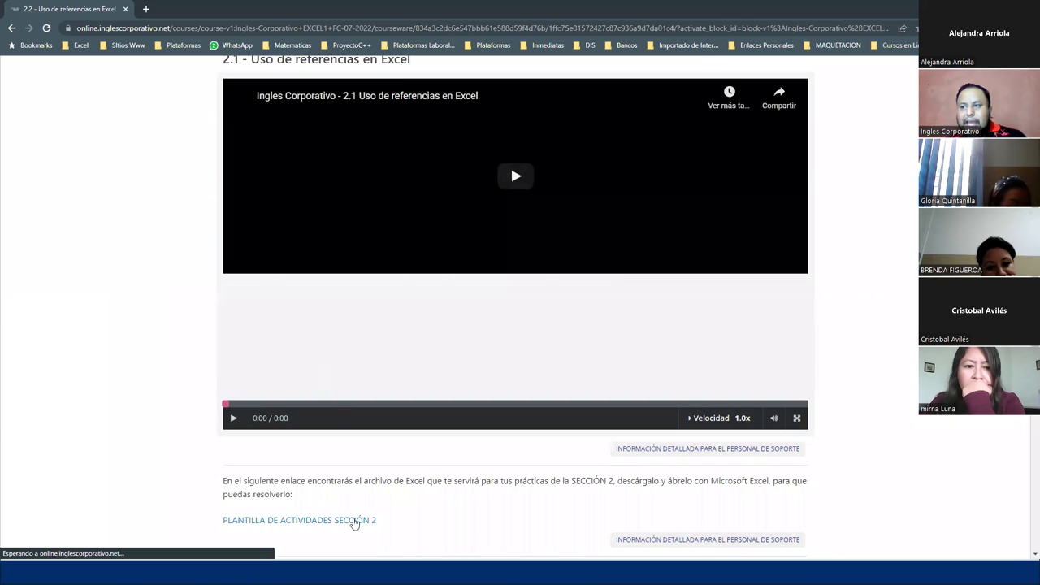
click(354, 522)
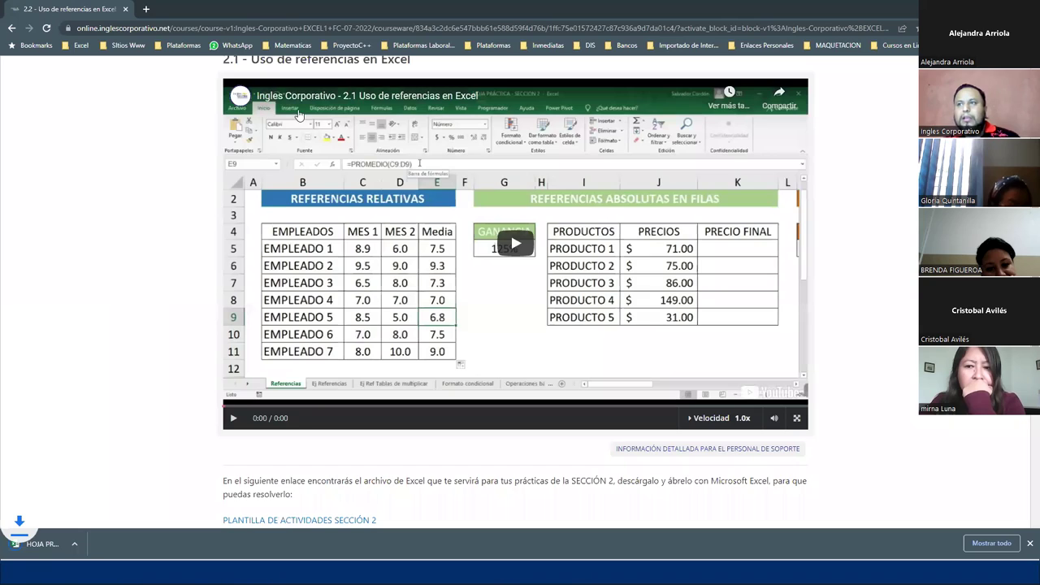
Step: Go to unit 2.4 - Formatos condicionales, follow its Formatos condicionales file link and open the HOJA PRÁCTICA workbook in Excel
scroll(431, 197, up, 5)
click(363, 187)
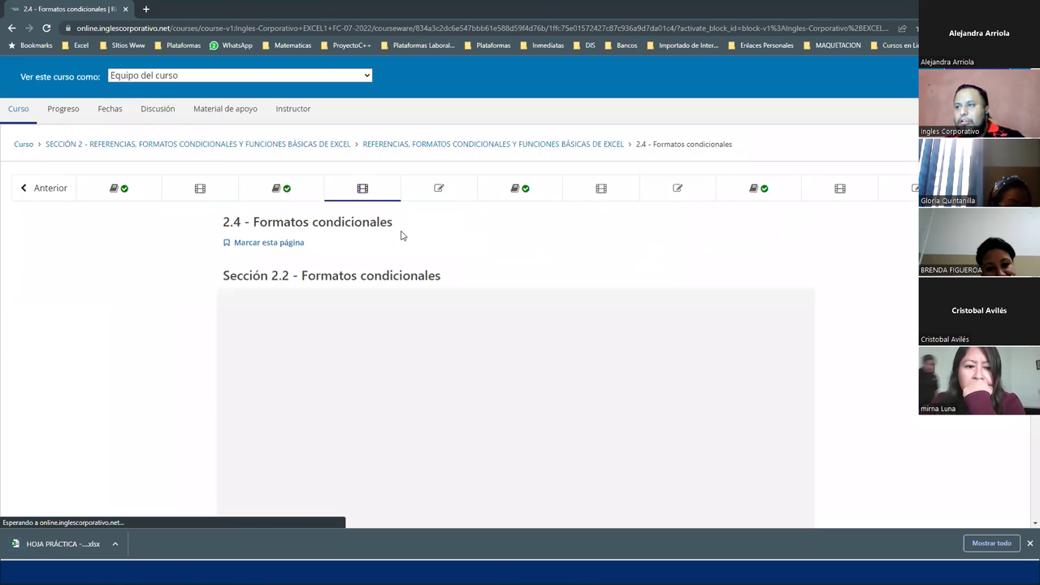
scroll(358, 355, down, 5)
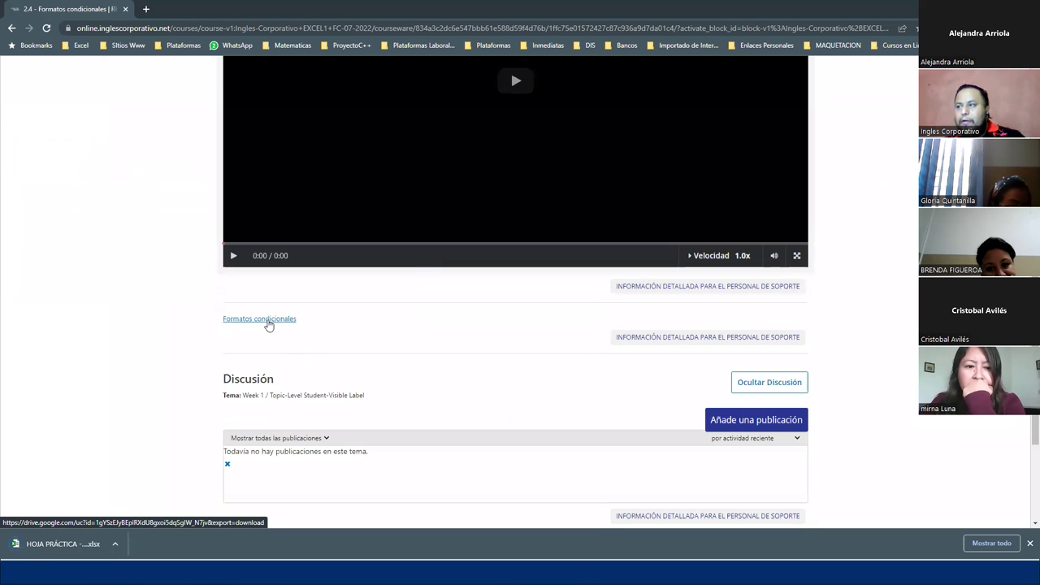
click(269, 325)
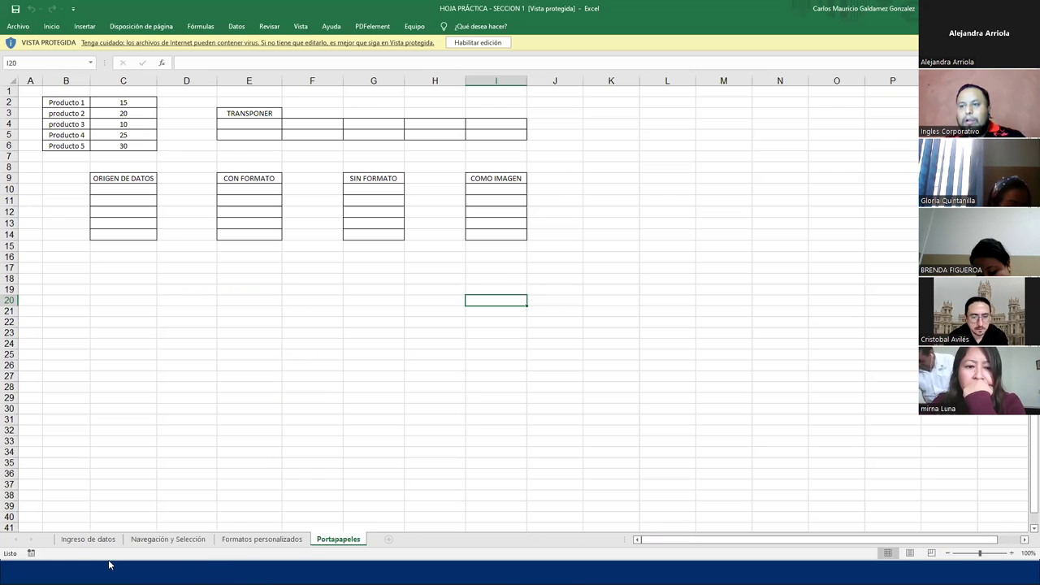
Step: Look through the workbook's sheets Ingreso de datos, Navegación y Selección, Formatos personalizados and Portapapeles
click(84, 540)
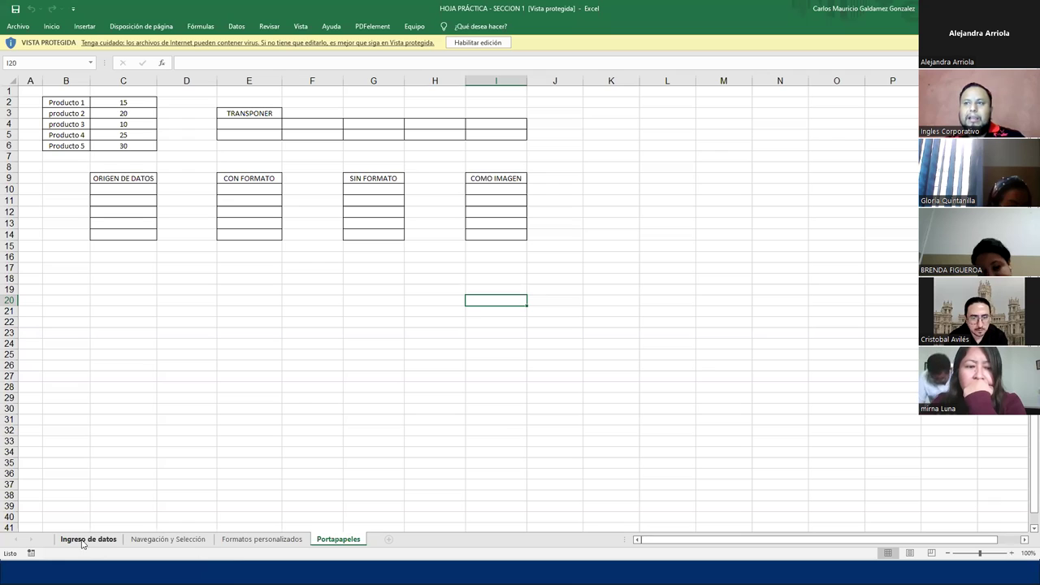
click(177, 541)
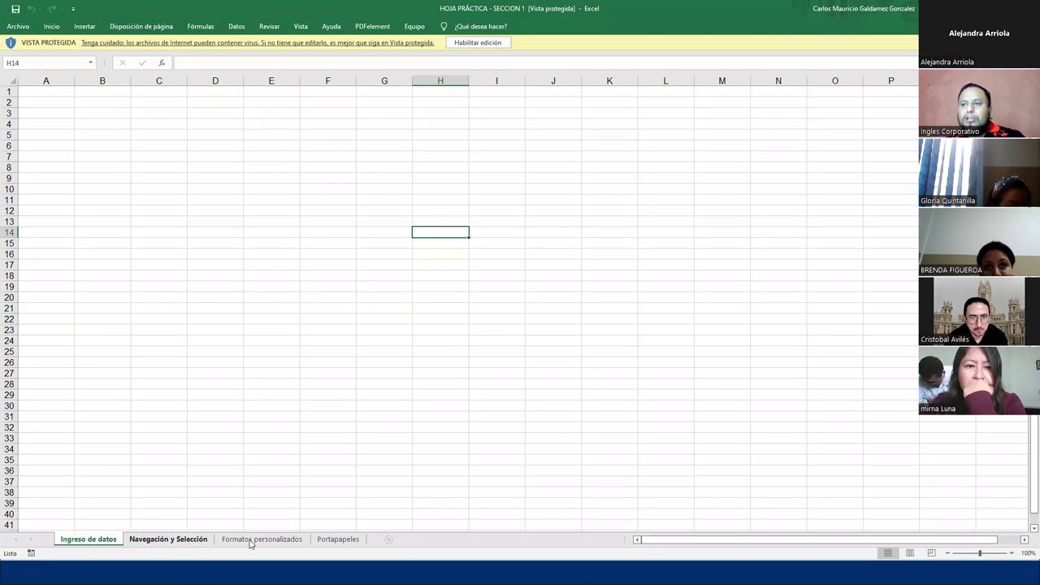
click(293, 543)
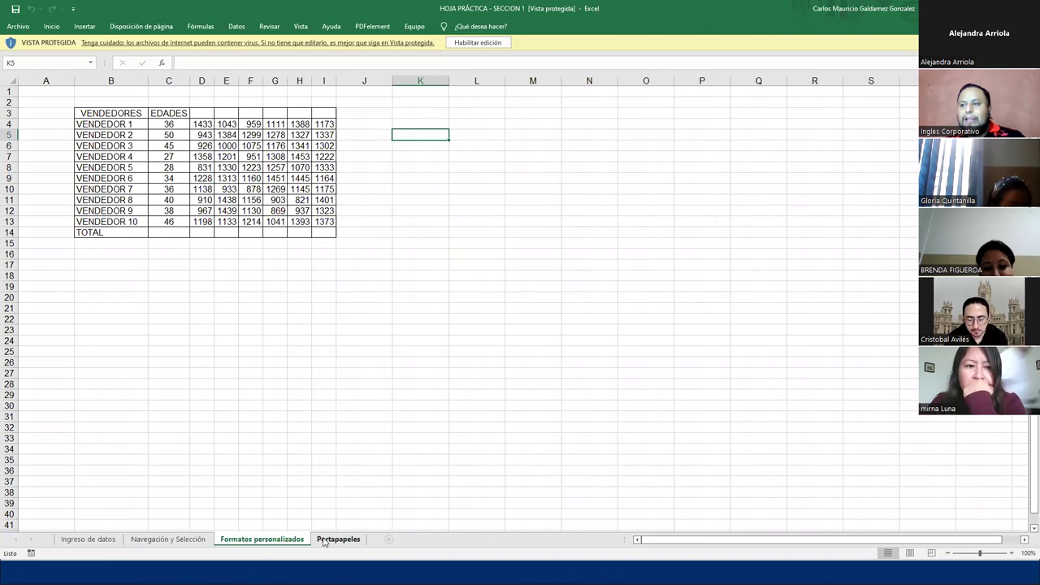
click(324, 540)
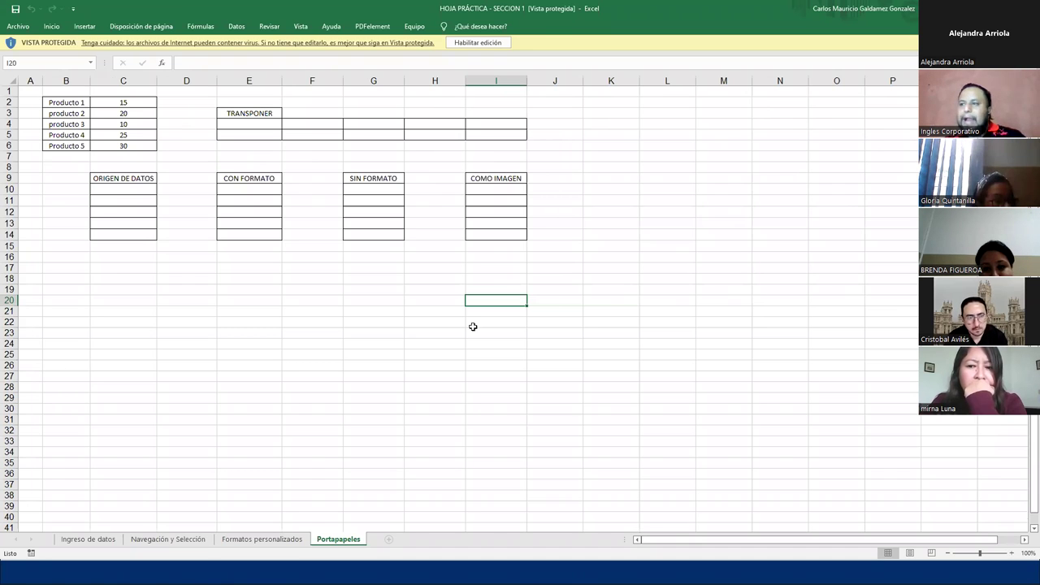
click(351, 356)
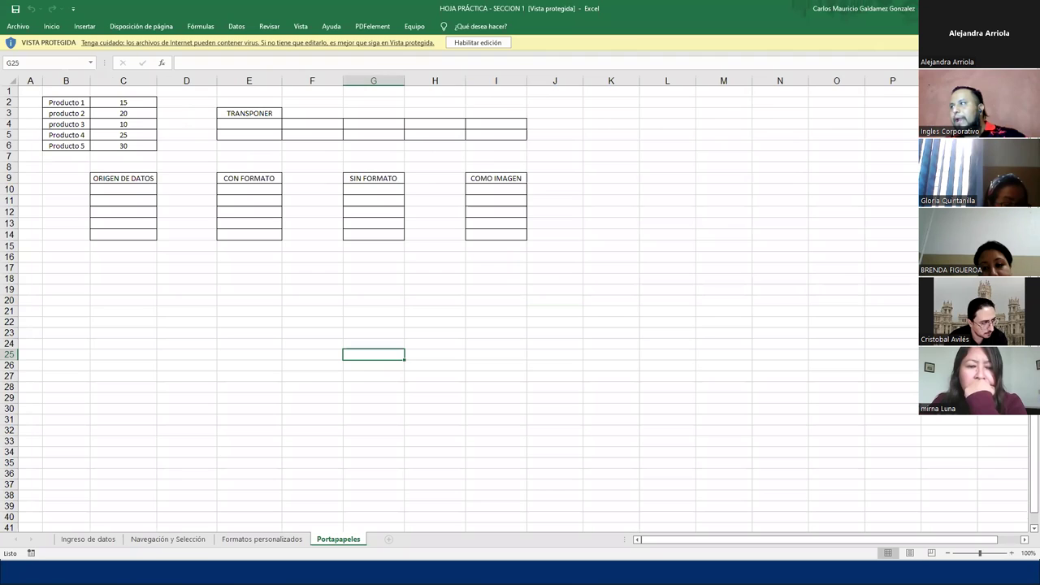
Step: Return to the course in the browser and reopen unit 2.2 - Uso de referencias en Excel
key(alt+Tab)
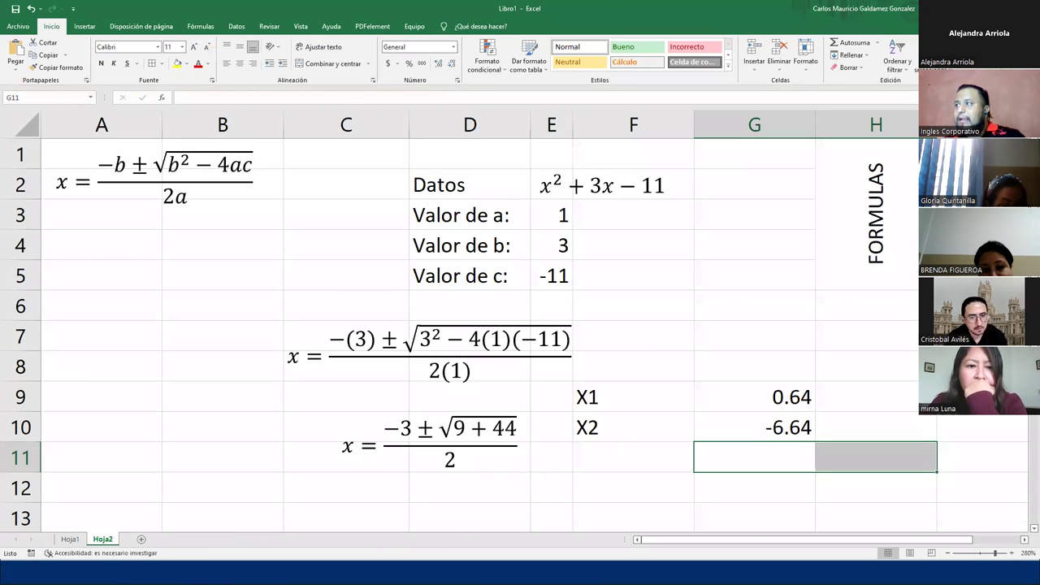
key(alt+Tab)
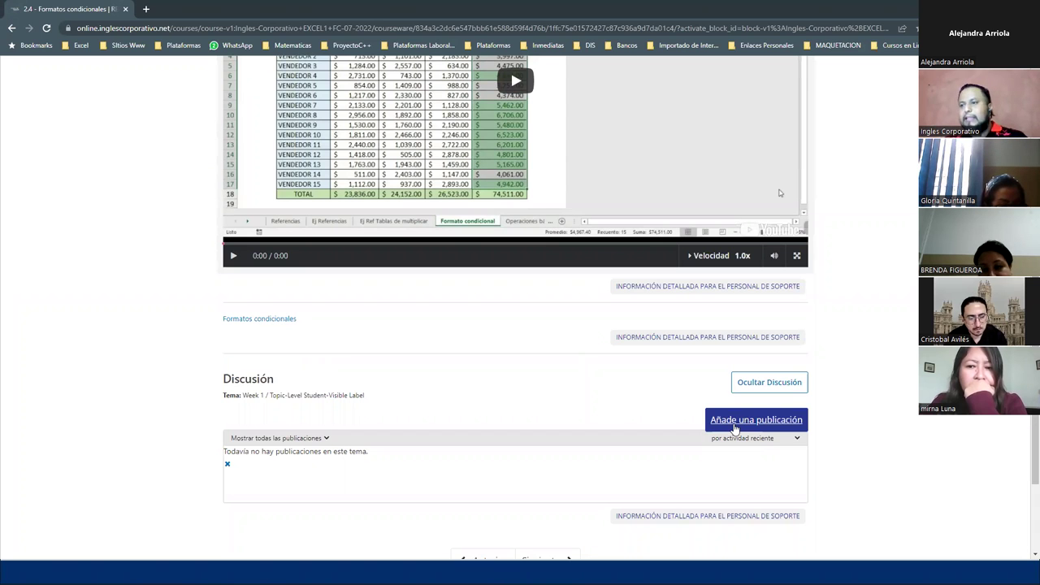
scroll(424, 387, up, 5)
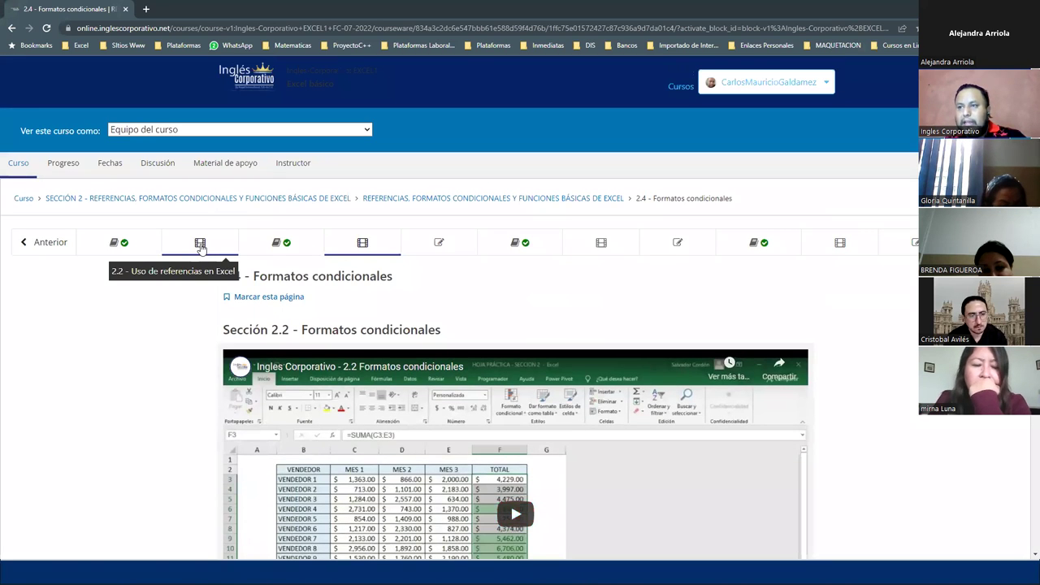
click(201, 245)
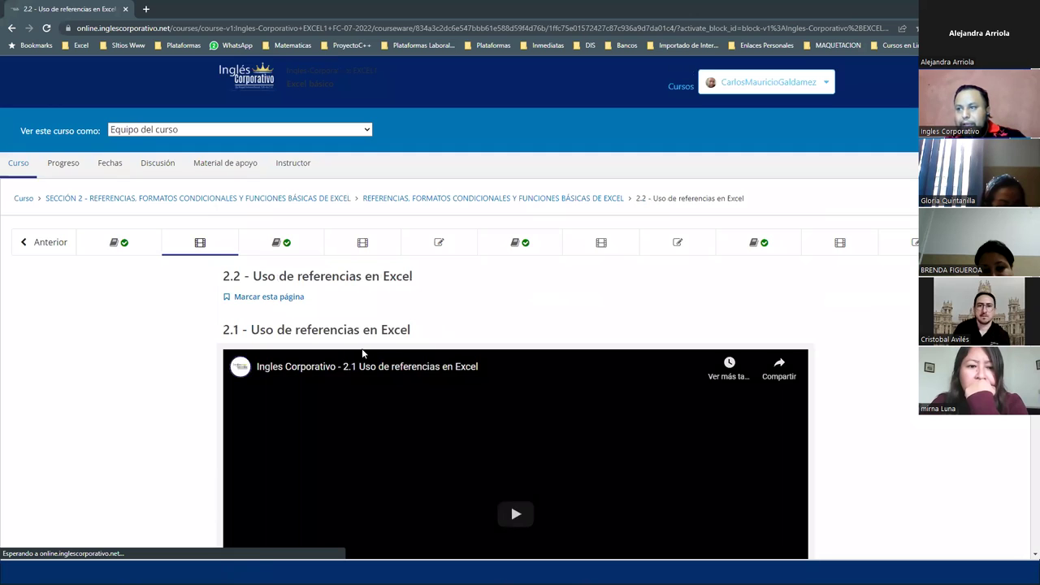
Step: Examine the Sección 2 template link, the discussion post about the template and the references video preview in unit 2.2
scroll(362, 353, down, 4)
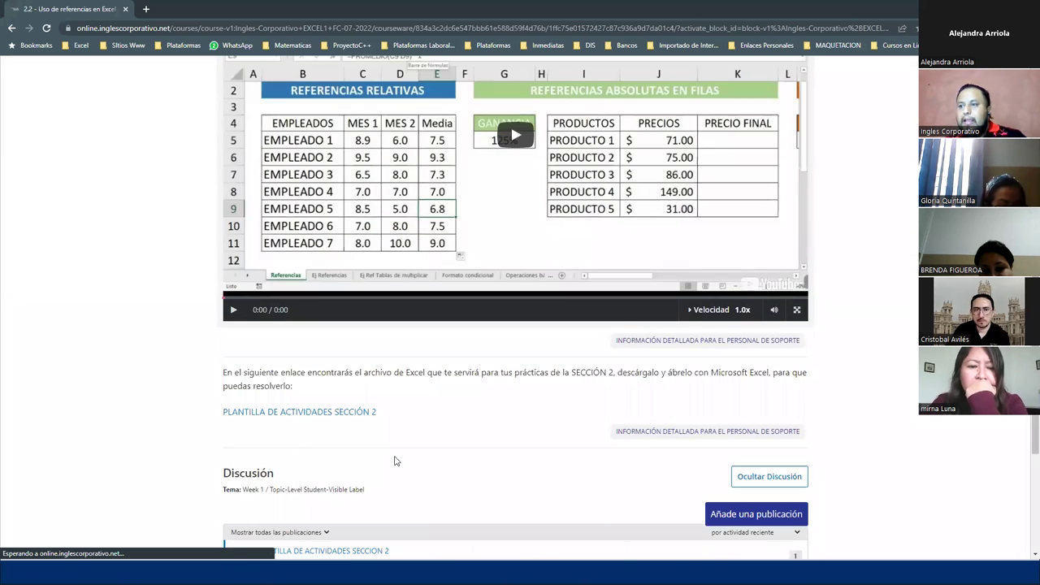
scroll(298, 410, down, 2)
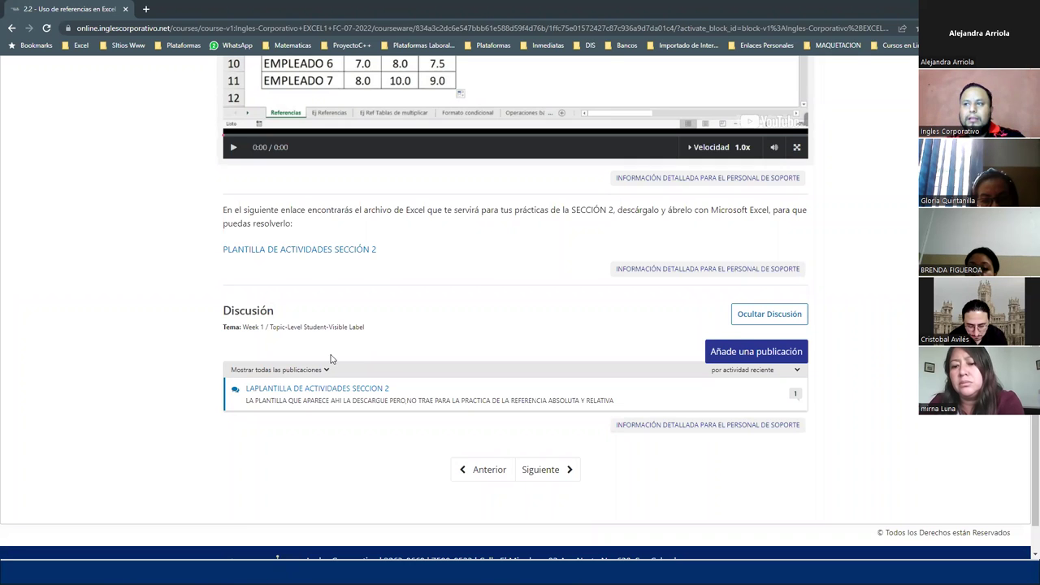
scroll(353, 349, up, 2)
scroll(353, 350, up, 2)
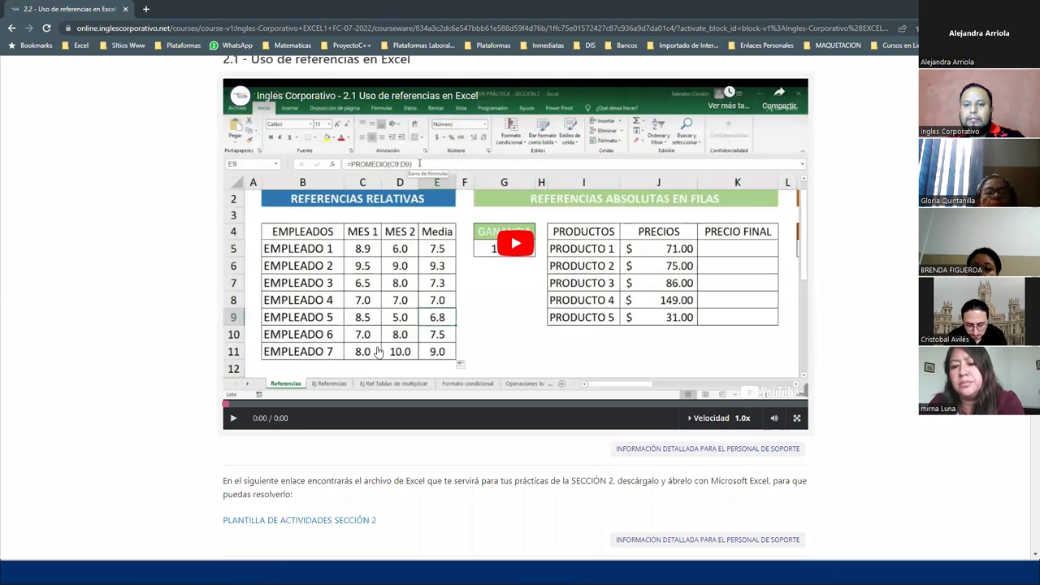
scroll(378, 352, up, 1)
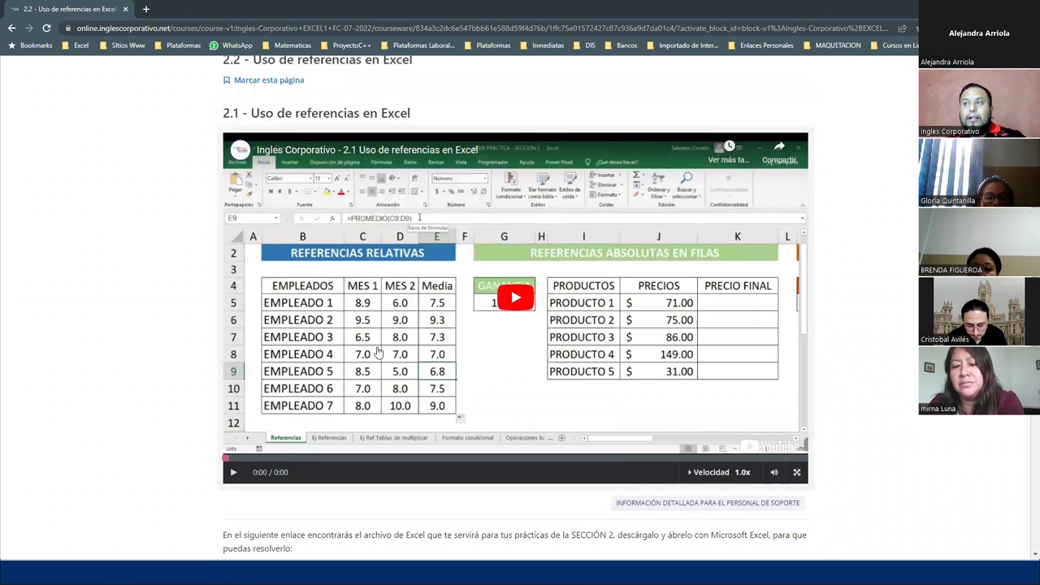
scroll(378, 351, up, 3)
scroll(378, 352, down, 2)
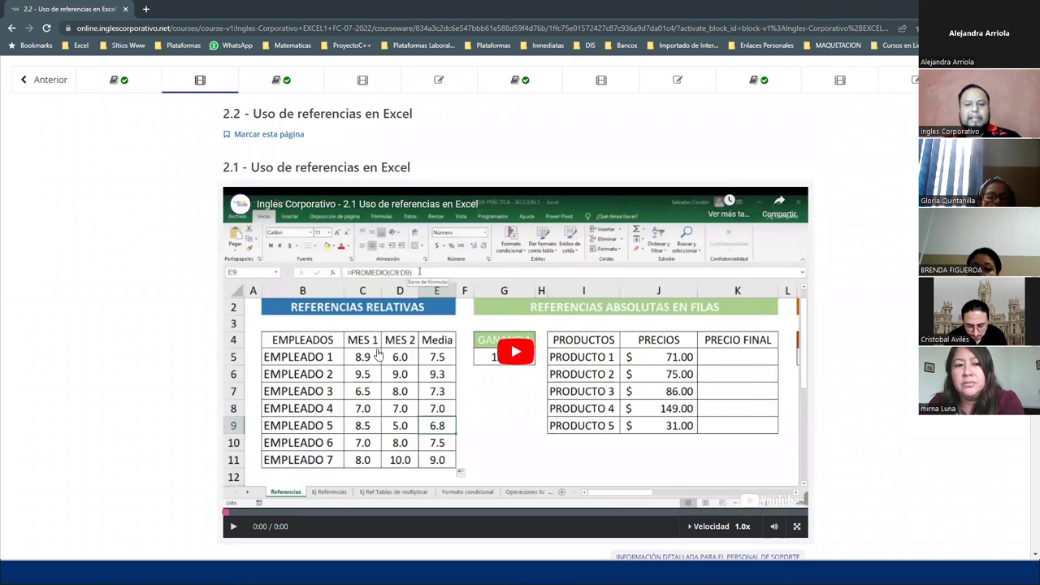